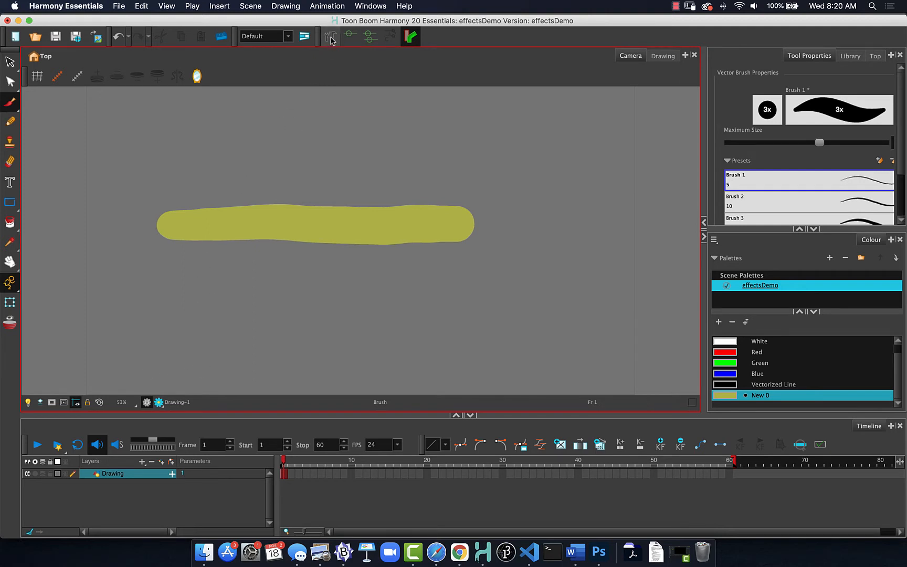
Rig the yellow shape with an end-to-end chain of three bones running from its left tip to its right tip.
left_click(331, 36)
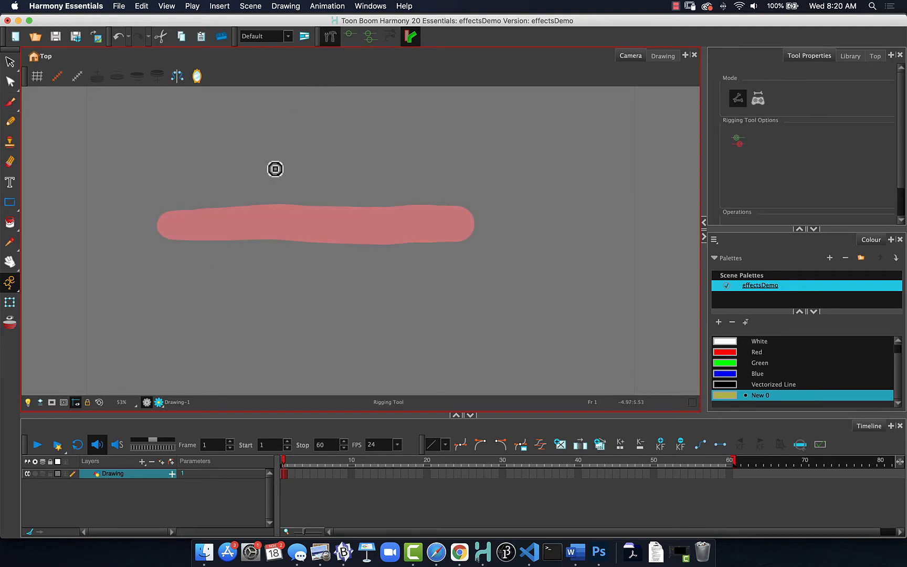
left_click(173, 226)
mouse_move(261, 227)
left_mouse_down()
mouse_move(276, 226)
mouse_move(267, 224)
left_mouse_up()
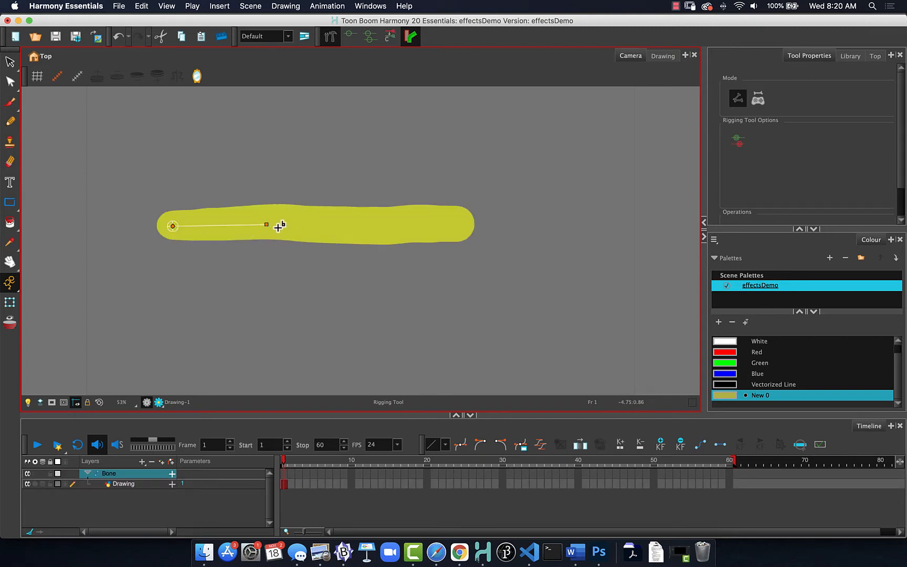
left_click(359, 225)
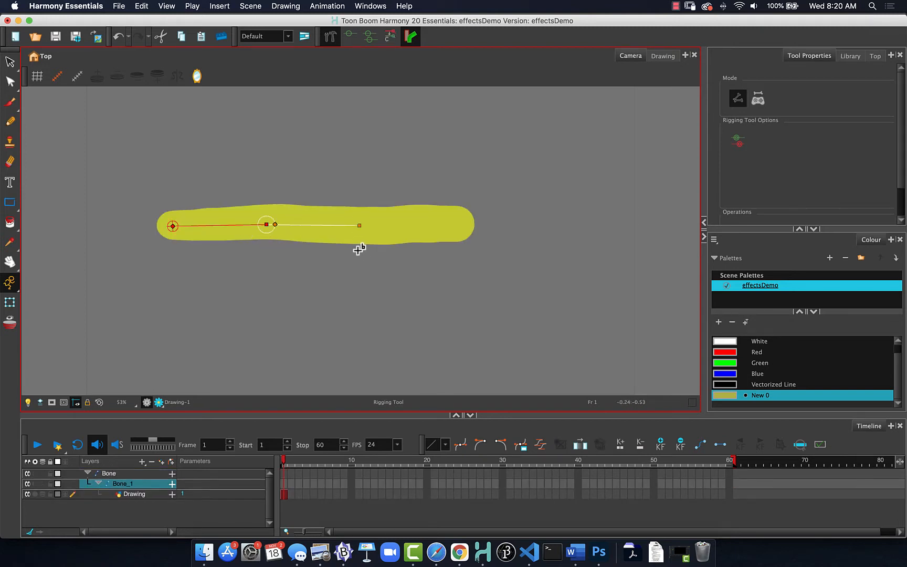
left_click(464, 225)
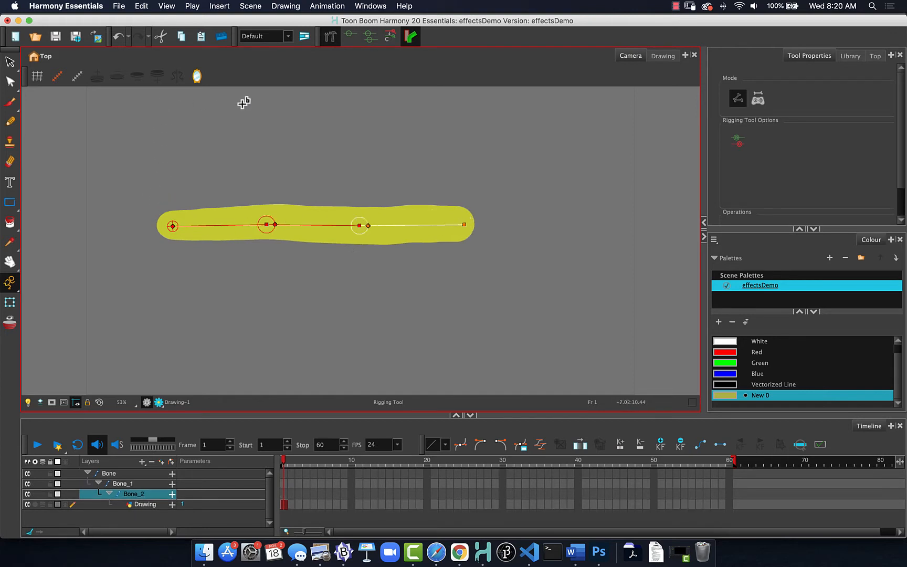
Adjust the first bone's end joint slightly and enlarge the bend regions at the two inner joints of the rig.
left_click(331, 37)
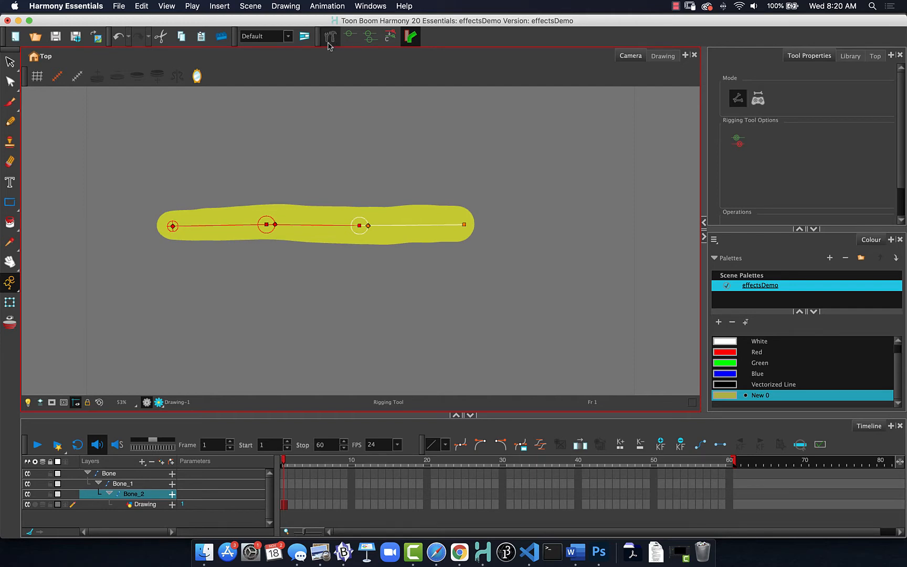
left_click(266, 227)
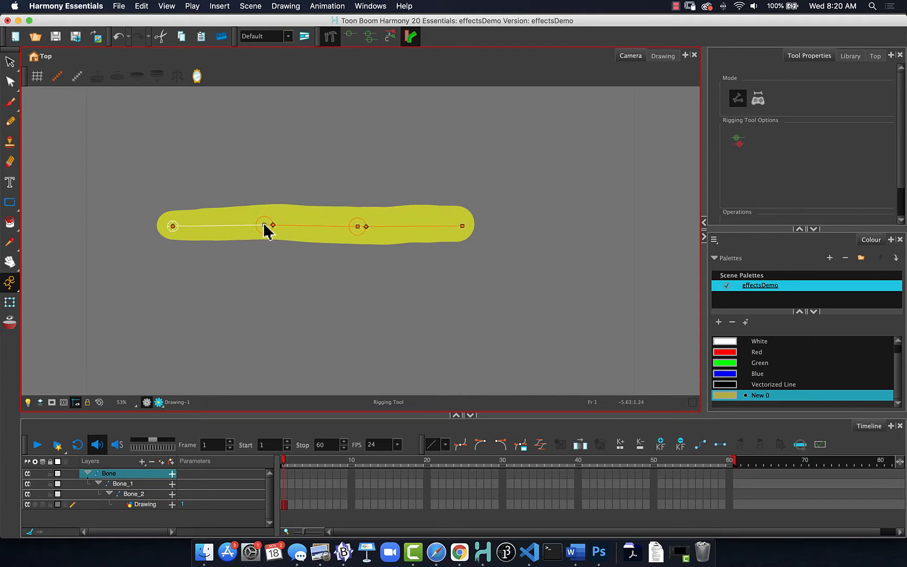
left_click_drag(264, 225, 265, 224)
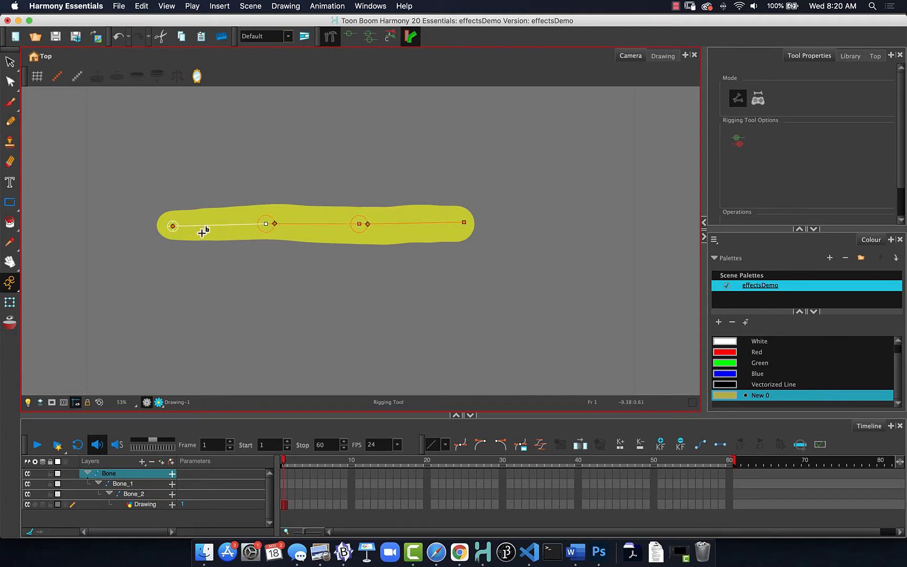
left_click(278, 224)
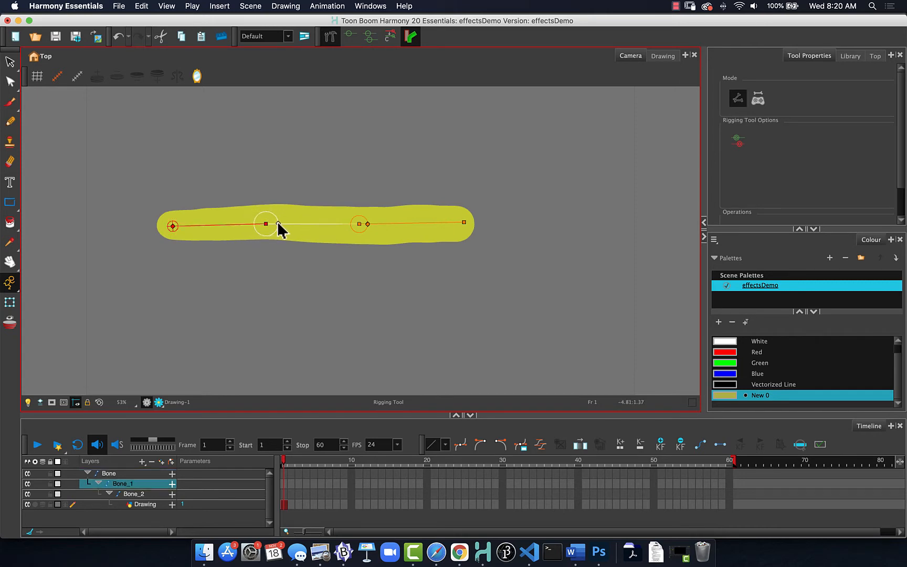
left_click(366, 225)
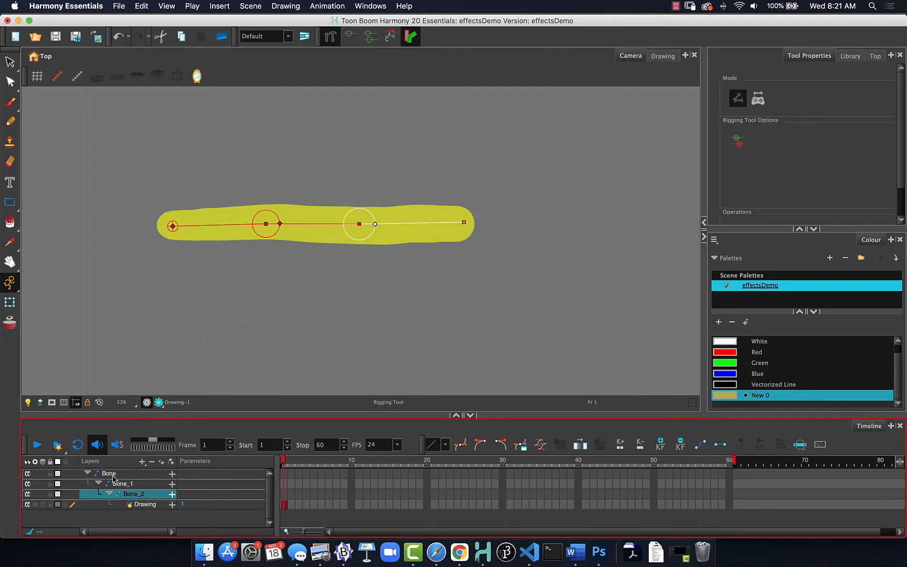
Extend the exposure of the Drawing layer through frame 59.
left_click(720, 505)
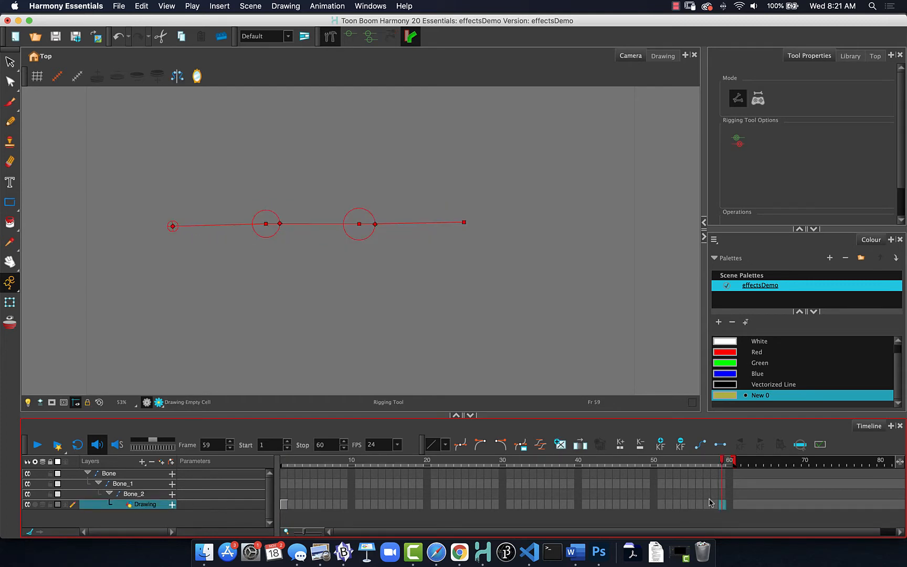
key("F5")
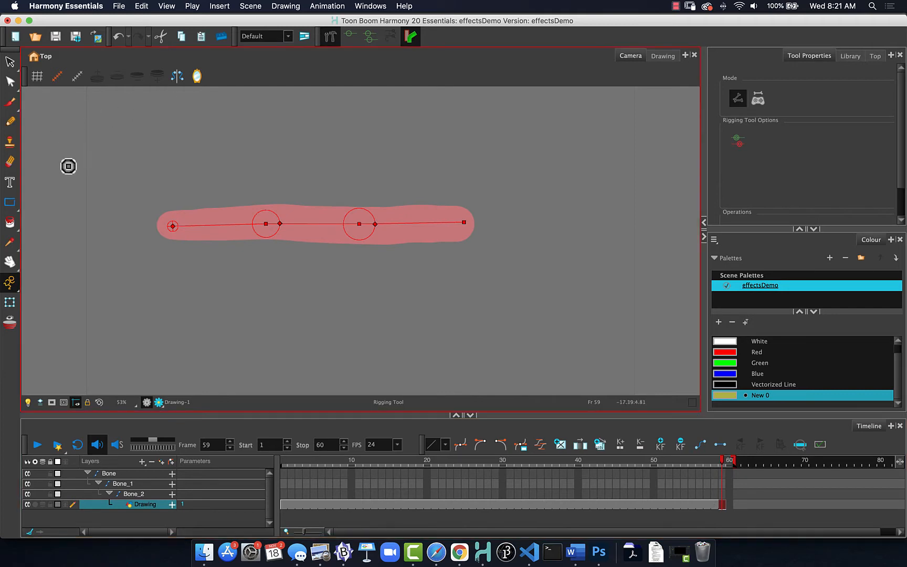
At frame 1, shift the whole rig slightly downward with the Transform tool and rotate Bone_2 upward to a right angle.
left_click(10, 301)
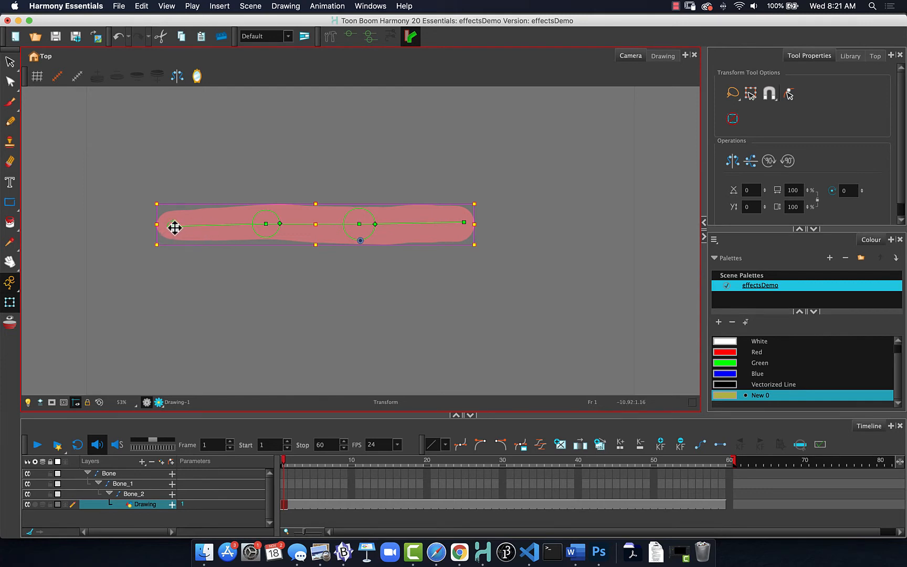
mouse_move(175, 228)
left_mouse_down()
mouse_move(172, 221)
mouse_move(177, 227)
left_mouse_up()
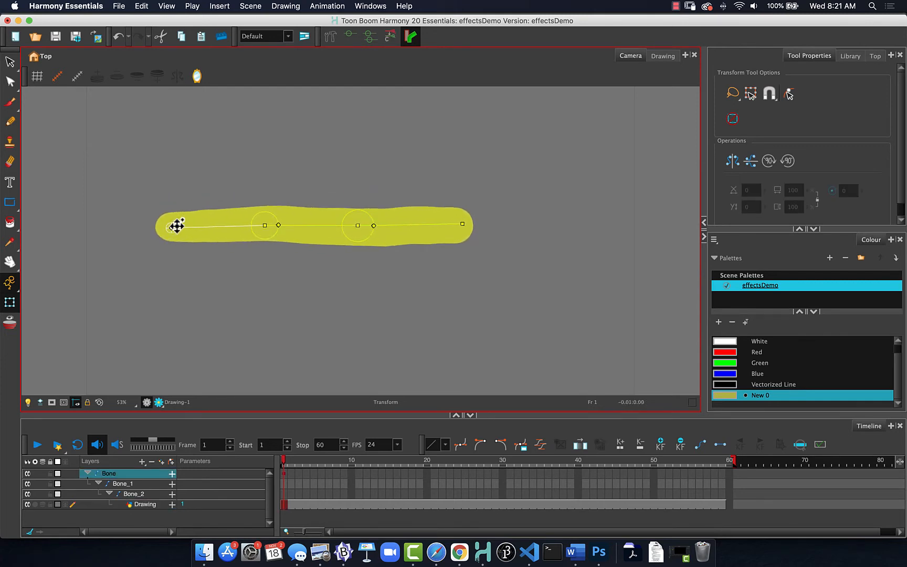
mouse_move(429, 225)
left_mouse_down()
mouse_move(423, 206)
mouse_move(427, 243)
left_mouse_up()
left_click(332, 292)
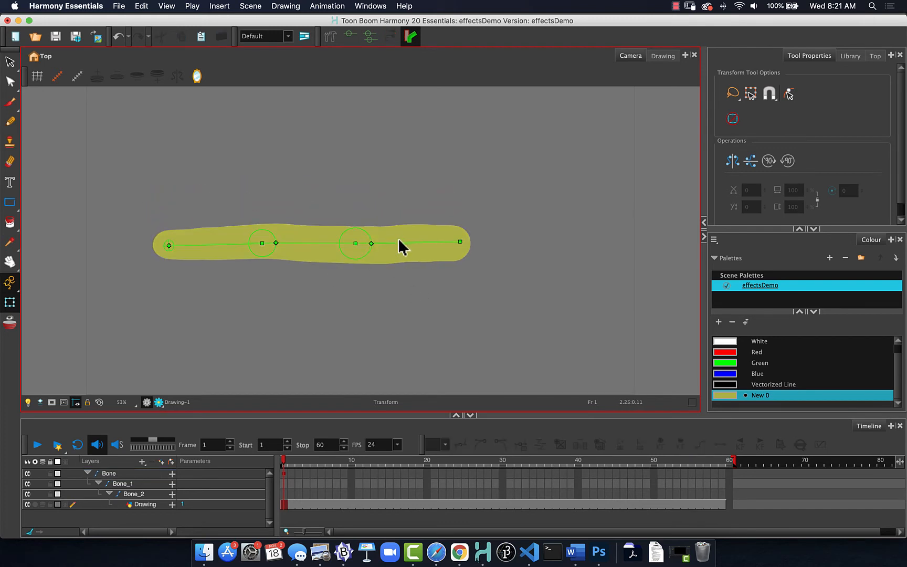
left_click(401, 247)
left_click(358, 244)
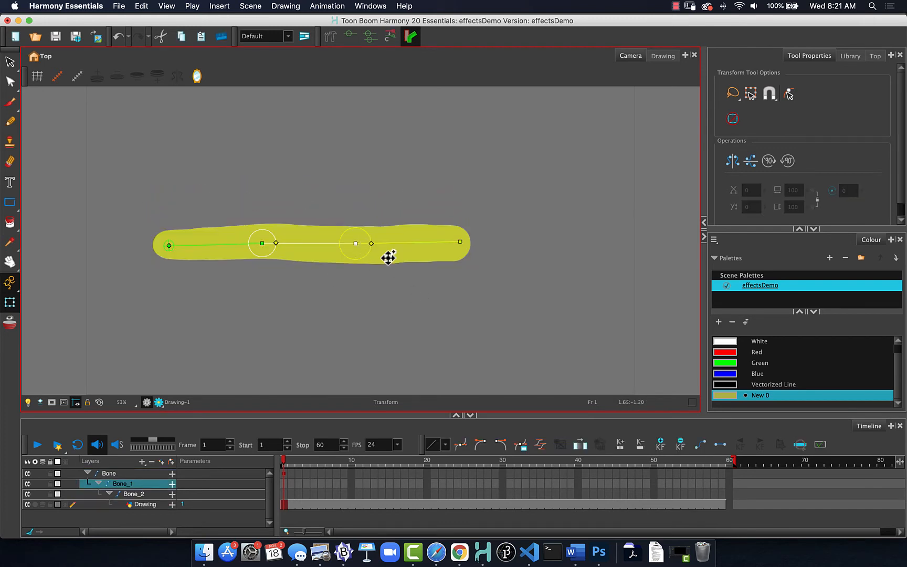
left_click_drag(411, 244, 362, 203)
At frame 10, rotate Bone_2 back down until the shape is straight again.
left_click(287, 462)
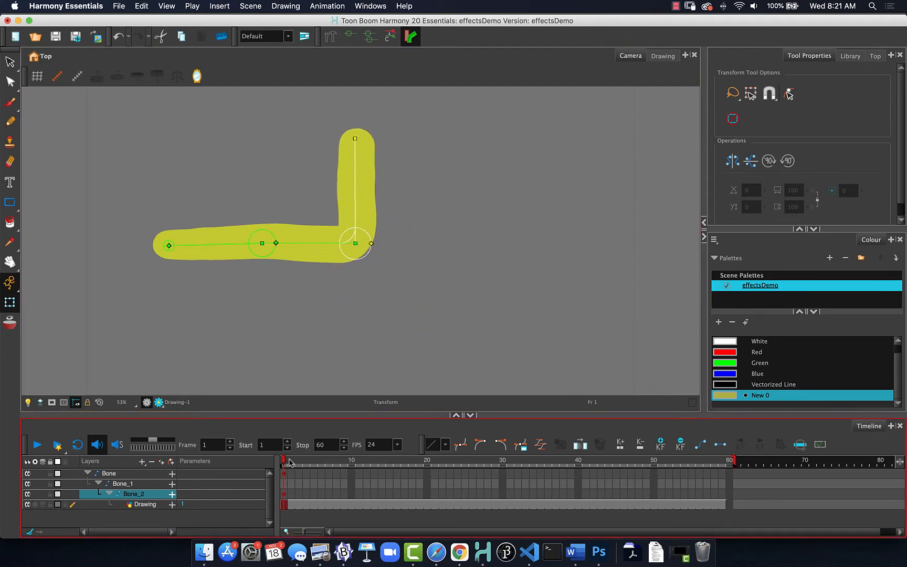
left_click_drag(284, 462, 349, 462)
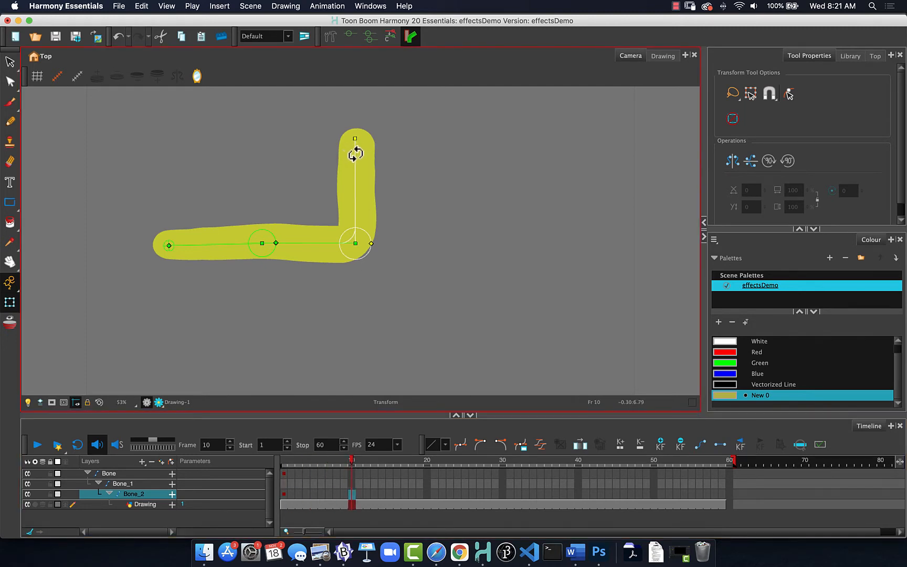
mouse_move(356, 153)
left_mouse_down()
mouse_move(416, 213)
mouse_move(420, 242)
left_mouse_up()
mouse_move(352, 461)
left_mouse_down()
mouse_move(282, 460)
mouse_move(350, 461)
left_mouse_up()
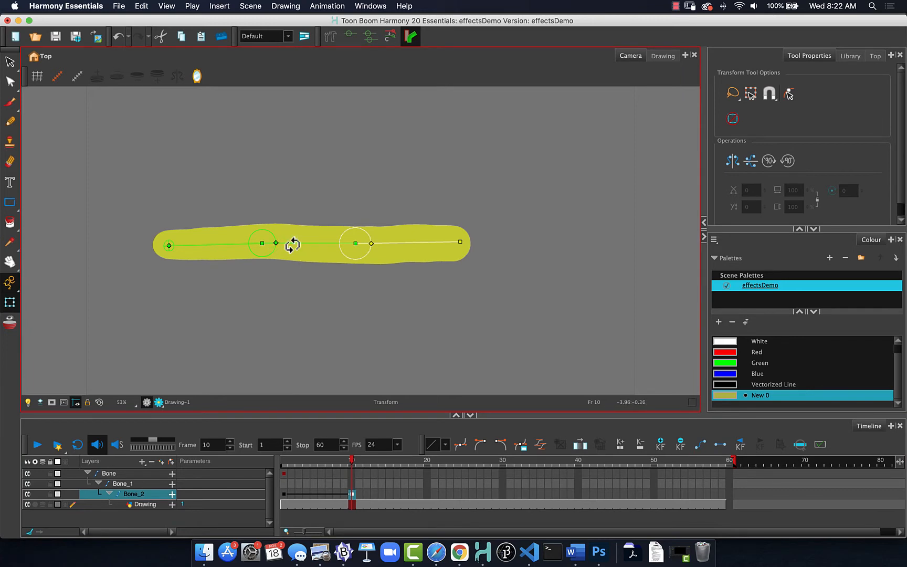
Pose the rig at frame 10 by rotating Bone_1 diagonally upward and bending Bone_2 downward into a peak.
left_click(262, 245)
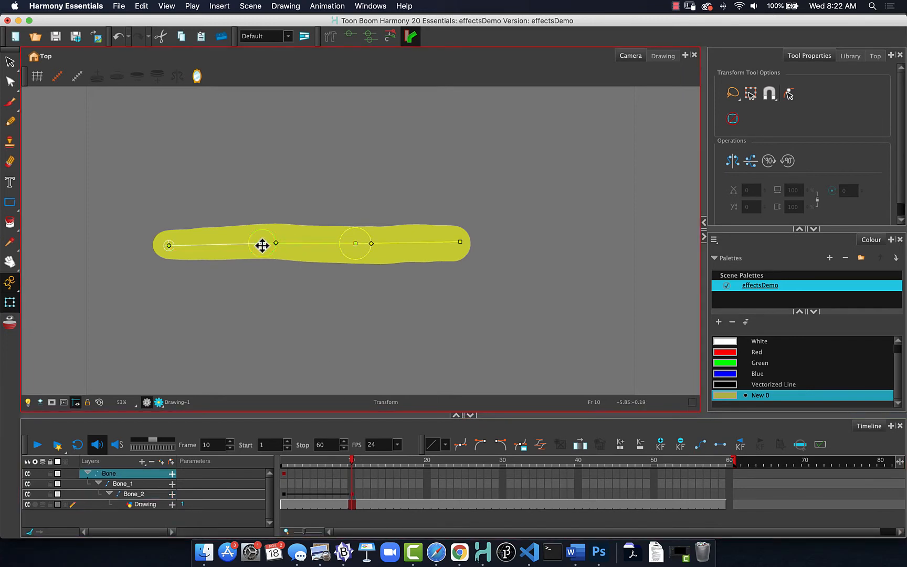
mouse_move(317, 247)
left_mouse_down()
mouse_move(314, 231)
mouse_move(318, 243)
mouse_move(285, 208)
left_mouse_up()
left_click(317, 243)
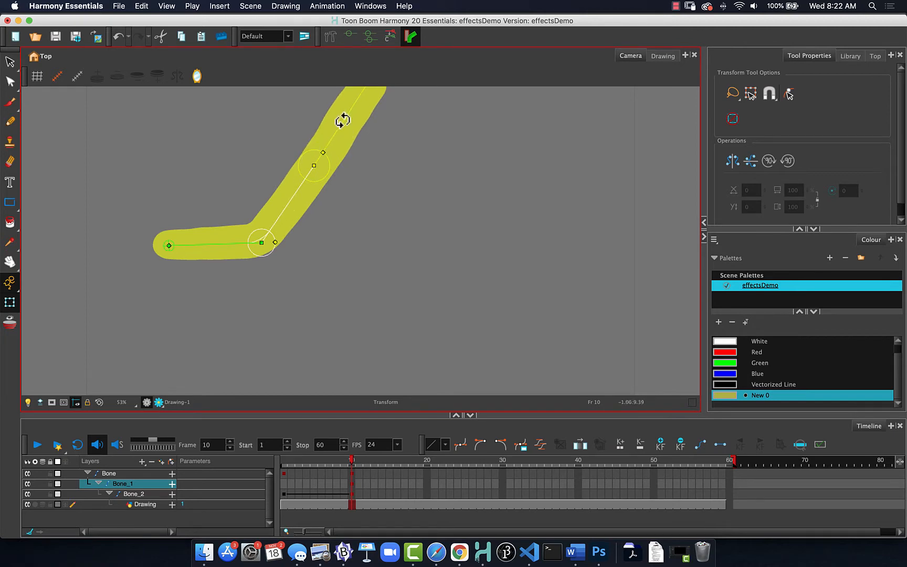
mouse_move(343, 120)
left_mouse_down()
mouse_move(361, 177)
mouse_move(360, 211)
left_mouse_up()
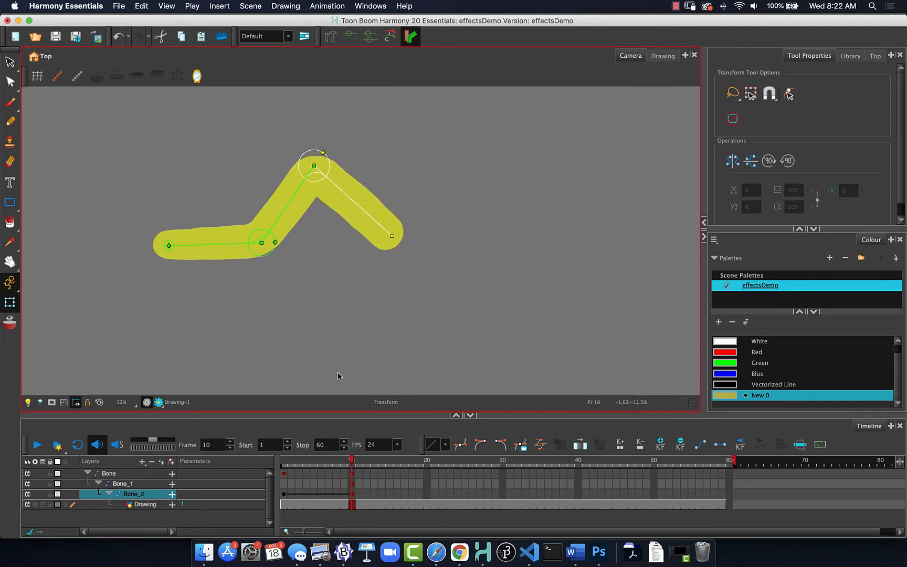
Move Bone_1's keyframe from frame 10 to frame 1 and scrub through frames 1 to 10 to check the motion.
mouse_move(353, 463)
left_mouse_down()
mouse_move(282, 454)
mouse_move(320, 450)
mouse_move(352, 459)
left_mouse_up()
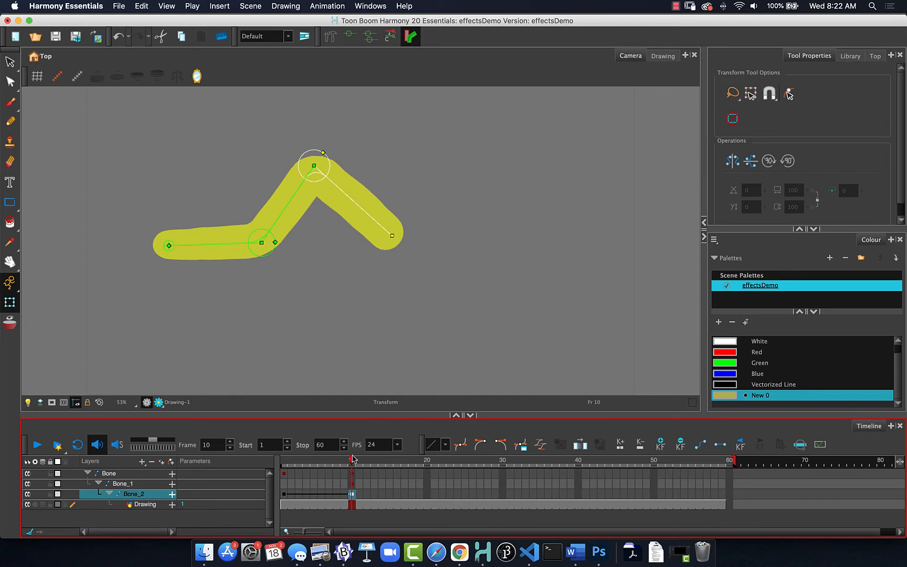
left_click_drag(352, 459, 282, 457)
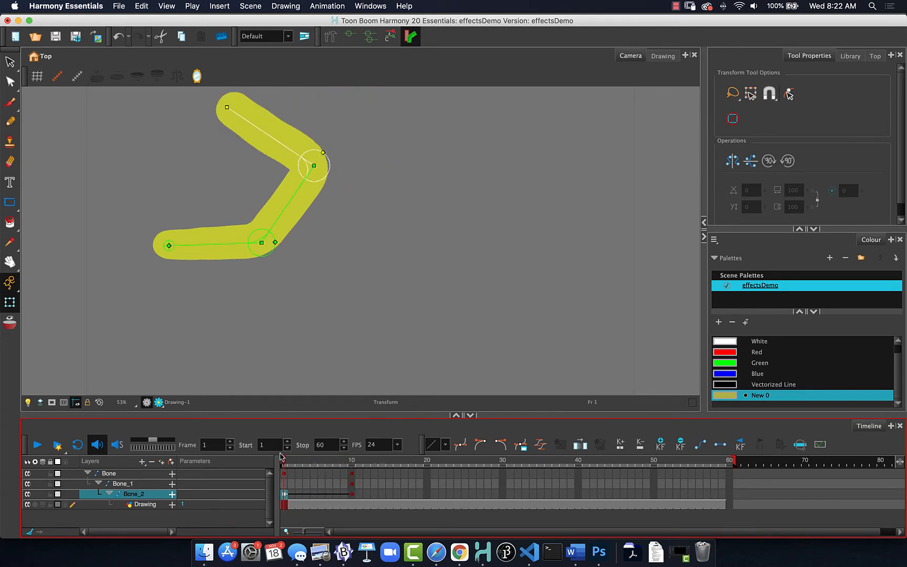
mouse_move(353, 484)
left_mouse_down()
mouse_move(299, 477)
mouse_move(350, 484)
left_mouse_up()
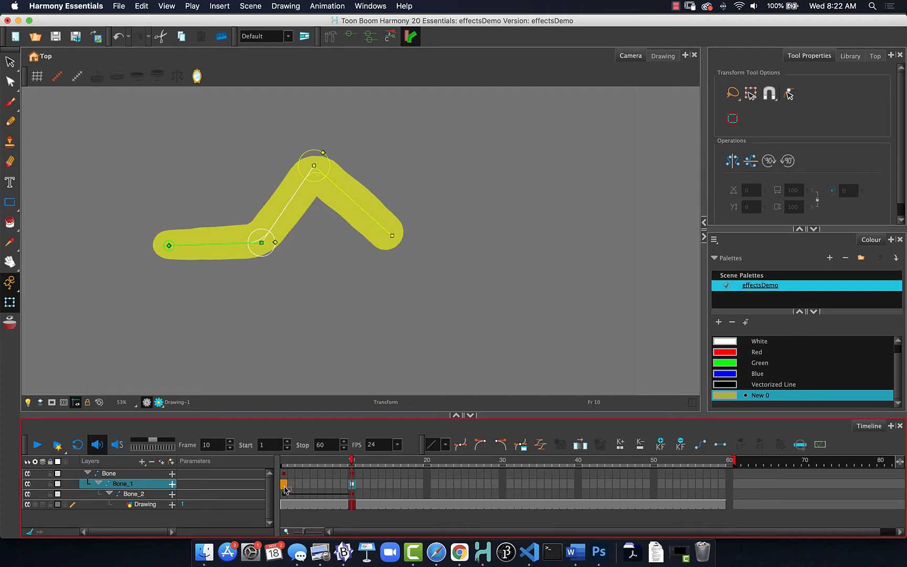
left_click(284, 486)
left_click_drag(283, 461, 351, 475)
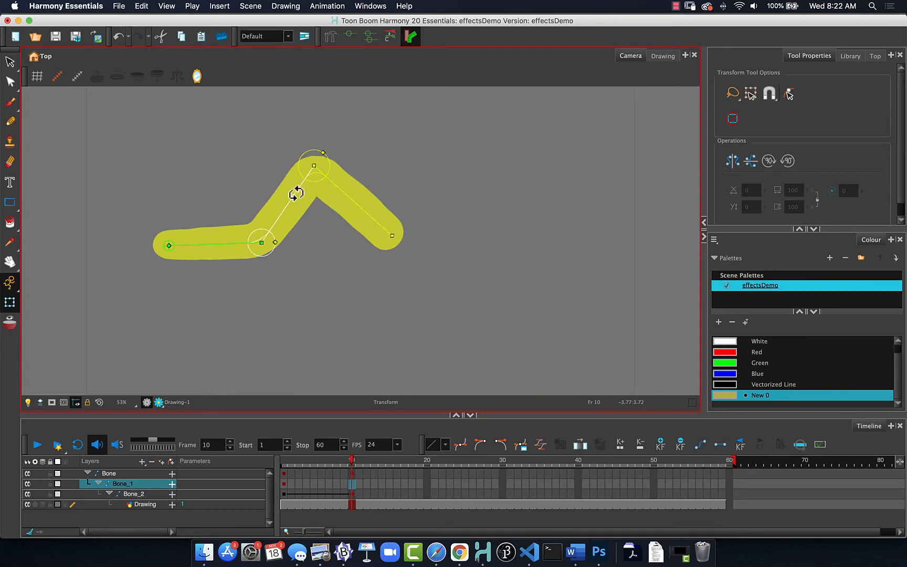
At frame 20, rotate Bone_1 and Bone_2 until the shape lies nearly straight, and scrub the timeline to preview the motion.
left_click(427, 462)
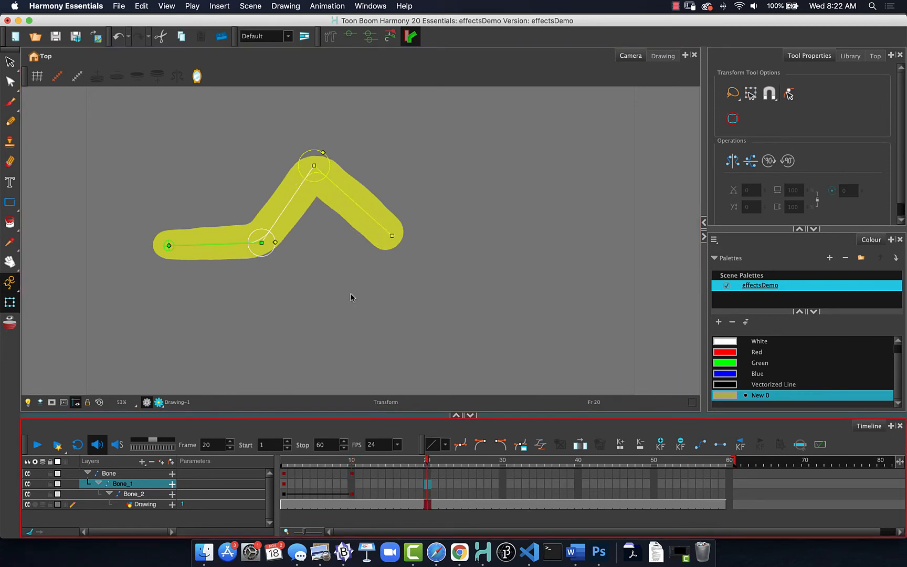
left_click_drag(293, 198, 323, 250)
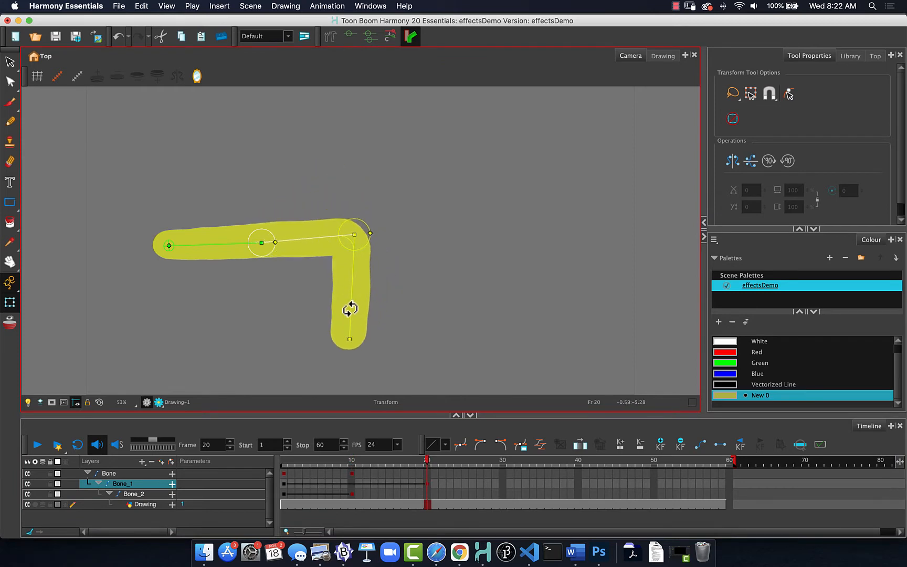
mouse_move(355, 310)
left_mouse_down()
mouse_move(423, 257)
mouse_move(420, 241)
left_mouse_up()
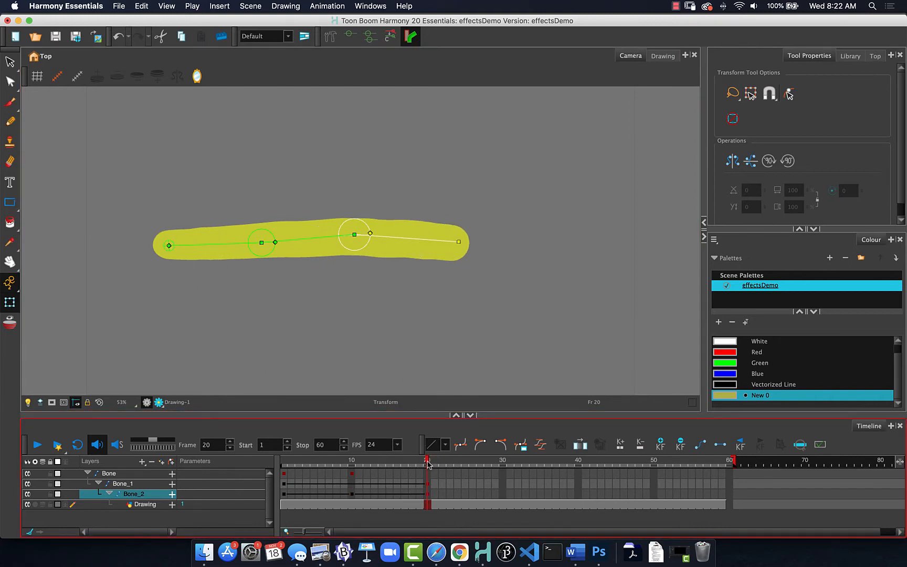
mouse_move(427, 462)
left_mouse_down()
mouse_move(278, 457)
mouse_move(434, 446)
mouse_move(320, 446)
mouse_move(400, 431)
mouse_move(283, 429)
mouse_move(448, 429)
mouse_move(249, 429)
mouse_move(428, 442)
left_mouse_up()
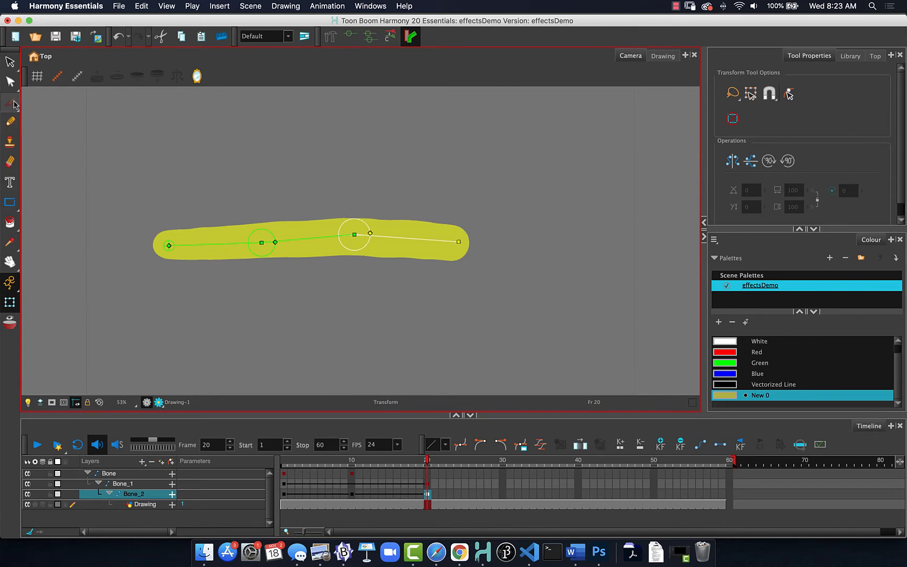
Set the Brush to the Red colour in Draw Behind mode and select the Drawing layer for painting.
left_click(14, 105)
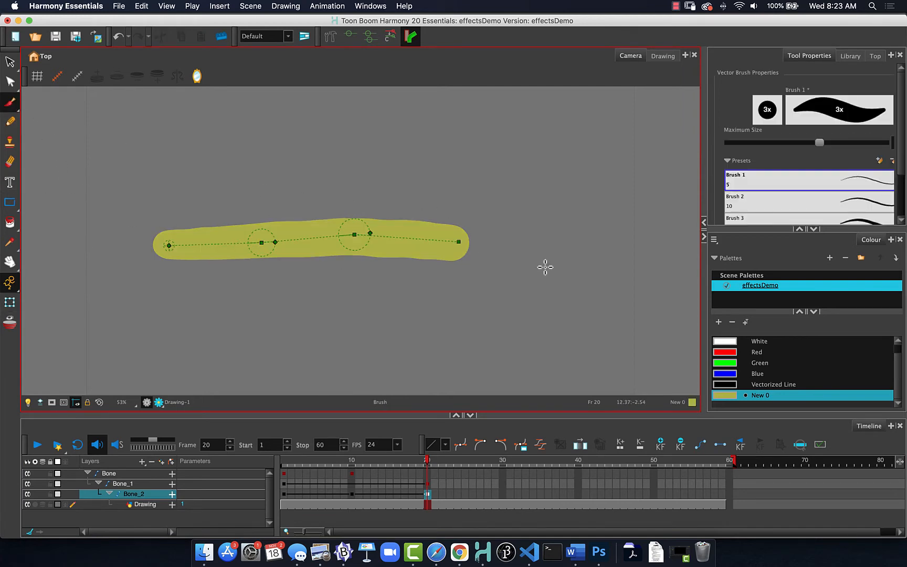
left_click(724, 353)
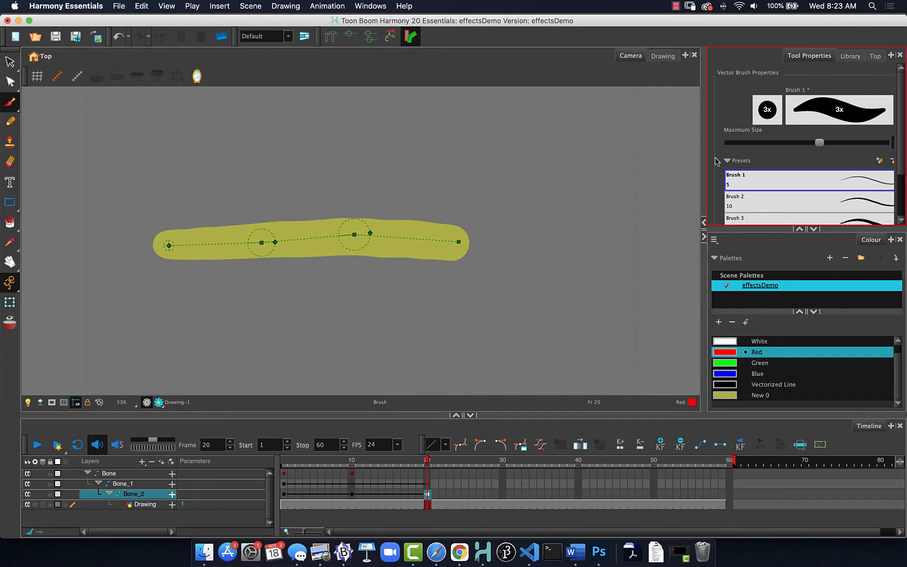
left_click(903, 208)
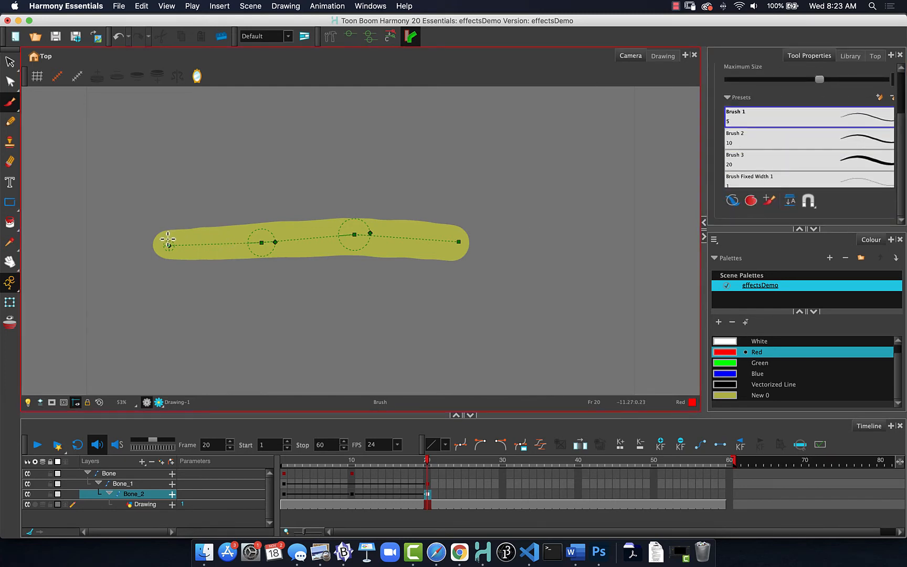
left_click(733, 200)
left_click(145, 504)
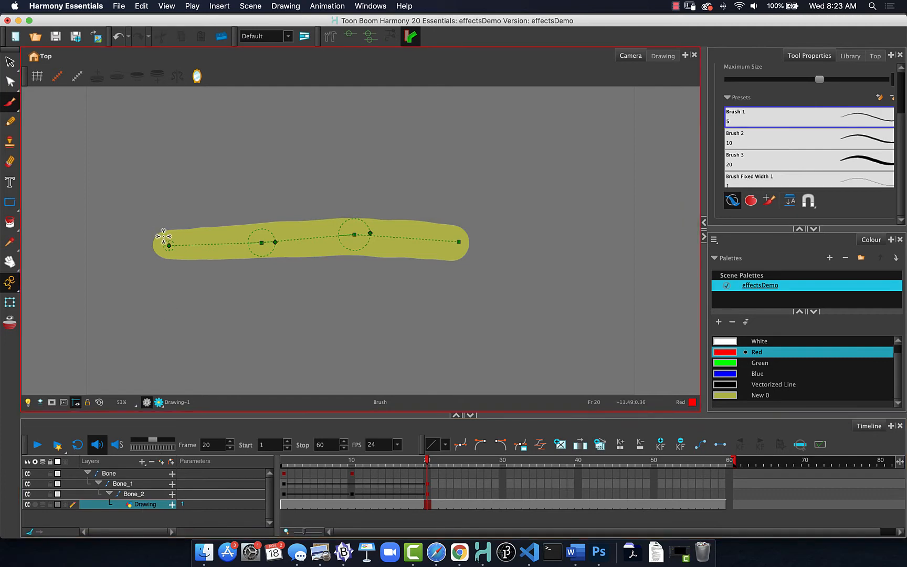
Try painting a red stroke behind the yellow shape along its length at frame 20, and undo it.
left_click_drag(163, 238, 176, 236)
mouse_move(199, 237)
left_mouse_down()
mouse_move(331, 226)
mouse_move(455, 239)
left_mouse_up()
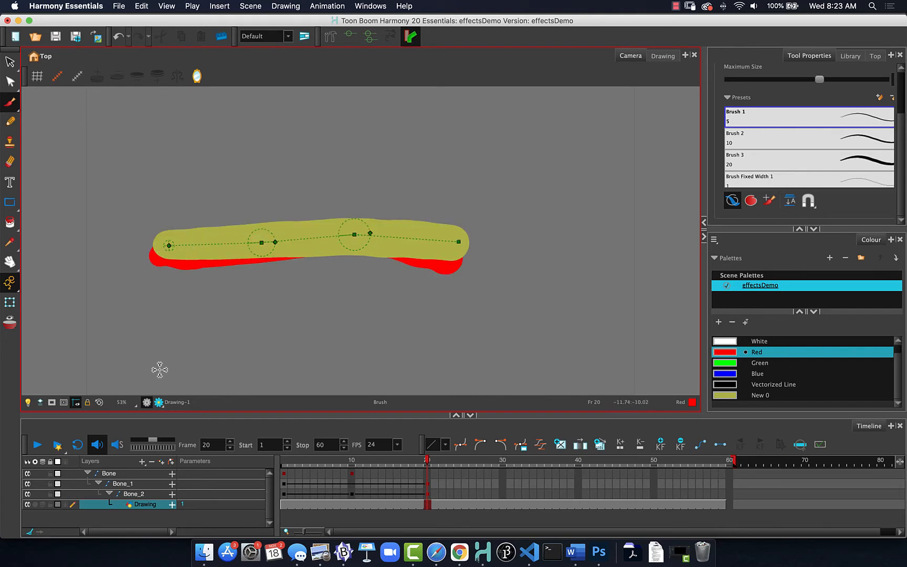
key("super+z")
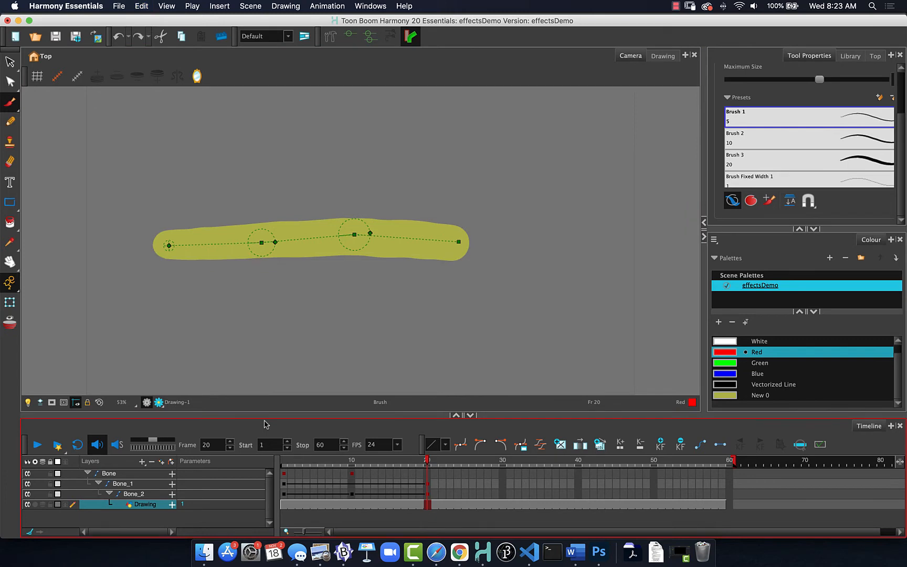
At frame 1, paint a Red stroke behind the yellow shape along its upper edge in the Drawing view.
left_click(282, 465)
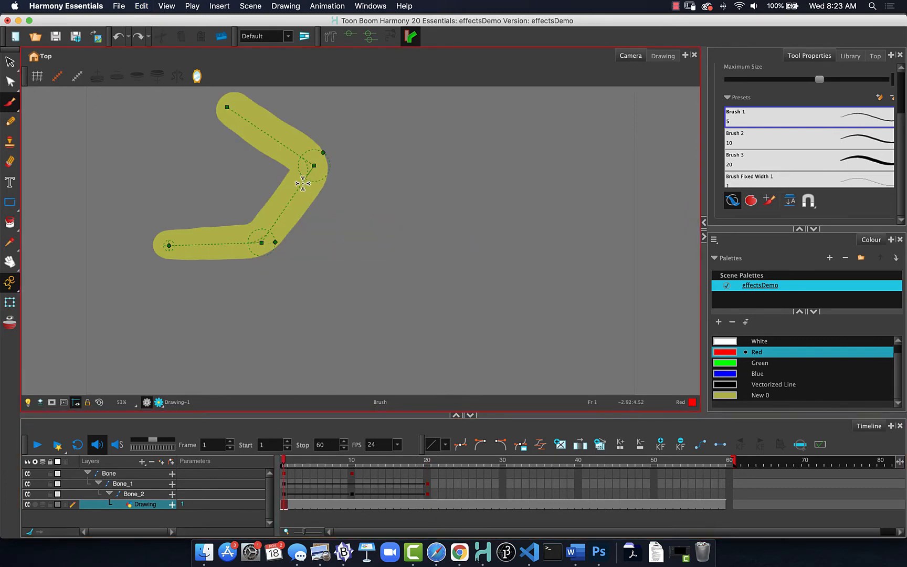
left_click(664, 57)
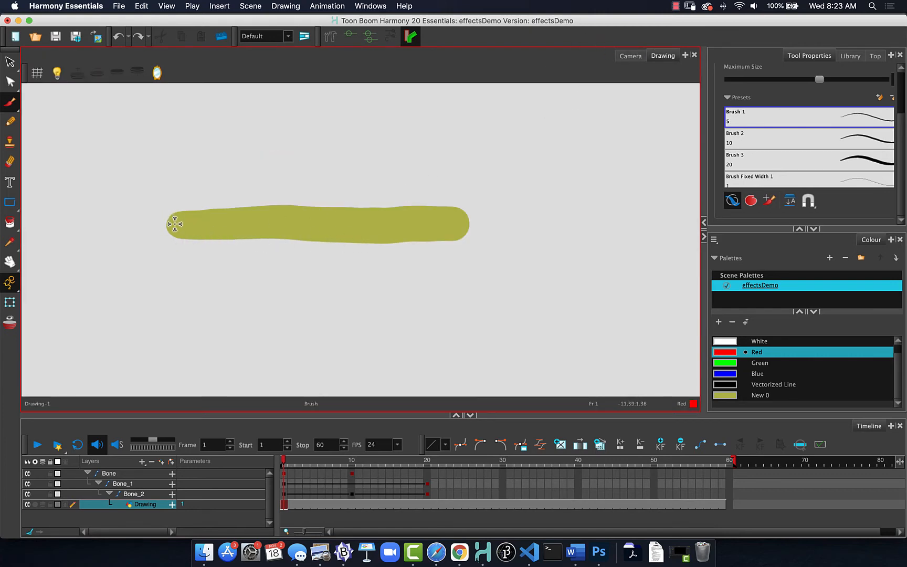
mouse_move(175, 223)
left_mouse_down()
mouse_move(352, 211)
mouse_move(460, 218)
left_mouse_up()
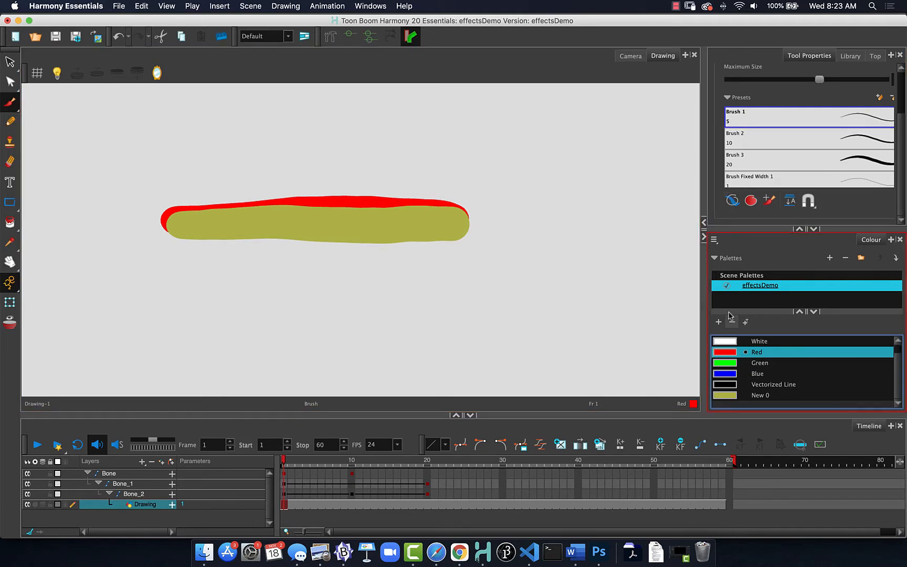
With Draw Behind off, paint three Green strokes lengthwise along the shape's upper half using a smaller brush.
left_click(732, 365)
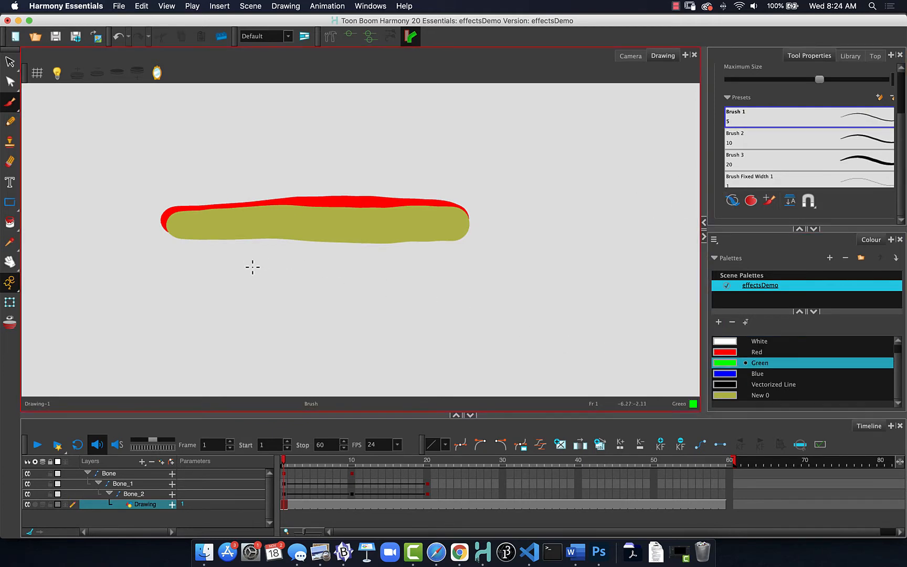
left_click_drag(174, 228, 199, 231)
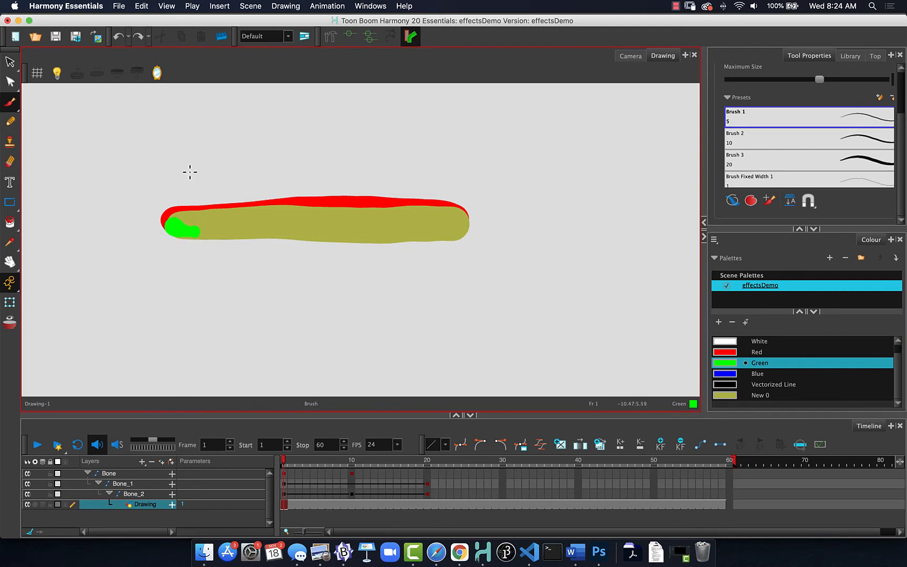
key("super+z")
key("o")
left_click_drag(200, 175, 179, 175)
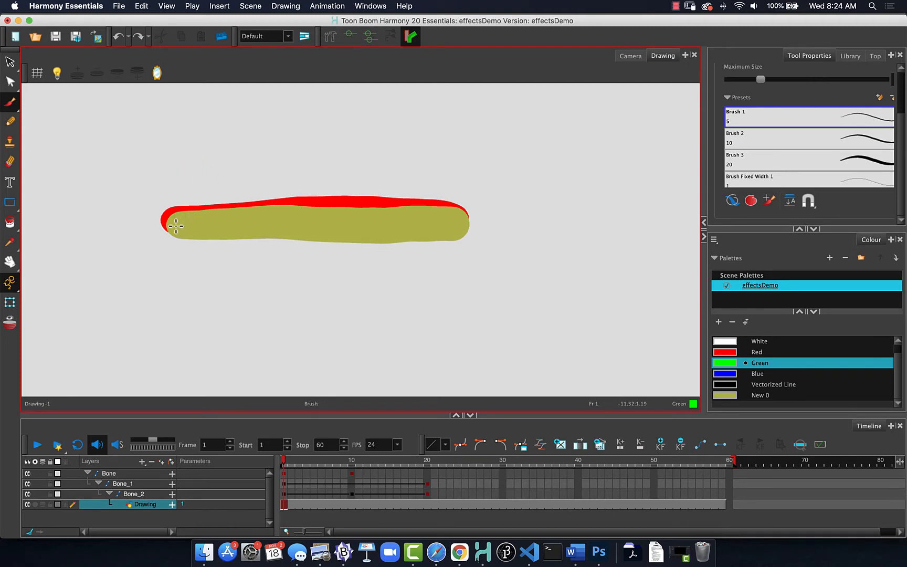
left_click_drag(189, 221, 434, 217)
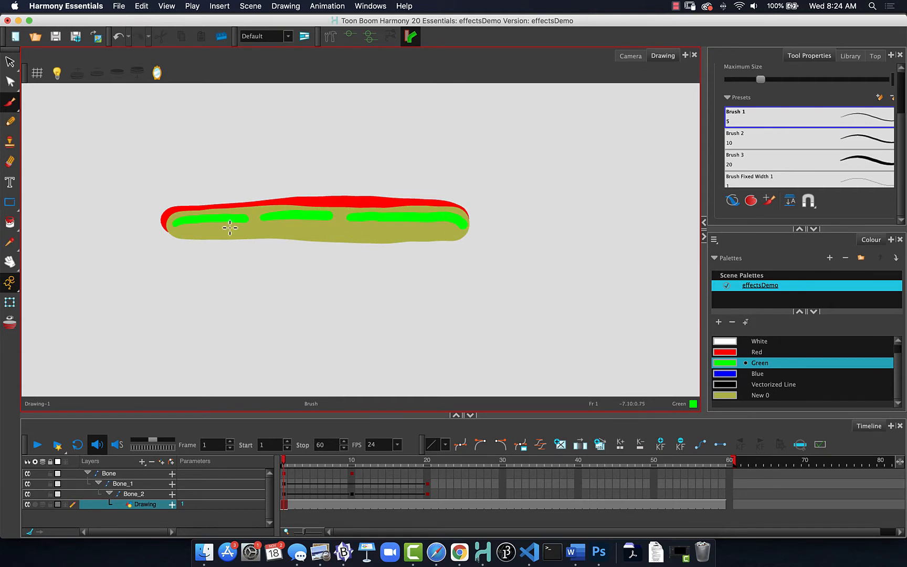
Paint a Blue stroke along the shape's lower edge and scrub frames 1 to 20 in the Camera view to check the deformation.
left_click(740, 375)
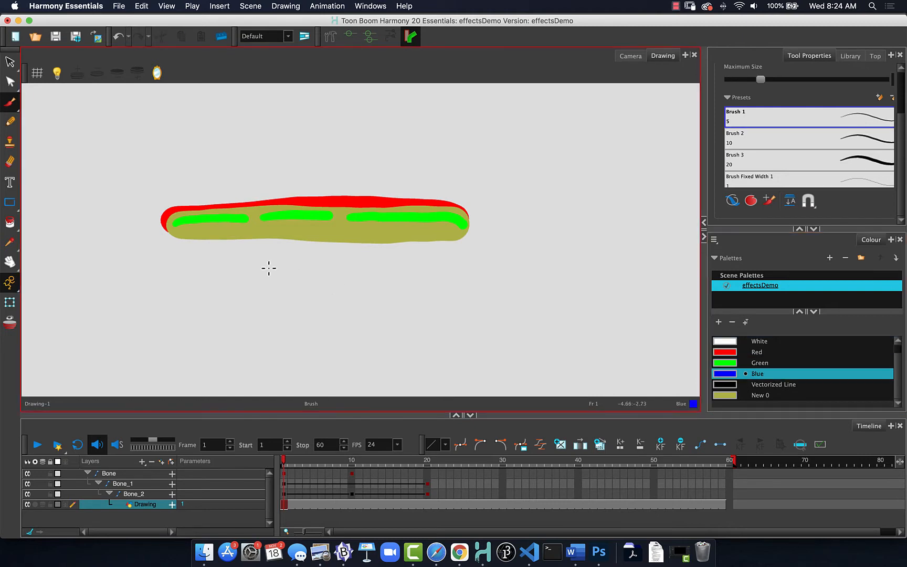
left_click_drag(180, 235, 452, 238)
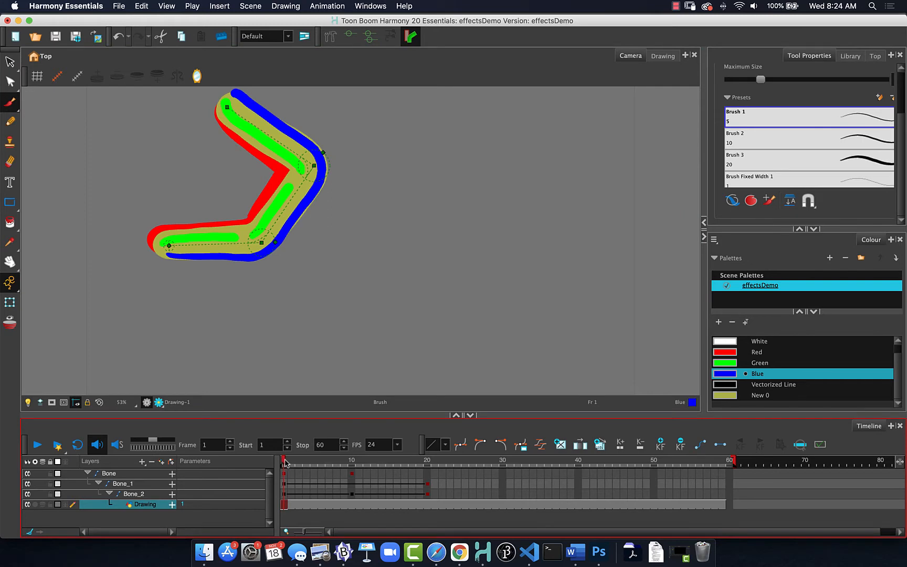
left_click_drag(285, 462, 429, 460)
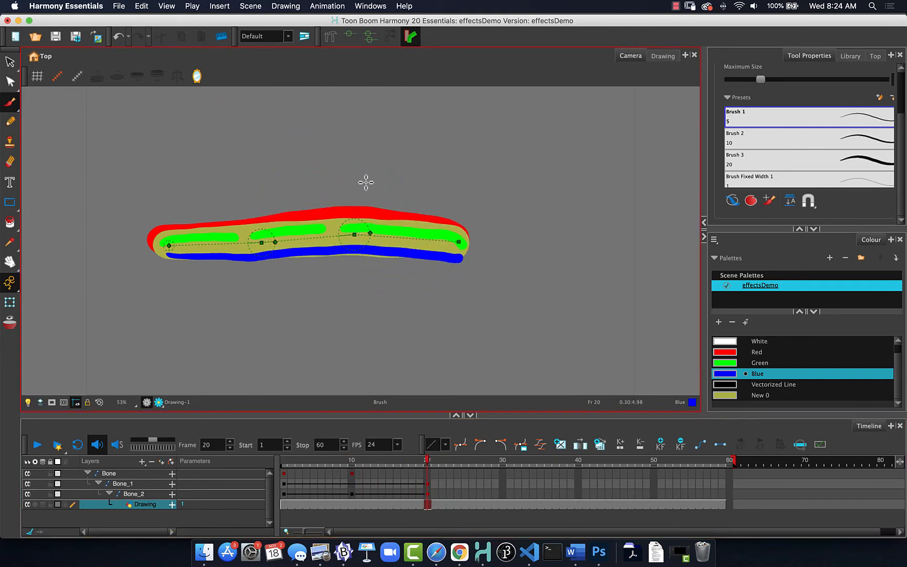
Enlarge the joint radius of Bone_2 and Bone_1 to about the shape's half-width with the Rigging tool.
left_click(330, 37)
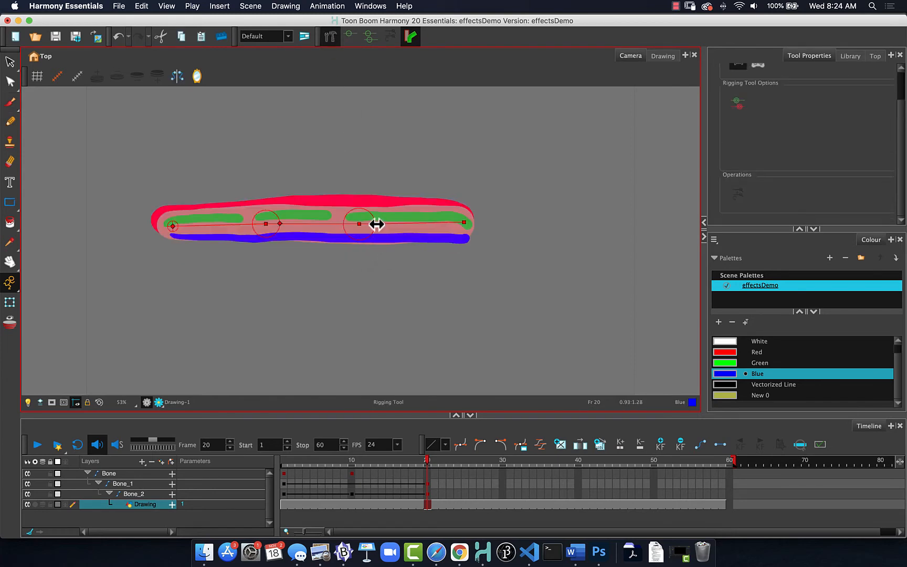
left_click_drag(377, 224, 389, 229)
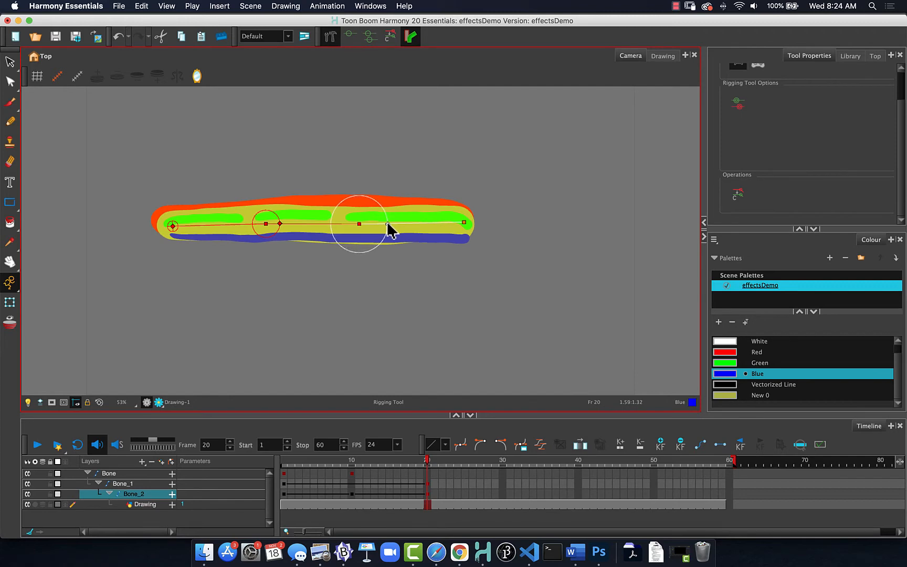
mouse_move(277, 223)
left_mouse_down()
mouse_move(303, 229)
mouse_move(293, 229)
left_mouse_up()
Step back from frame 20 to 11, switch to the Transform tool, and scrub to frame 26 to examine the softened joint bends.
left_click(425, 464)
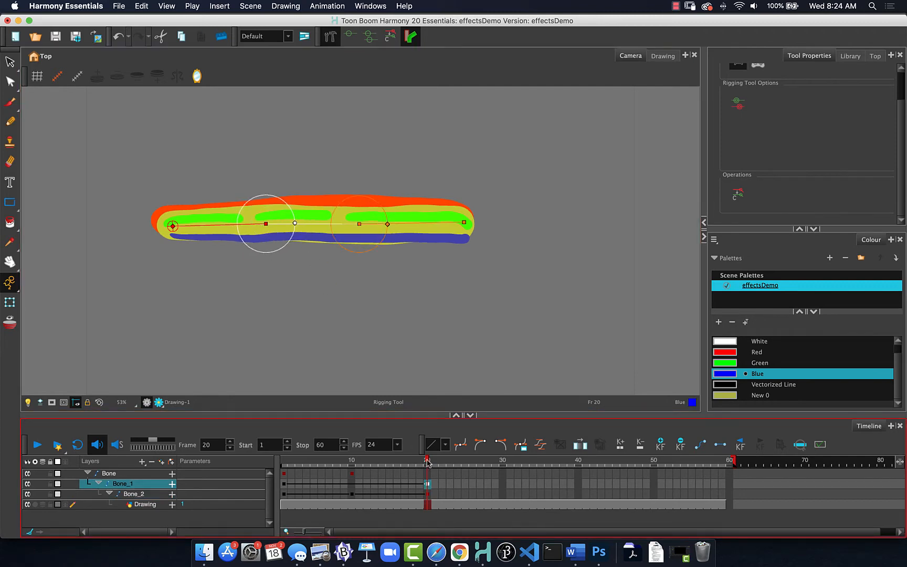
key("comma")
key("comma")
key("comma")
key("comma")
key("comma")
key("comma")
key("comma")
key("comma")
key("comma")
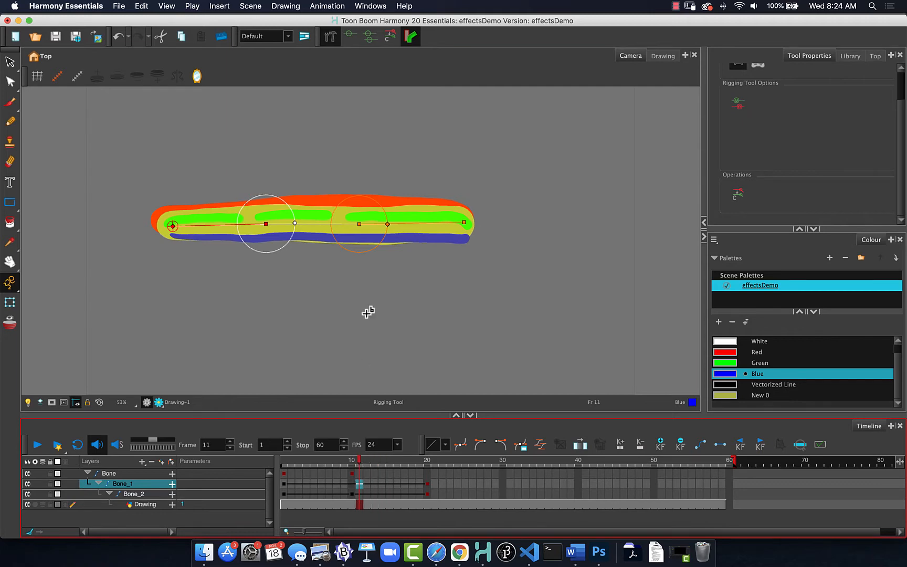
left_click(367, 312)
left_click(10, 303)
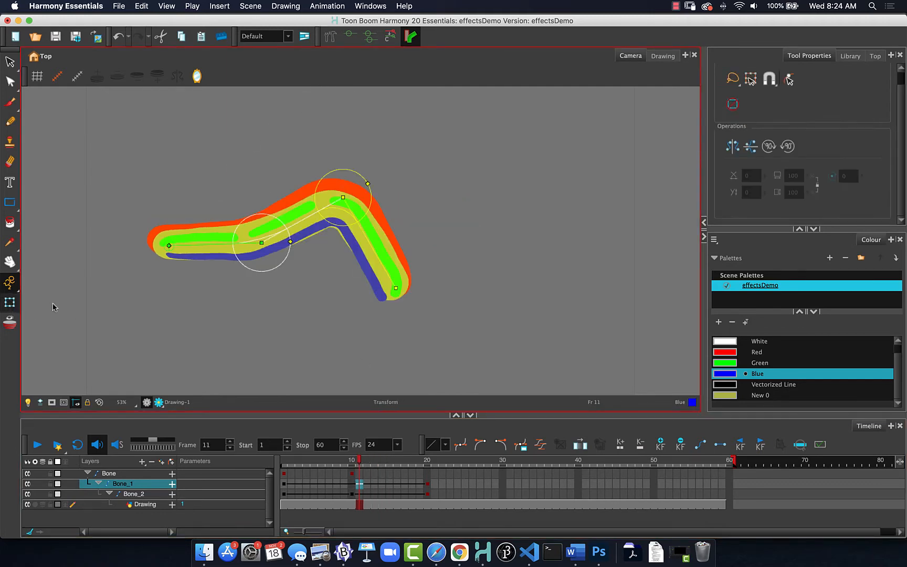
left_click(356, 443)
mouse_move(357, 458)
left_mouse_down()
mouse_move(261, 457)
mouse_move(390, 469)
mouse_move(428, 462)
mouse_move(256, 455)
mouse_move(319, 501)
mouse_move(425, 500)
mouse_move(386, 501)
mouse_move(254, 434)
mouse_move(283, 504)
mouse_move(472, 504)
left_mouse_up()
left_click(407, 230)
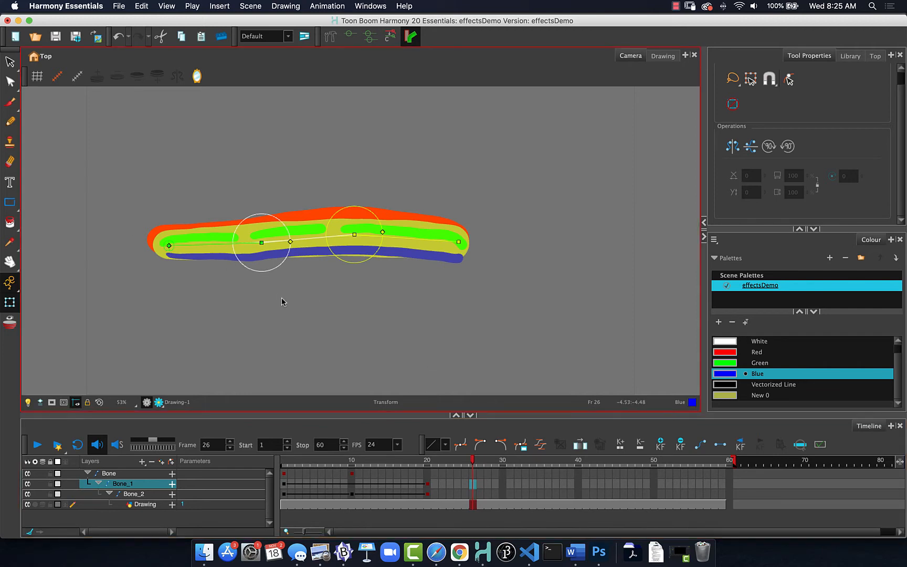
Brush a row of short crosswise Vectorized Line strokes along the whole shape in the Drawing view.
left_click(663, 56)
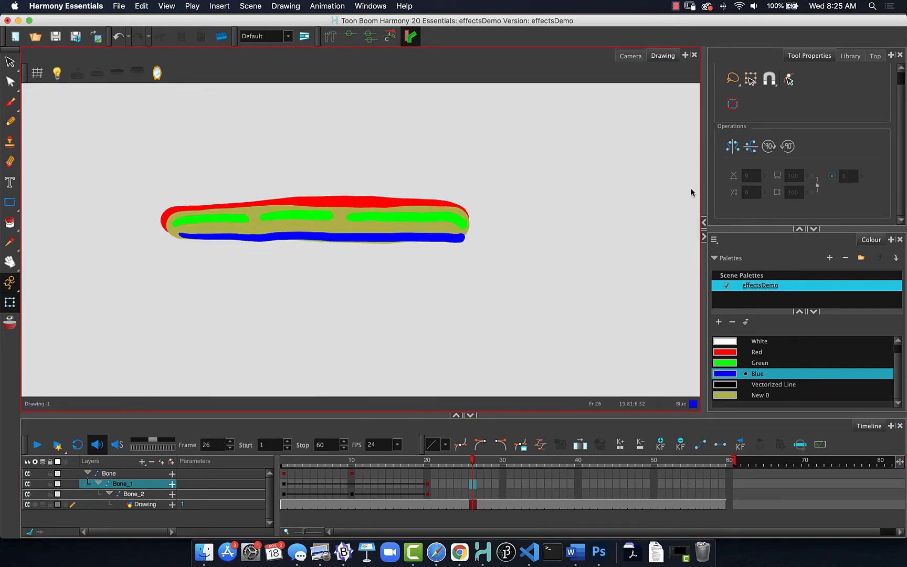
left_click(719, 388)
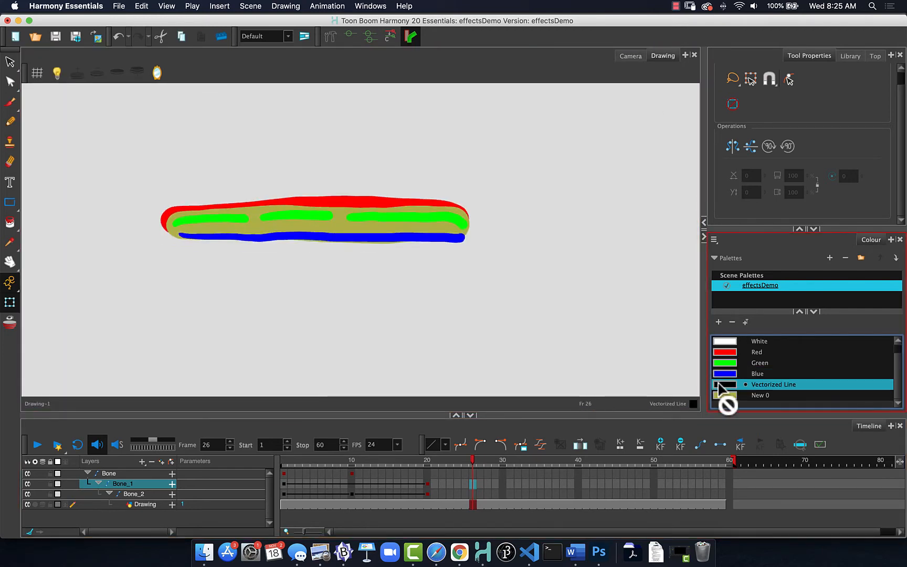
left_click(10, 102)
mouse_move(195, 213)
left_mouse_down()
mouse_move(262, 233)
mouse_move(307, 231)
left_mouse_up()
left_click_drag(336, 210, 337, 234)
mouse_move(359, 211)
left_mouse_down()
mouse_move(357, 239)
mouse_move(452, 230)
left_mouse_up()
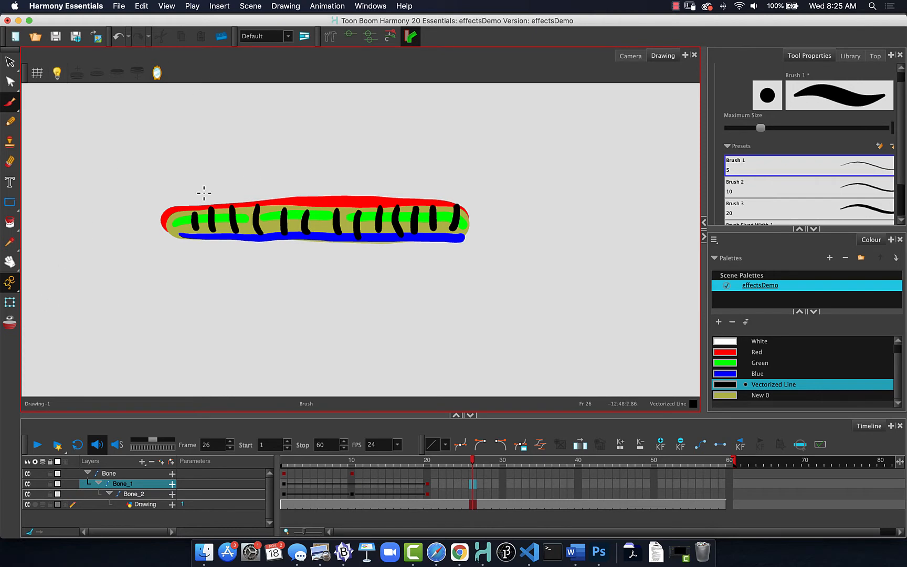
Return to the Camera view and scrub back to frame 1 to see how the black stripes deform at the joints.
left_click(630, 56)
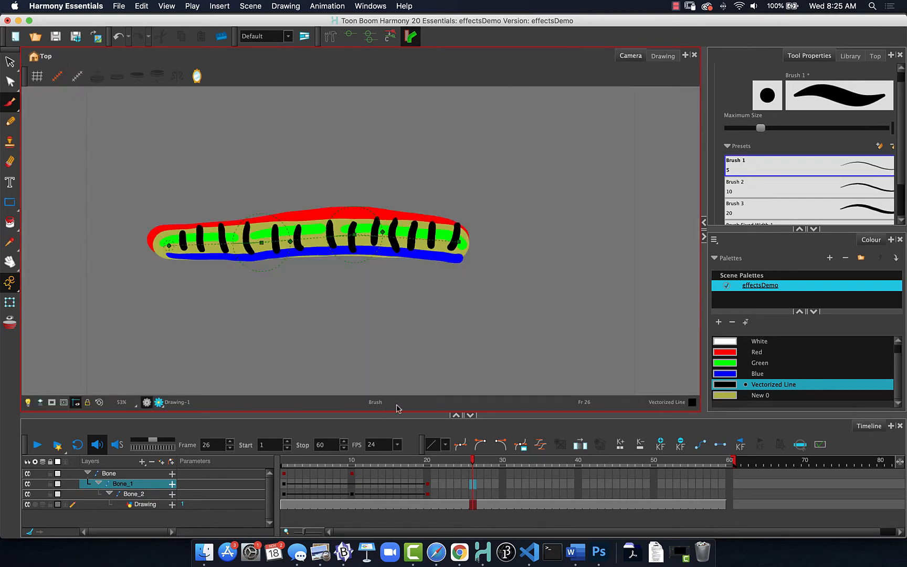
left_click(419, 461)
mouse_move(419, 461)
left_mouse_down()
mouse_move(269, 461)
mouse_move(458, 461)
mouse_move(249, 452)
mouse_move(367, 461)
mouse_move(445, 450)
mouse_move(284, 461)
mouse_move(420, 461)
mouse_move(284, 461)
mouse_move(434, 461)
mouse_move(284, 461)
left_mouse_up()
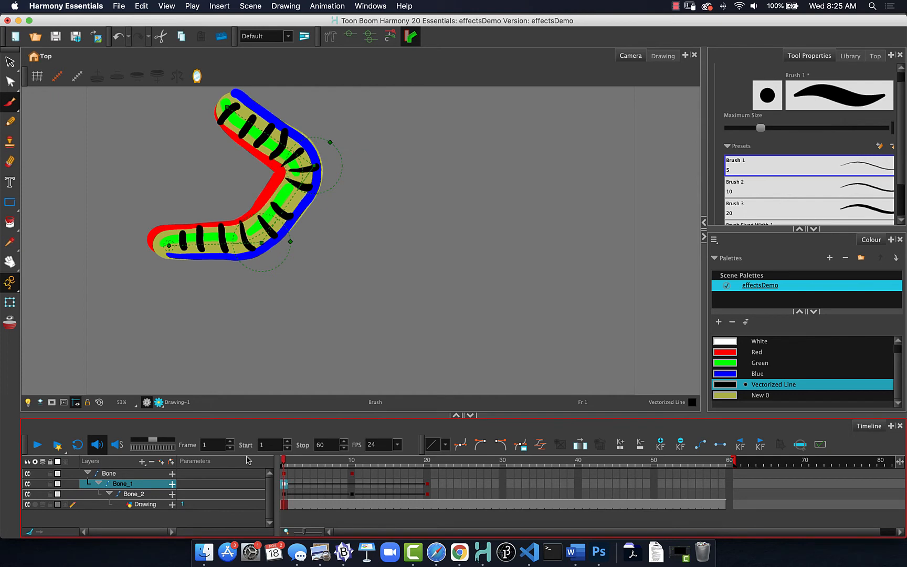
Collapse and hide the Bone layer group, and add a new drawing layer with the default name.
left_click(87, 474)
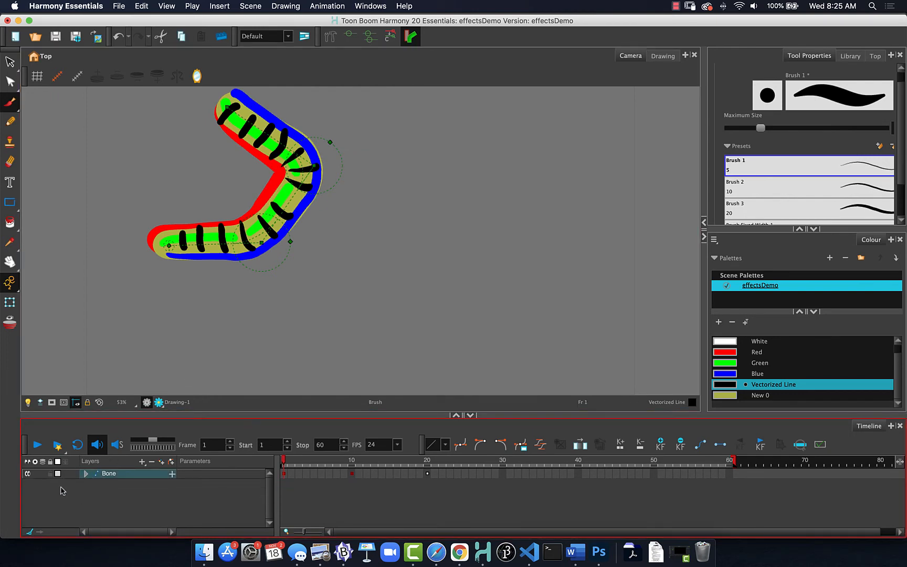
left_click(27, 474)
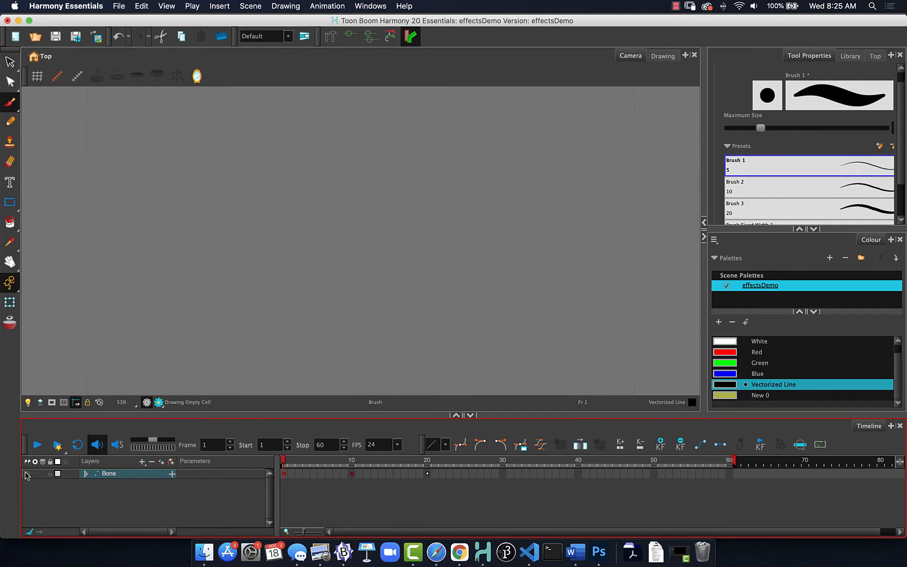
left_click(162, 462)
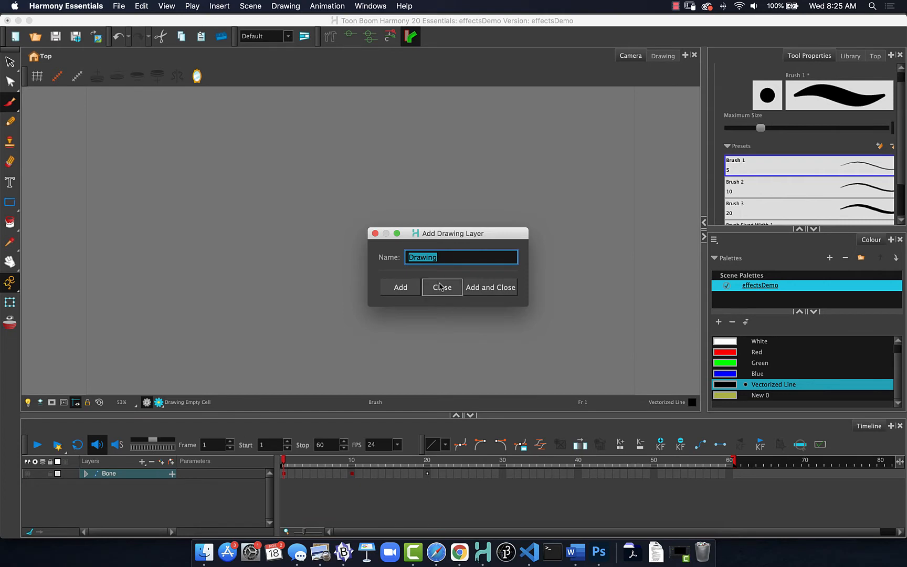
left_click(491, 288)
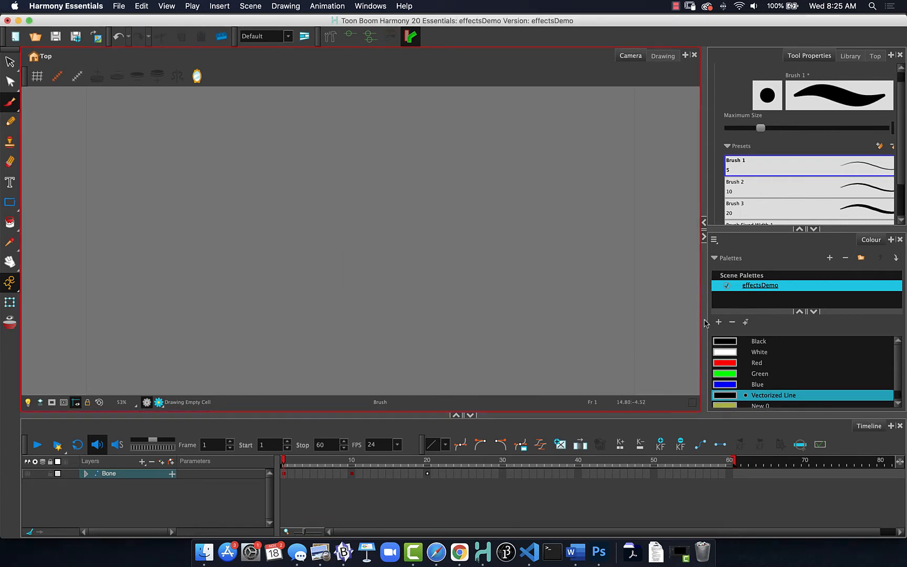
Draw a simple human figure with head, torso, arms and legs in the New 0 colour using a larger brush.
left_click(726, 406)
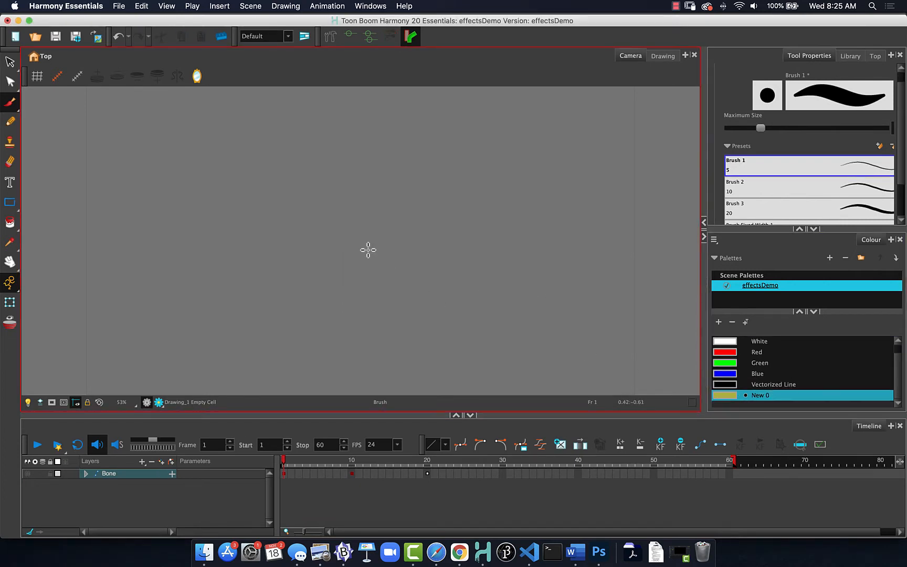
key("o")
left_click_drag(361, 199, 377, 198)
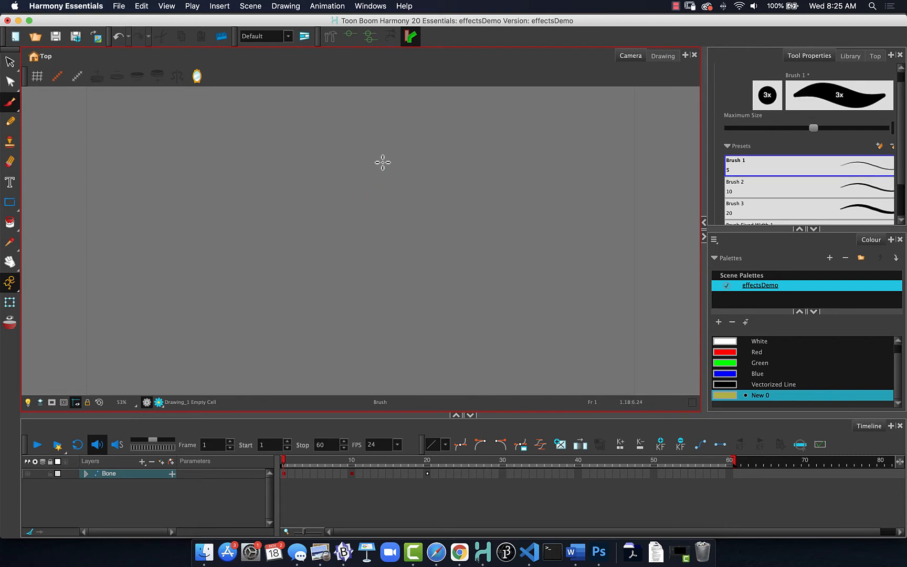
mouse_move(366, 148)
left_mouse_down()
mouse_move(389, 161)
mouse_move(358, 161)
mouse_move(372, 158)
mouse_move(371, 249)
mouse_move(310, 330)
left_mouse_up()
left_click_drag(372, 257, 427, 315)
mouse_move(388, 225)
left_mouse_down()
mouse_move(411, 202)
mouse_move(457, 185)
left_mouse_up()
left_click_drag(370, 210, 278, 192)
mouse_move(363, 143)
left_mouse_down()
mouse_move(384, 147)
mouse_move(371, 157)
mouse_move(374, 138)
mouse_move(353, 147)
mouse_move(377, 163)
mouse_move(389, 144)
mouse_move(362, 142)
left_mouse_up()
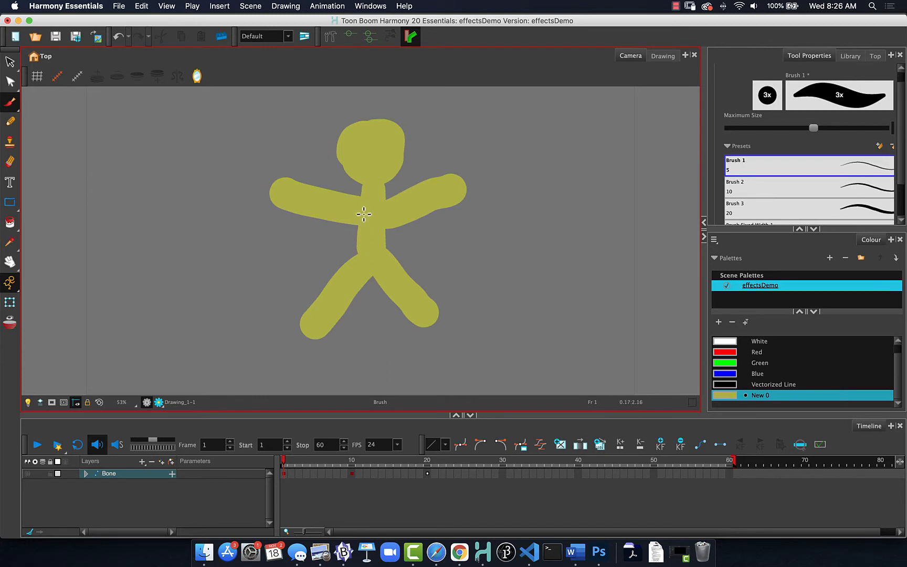
mouse_move(370, 194)
left_mouse_down()
mouse_move(359, 226)
mouse_move(378, 256)
mouse_move(388, 220)
mouse_move(376, 188)
left_mouse_up()
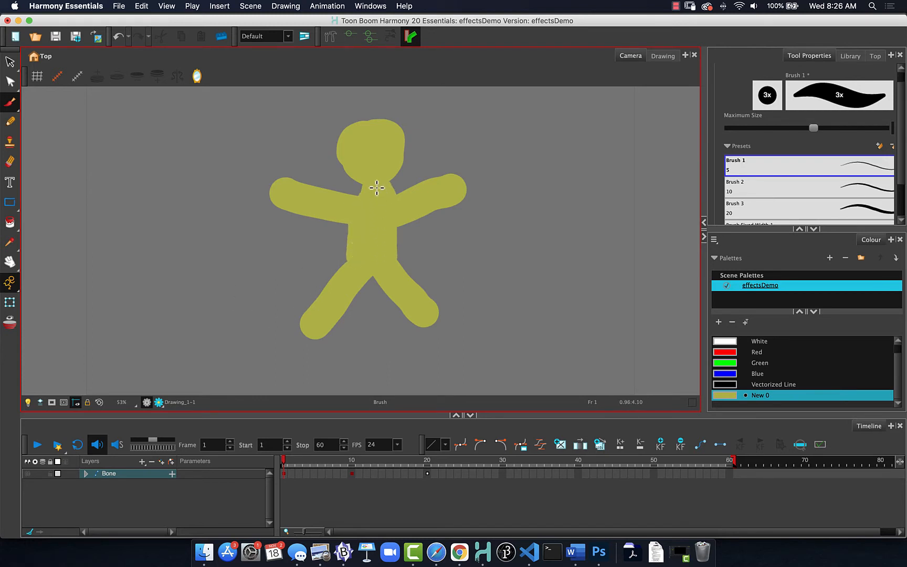
Paint one Blue stroke along each of the figure's arms and legs.
left_click(724, 375)
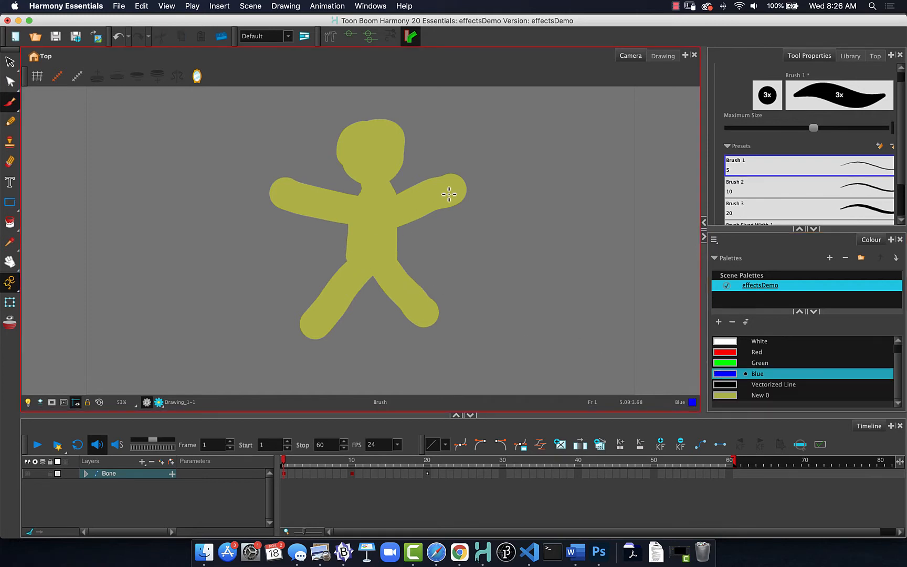
left_click_drag(458, 196, 410, 216)
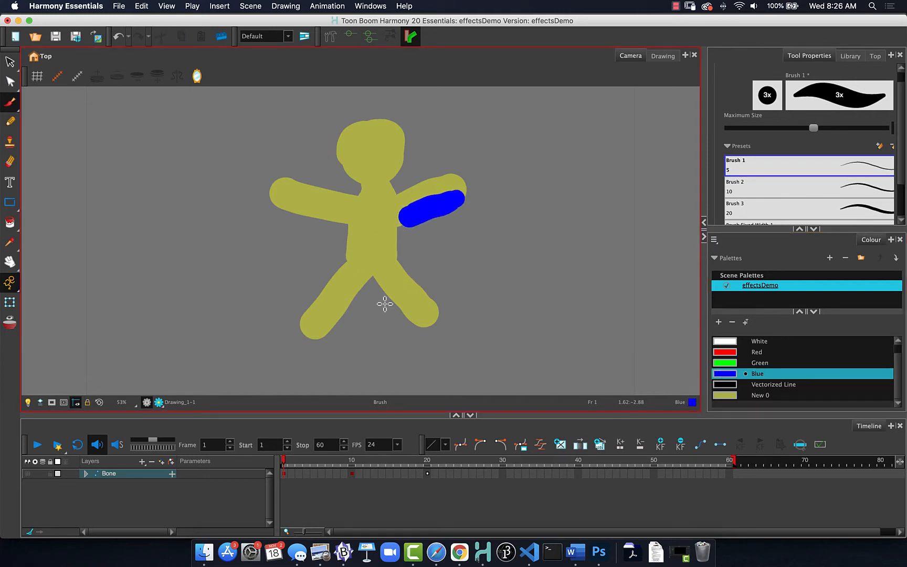
left_click_drag(385, 272, 423, 310)
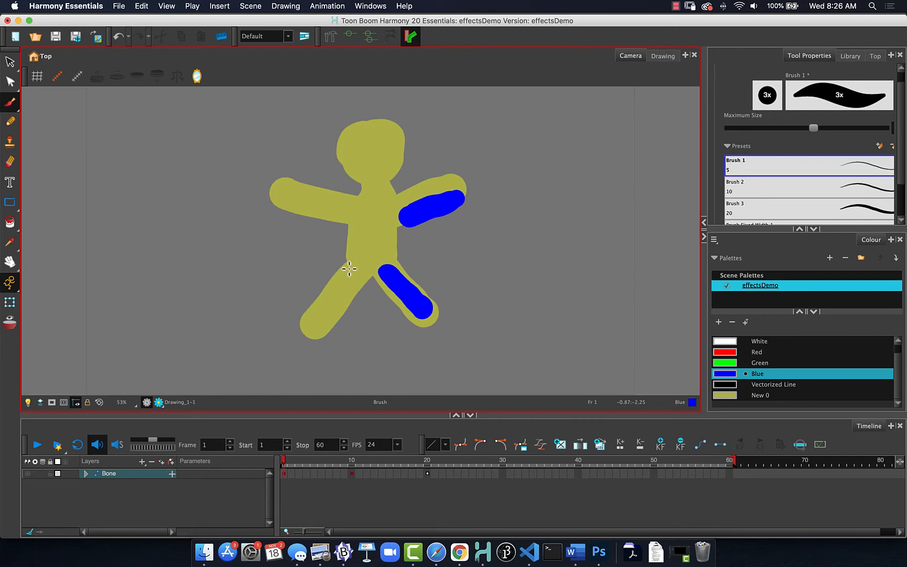
left_click_drag(357, 267, 307, 322)
left_click_drag(349, 216, 303, 201)
Paint the figure's torso and the upper side of both arms Red, and expand the Bone layer group.
left_click(717, 355)
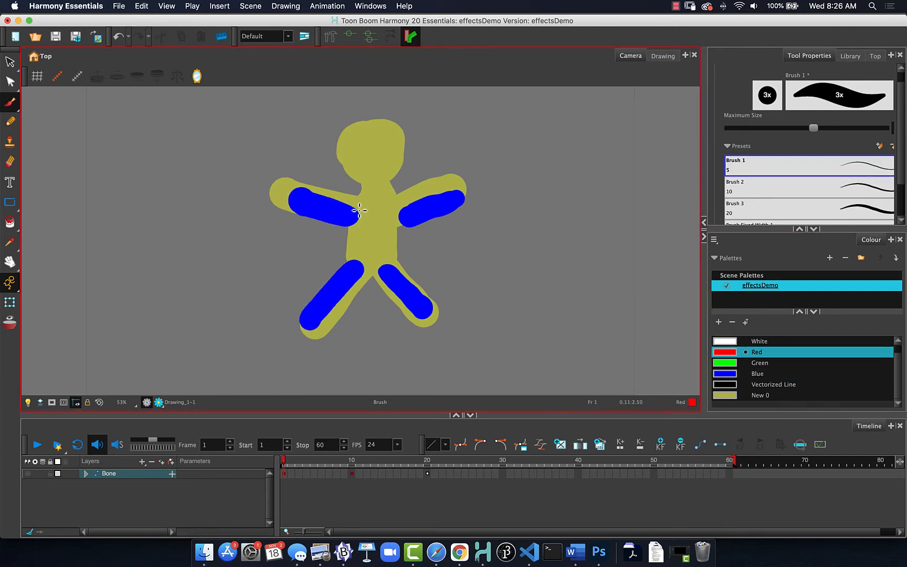
mouse_move(375, 200)
left_mouse_down()
mouse_move(359, 250)
mouse_move(375, 252)
mouse_move(387, 239)
mouse_move(387, 203)
mouse_move(362, 206)
mouse_move(363, 256)
mouse_move(375, 217)
mouse_move(449, 187)
mouse_move(349, 202)
mouse_move(286, 187)
left_mouse_up()
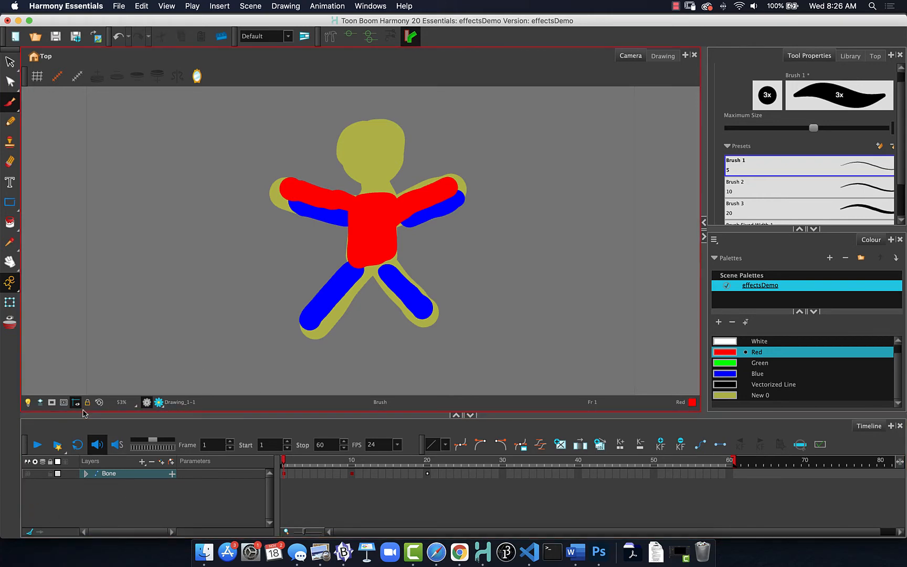
left_click(87, 474)
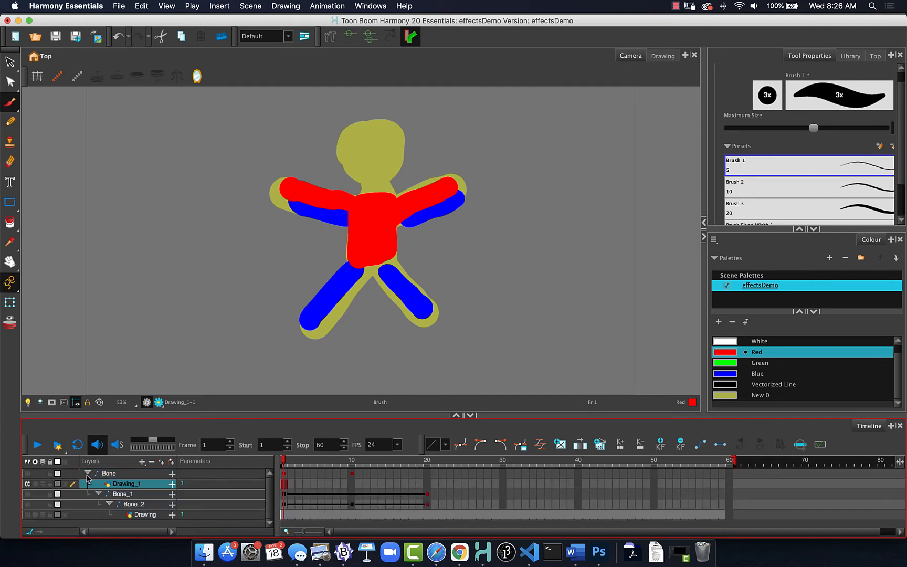
Move Drawing_1 out of and above the Bone group, collapse that group, and paint Green eyes and a mouth on the figure's head.
left_click_drag(109, 487, 83, 475)
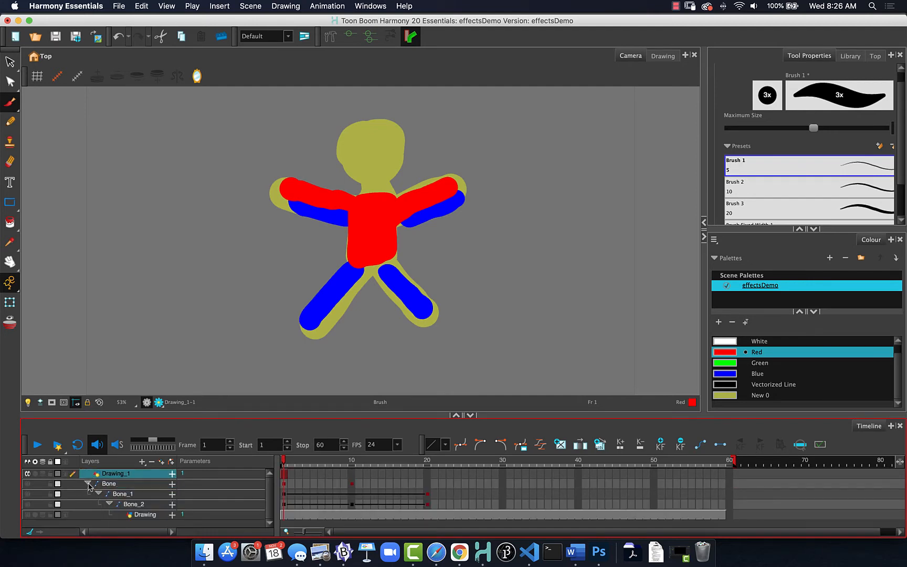
left_click(88, 484)
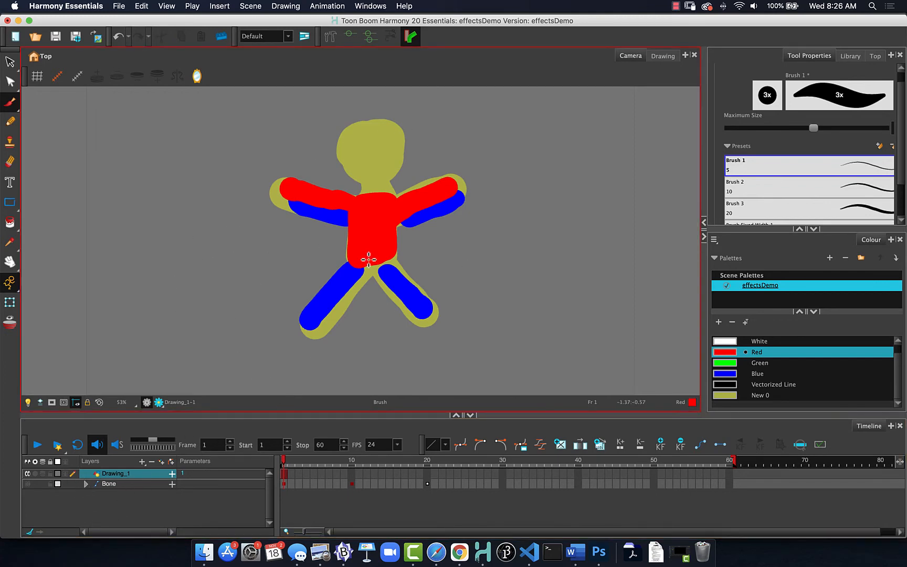
left_click(724, 363)
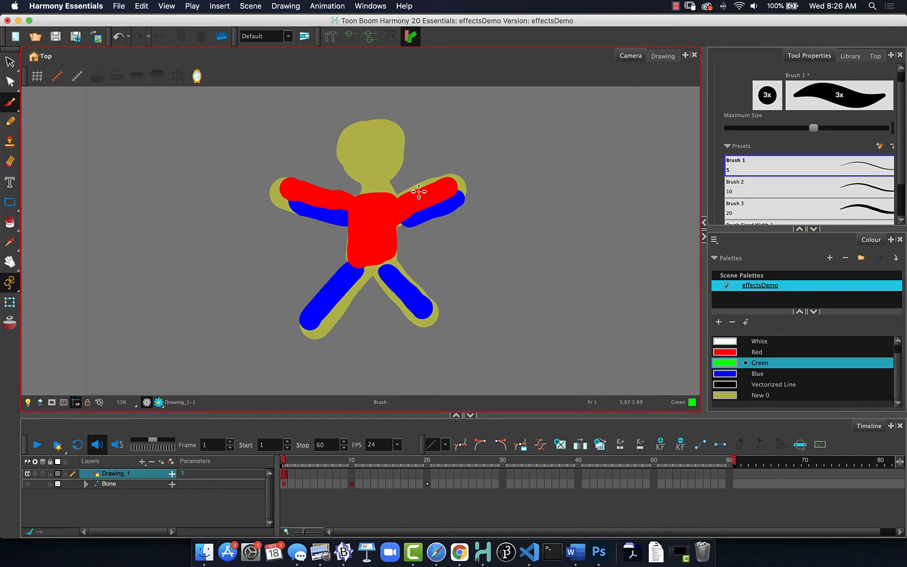
left_click(390, 142)
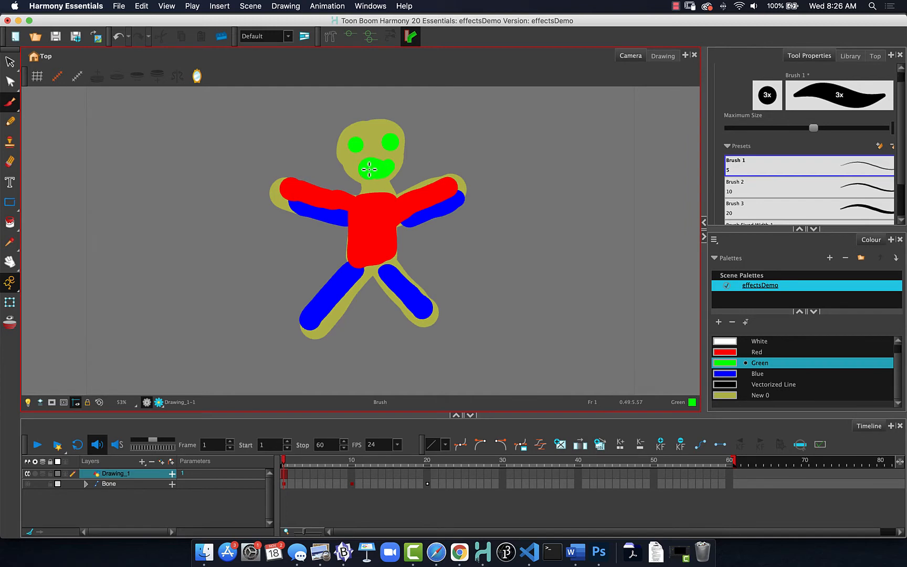
Use the Rigging tool on Drawing_1 to build a two-bone chain from shoulder through elbow to hand along the left arm as drawn.
left_click(169, 499)
left_click(330, 36)
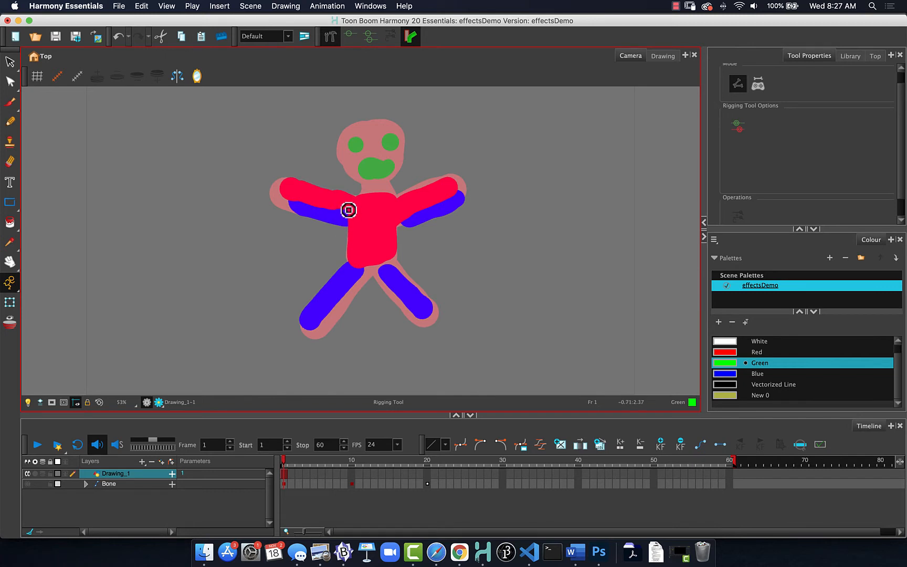
left_click_drag(349, 212, 326, 204)
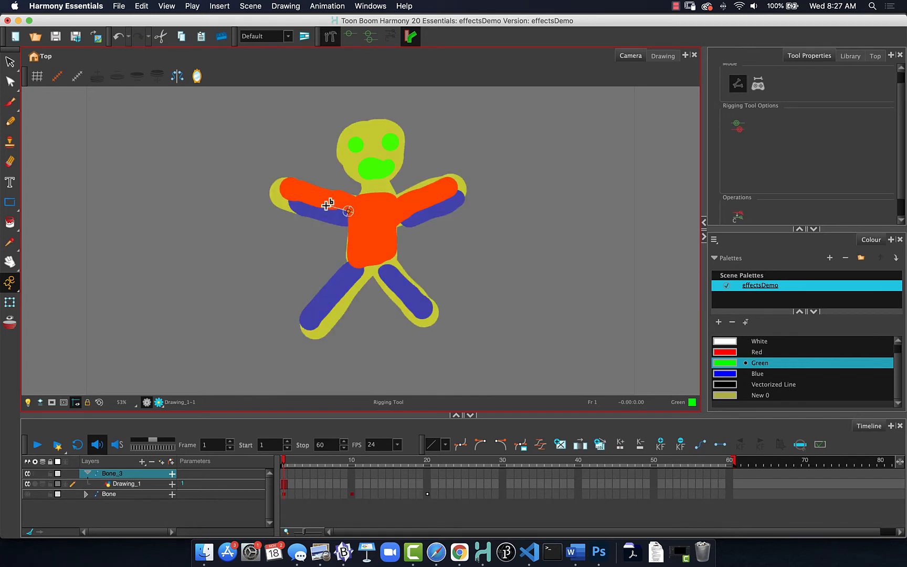
left_click(276, 191)
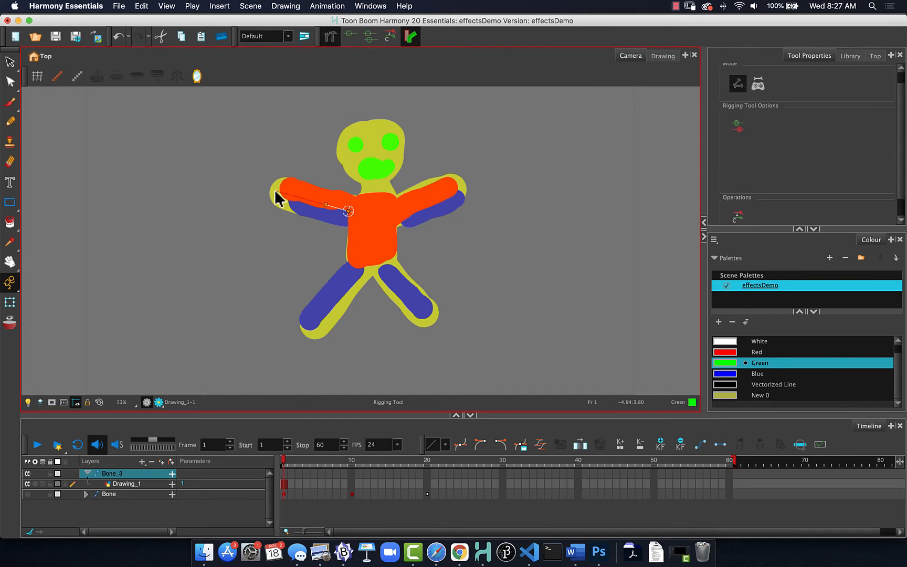
left_click(267, 256, "super")
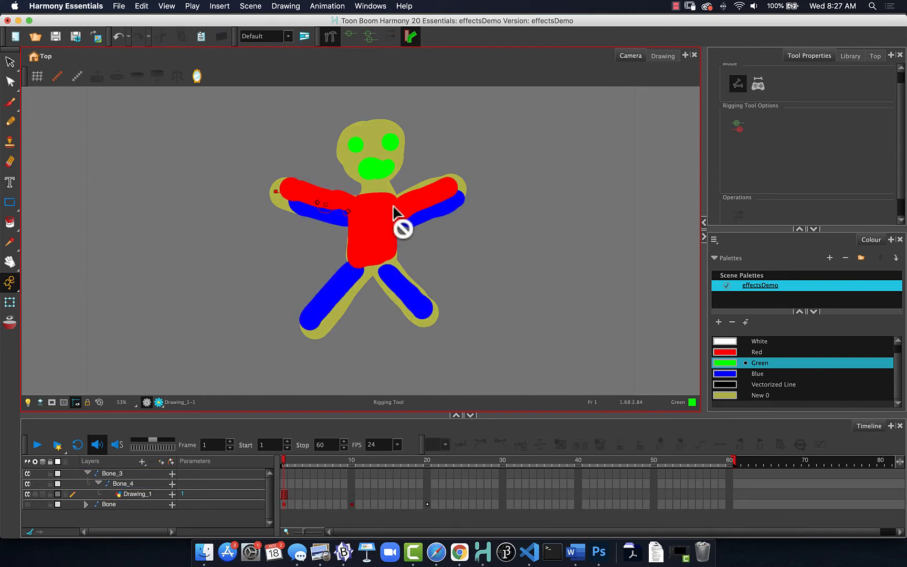
Reselect Drawing_1 and build a separate two-bone chain from shoulder through elbow to hand along the right arm as drawn.
left_click(137, 495)
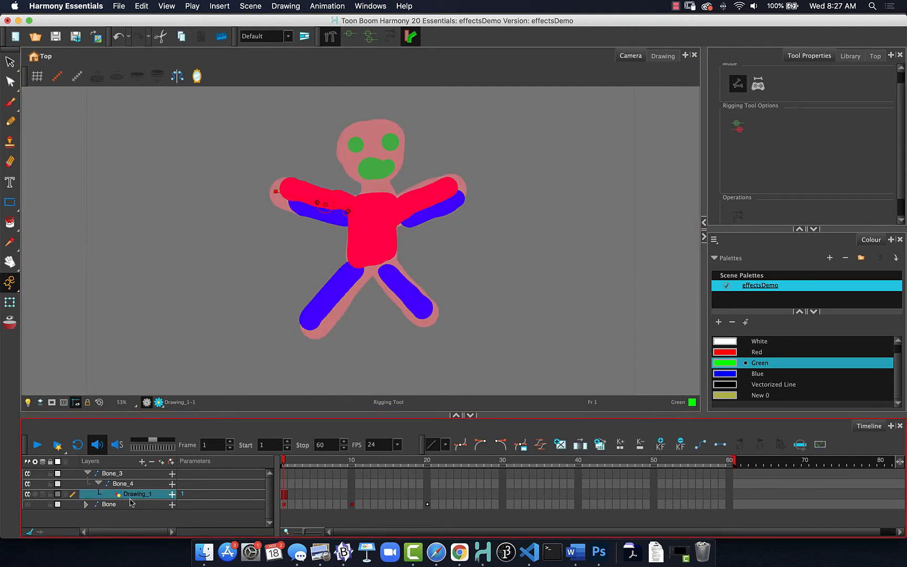
left_click(396, 212)
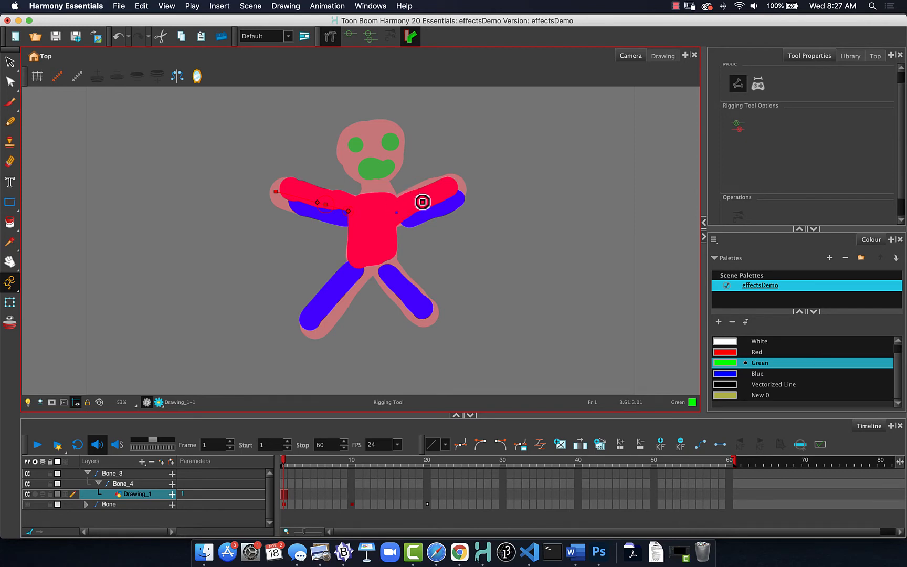
left_click(422, 201)
left_click(460, 185)
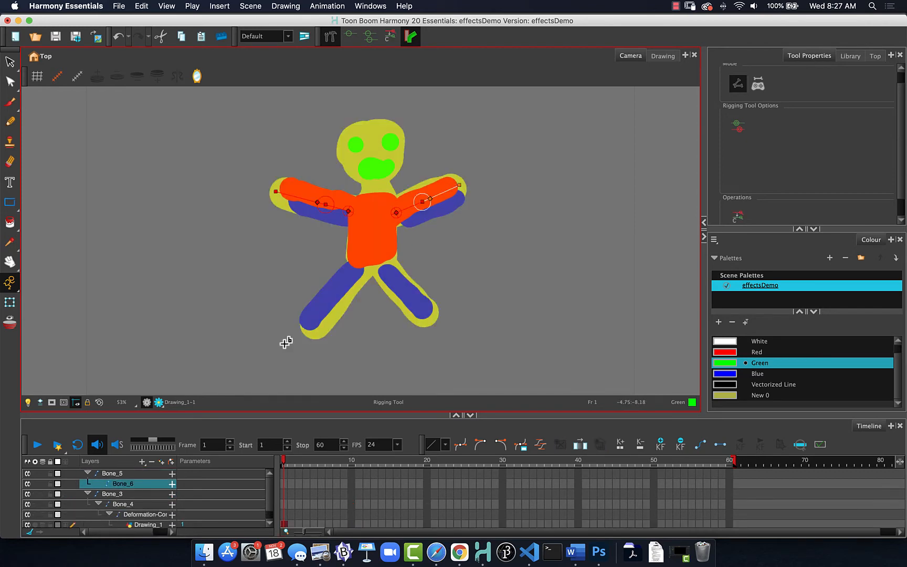
left_click(249, 312, "super")
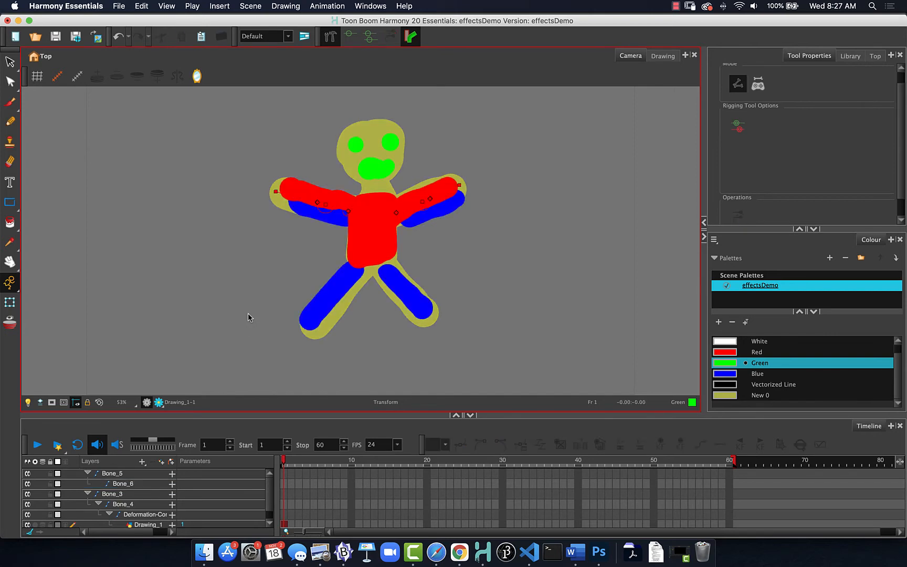
Reselect Drawing_1 and build a separate two-bone chain from hip through knee to foot along the left leg as drawn.
left_click(149, 518)
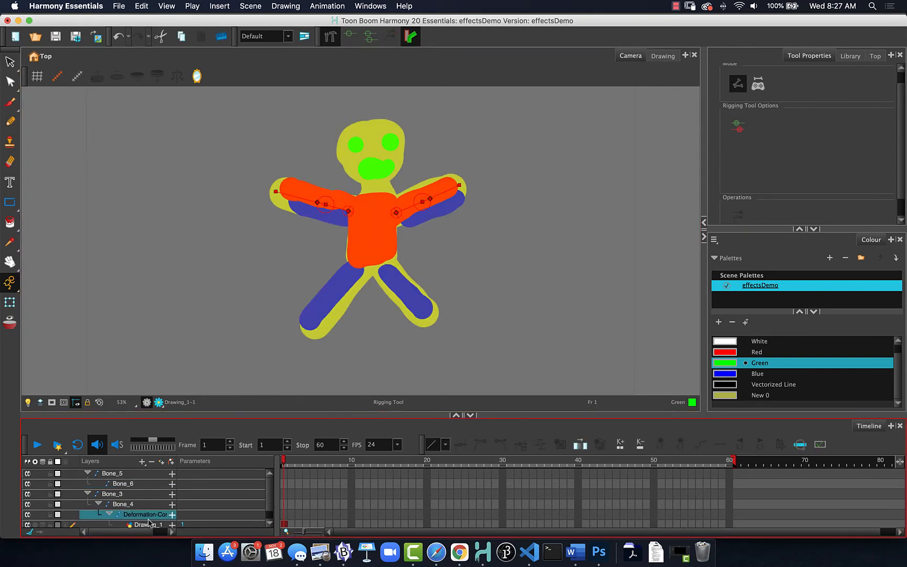
left_click(148, 525)
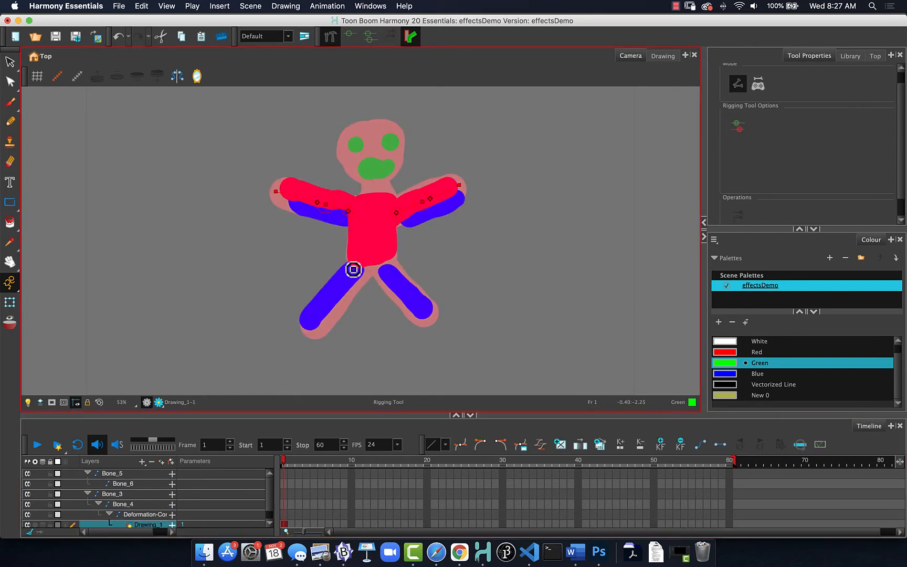
left_click_drag(355, 270, 335, 292)
left_click(311, 323)
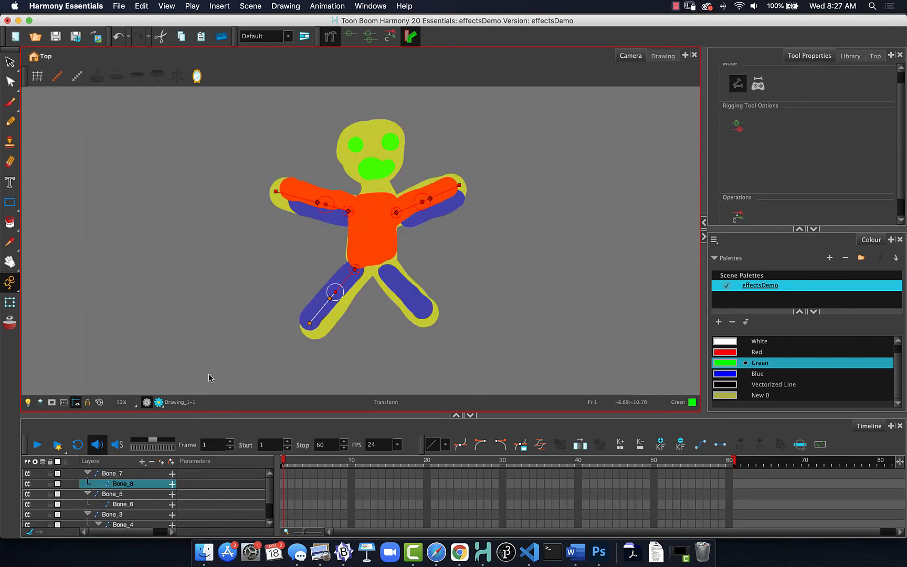
left_click(212, 350)
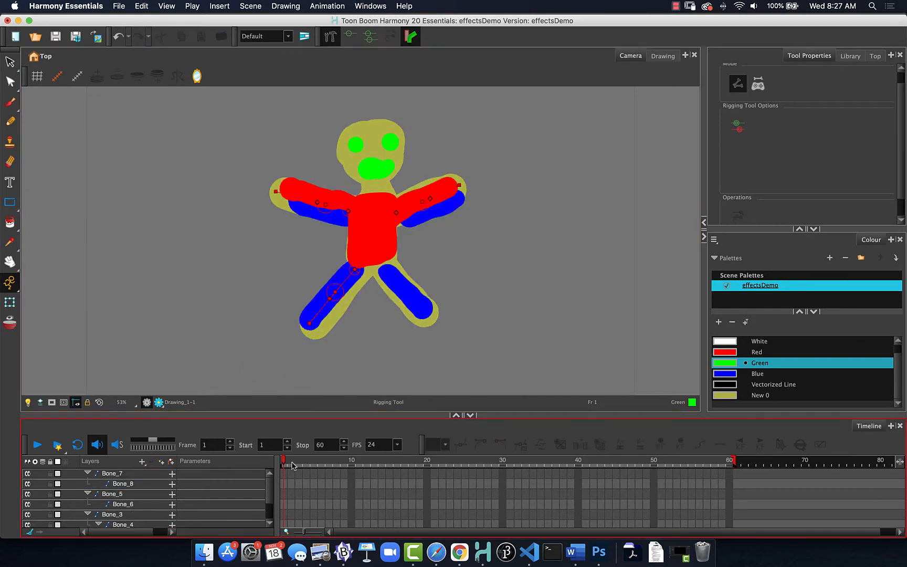
Reselect Drawing_1 and build a separate two-bone chain from hip through knee to foot along the right leg as drawn.
scroll(265, 489, "down", 3)
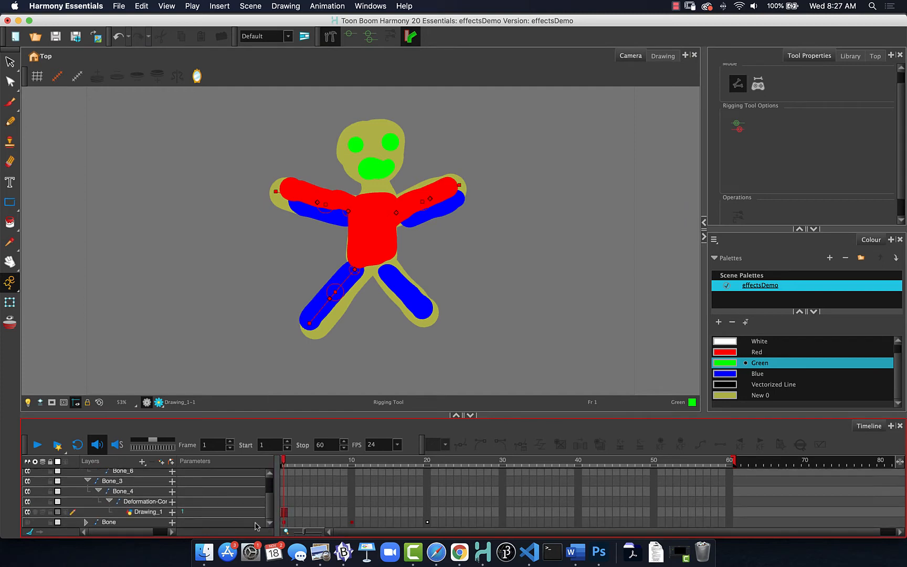
left_click(156, 515)
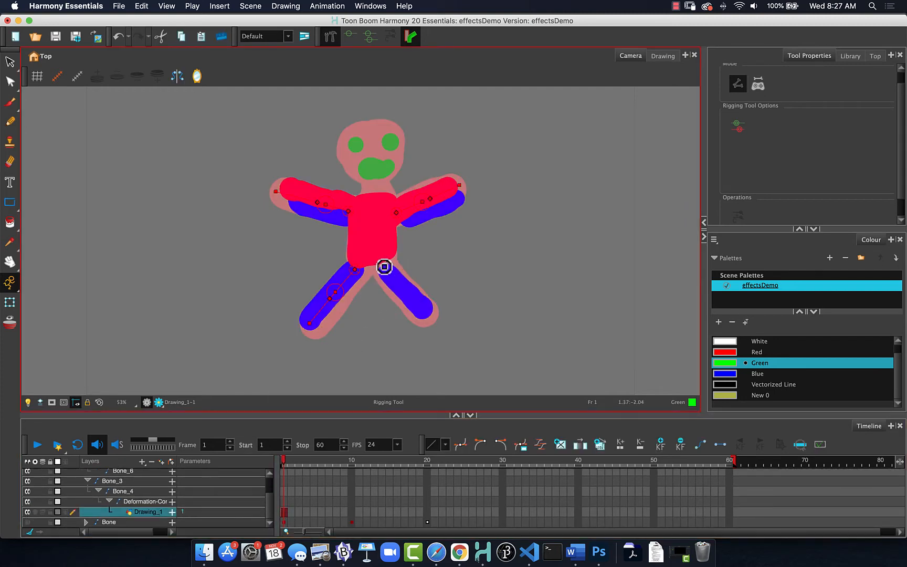
left_click(404, 290)
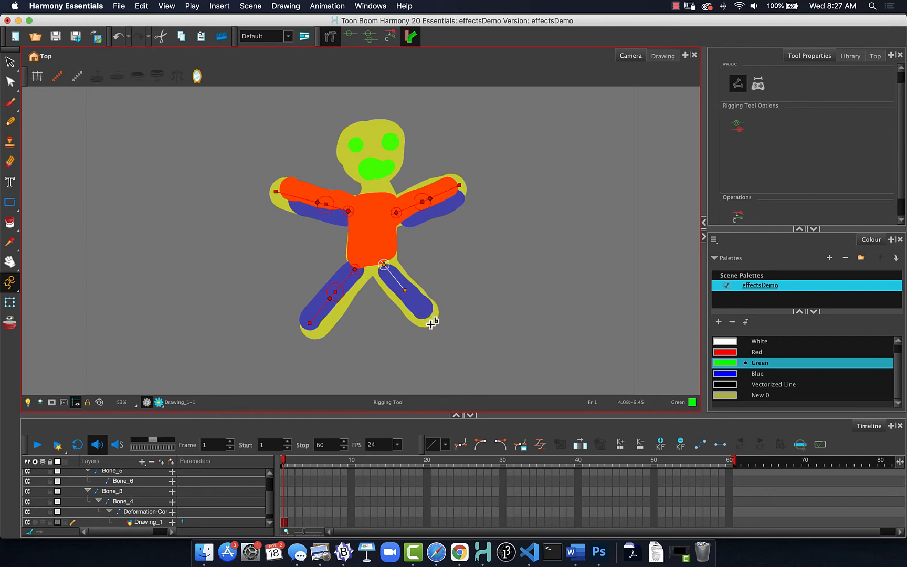
left_click(431, 323)
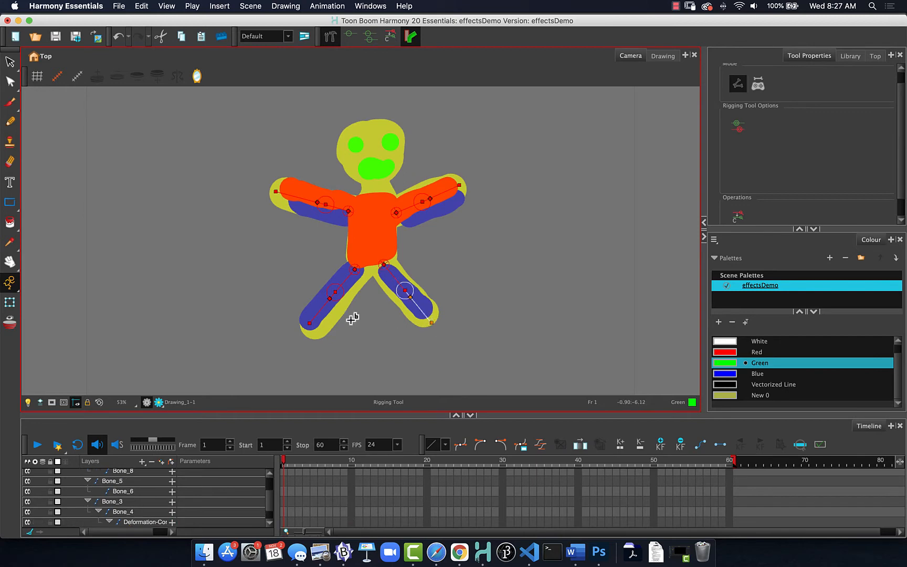
Leave rigging mode and collapse the Bone_9, Bone_7, Bone_5 and Bone_3 layer groups in the timeline.
left_click(12, 64)
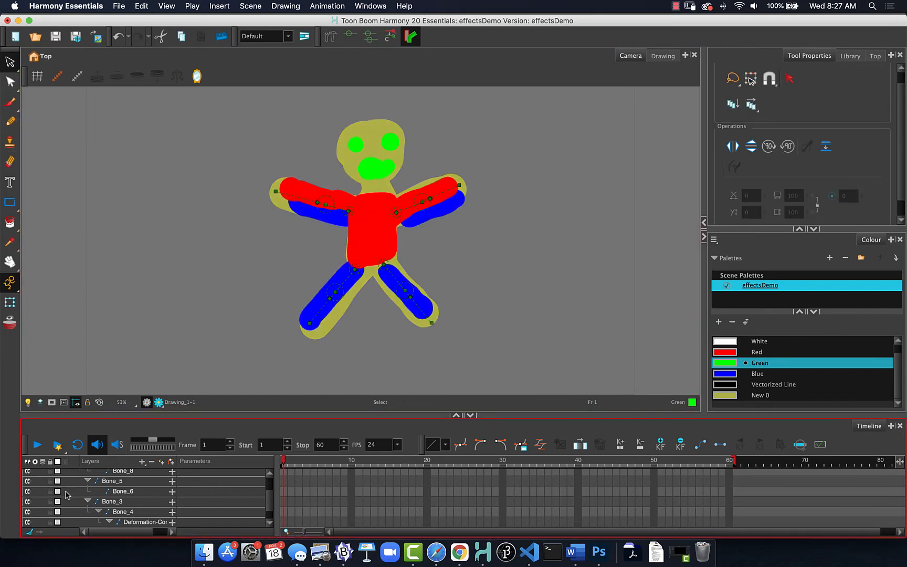
left_click_drag(269, 500, 267, 474)
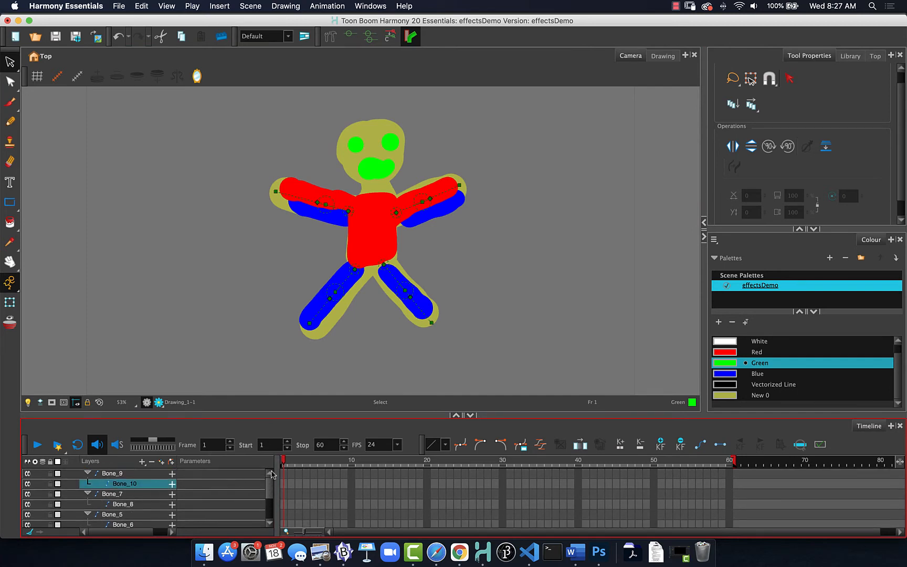
left_click(87, 473)
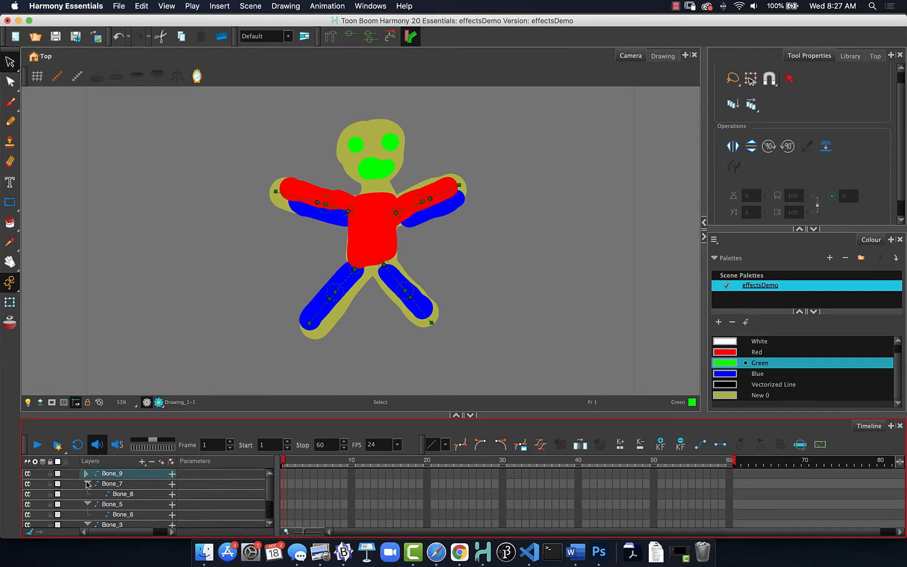
left_click(87, 484)
left_click(87, 495)
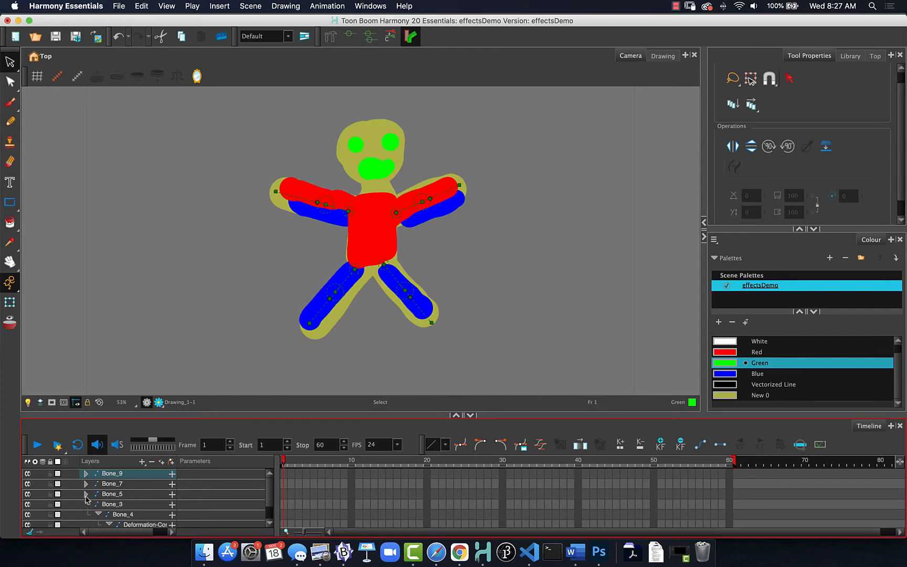
left_click(88, 505)
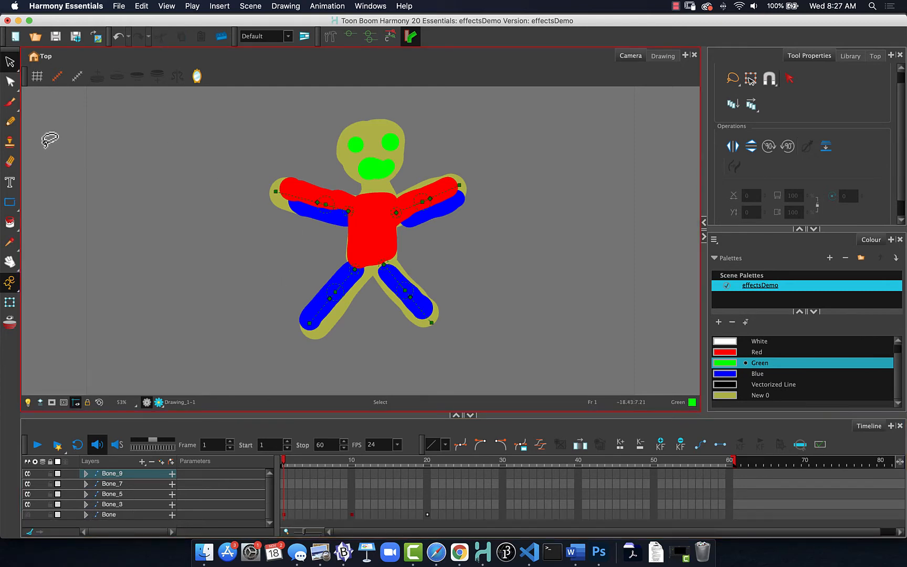
Extend the exposure of all the bone layer groups to frame 60, and add keyframes on them at frame 1.
left_click(10, 303)
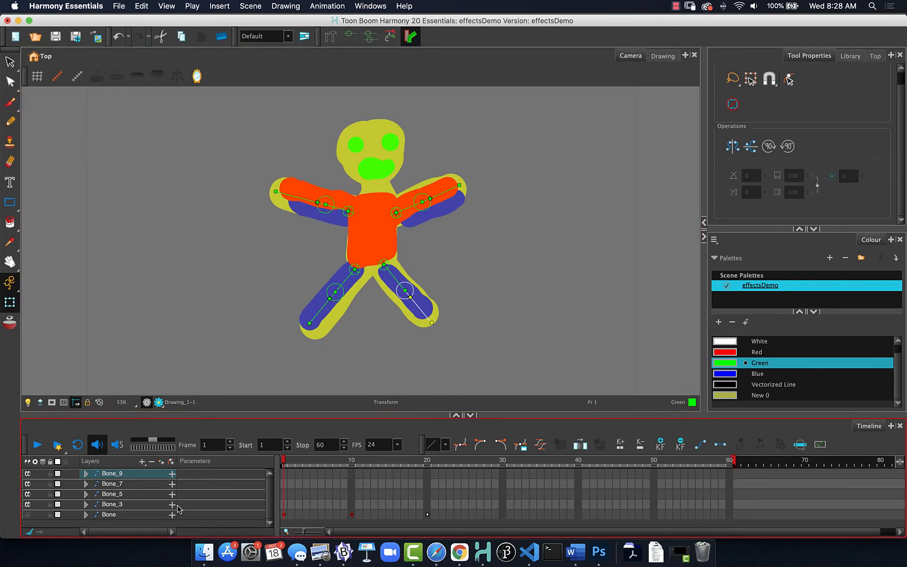
left_click_drag(731, 473, 729, 522)
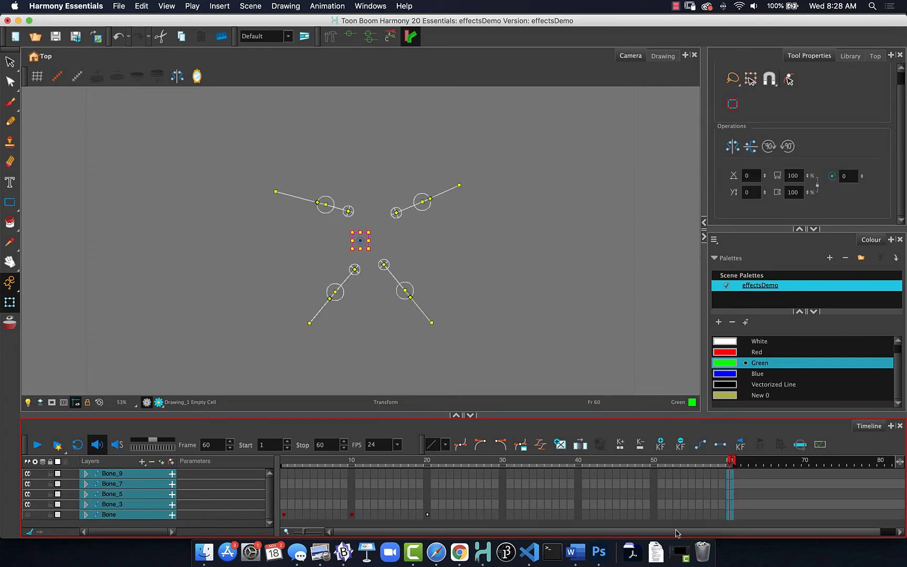
key("F5")
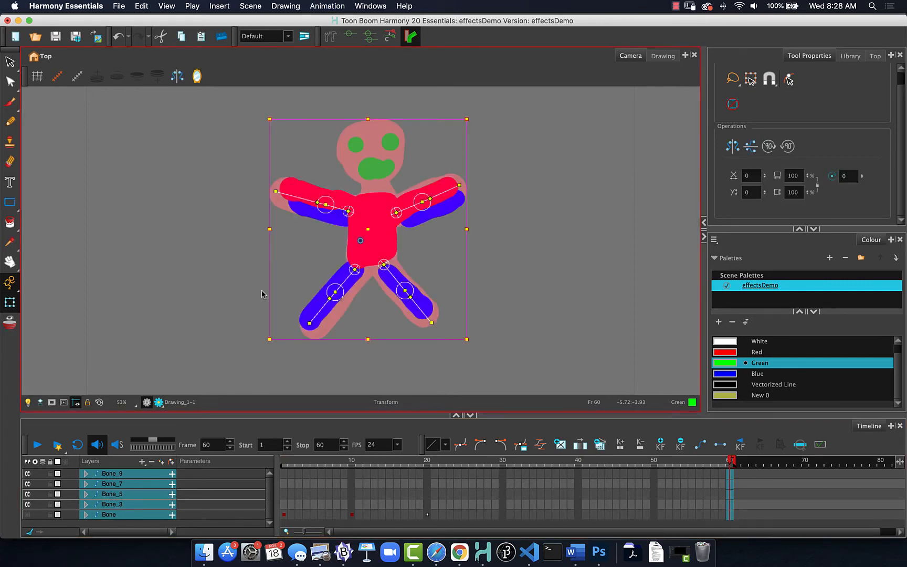
left_click_drag(324, 463, 263, 464)
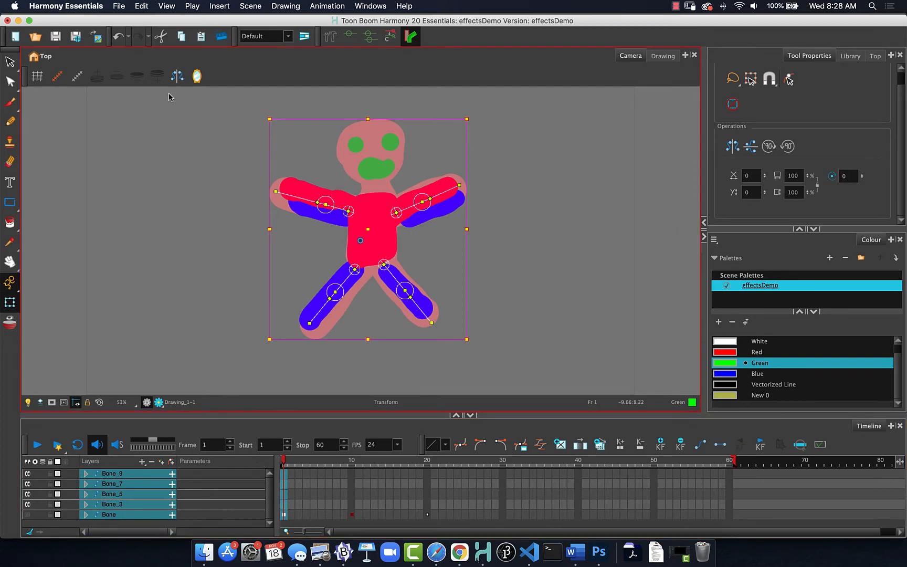
key("F6")
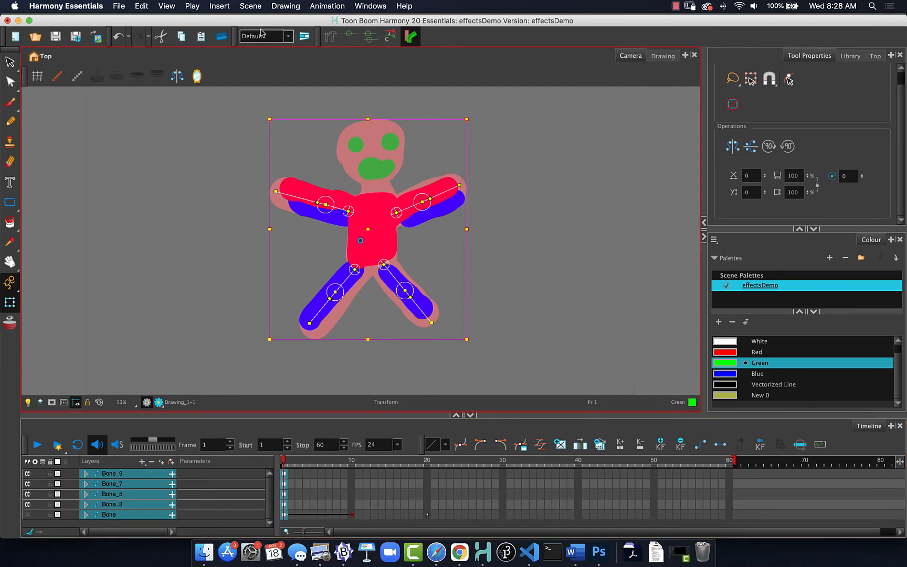
Pose the figure at frame 1 by bending the left forearm up, the right forearm down and the lower right leg outward.
left_click(228, 193)
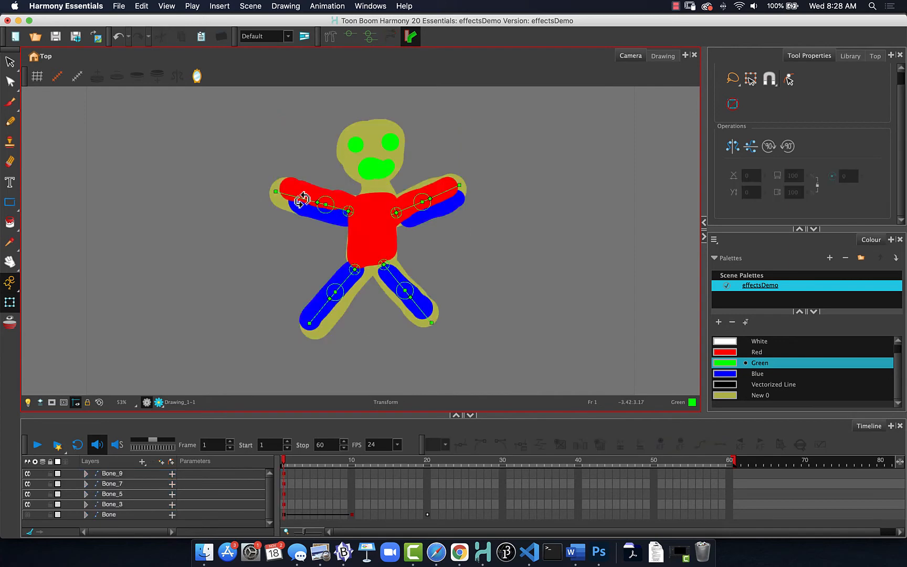
left_click_drag(293, 197, 298, 173)
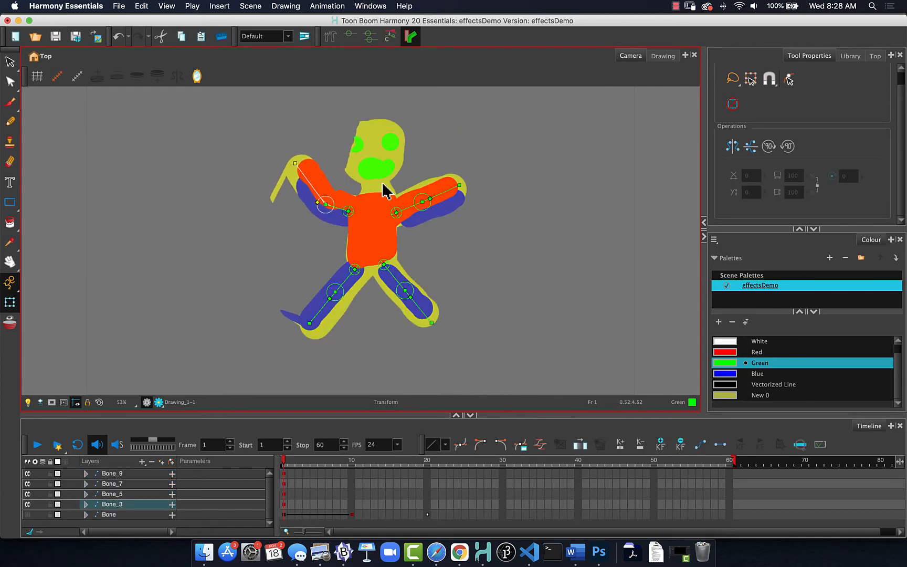
left_click_drag(450, 197, 450, 233)
left_click_drag(414, 305, 436, 286)
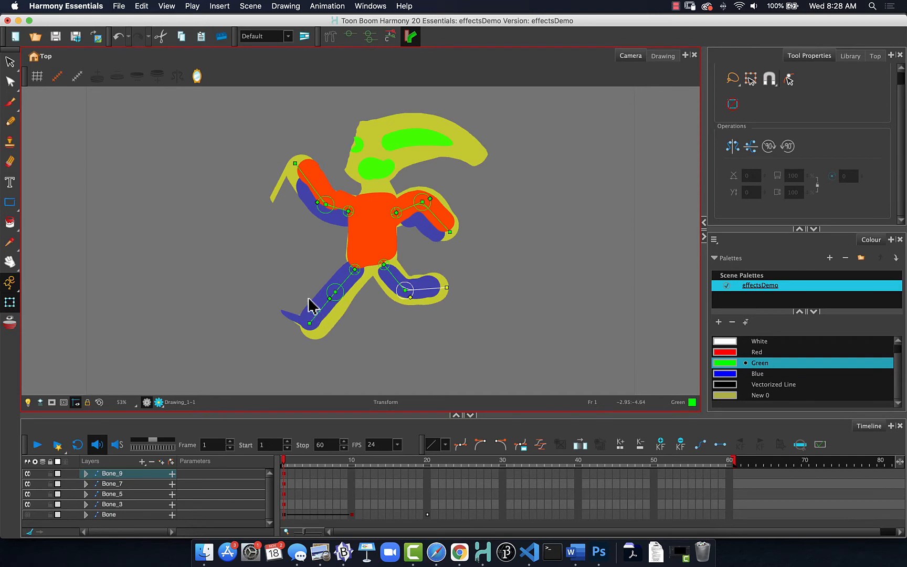
Try to bend the figure's lower left leg as drawn, and undo the resulting move.
left_click(317, 312)
left_click_drag(319, 315, 313, 307)
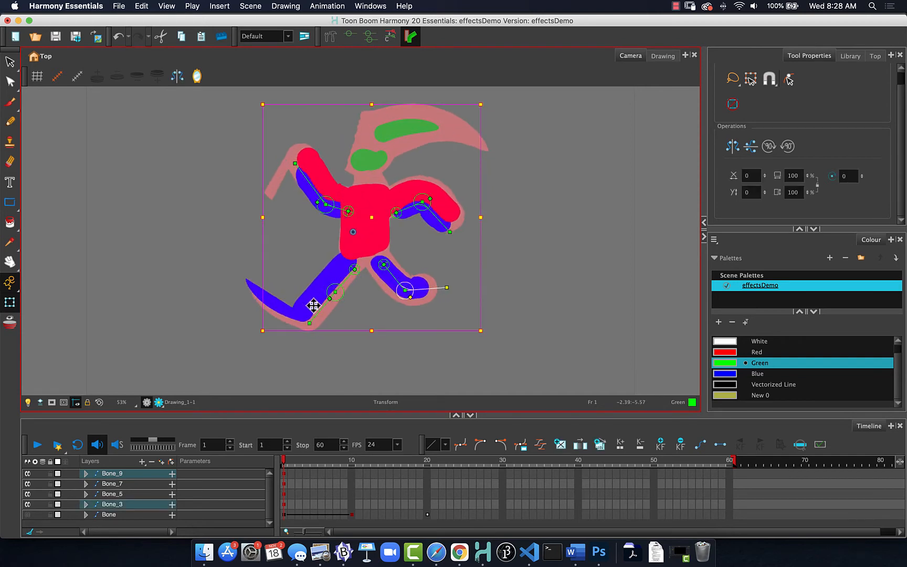
key("super+z")
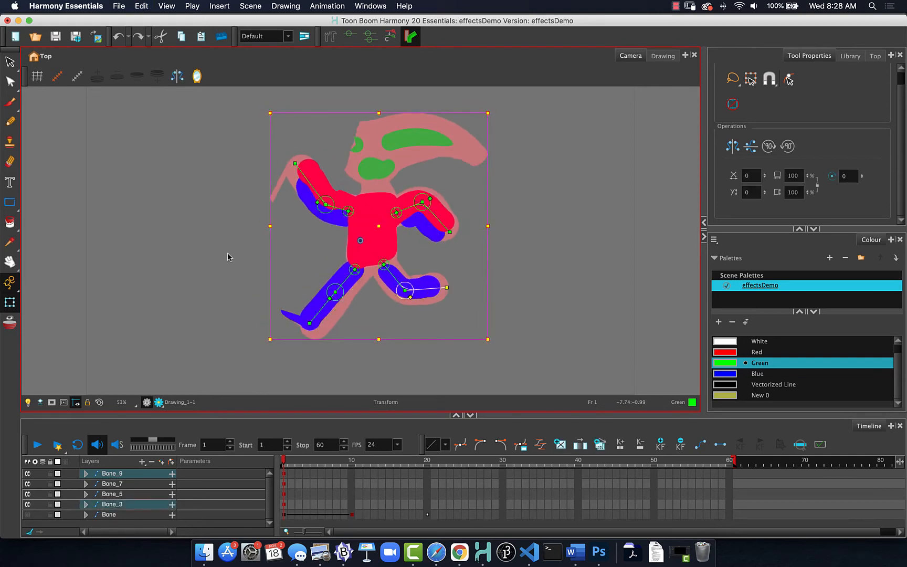
Pose the figure's left leg at frame 1 with the thigh raised outward and the lower leg bent up.
left_click(229, 258)
left_click(320, 317)
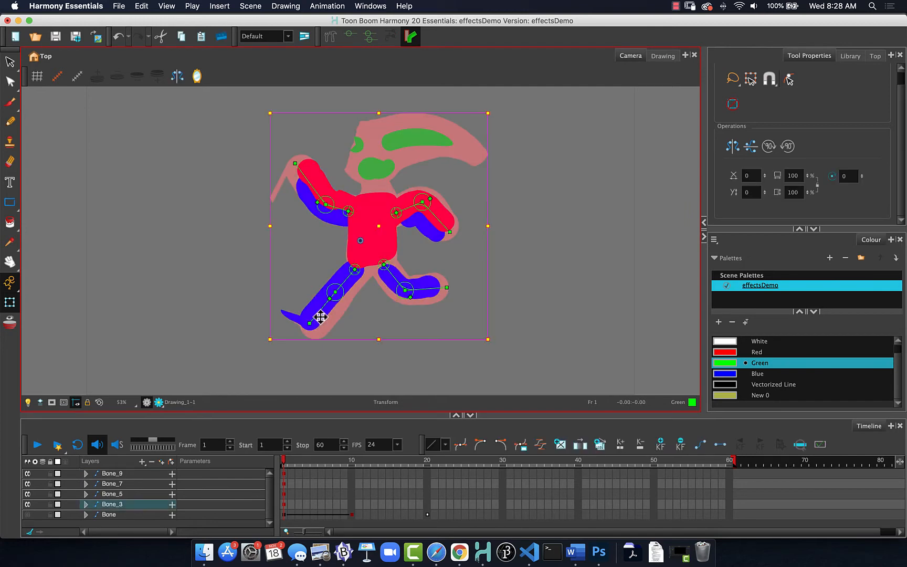
left_click(245, 278)
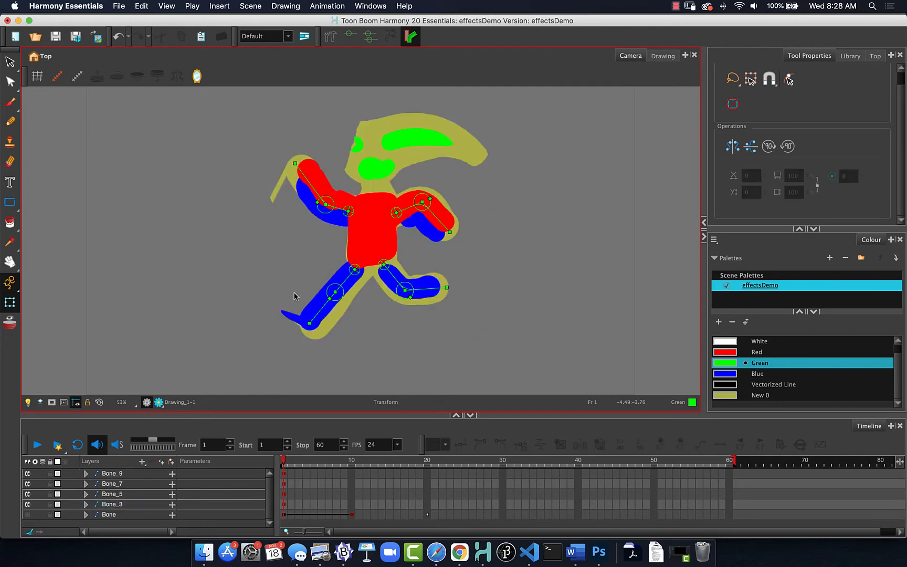
left_click(313, 310)
left_click(248, 296)
mouse_move(314, 319)
left_mouse_down()
mouse_move(328, 328)
mouse_move(347, 322)
mouse_move(309, 315)
mouse_move(332, 303)
mouse_move(326, 285)
mouse_move(328, 293)
mouse_move(348, 266)
mouse_move(347, 276)
left_mouse_up()
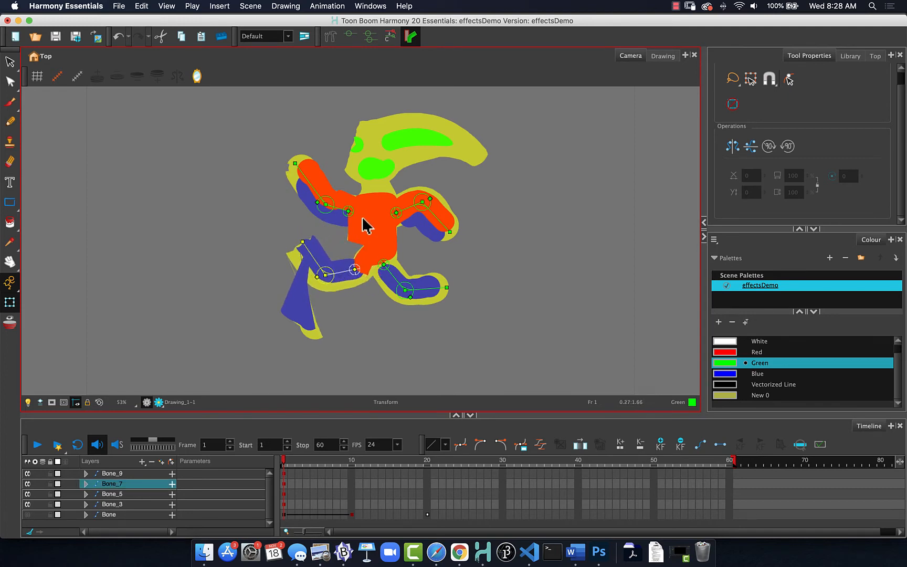
Lower the figure's right arm with its forearm pointing down, and straighten the lower right leg in line with the thigh.
mouse_move(406, 208)
left_mouse_down()
mouse_move(411, 233)
mouse_move(414, 184)
mouse_move(383, 187)
mouse_move(415, 210)
mouse_move(391, 184)
mouse_move(458, 181)
mouse_move(493, 260)
mouse_move(356, 203)
mouse_move(382, 185)
mouse_move(472, 200)
mouse_move(502, 243)
left_mouse_up()
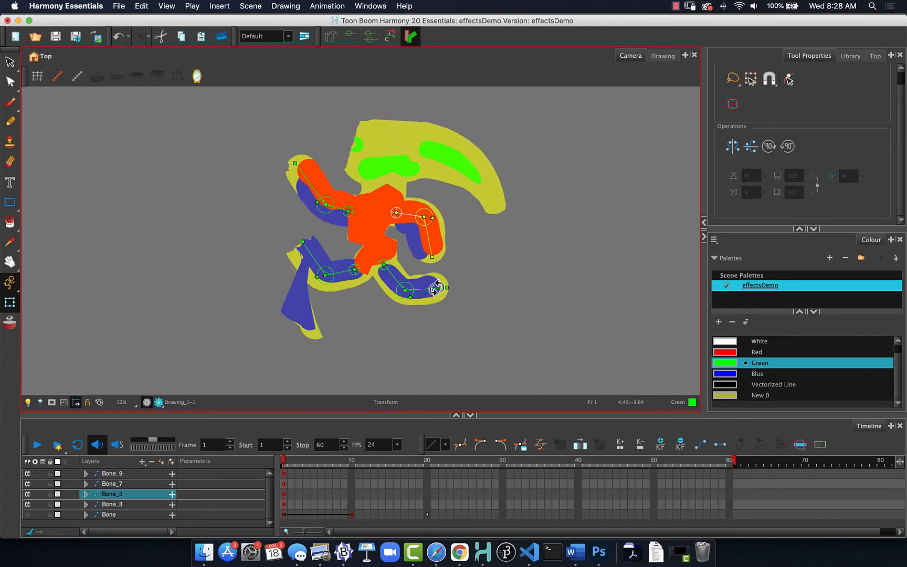
left_click_drag(439, 289, 428, 323)
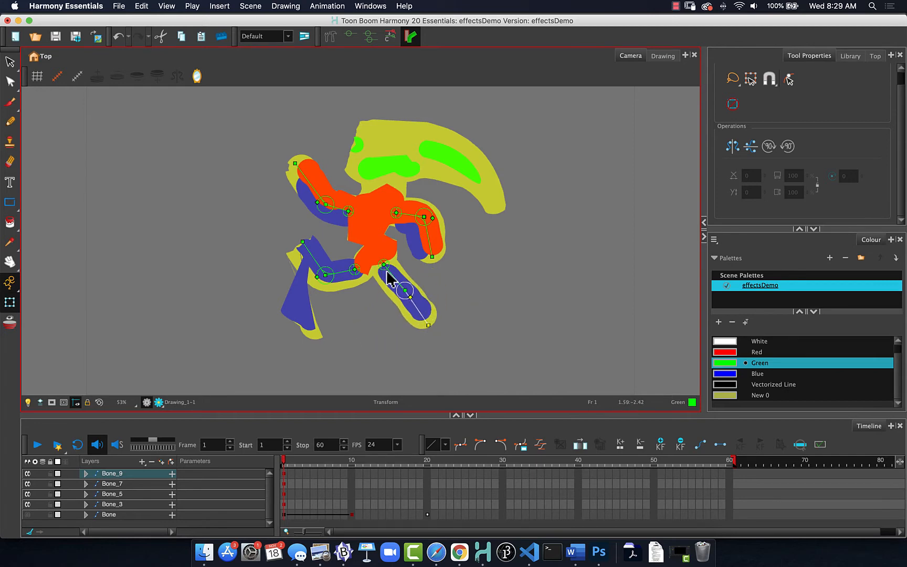
mouse_move(394, 285)
left_mouse_down()
mouse_move(379, 293)
mouse_move(411, 289)
mouse_move(383, 287)
mouse_move(404, 301)
mouse_move(408, 291)
left_mouse_up()
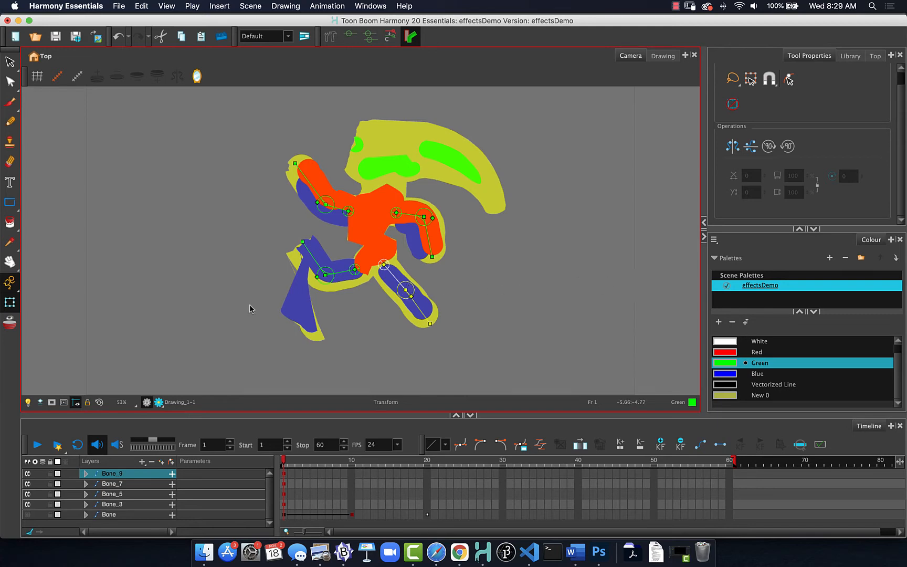
Examine the separate body, arm, arm2 and hand layers of the upper-body figure.
left_click(63, 478)
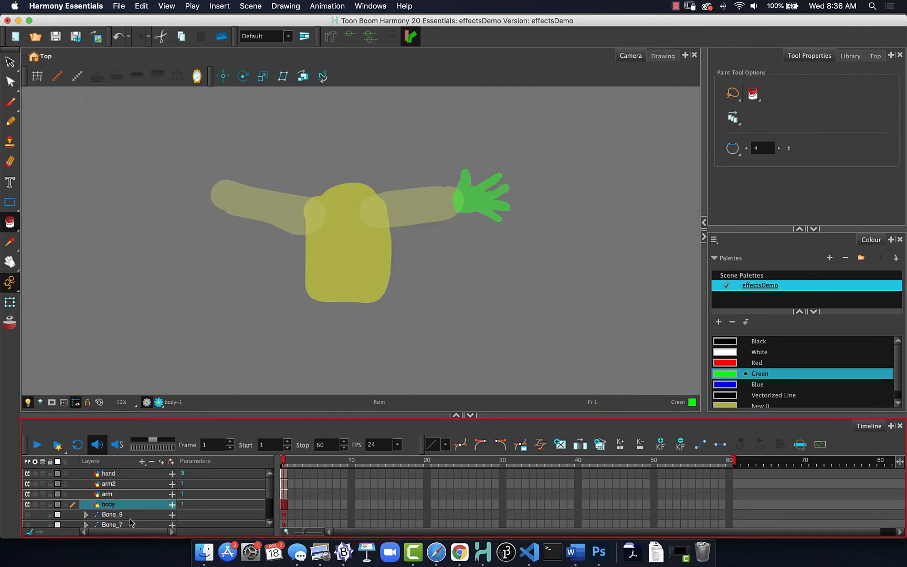
left_click(106, 495)
left_click(109, 485)
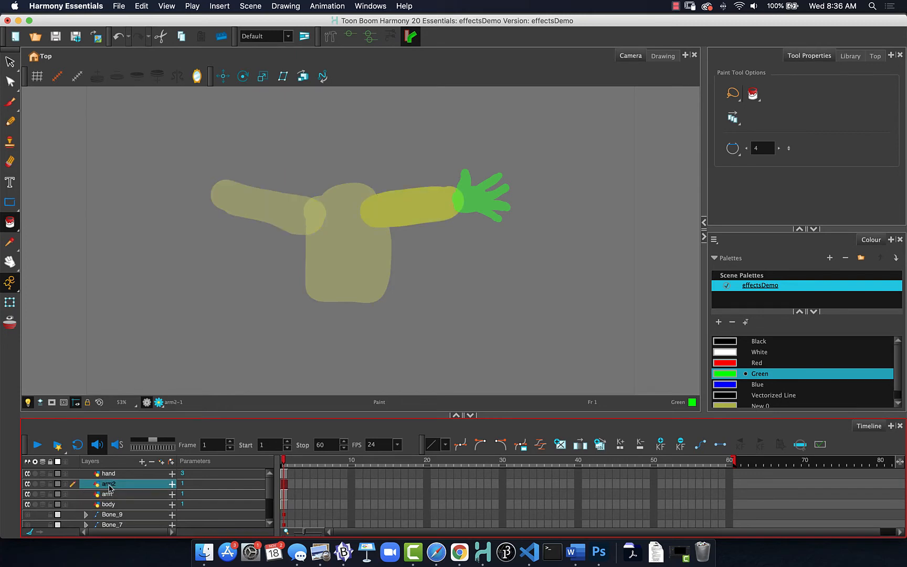
left_click(108, 474)
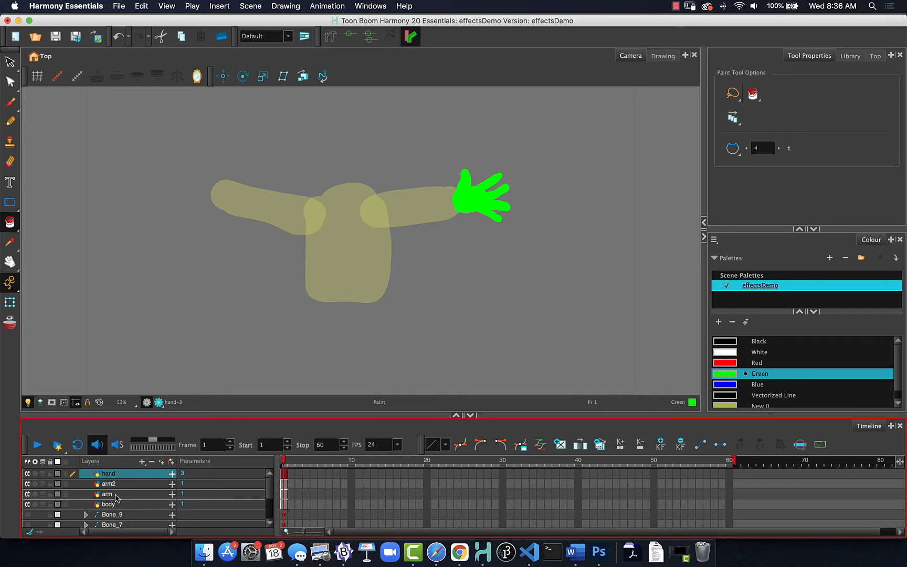
Rig the arm layer with a two-bone chain running from the shoulder through the elbow to the arm's end.
left_click(115, 495)
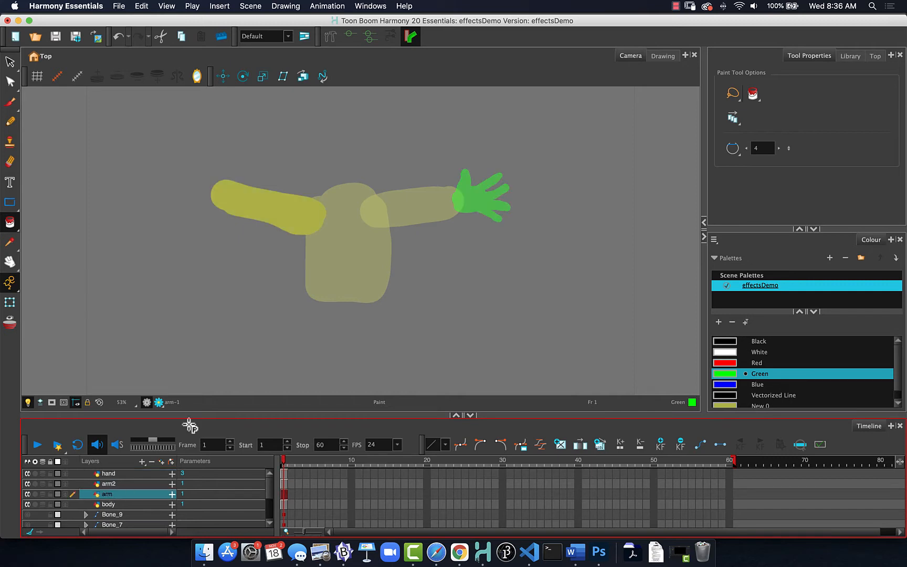
left_click(331, 37)
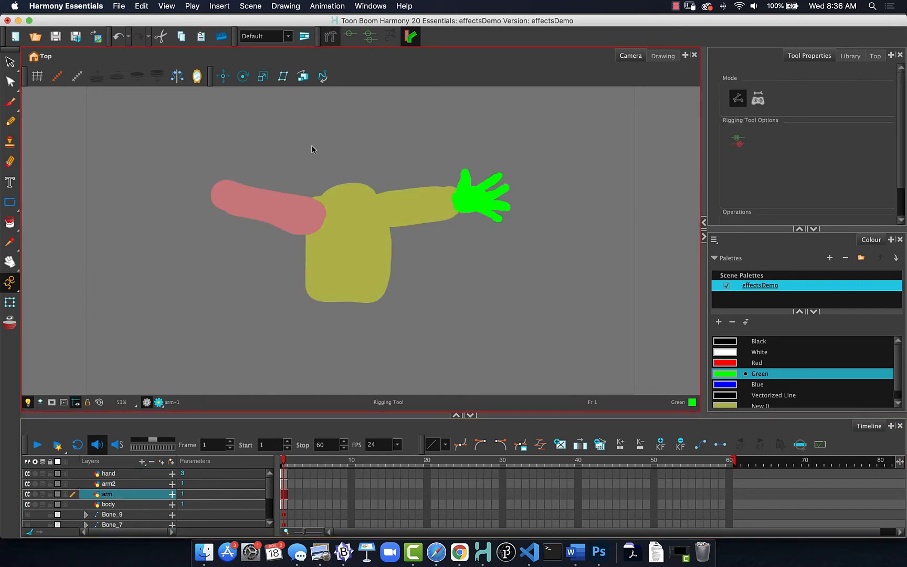
left_click(315, 219)
left_click(273, 209)
left_click(215, 192)
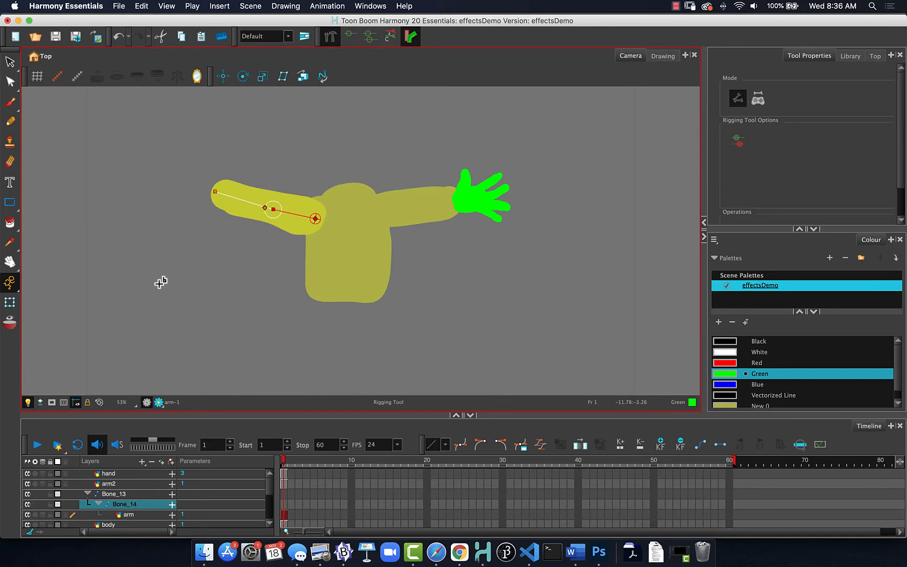
Rig the arm2 layer with a two-bone chain from the shoulder through the elbow to the wrist.
left_click(105, 484)
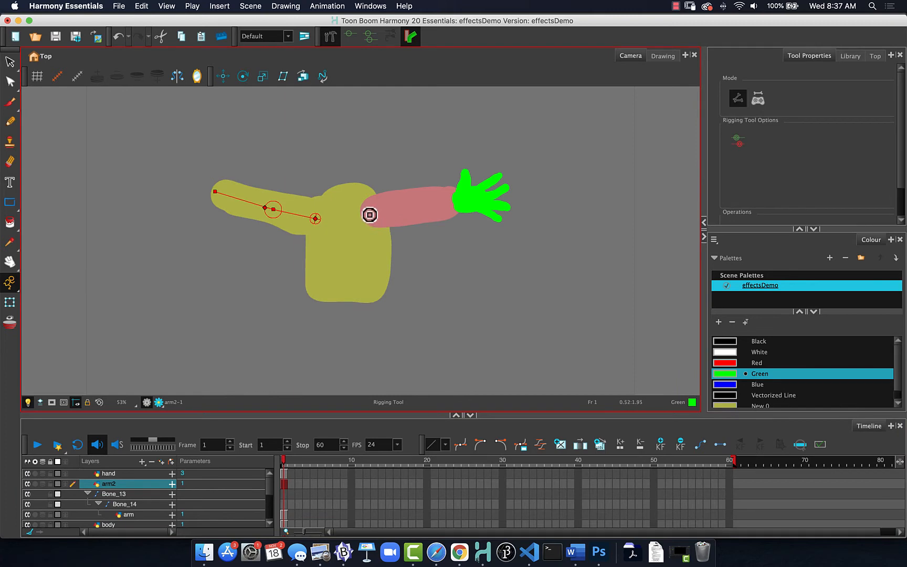
left_click_drag(369, 215, 411, 209)
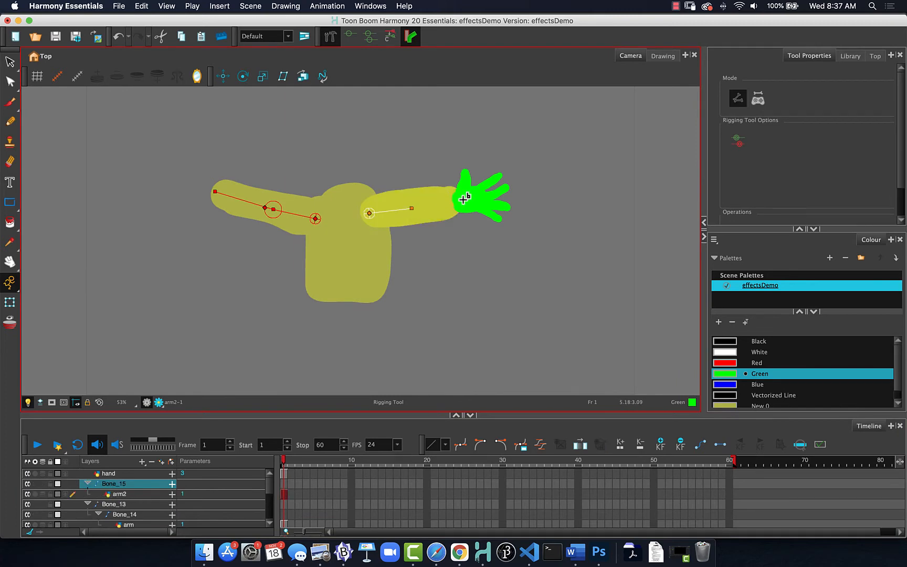
left_click(455, 199)
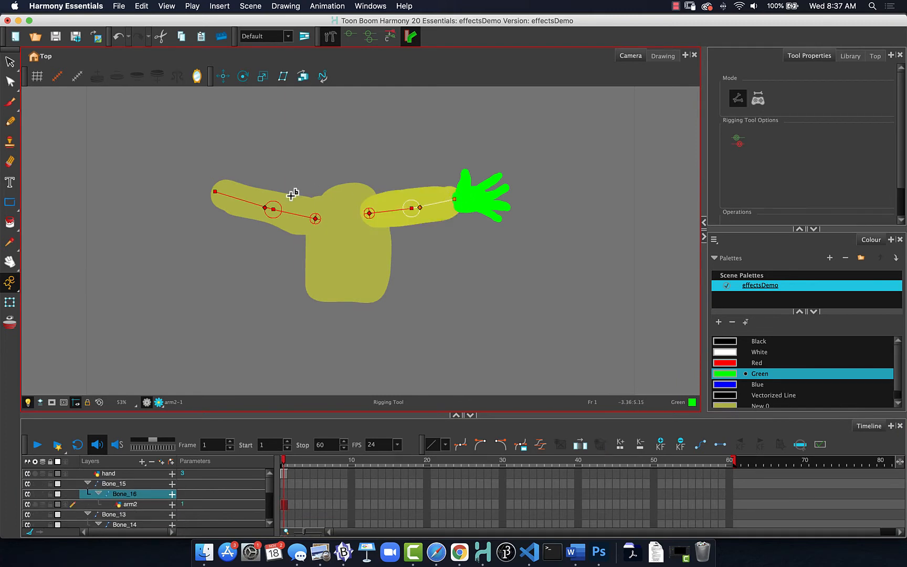
Try to rotate the hand layer on its own about the wrist, and undo the rotation.
left_click(114, 475)
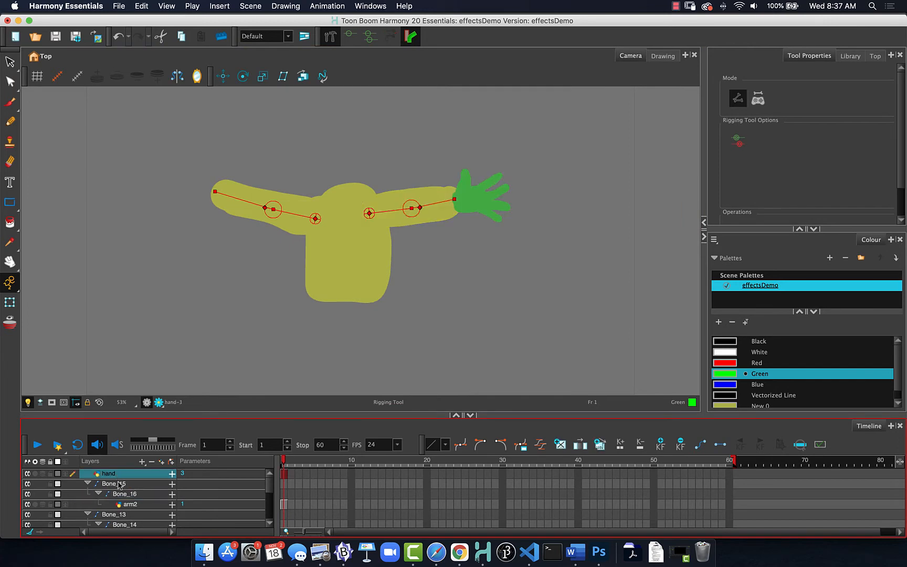
left_click(223, 77)
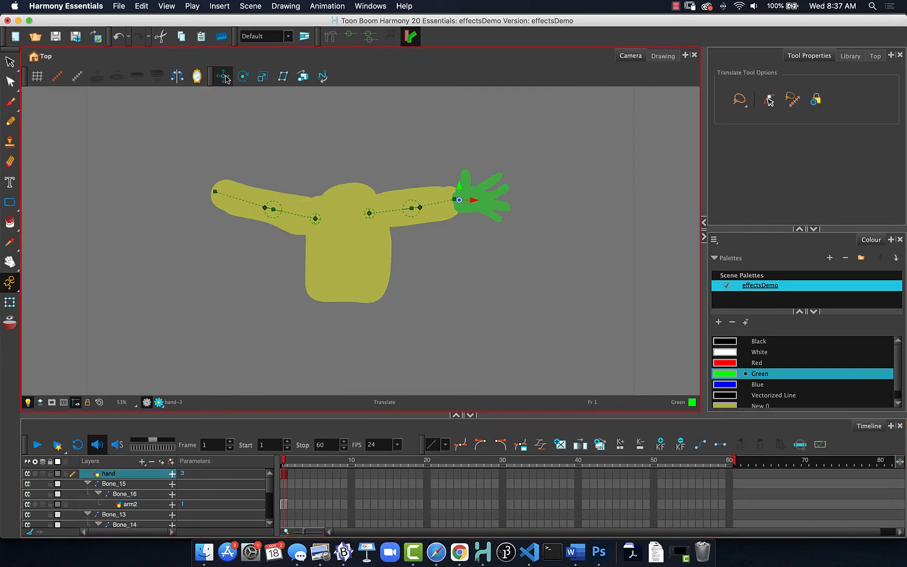
left_click(243, 77)
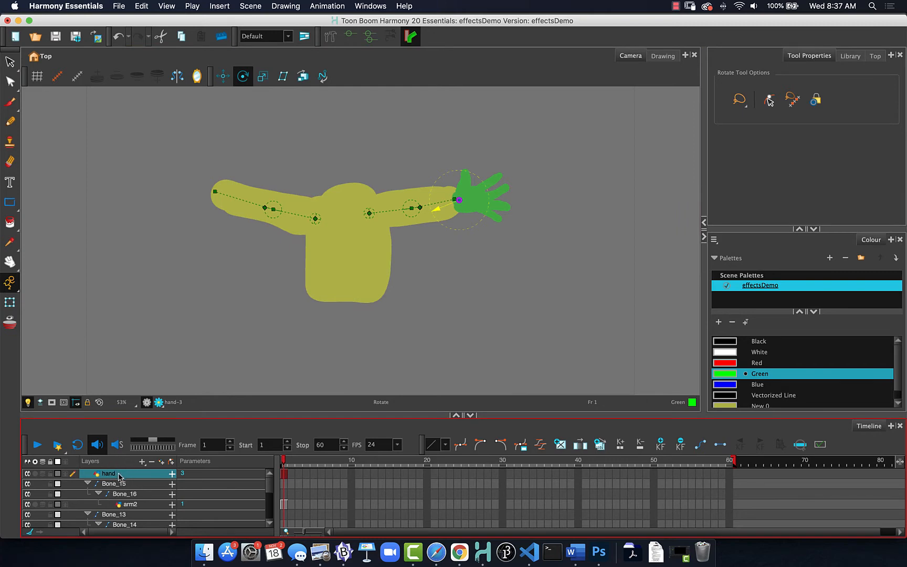
mouse_move(492, 227)
left_mouse_down()
mouse_move(472, 264)
mouse_move(478, 221)
left_mouse_up()
key("super+z")
Add a Kinematic Output to the hand layer and parent it, with the hand, under the arm2 layer.
left_click(141, 462)
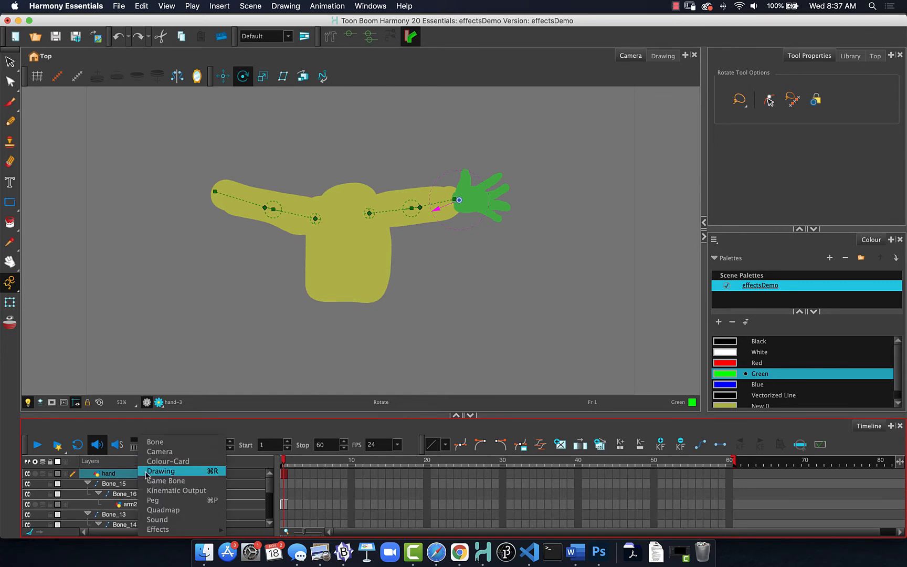
left_click(161, 490)
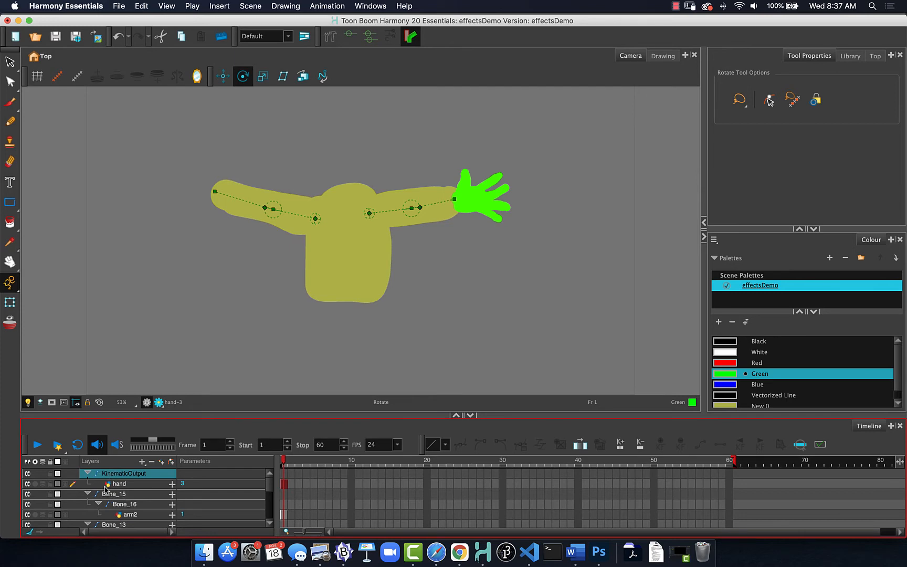
left_click_drag(139, 403, 141, 331)
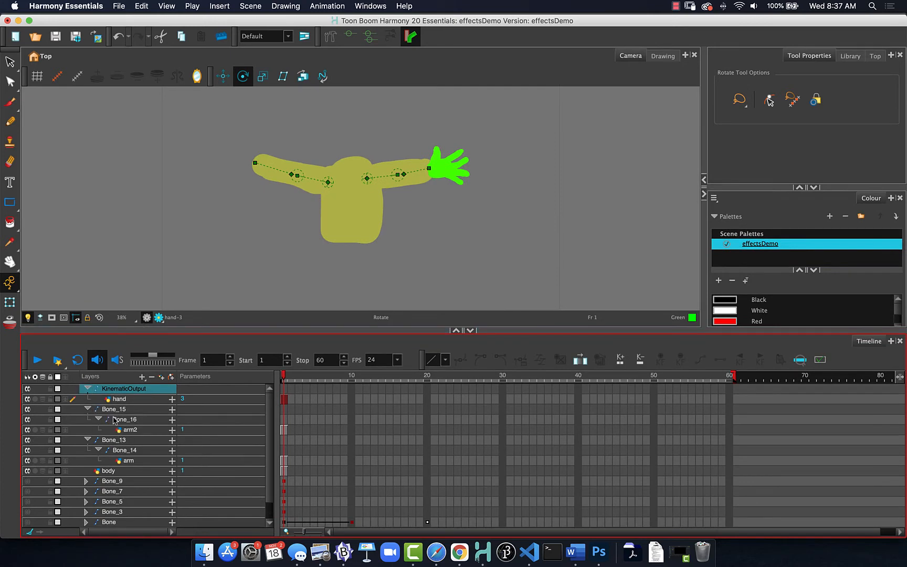
left_click(27, 430)
left_click(27, 430)
left_click_drag(109, 389, 126, 433)
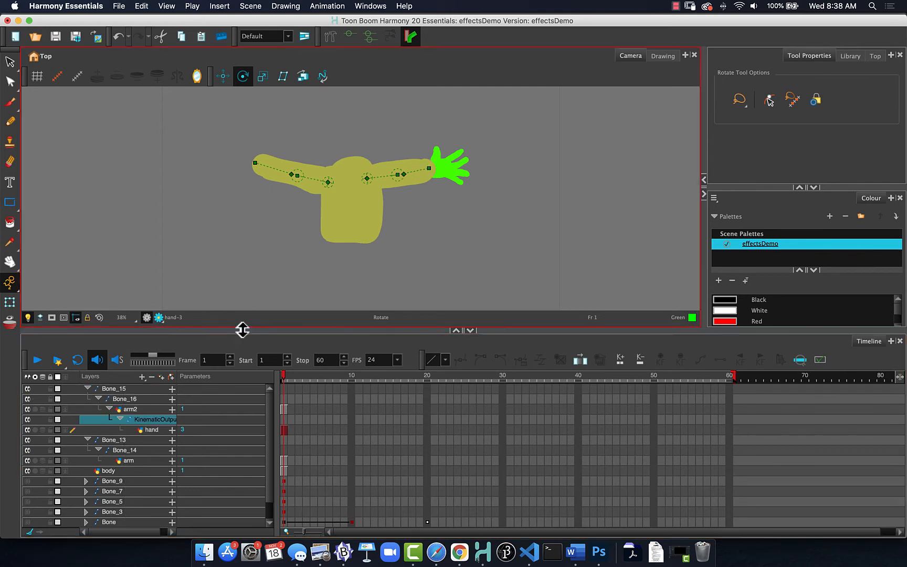
Bend the forearm of arm2 slightly upward with the Transform tool, and rotate the hand clockwise about the wrist.
key("shift+t")
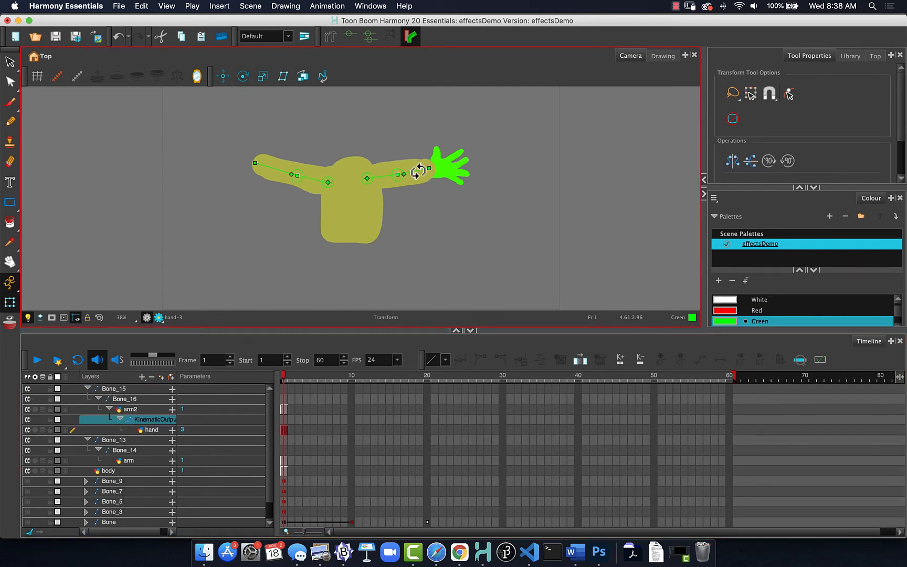
mouse_move(421, 177)
left_mouse_down()
mouse_move(402, 154)
mouse_move(399, 186)
mouse_move(401, 162)
mouse_move(407, 184)
mouse_move(401, 168)
mouse_move(411, 170)
left_mouse_up()
key("super+z")
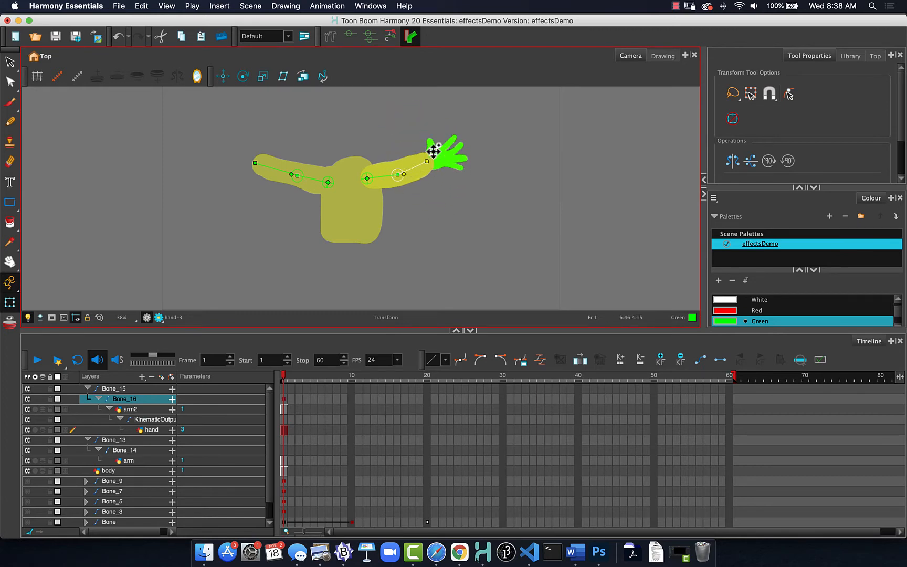
left_click(442, 160)
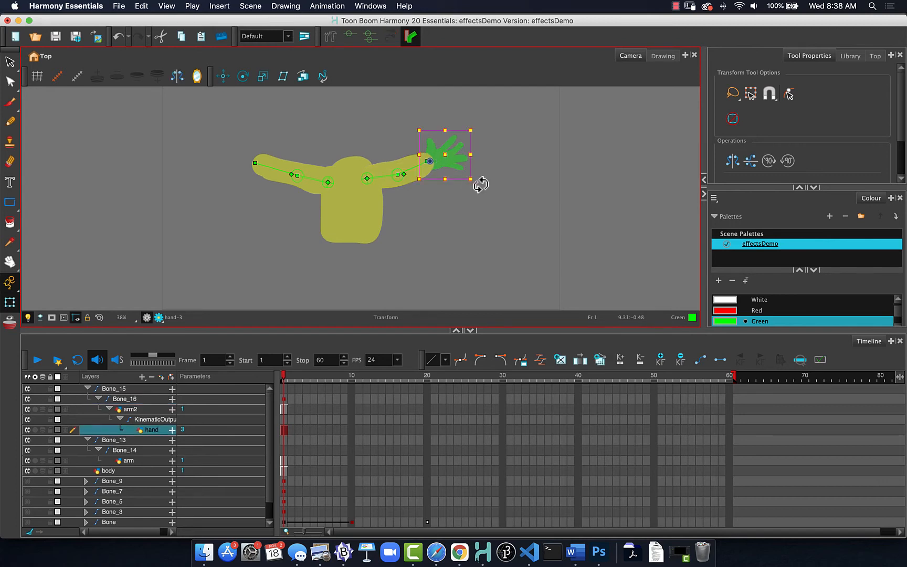
left_click_drag(481, 184, 458, 217)
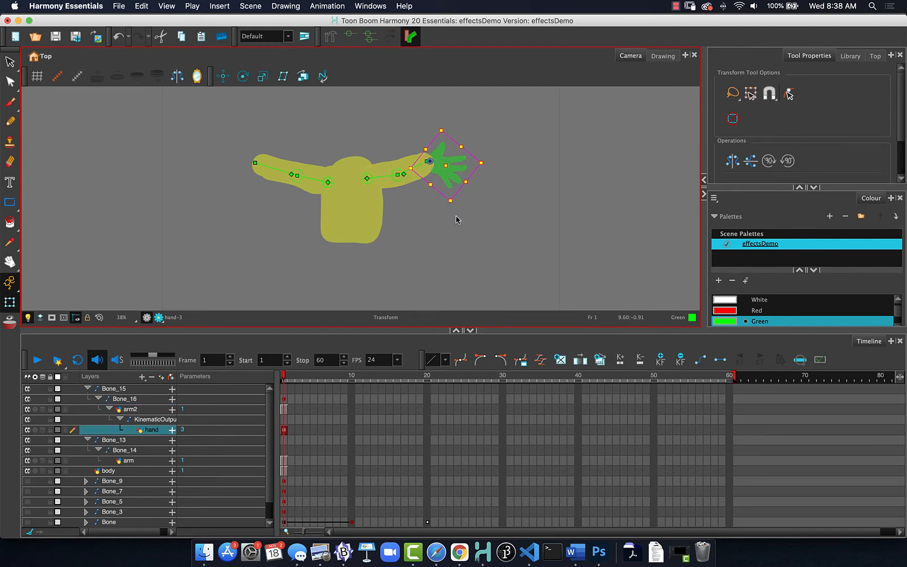
Collapse the Bone_15 layer group, and extend the exposure of that group and the arm and body layers to frame 60.
left_click(88, 389)
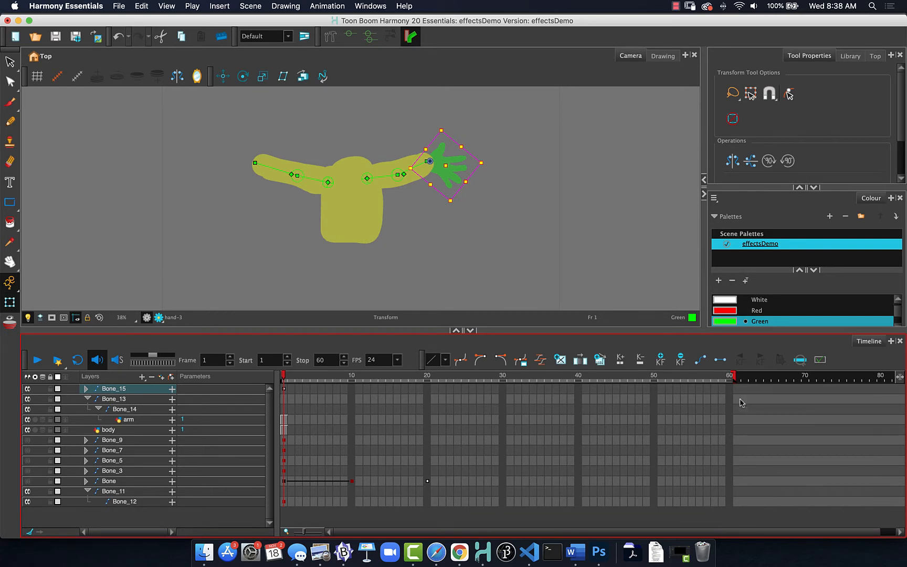
left_click(729, 391)
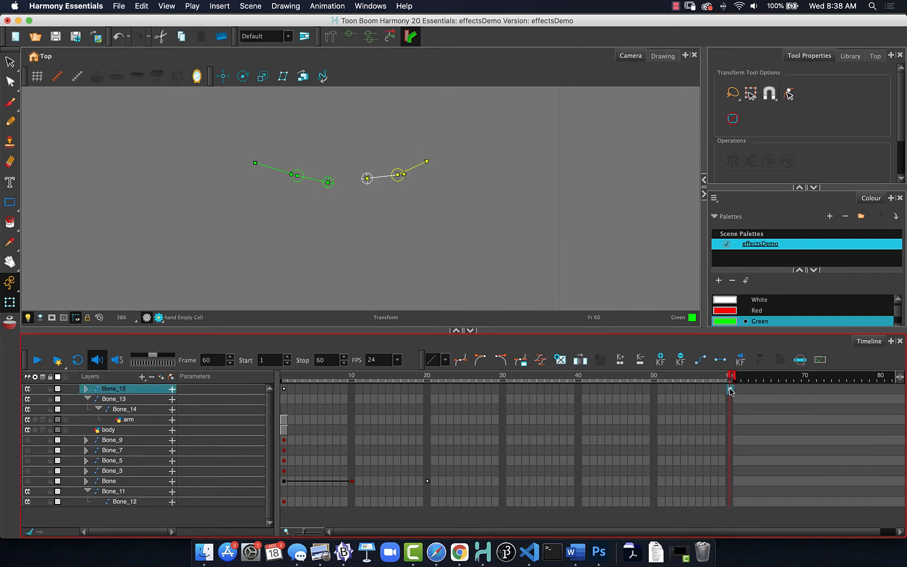
key("F5")
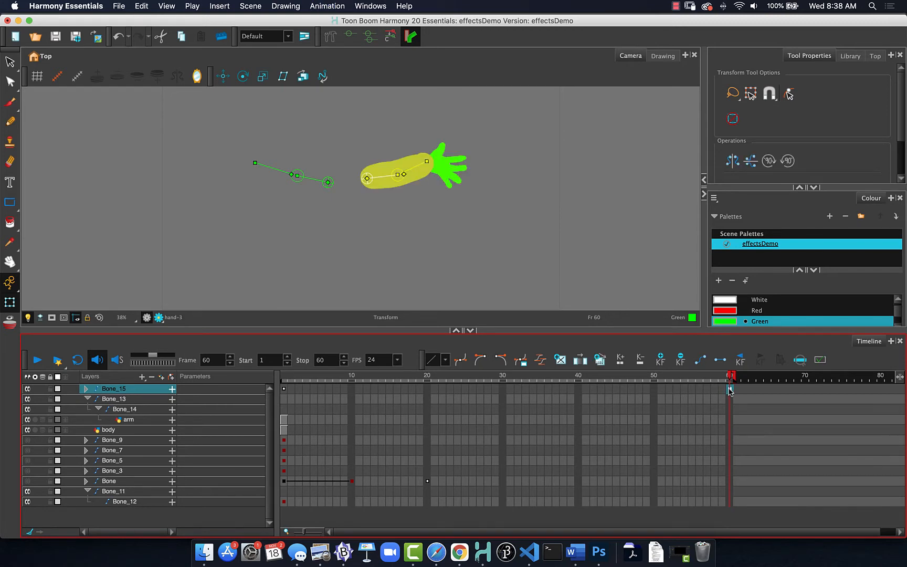
key("super+z")
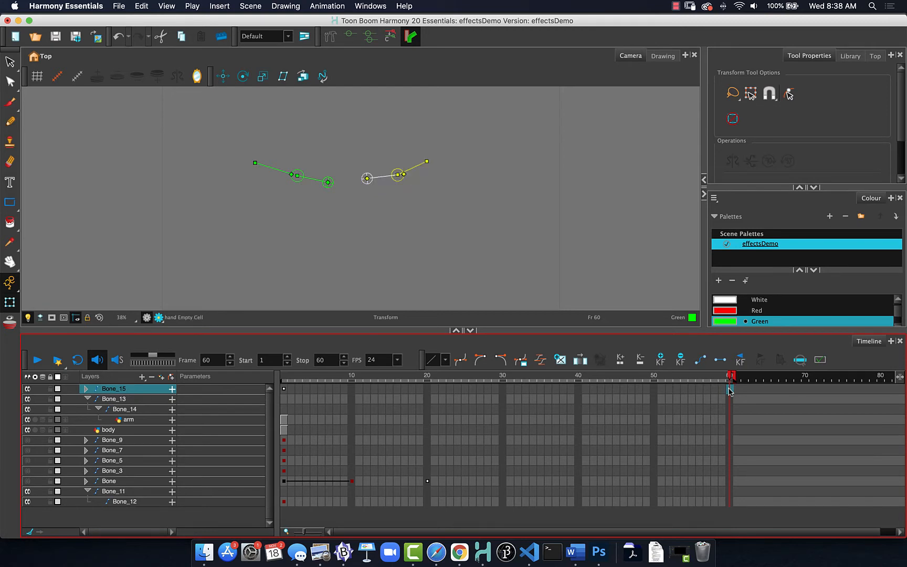
key("F5")
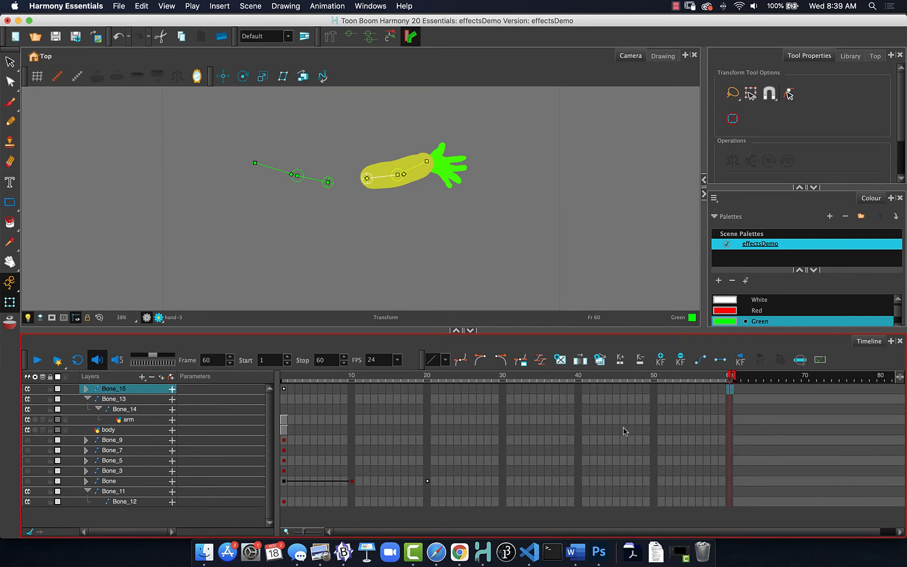
left_click_drag(729, 419, 729, 431)
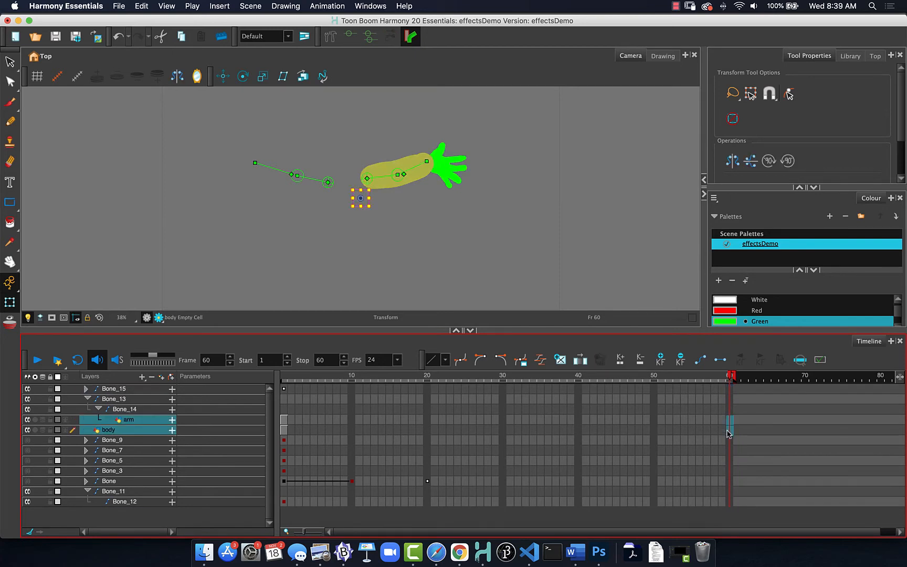
key("F5")
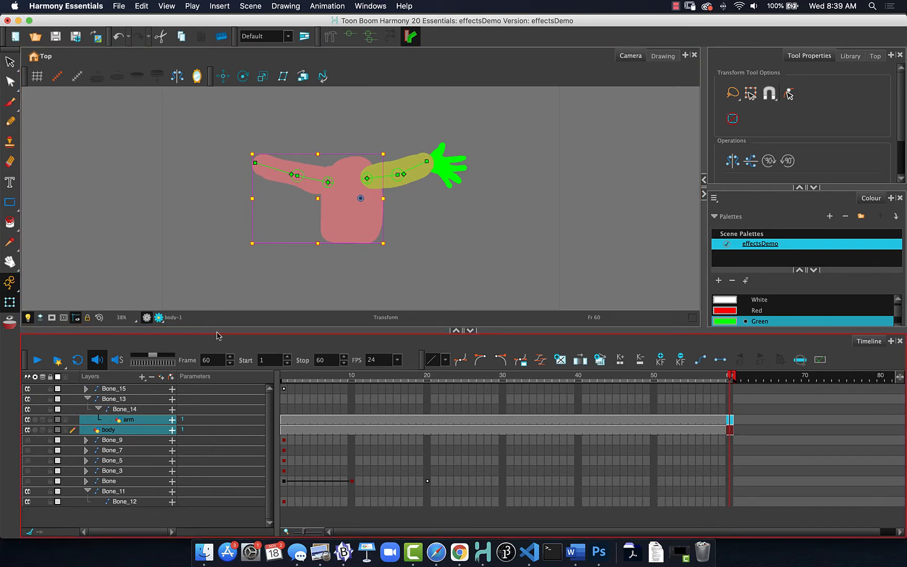
Collapse the Bone_13 layer group, and add keyframes at frame 1 to the Bone_15 and Bone_13 deformations.
left_click(87, 399)
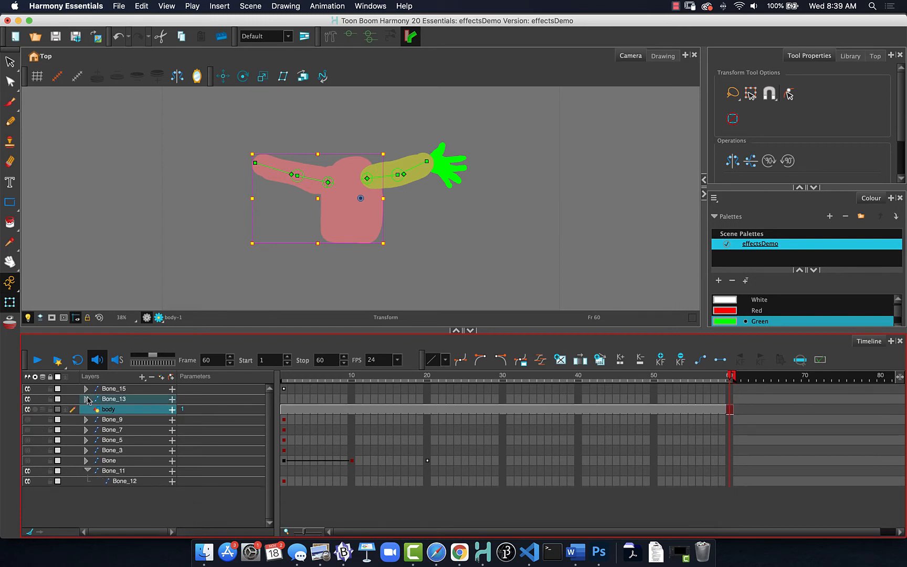
left_click(284, 399)
left_click(283, 389)
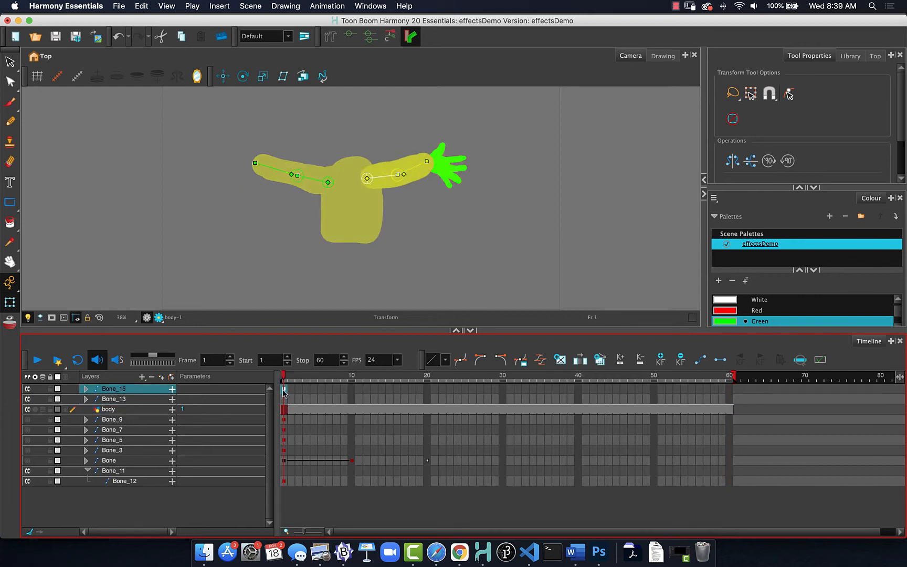
left_click(284, 400)
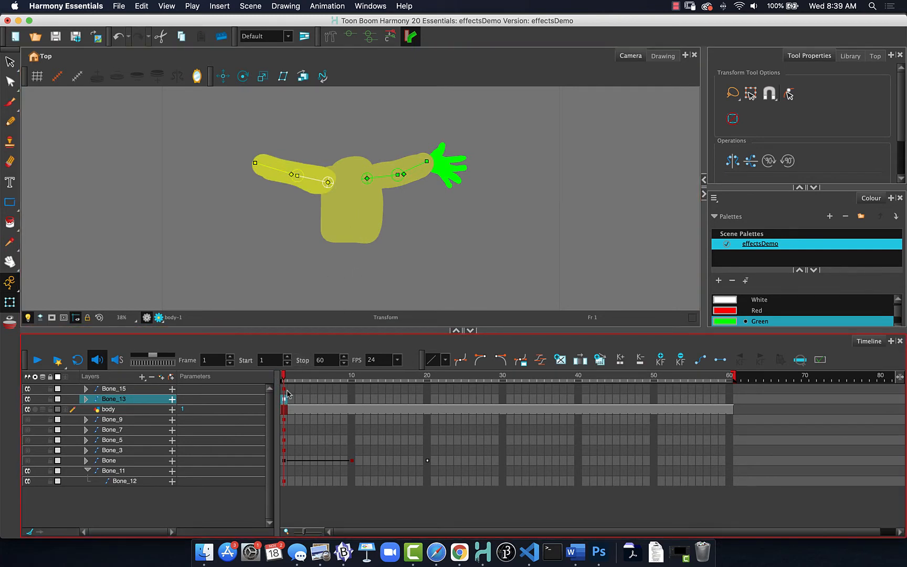
At frame 10, bend the Bone_13 forearm upward and raise its upper arm so the arm folds over the shoulder.
left_click(352, 398)
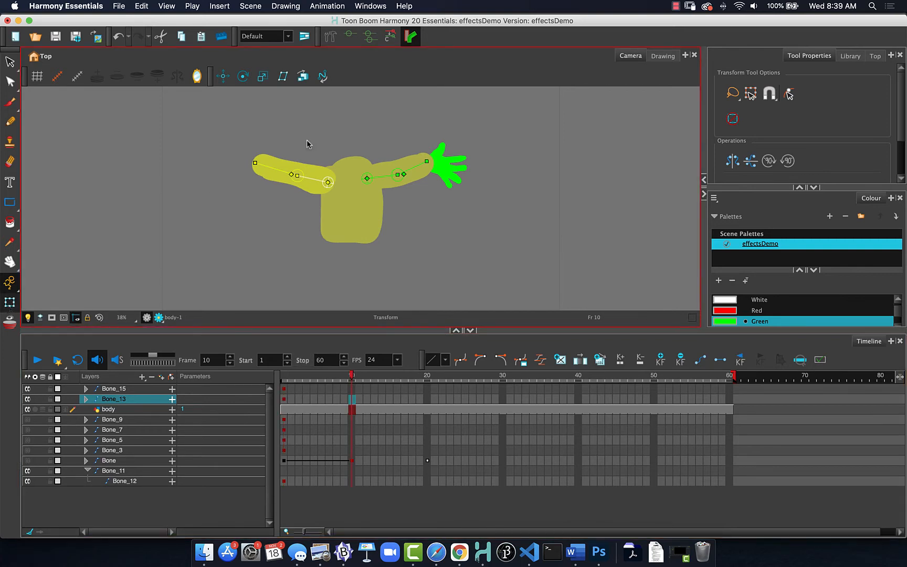
left_click_drag(270, 169, 298, 147)
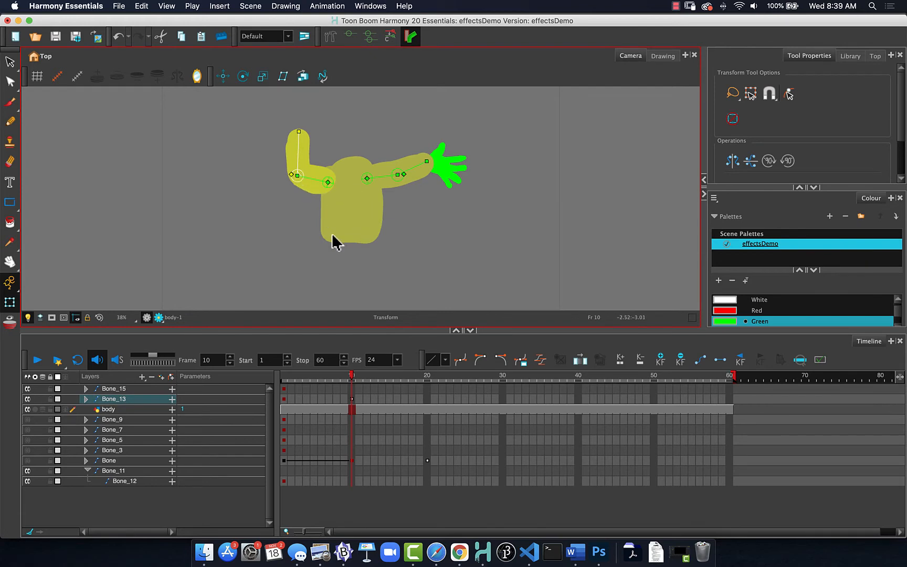
left_click_drag(309, 177, 322, 168)
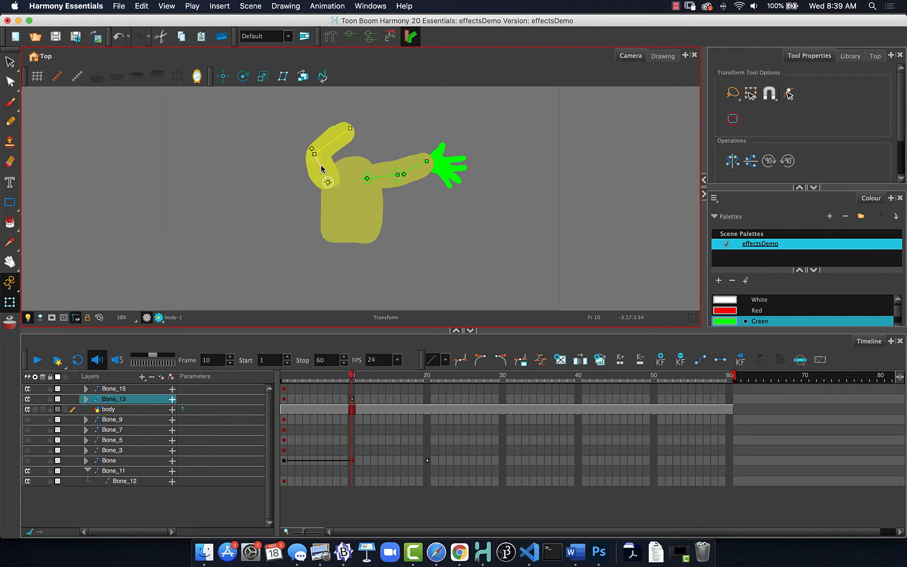
At frame 16, lower the upper arm of the Bone_15 arm and rotate the hand counterclockwise about the wrist.
left_click_drag(353, 377, 397, 376)
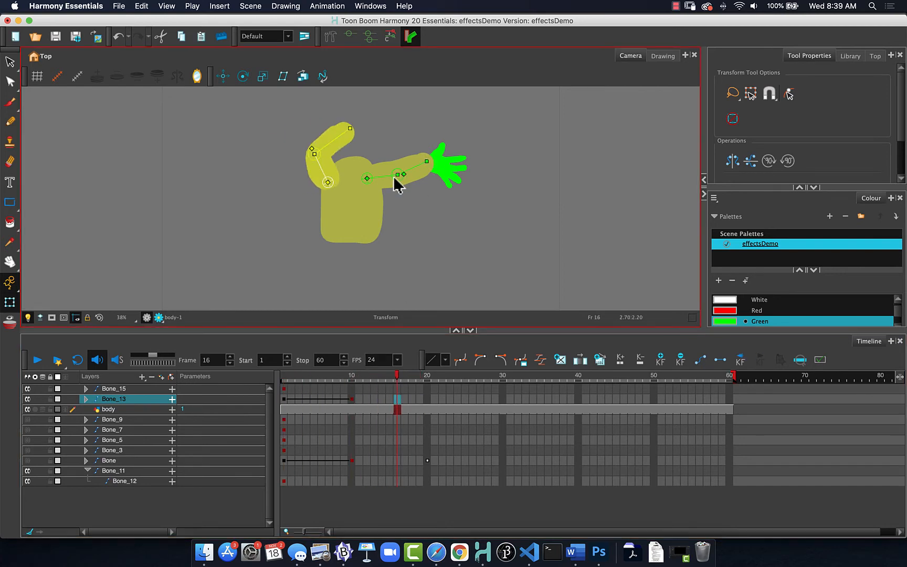
left_click_drag(387, 176, 413, 181)
left_click(388, 200)
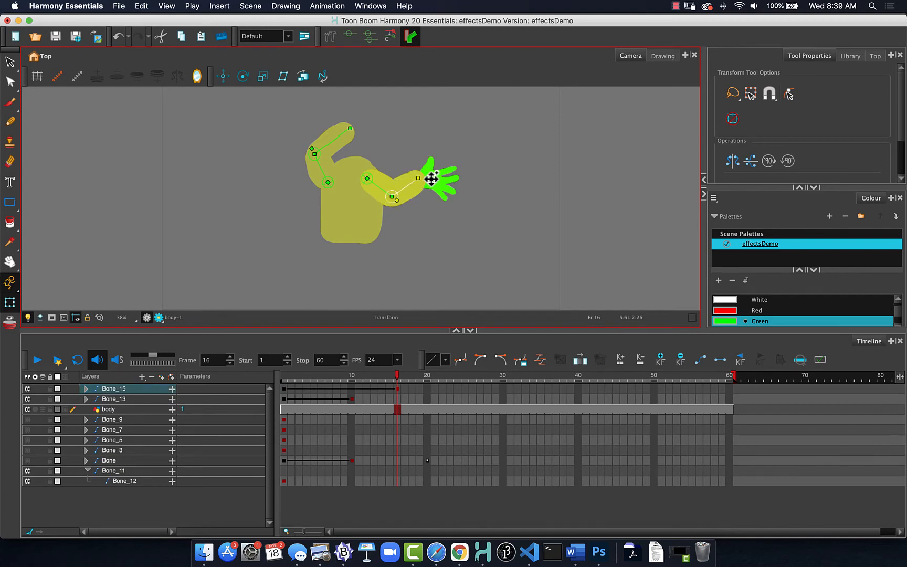
left_click(432, 181)
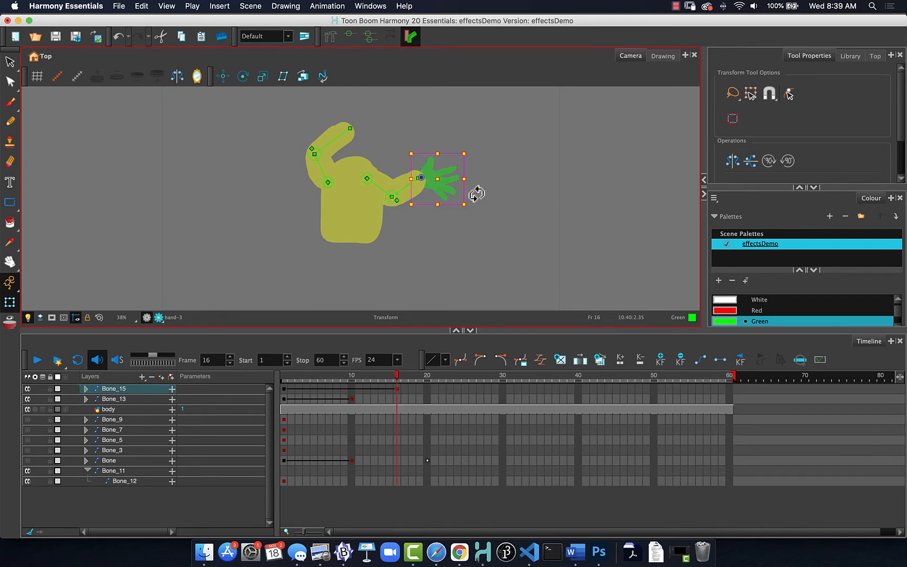
mouse_move(476, 194)
left_mouse_down()
mouse_move(443, 142)
mouse_move(458, 148)
left_mouse_up()
left_click(410, 400)
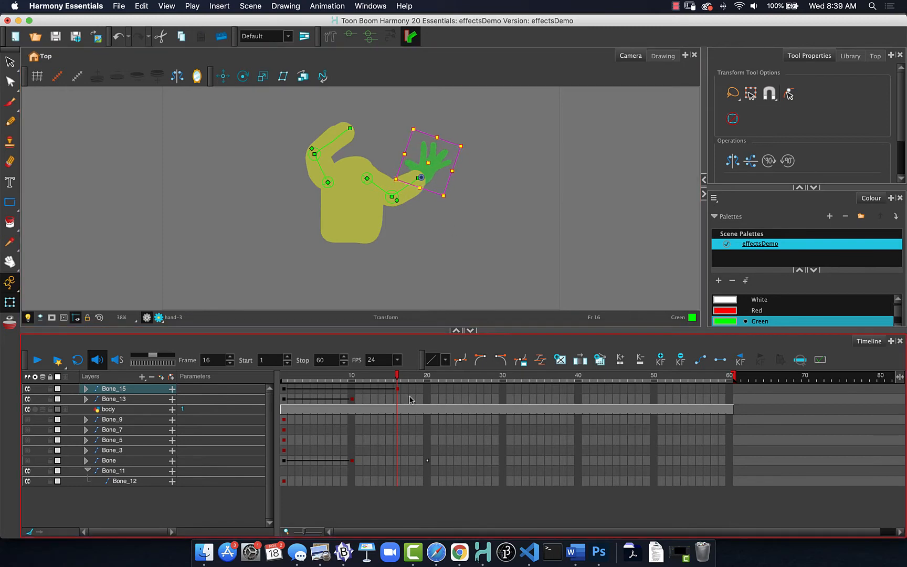
At frame 20, rotate the Bone_15 forearm and upper arm so the arm stretches out almost horizontally.
left_click_drag(396, 374, 427, 376)
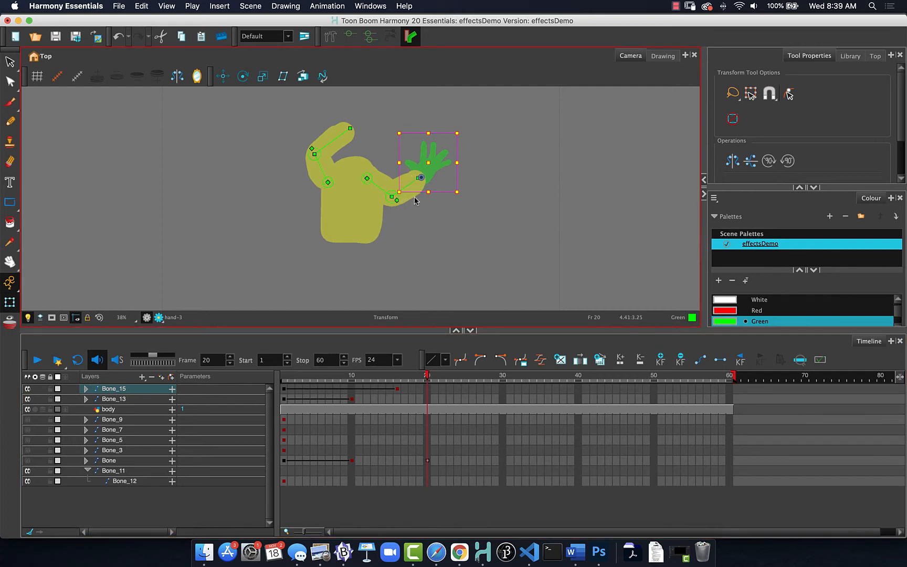
left_click_drag(419, 196, 421, 224)
left_click_drag(376, 186, 384, 176)
Swap the hand's drawing at frame 20 from the open hand to drawing 1.
left_click(433, 180)
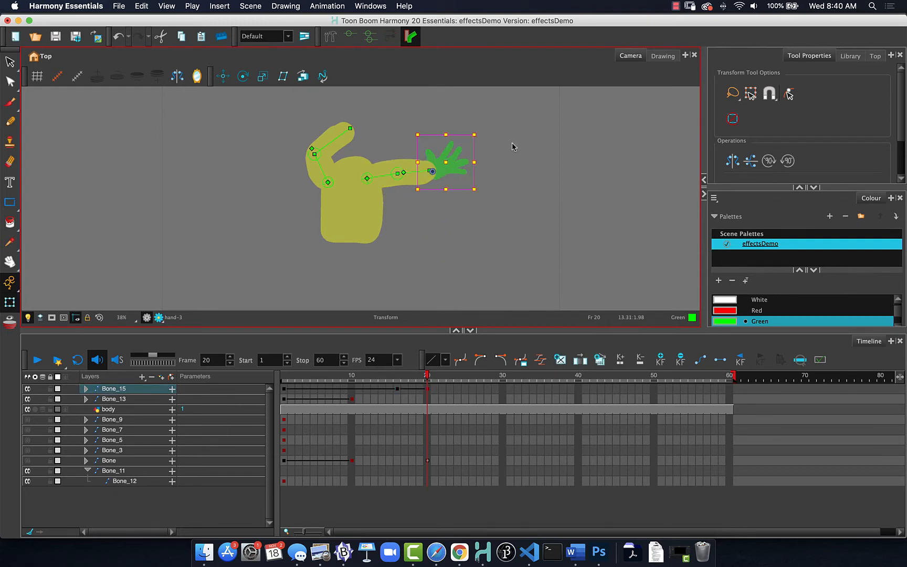
left_click(850, 56)
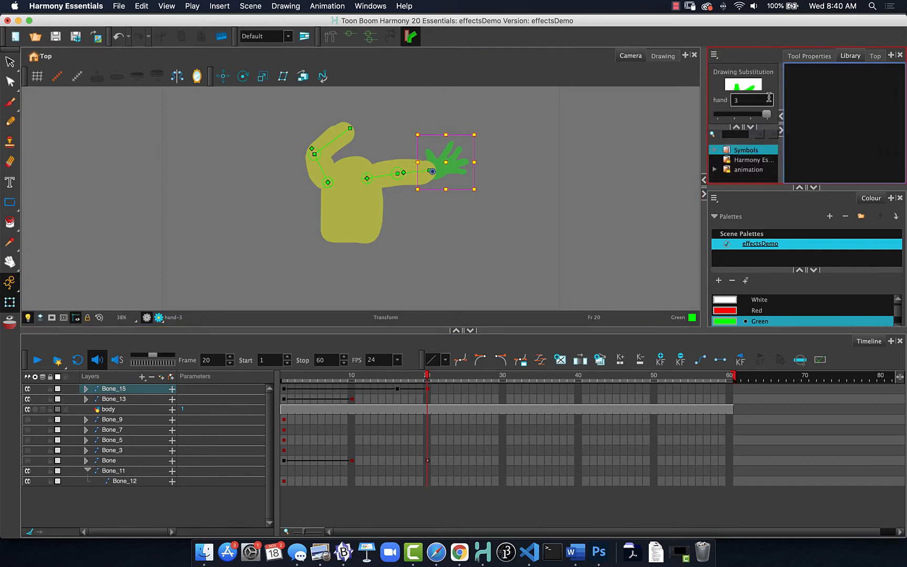
left_click(816, 56)
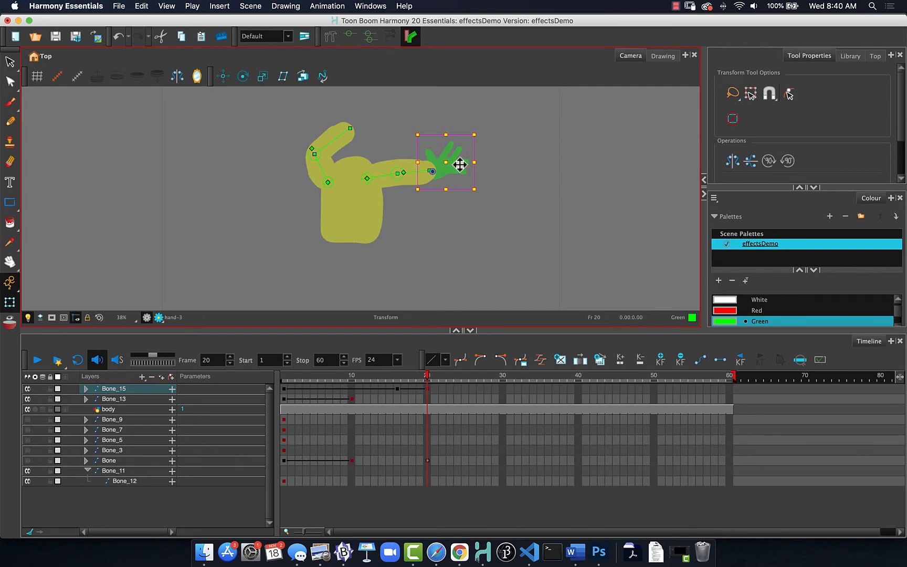
key("minus")
key("minus")
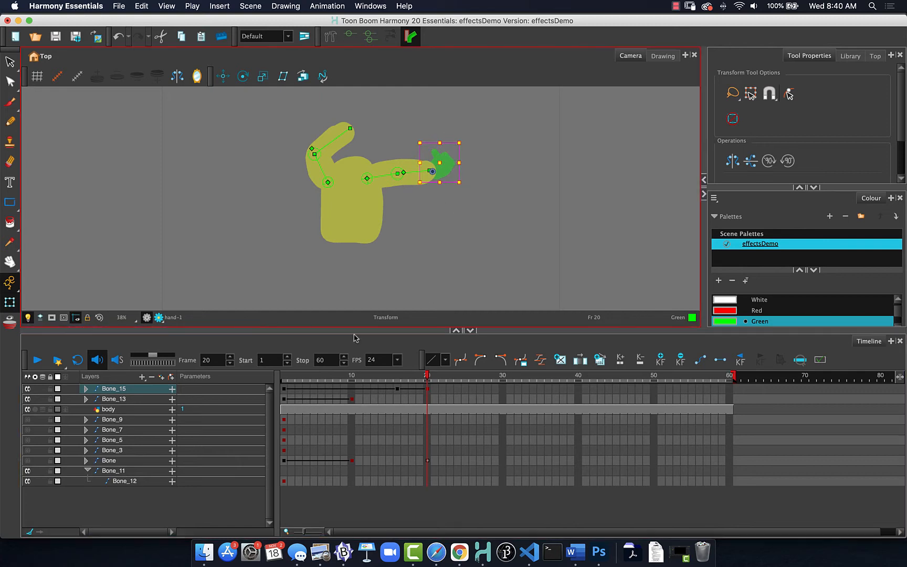
At frame 25, raise the Bone_15 arm diagonally upward and rotate the hand clockwise about the wrist.
left_click_drag(428, 378, 465, 377)
left_click(466, 376)
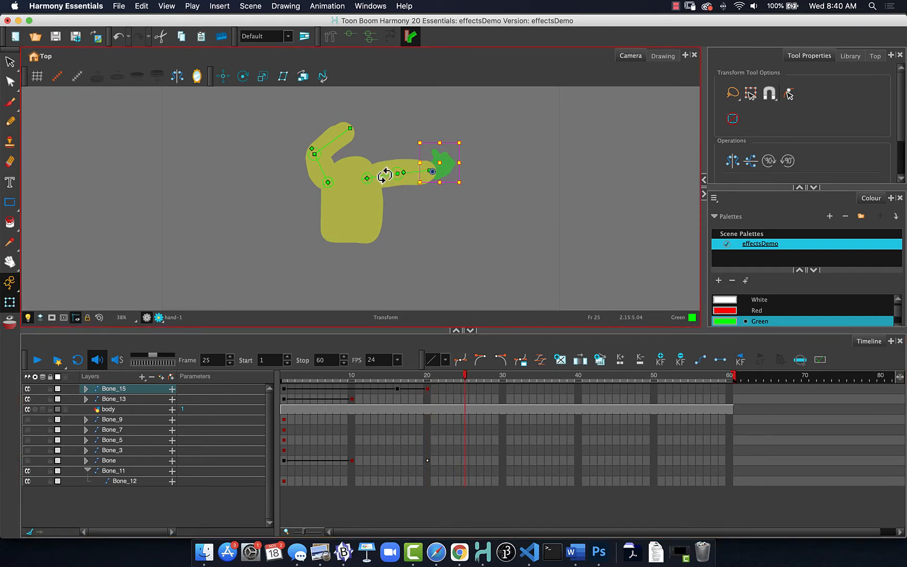
left_click_drag(384, 174, 383, 162)
left_click(422, 126)
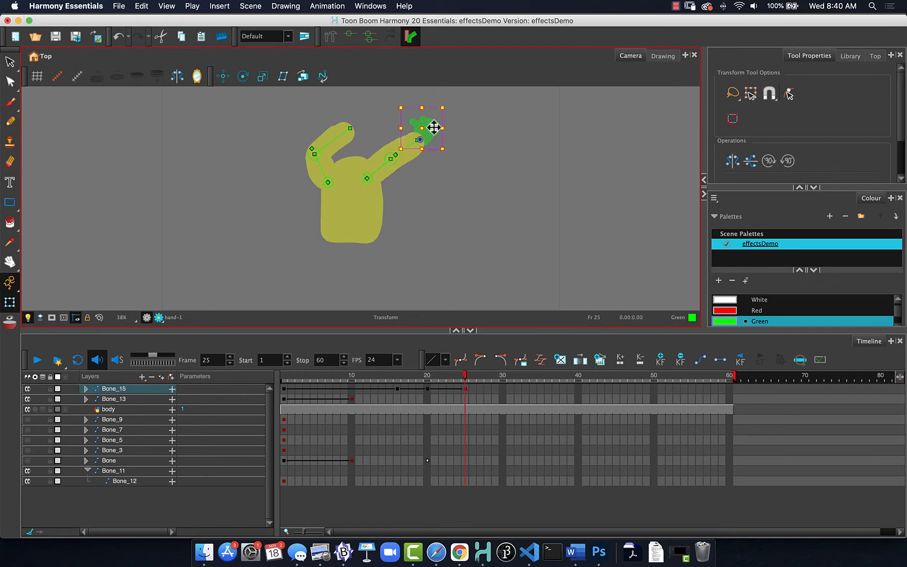
scroll(432, 127, "up", 1)
mouse_move(449, 105)
left_mouse_down()
mouse_move(470, 115)
mouse_move(475, 138)
left_mouse_up()
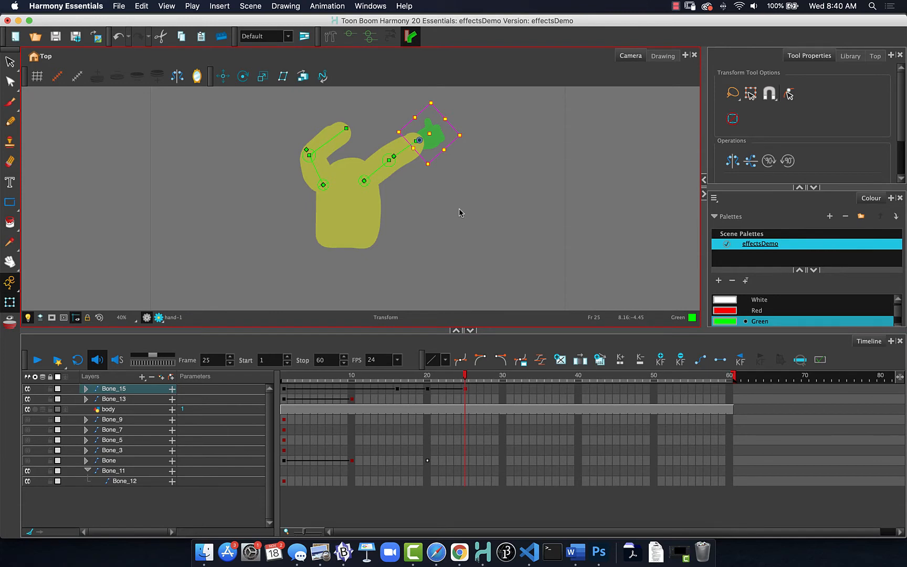
key("bracketright")
Scrub the timeline back to frame 1 to review the arm and hand animation.
mouse_move(464, 376)
left_mouse_down()
mouse_move(260, 361)
mouse_move(548, 366)
mouse_move(305, 363)
mouse_move(504, 351)
mouse_move(336, 362)
mouse_move(520, 339)
mouse_move(399, 349)
mouse_move(516, 344)
mouse_move(312, 343)
mouse_move(497, 361)
mouse_move(302, 349)
mouse_move(489, 351)
mouse_move(249, 347)
left_mouse_up()
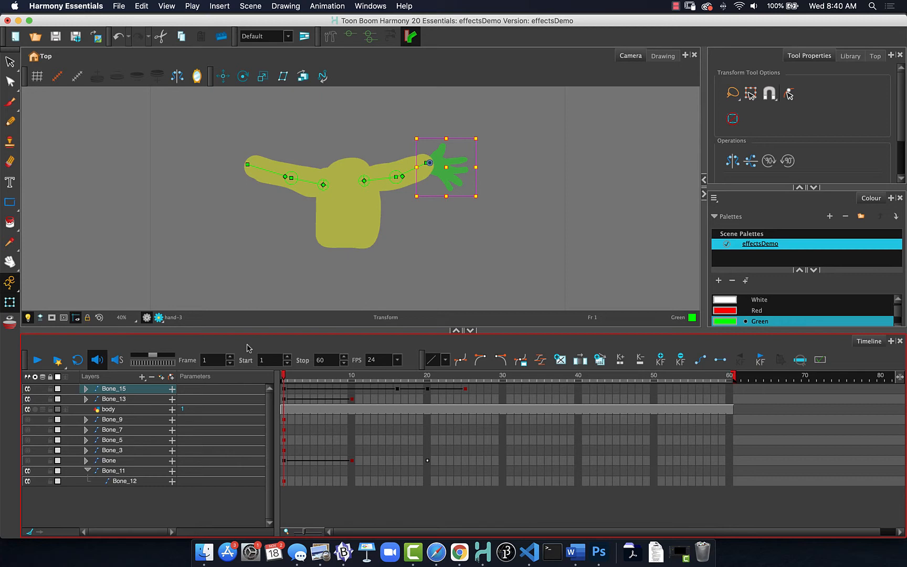
left_click_drag(249, 348, 279, 320)
left_click(280, 320)
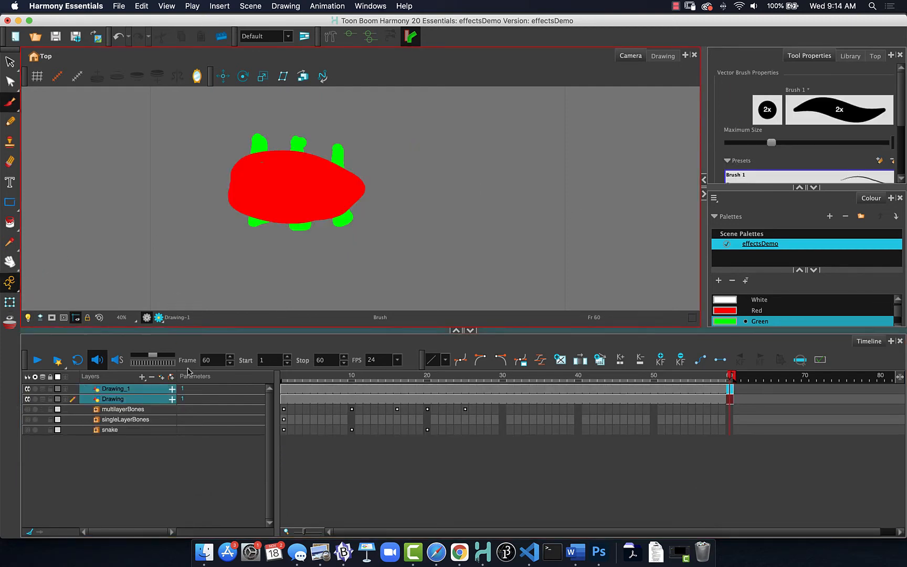
left_click(146, 389)
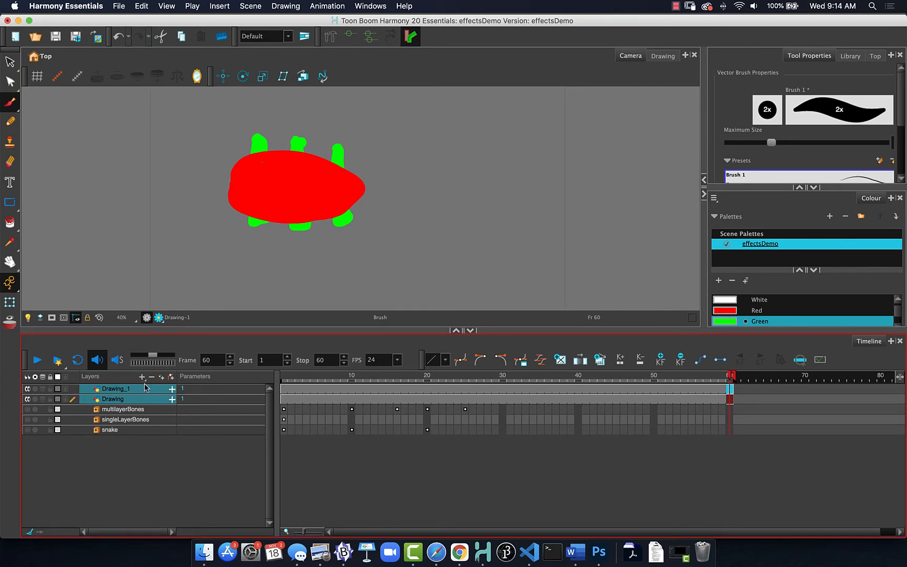
left_click(142, 377)
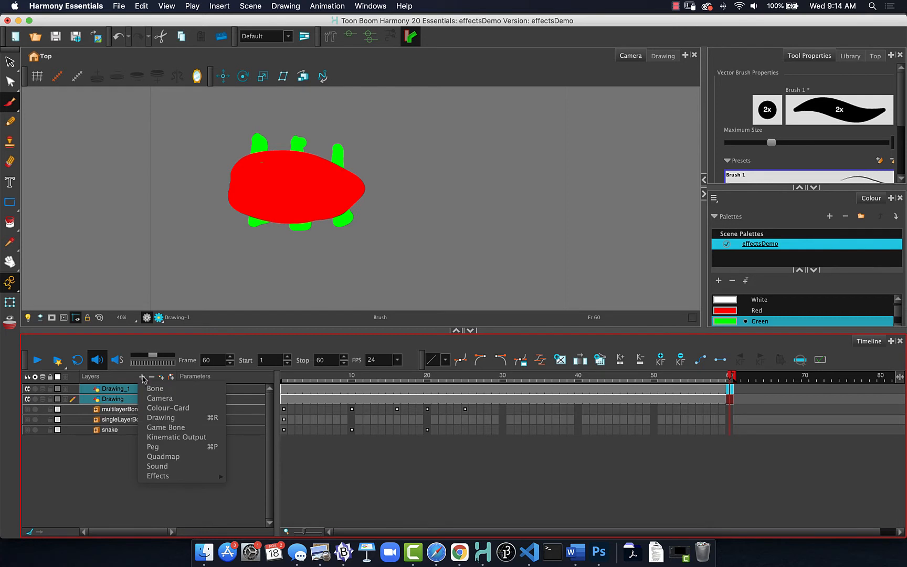
mouse_move(162, 476)
left_click(116, 461)
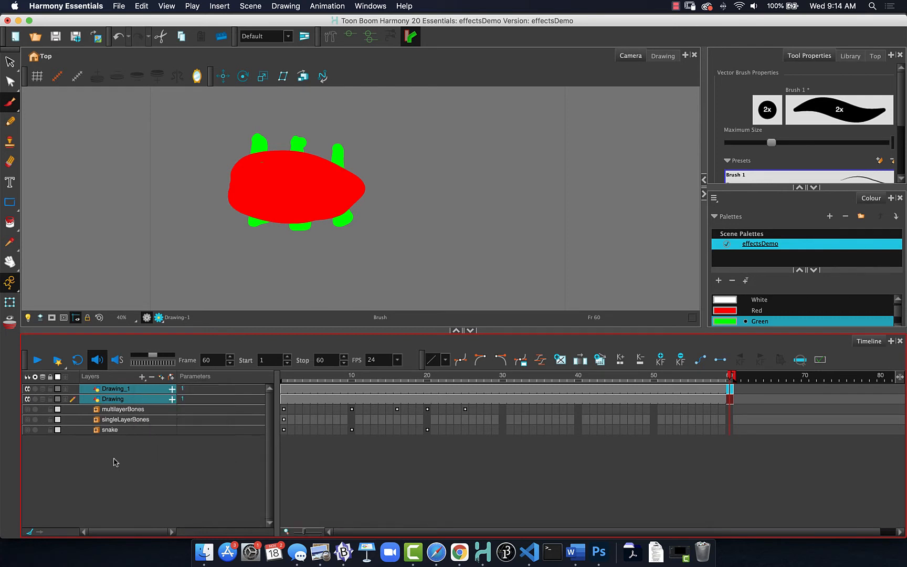
left_click(135, 483)
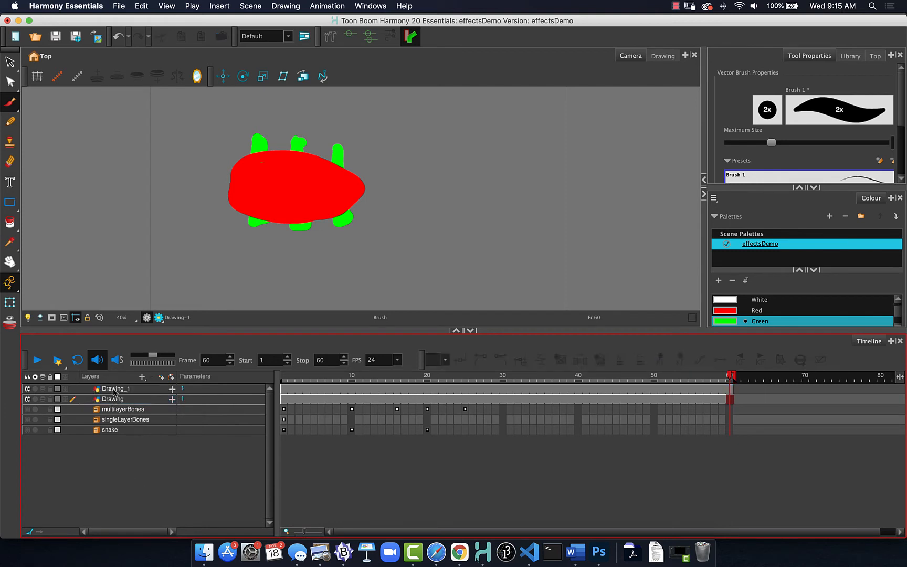
Add a Transparency effect to the Drawing_1 layer.
left_click(114, 391)
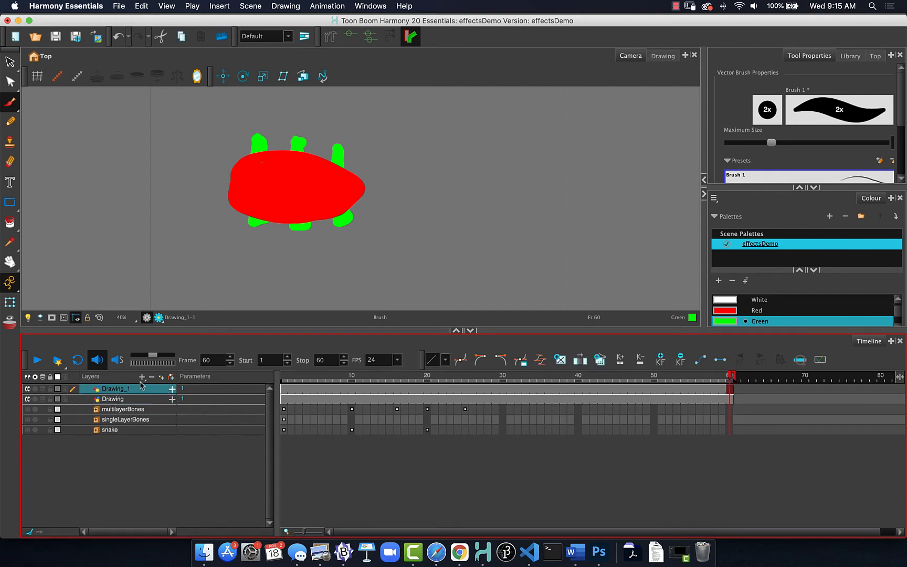
left_click(142, 378)
mouse_move(211, 479)
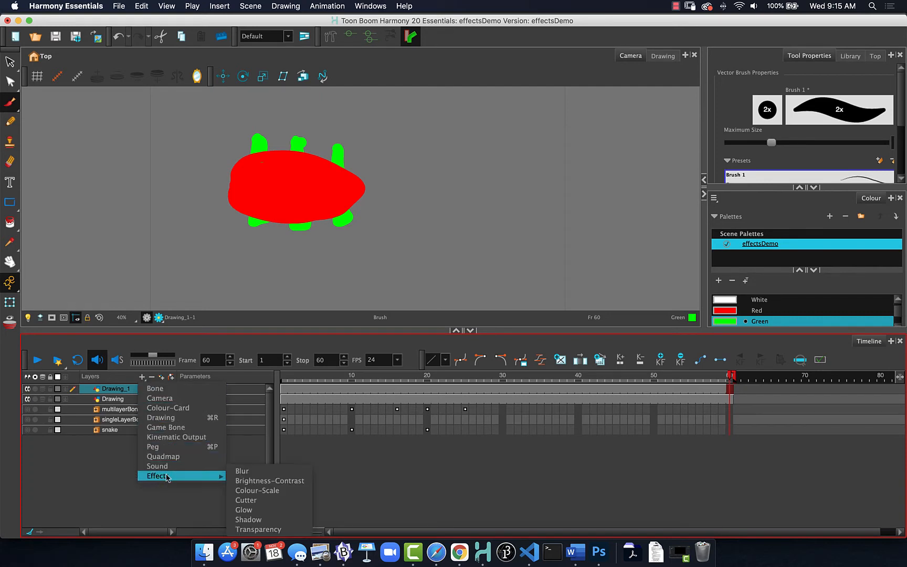
left_click(252, 529)
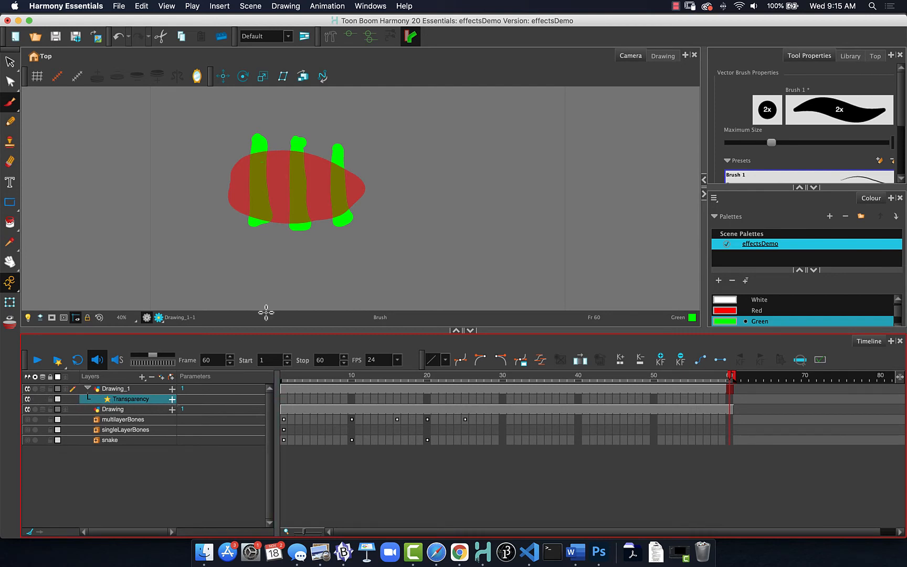
left_click(107, 471)
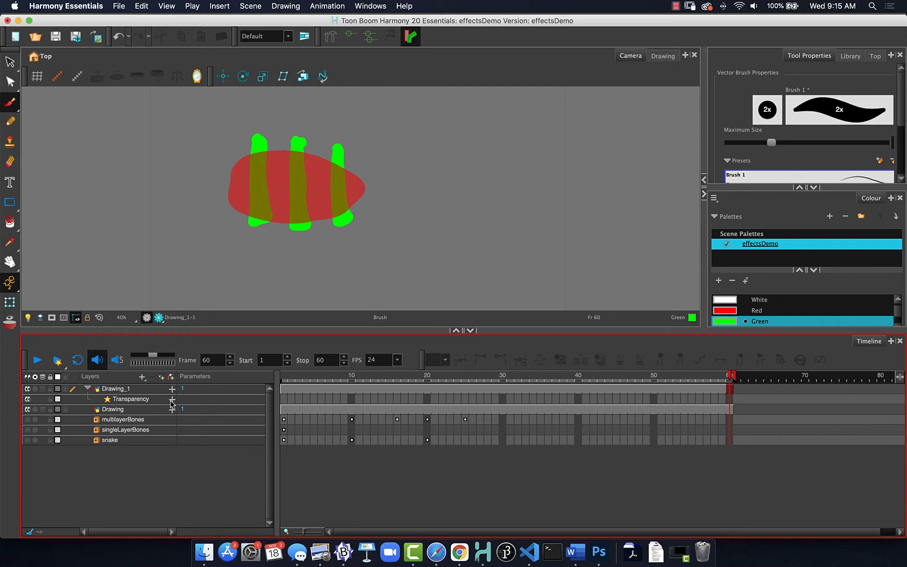
Expand the Transparency effect's parameters and set its transparency to 0 at frame 1.
left_click(283, 379)
left_click(173, 400)
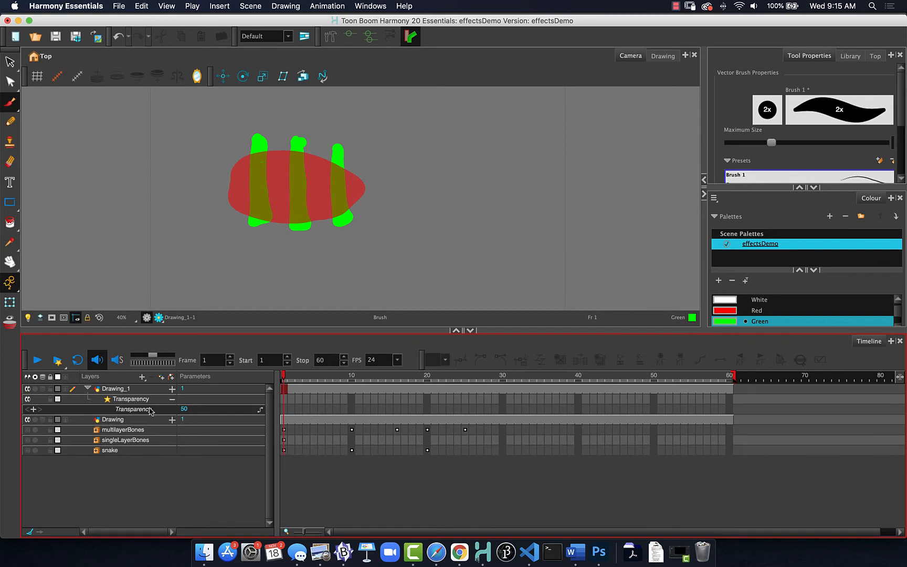
left_click(185, 410)
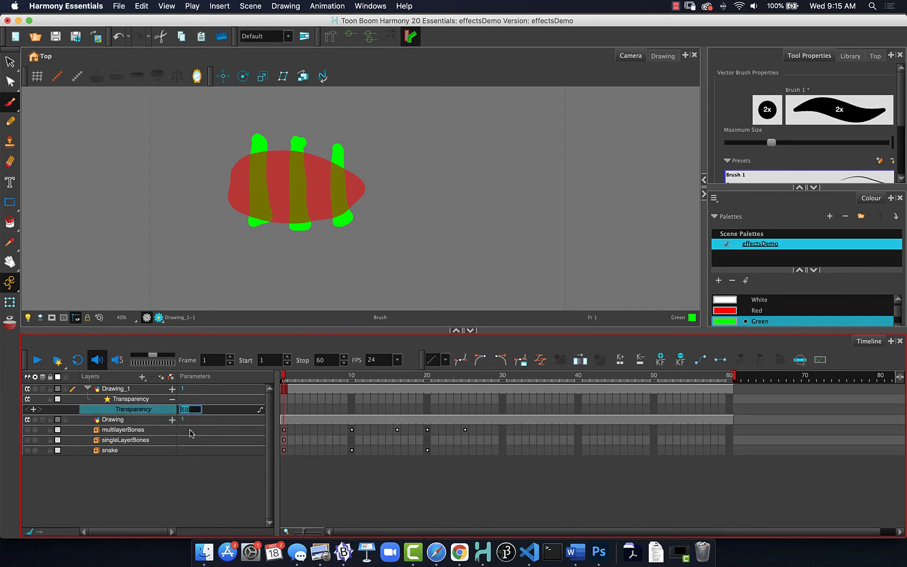
type("0")
key("Return")
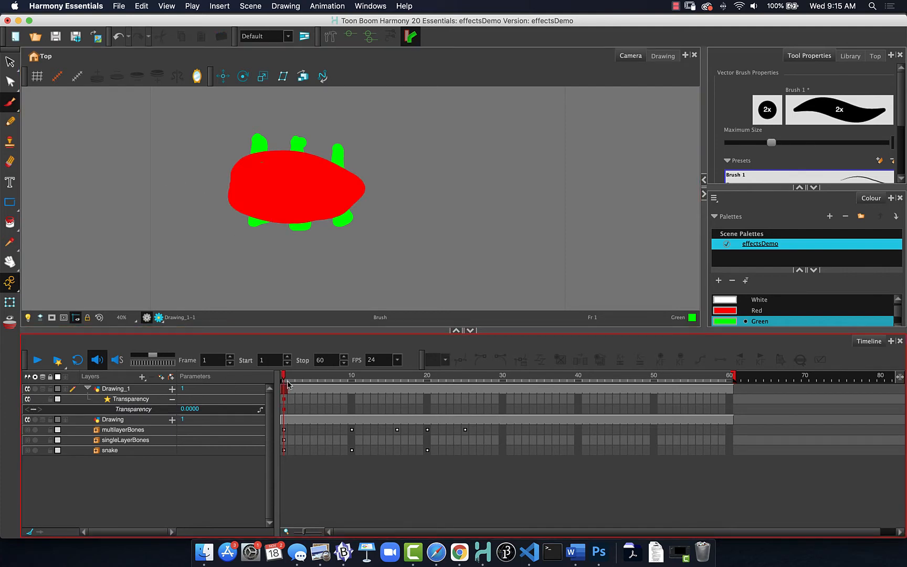
Set the Drawing_1 layer's transparency to 100 at frame 20.
left_click_drag(283, 376, 427, 370)
left_click(192, 409)
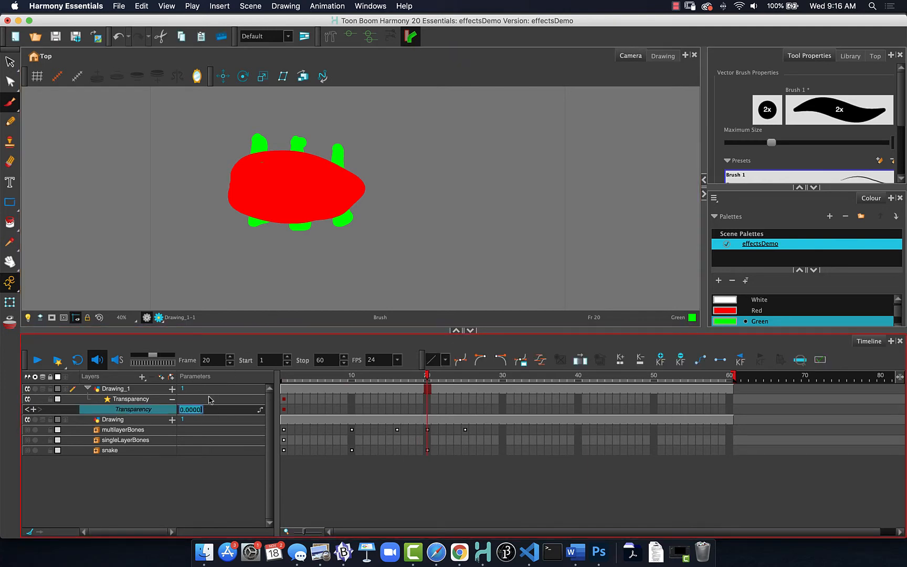
type("100")
key("Return")
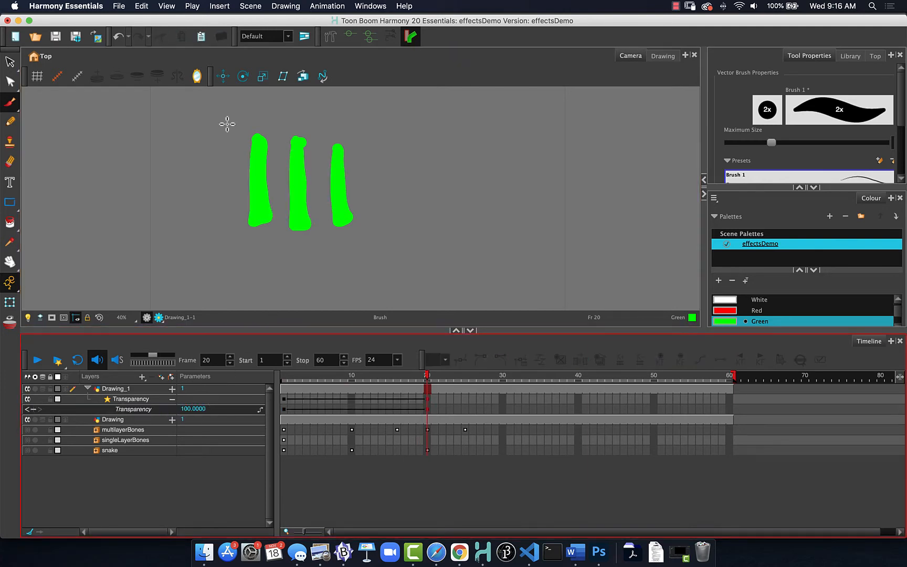
Scrub back to frame 10 and set the Drawing_1 layer's transparency to 68 there.
mouse_move(427, 375)
left_mouse_down()
mouse_move(282, 382)
mouse_move(397, 388)
mouse_move(284, 389)
mouse_move(385, 391)
mouse_move(286, 389)
mouse_move(428, 383)
mouse_move(284, 383)
mouse_move(426, 382)
mouse_move(279, 371)
mouse_move(431, 379)
mouse_move(286, 378)
mouse_move(403, 378)
mouse_move(427, 388)
mouse_move(273, 393)
mouse_move(407, 394)
mouse_move(350, 397)
left_mouse_up()
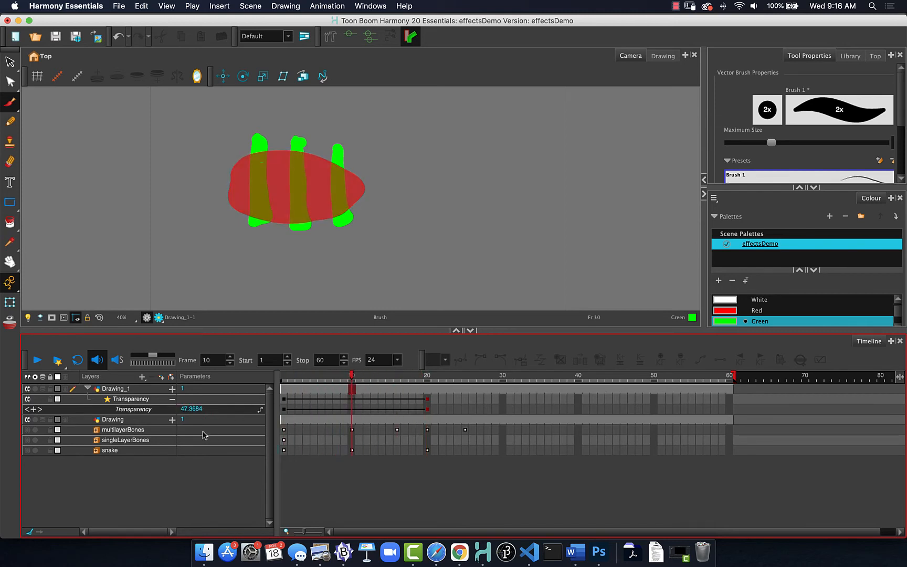
mouse_move(192, 415)
left_mouse_down()
mouse_move(227, 413)
mouse_move(172, 410)
mouse_move(215, 412)
left_mouse_up()
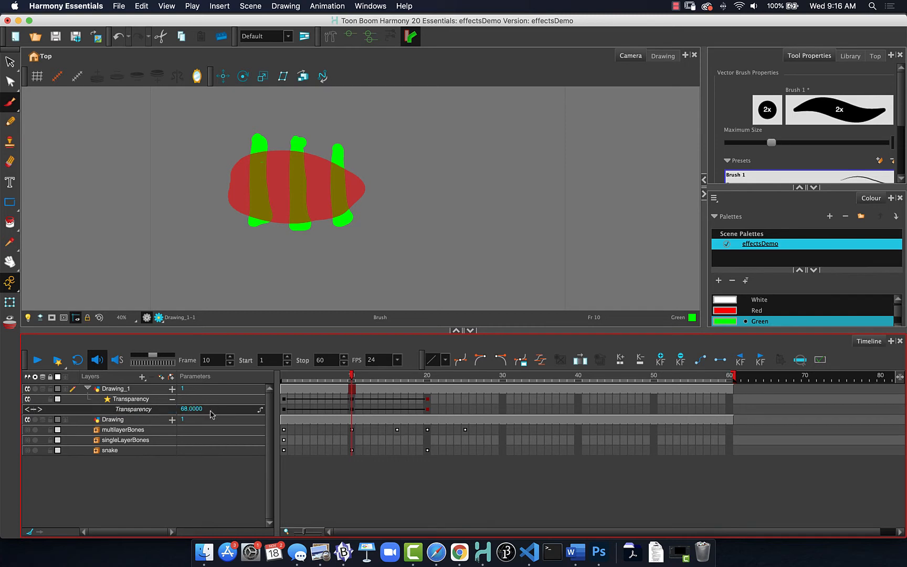
Keyframe a much lower transparency for the Drawing_1 layer at frame 15 and scrub to frame 18 to check the fade.
left_click(308, 379)
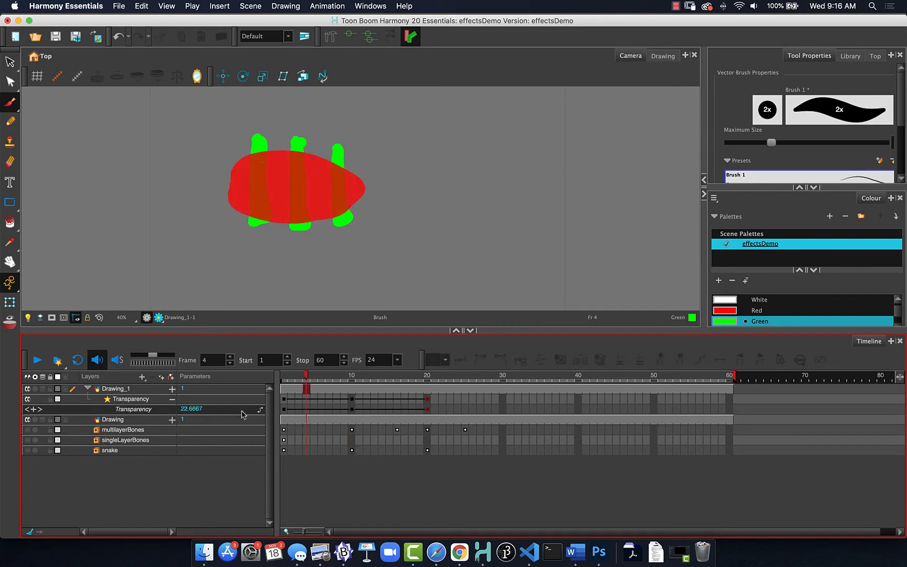
left_click(188, 410)
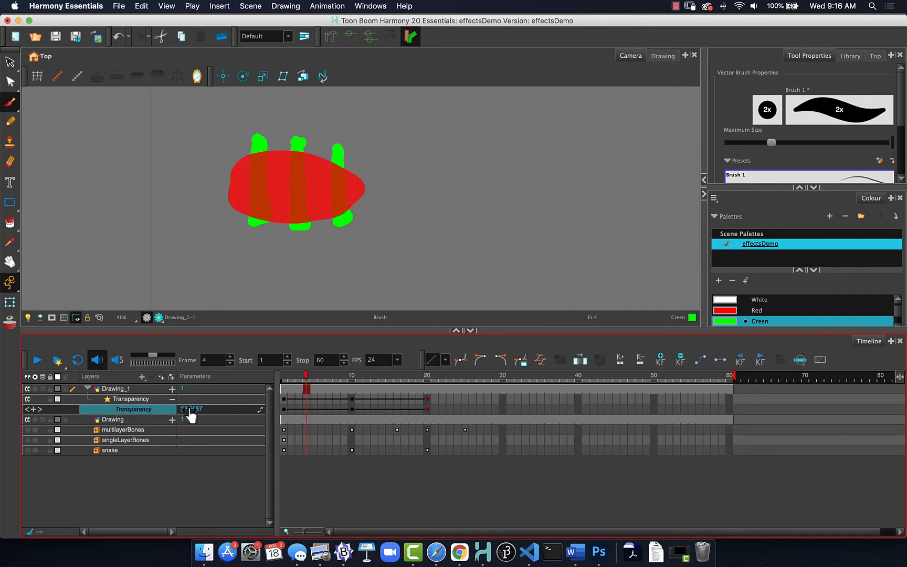
left_click_drag(308, 378, 391, 387)
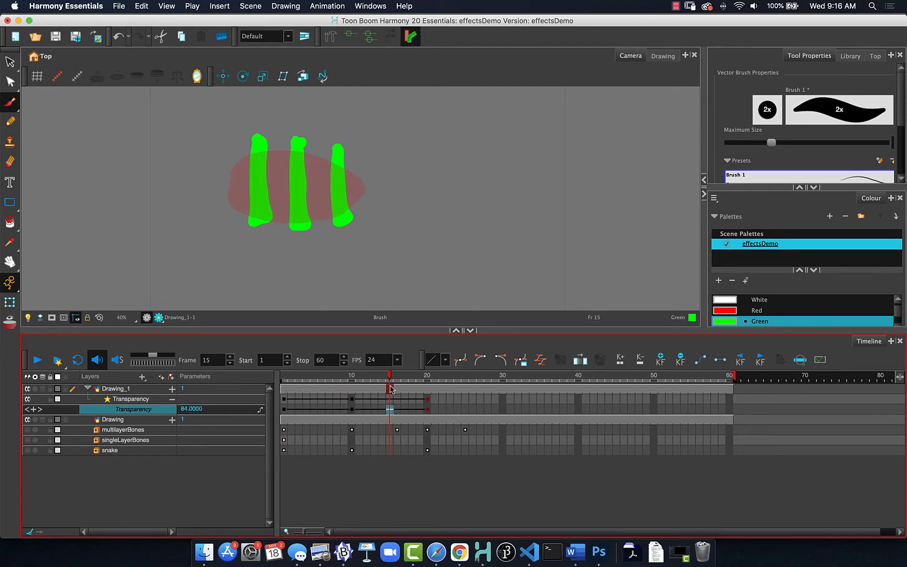
left_click_drag(195, 414, 103, 400)
left_click_drag(390, 376, 414, 394)
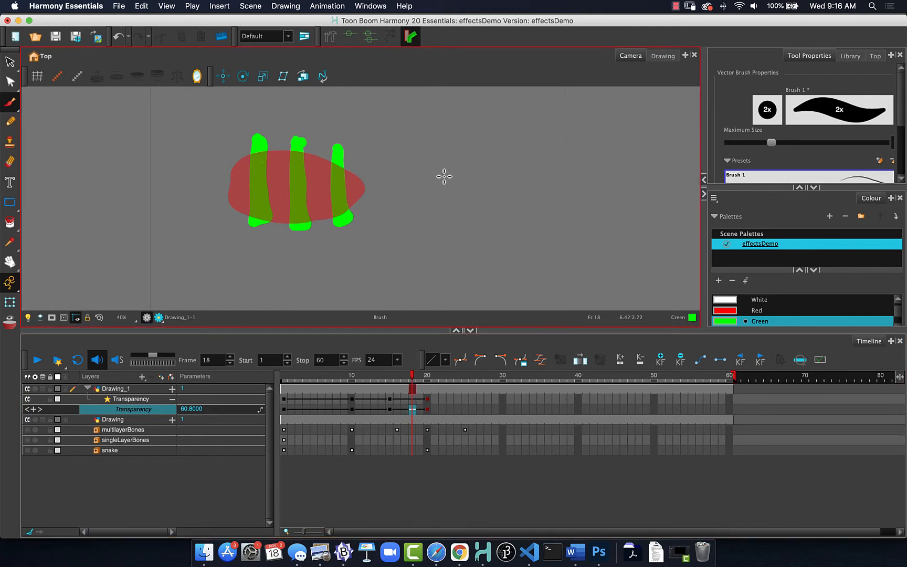
Return to frame 1 and delete the Transparency effect from the Drawing_1 layer.
left_click(88, 389)
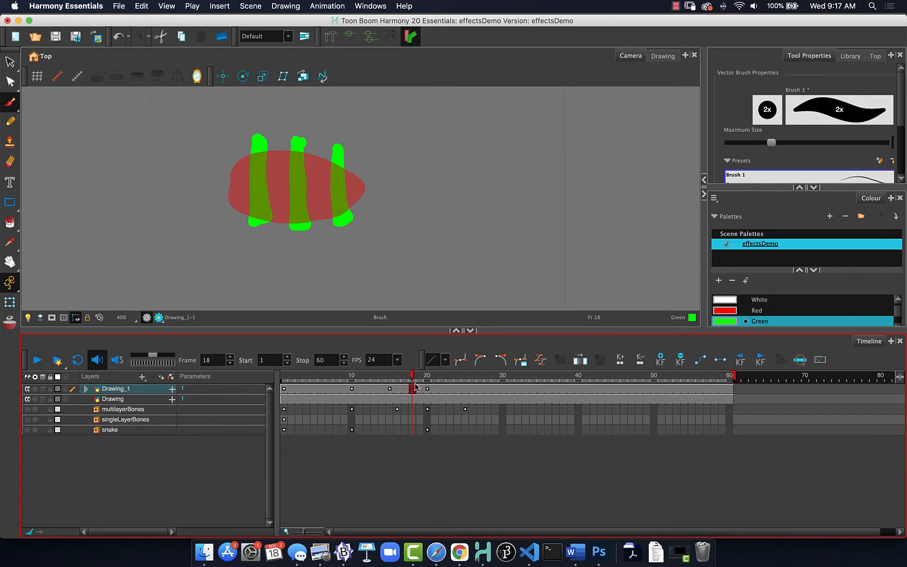
left_click(284, 376)
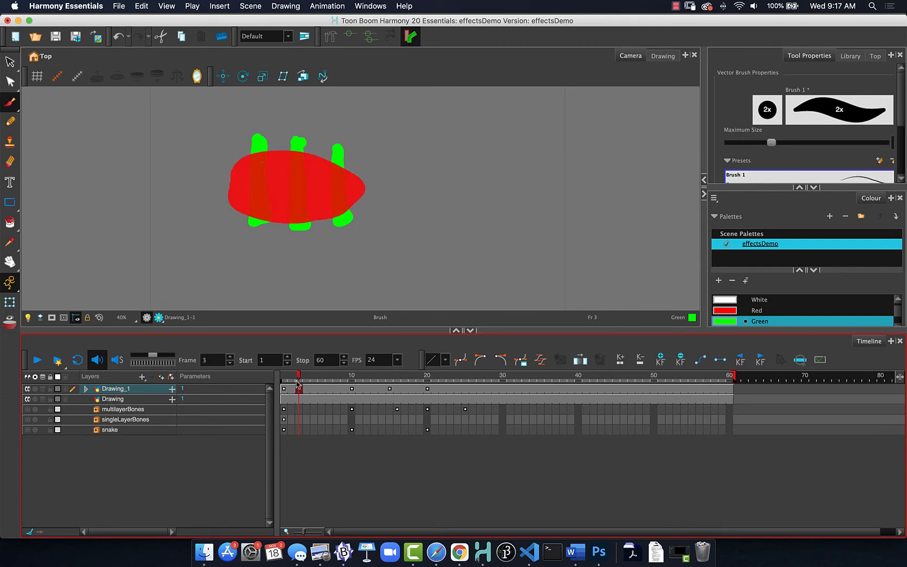
left_click(85, 390)
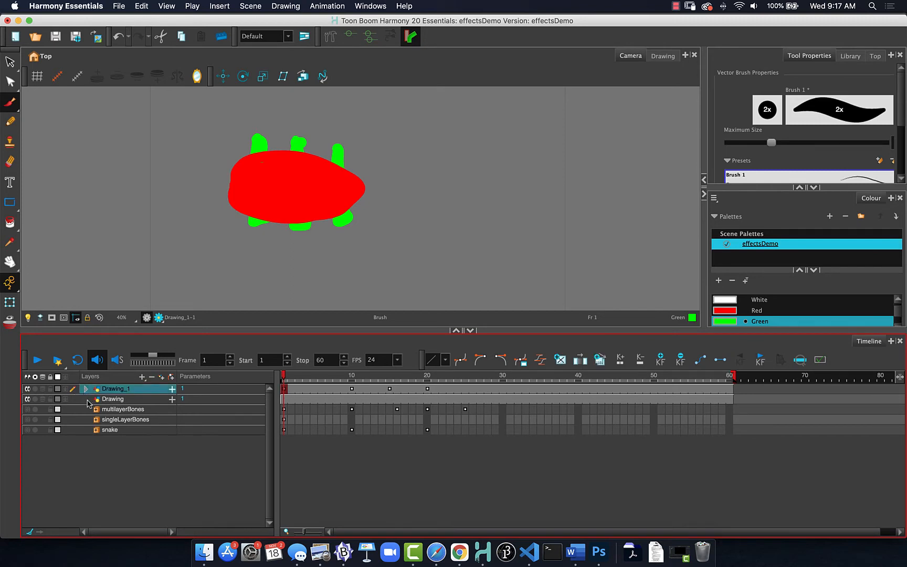
left_click(86, 389)
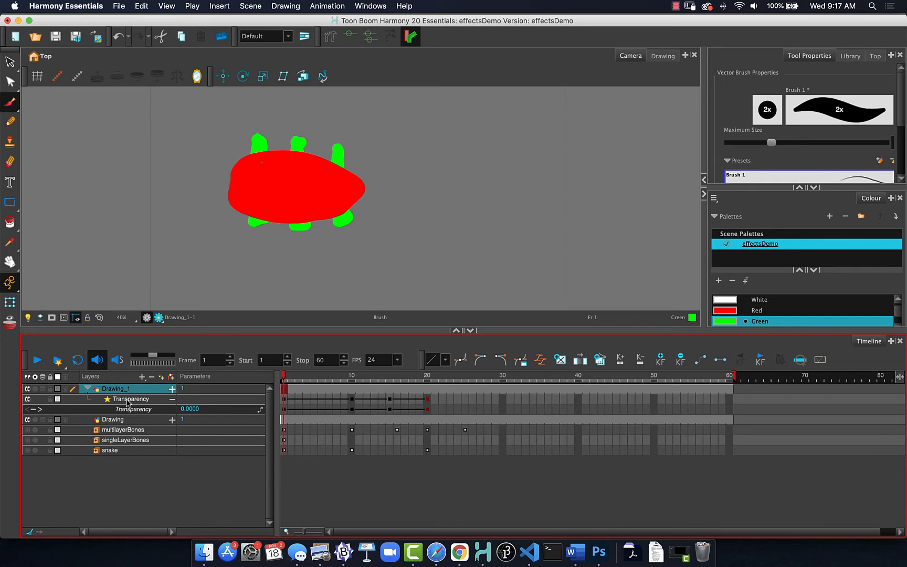
left_click(109, 402)
left_click(152, 377)
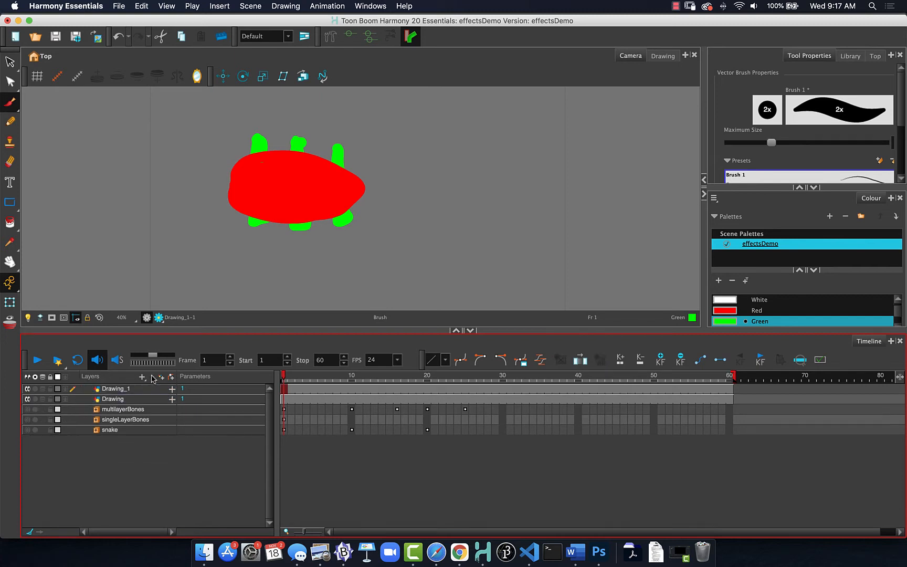
Group the Drawing_1 and Drawing layers together.
left_click(107, 392)
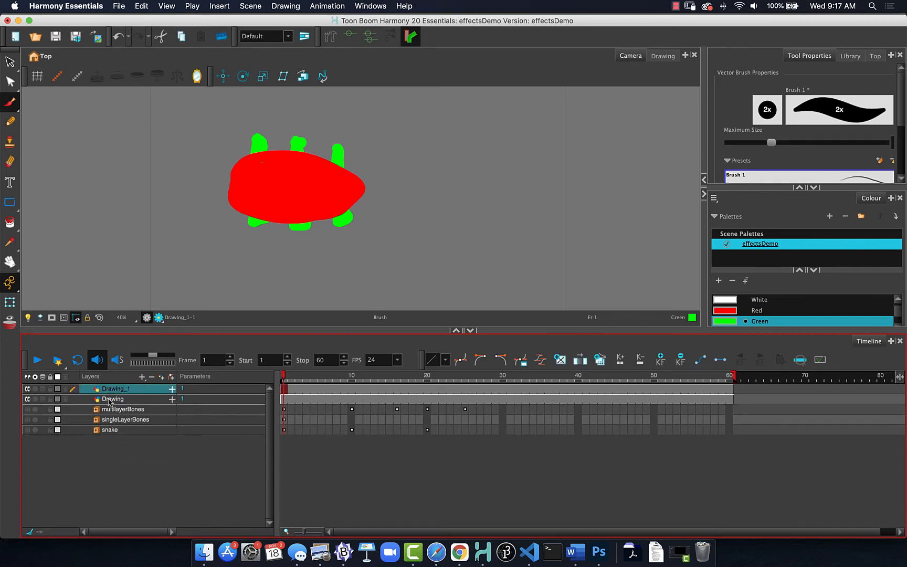
left_click(108, 401, "shift")
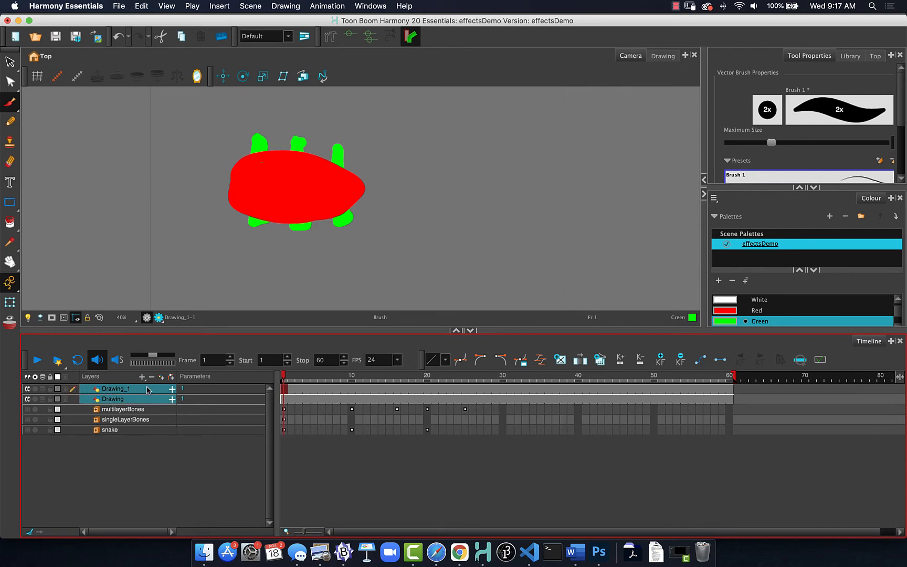
right_click(117, 392)
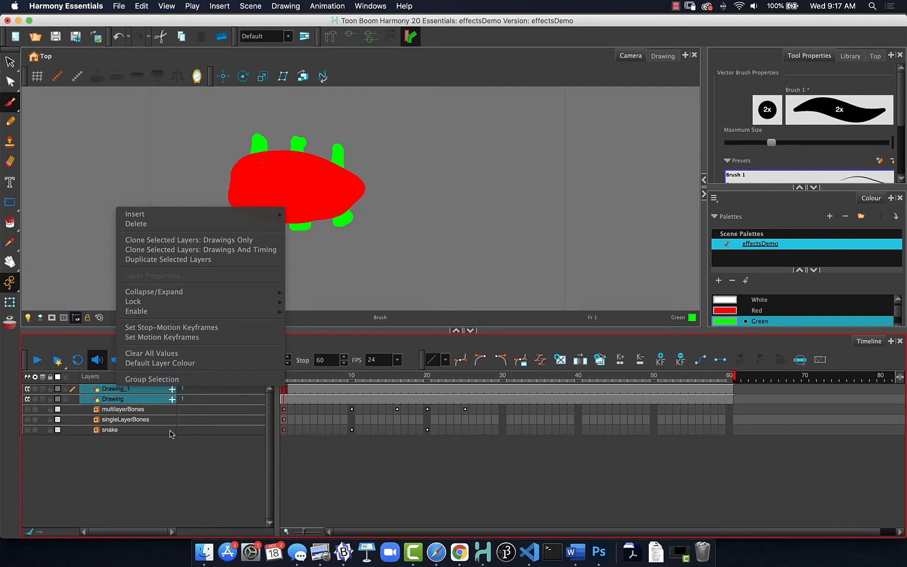
left_click(156, 466)
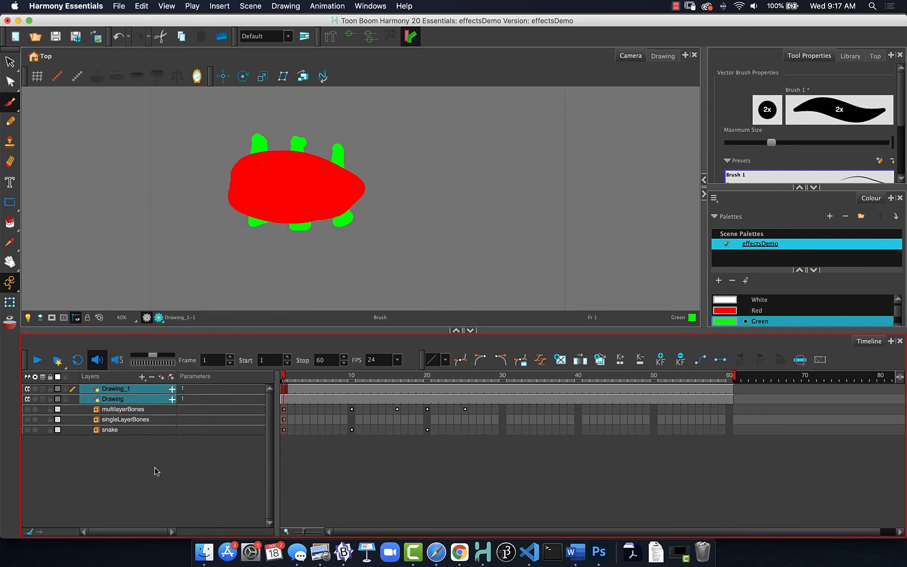
left_click(141, 6)
mouse_move(163, 243)
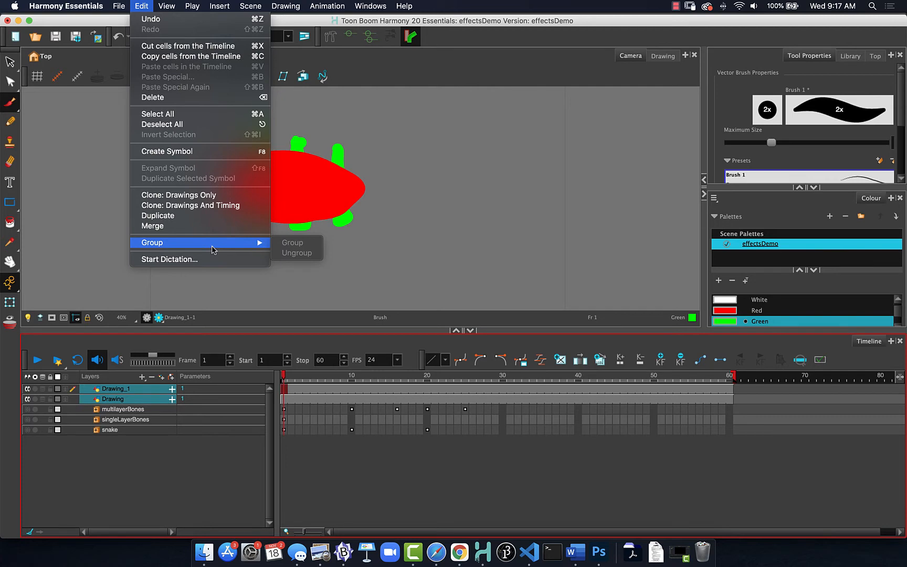
left_click(119, 430)
right_click(123, 395)
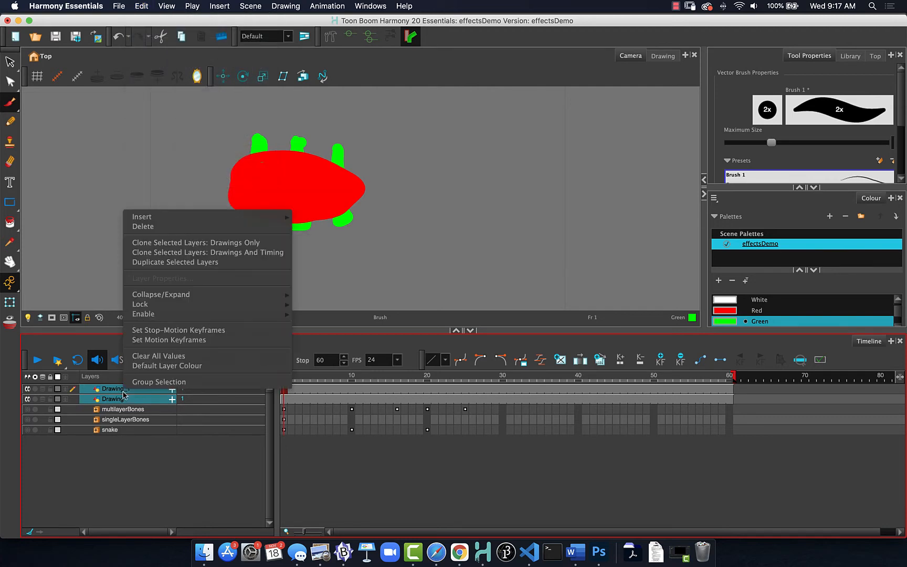
left_click(150, 383)
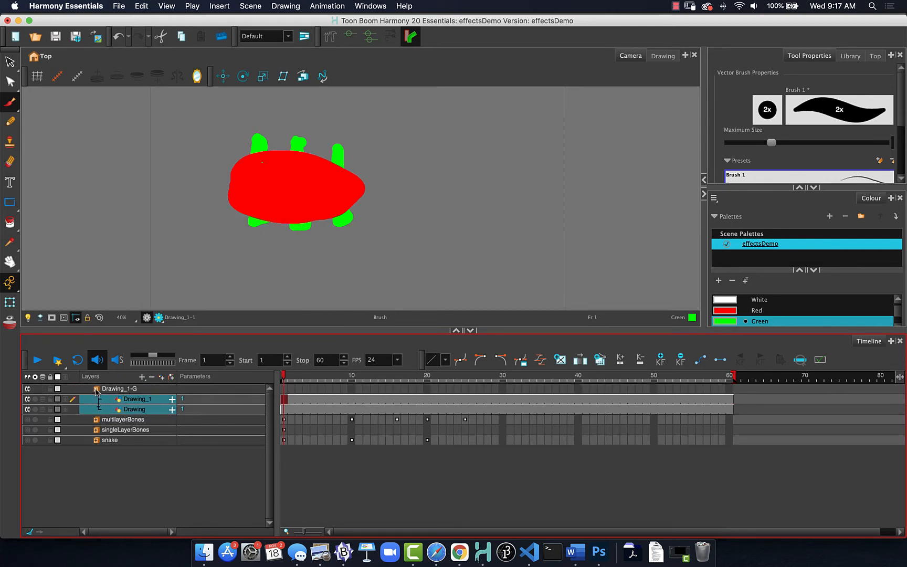
Collapse the new group holding the two drawing layers and rename it transp.
left_click(96, 390)
left_click(111, 392)
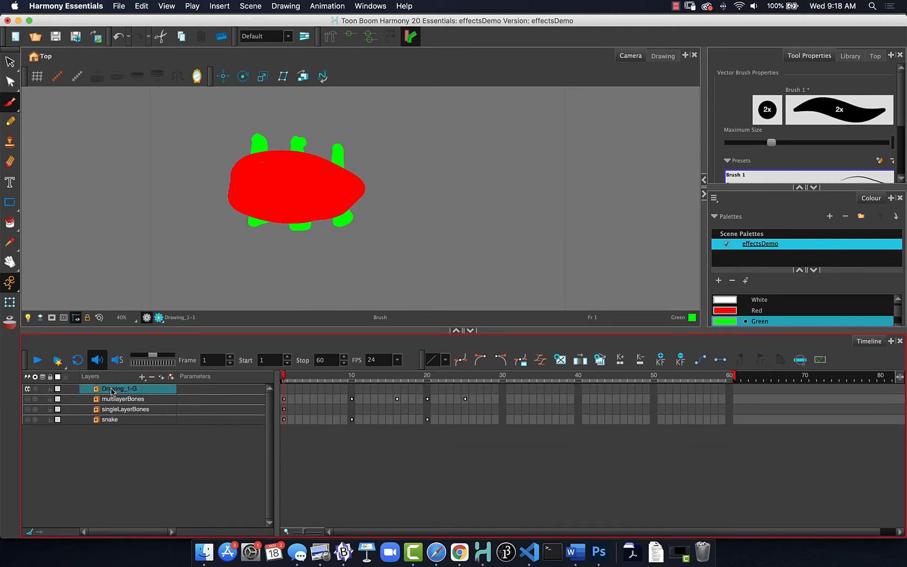
double_click(112, 390)
type("transp")
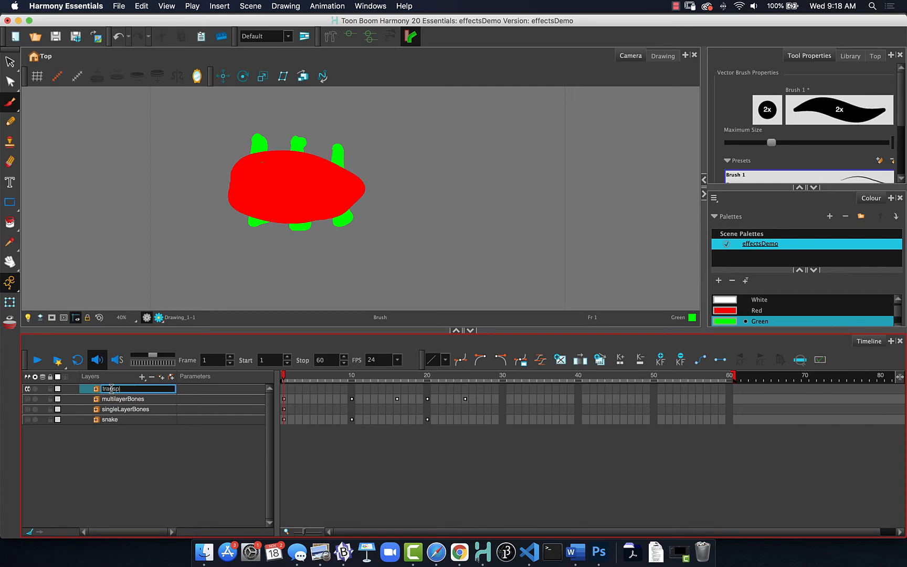
key("Return")
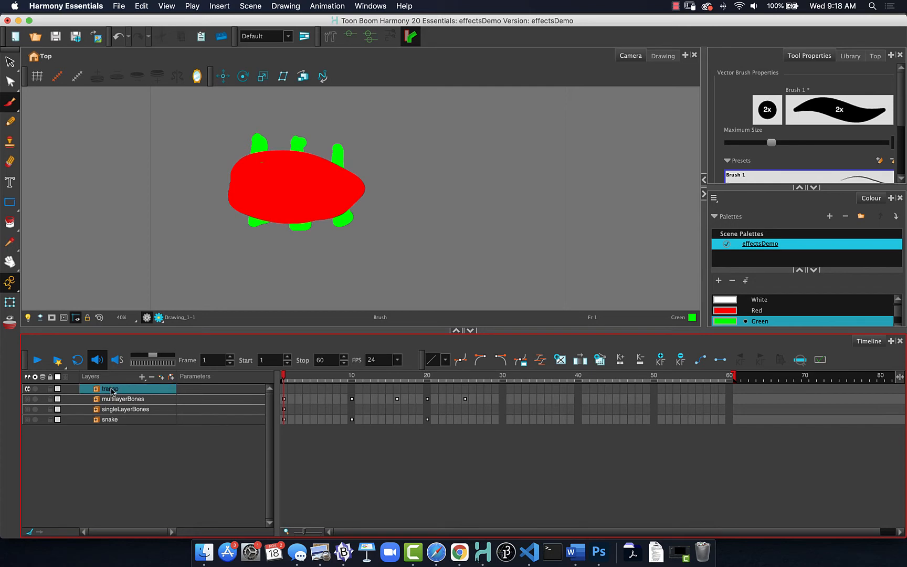
Add a Transparency effect to the transp group.
left_click(142, 377)
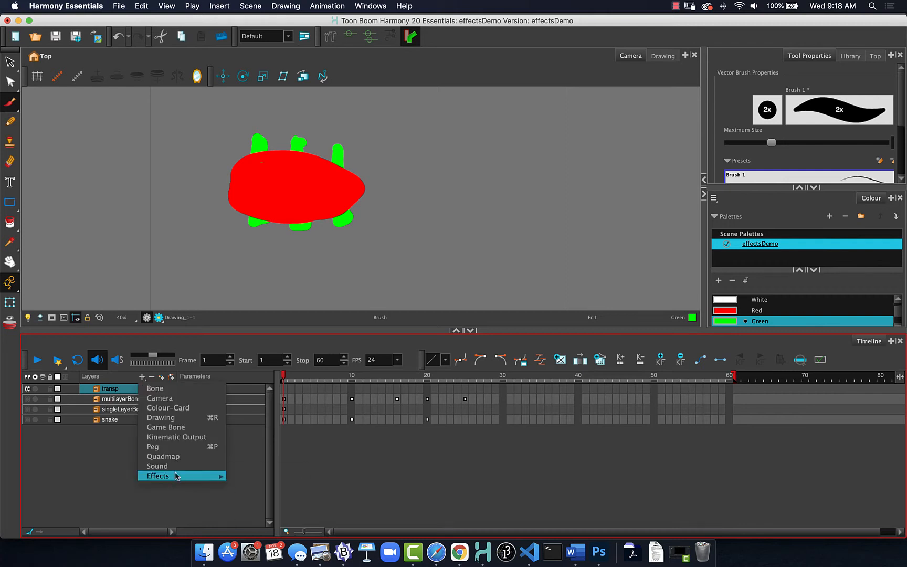
mouse_move(176, 475)
left_click(252, 529)
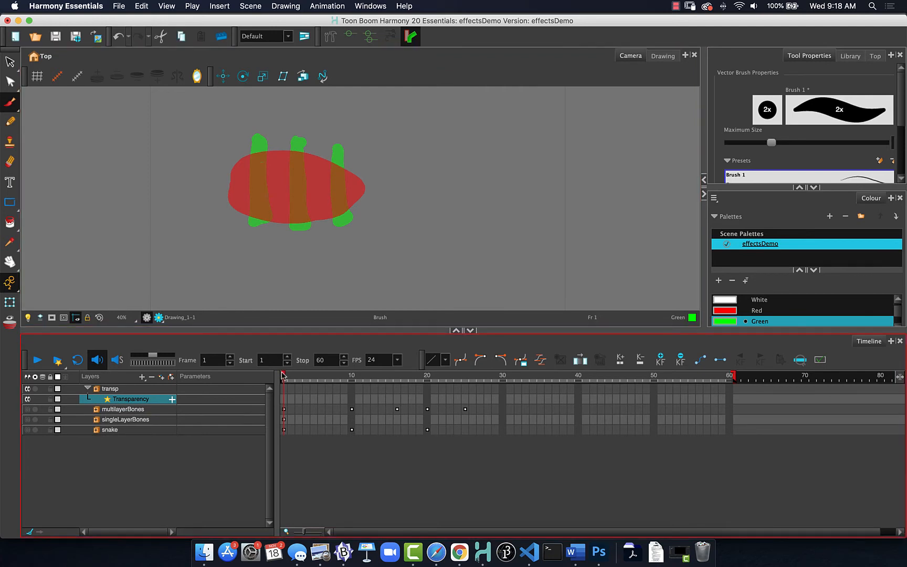
mouse_move(285, 377)
left_mouse_down()
mouse_move(311, 377)
mouse_move(274, 376)
left_mouse_up()
Show the effects available for the transp group and the parameters of its Transparency effect.
left_click(97, 391)
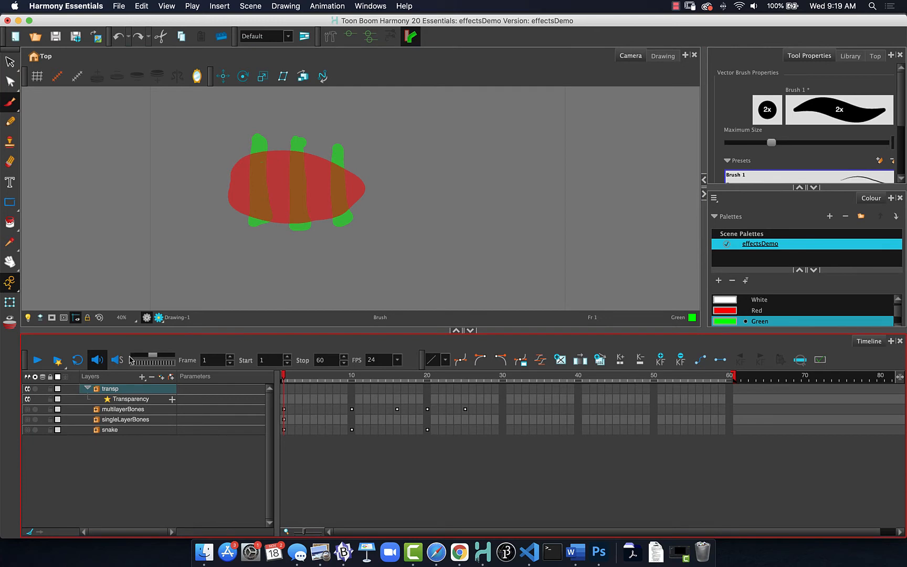
left_click(141, 376)
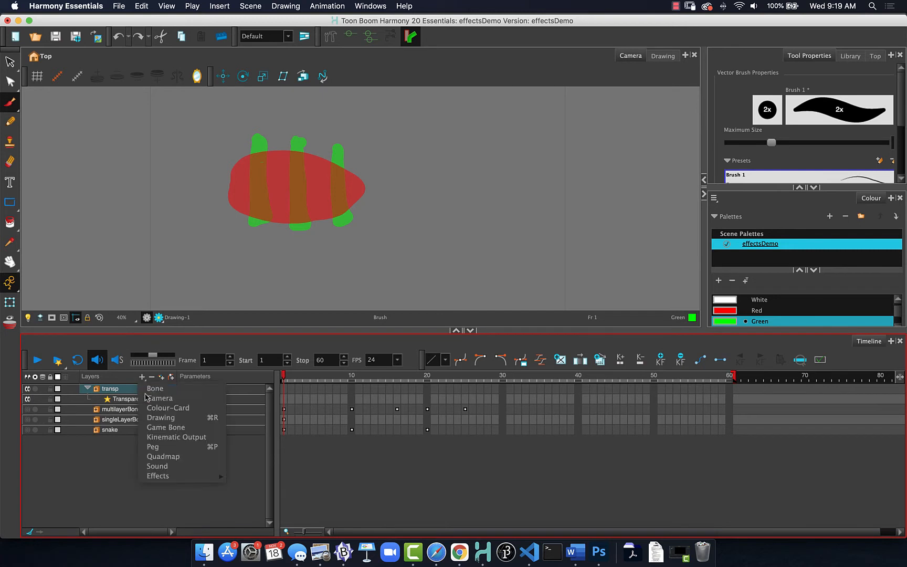
mouse_move(168, 481)
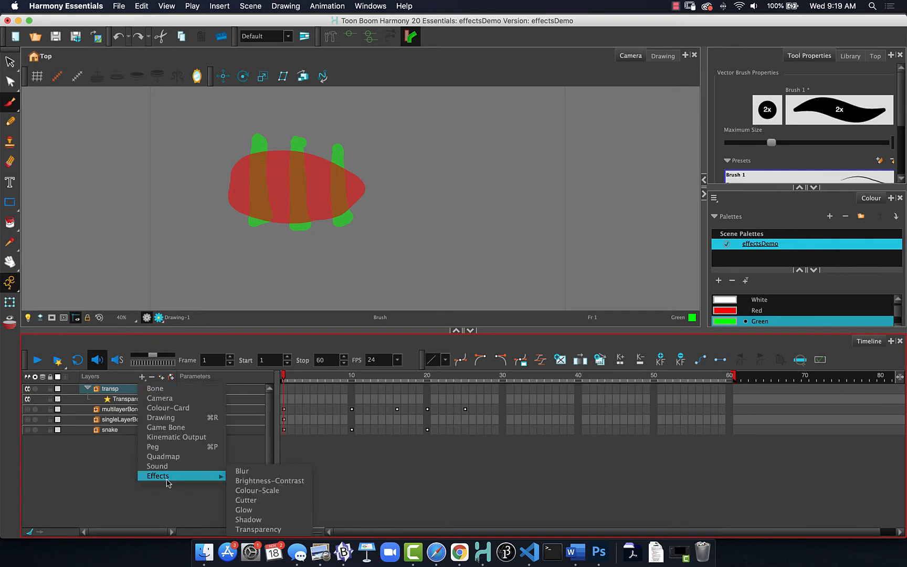
left_click(103, 485)
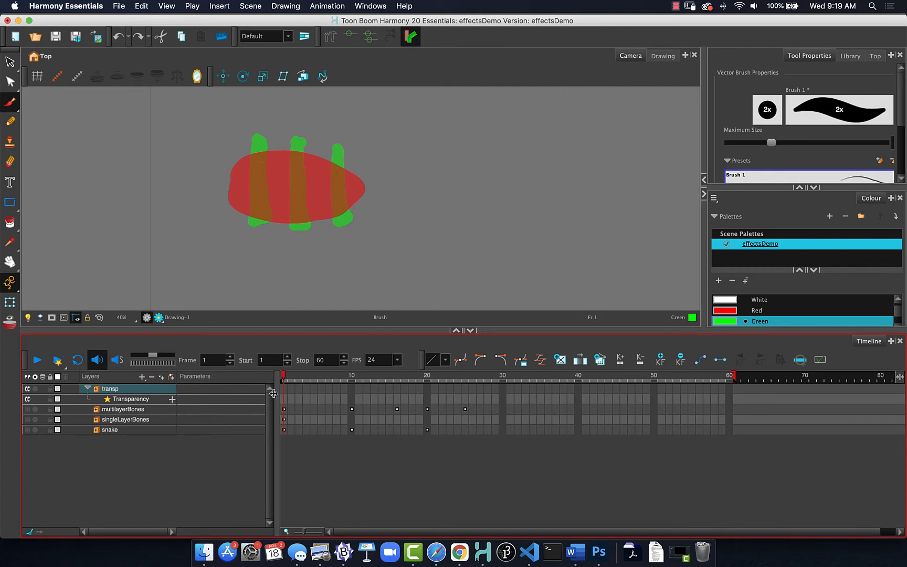
left_click(171, 400)
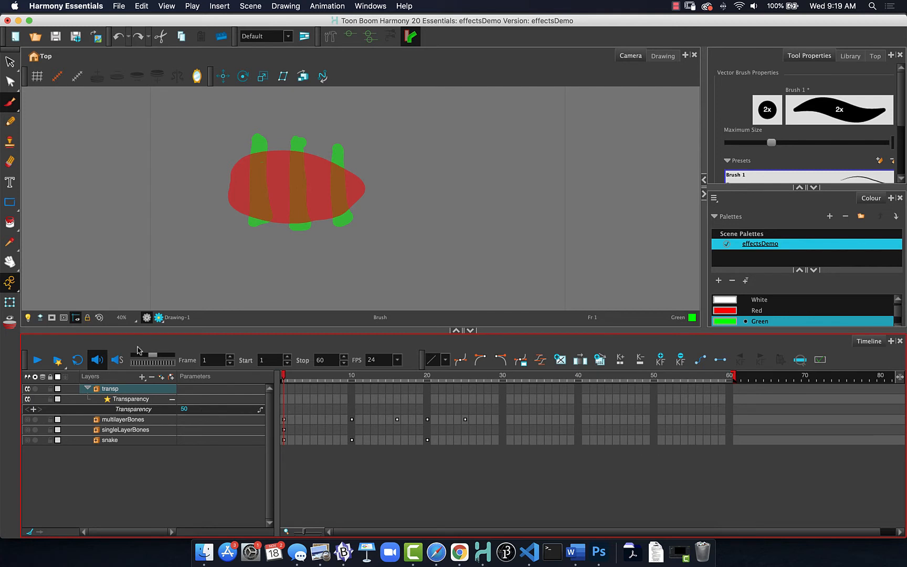
left_click(102, 490)
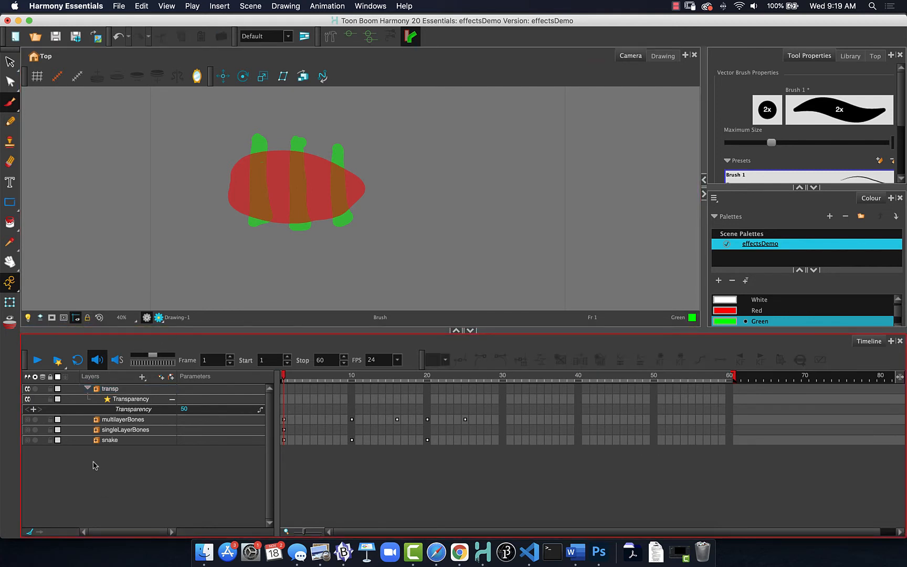
Add a drawing layer named Drawing and paint a thick blue horizontal stroke with a 5x brush across the upper part of the striped shape.
left_click(162, 377)
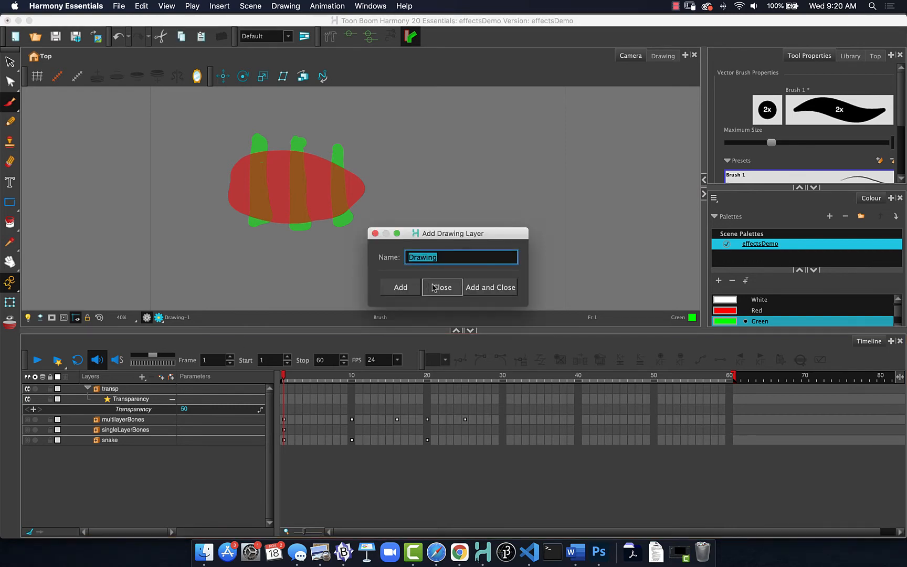
left_click(486, 287)
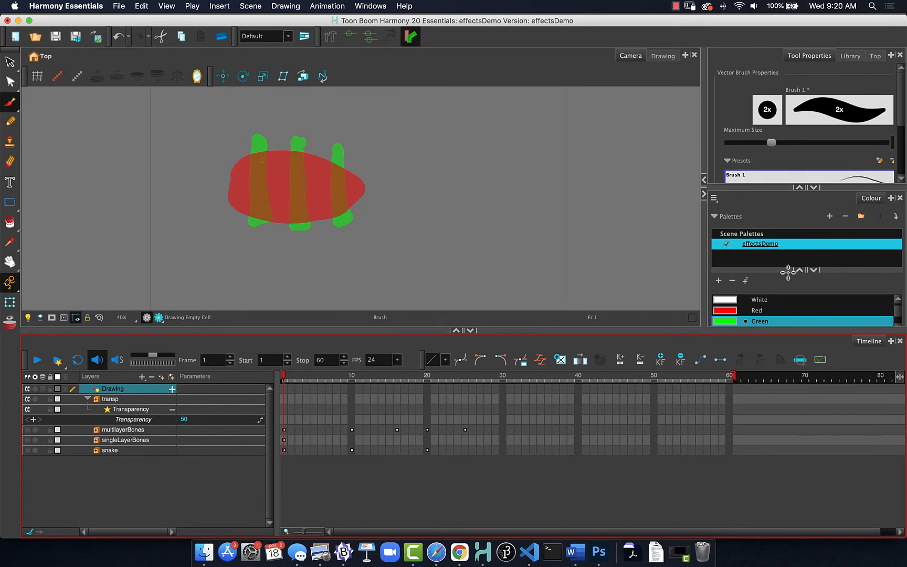
scroll(748, 317, "down", 2)
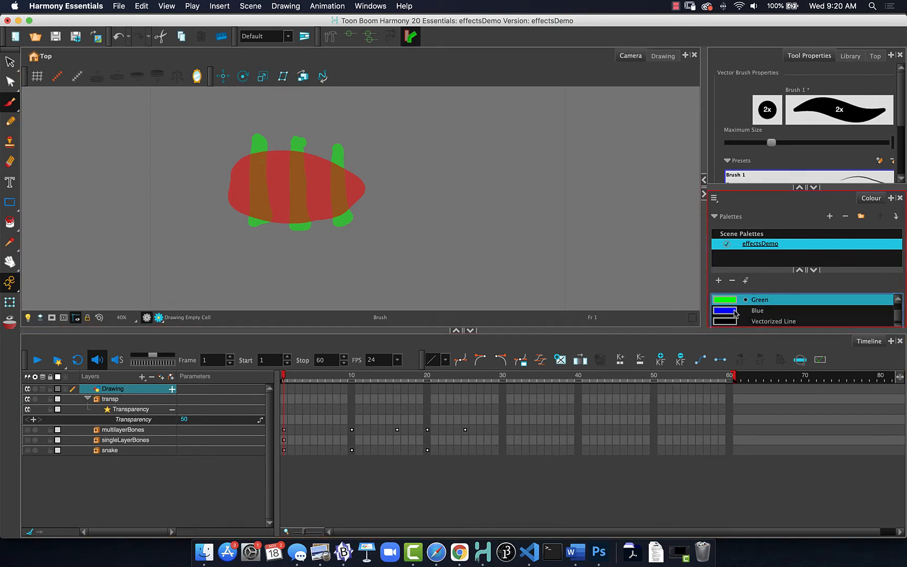
left_click(749, 311)
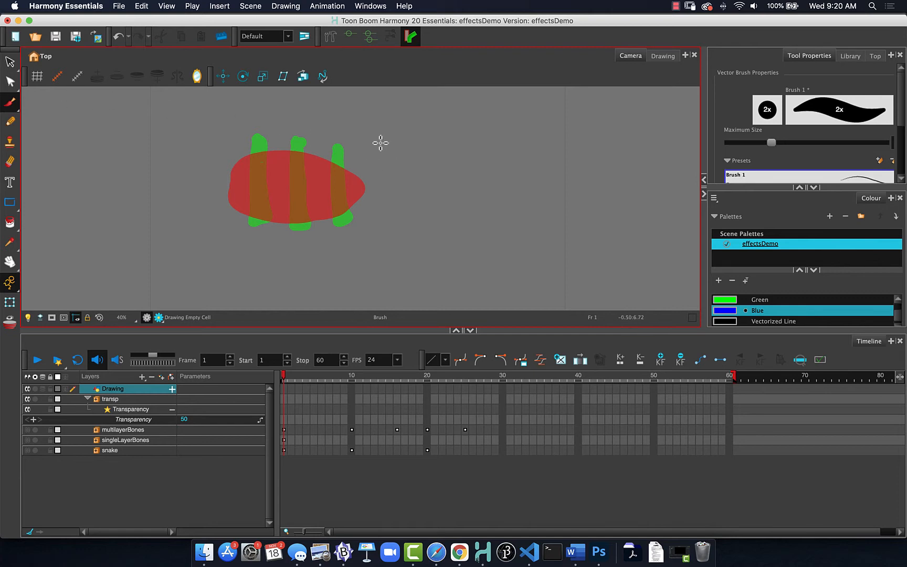
key("o")
left_click_drag(400, 150, 425, 152)
left_click_drag(189, 144, 552, 143)
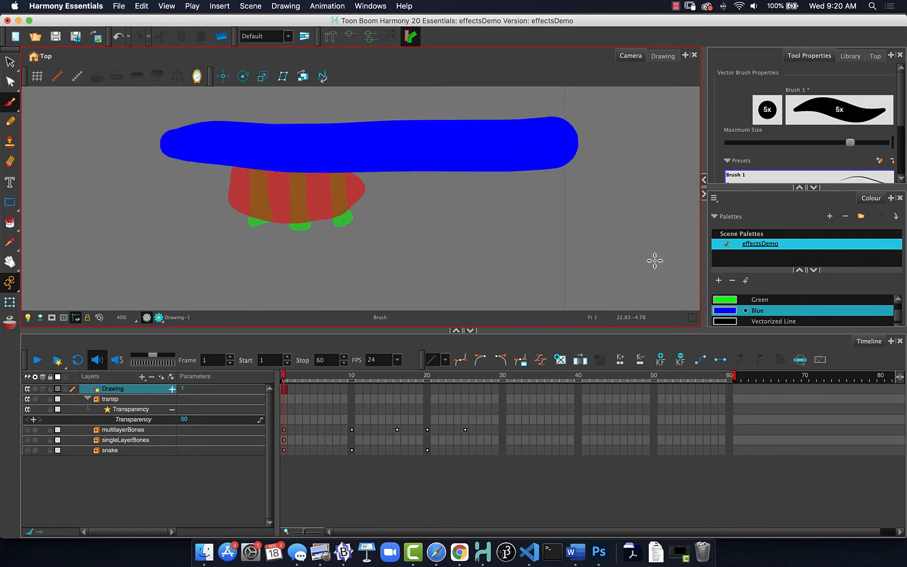
Add a new palette colour set to tan (RGB 232, 190, 127) and paint a horizontal stroke with it just below the blue one.
left_click(722, 313)
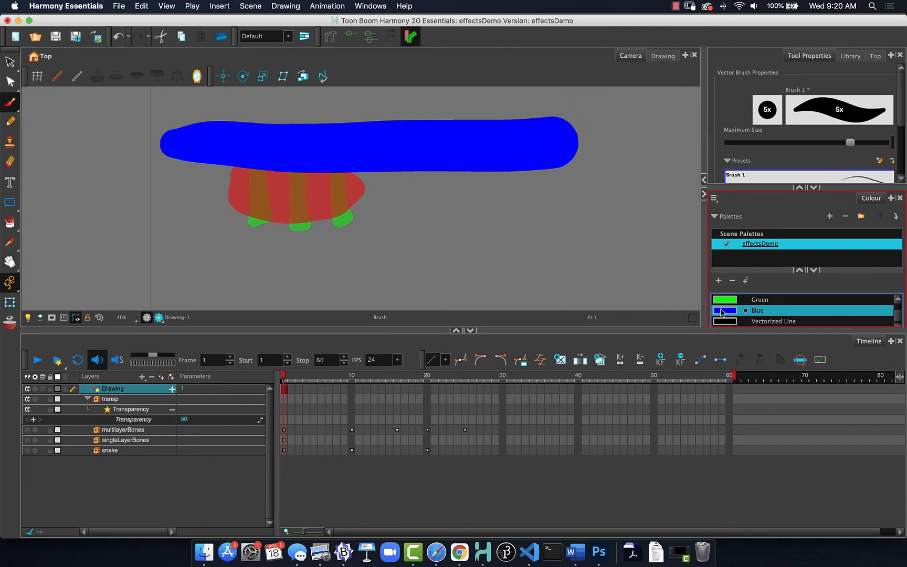
left_click(719, 280)
left_click(723, 323)
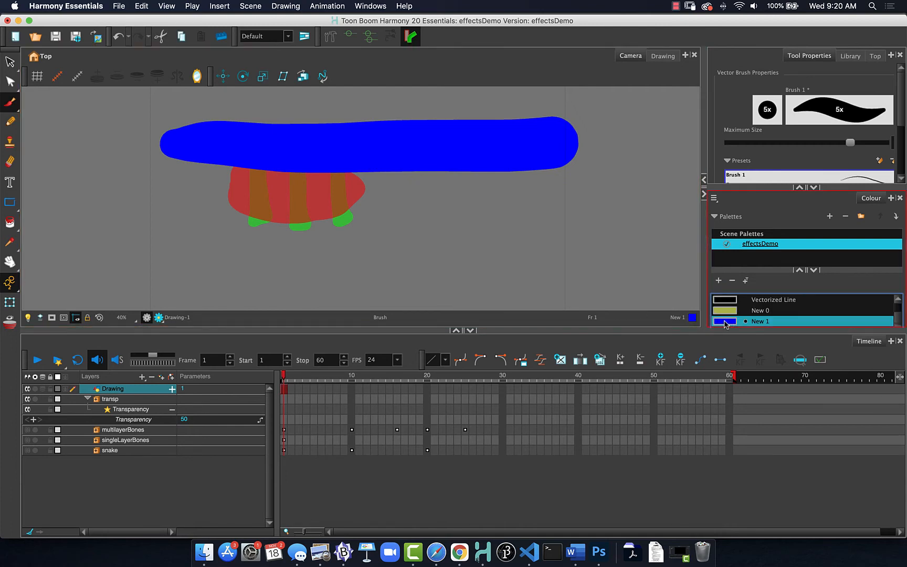
double_click(724, 324)
mouse_move(426, 247)
left_mouse_down()
mouse_move(432, 286)
mouse_move(426, 266)
left_mouse_up()
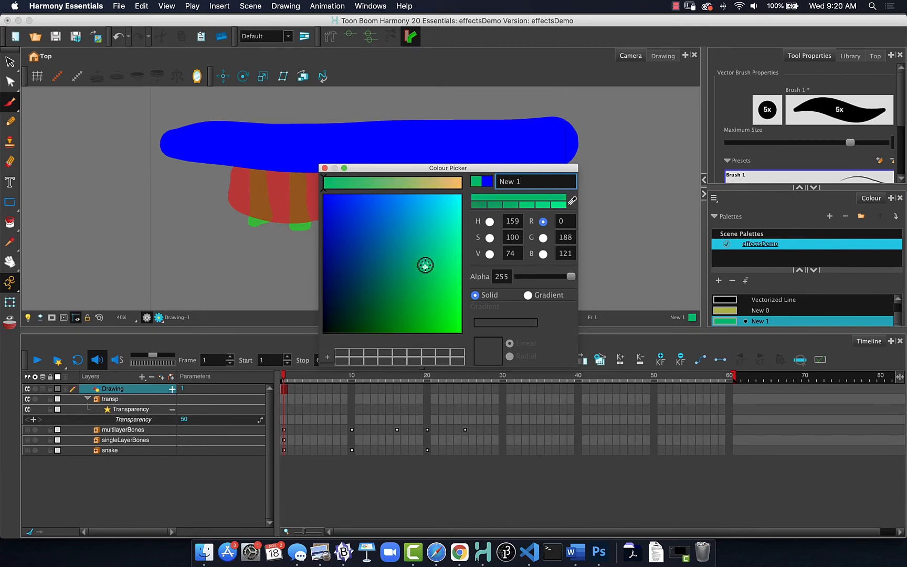
left_click(448, 183)
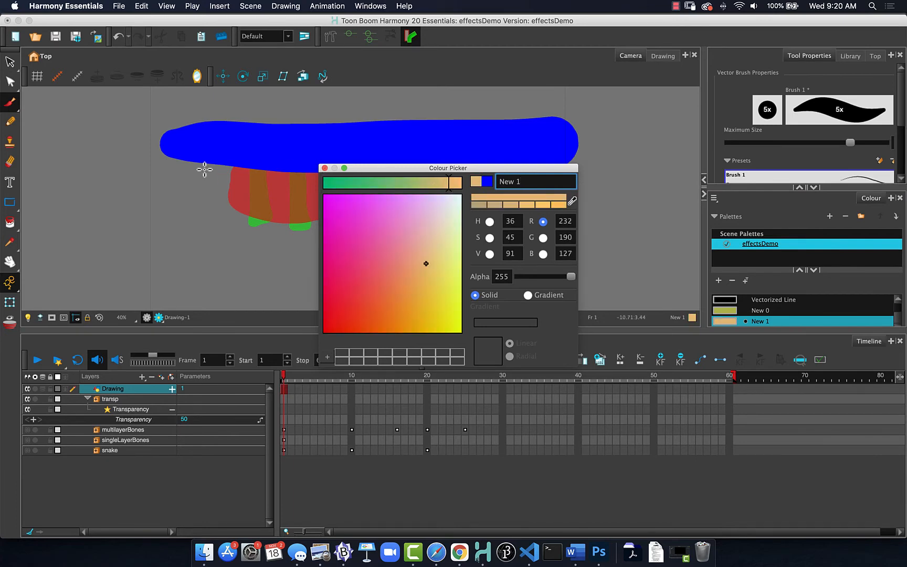
mouse_move(179, 176)
left_mouse_down()
mouse_move(499, 162)
mouse_move(573, 181)
left_mouse_up()
Paint an olive horizontal stroke below the tan one using the New 0 colour.
left_click(724, 312)
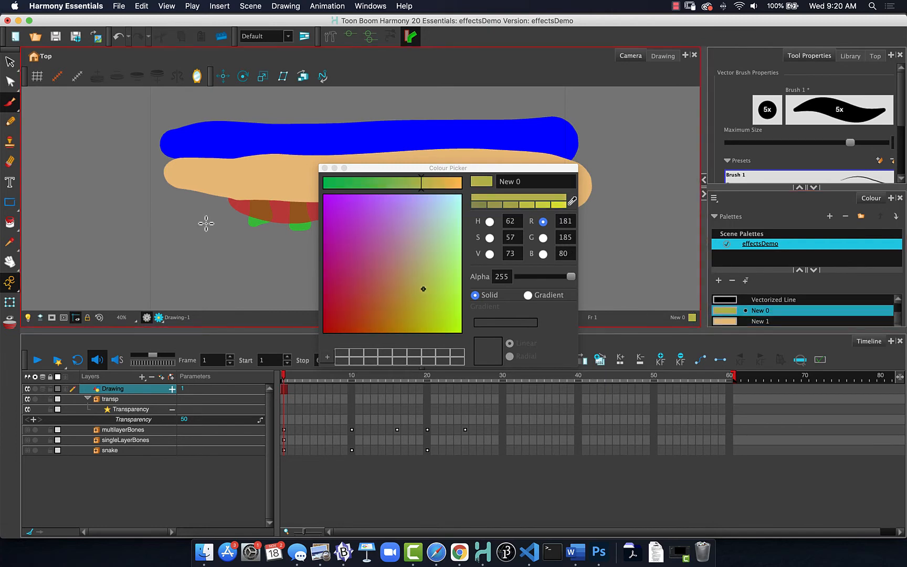
left_click_drag(159, 213, 352, 219)
left_click_drag(524, 219, 568, 224)
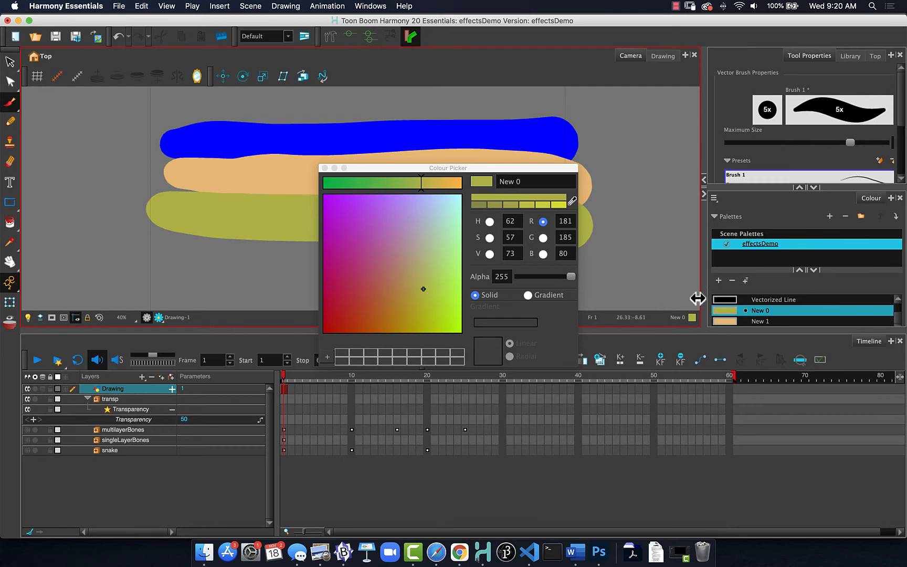
Change the Red swatch to dark red (RGB 172, 63, 33) and paint a horizontal stroke between the tan and olive ones.
left_click_drag(899, 314, 898, 303)
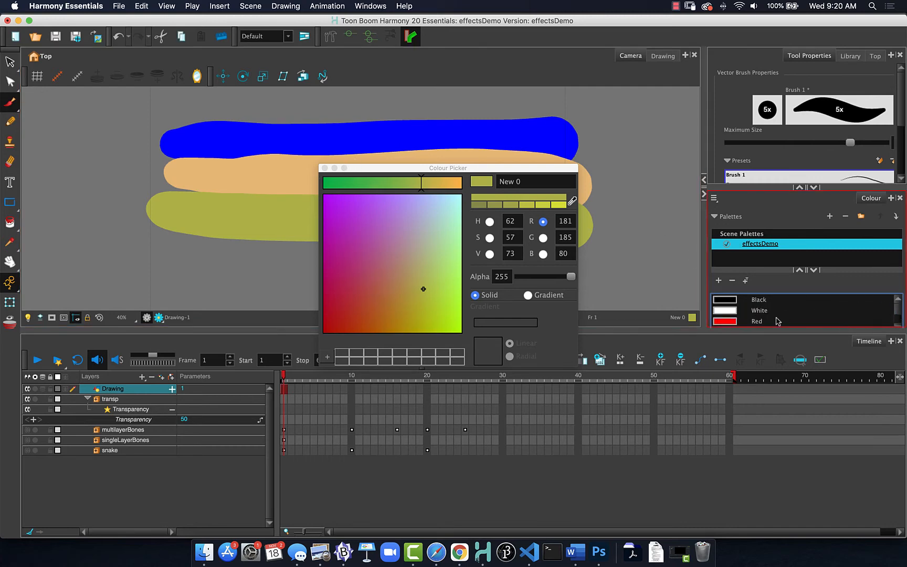
left_click(732, 323)
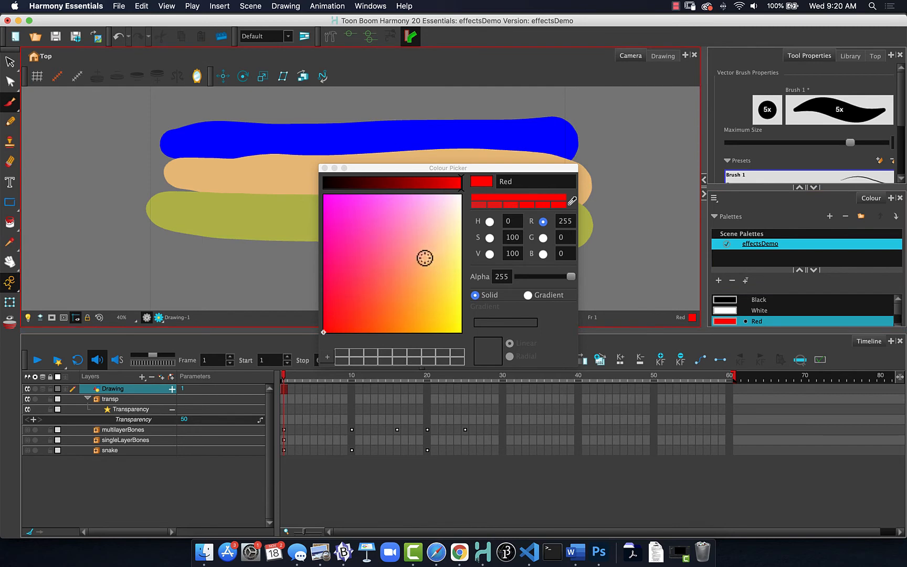
left_click_drag(423, 258, 411, 237)
left_click_drag(429, 183, 410, 184)
left_click_drag(399, 254, 357, 314)
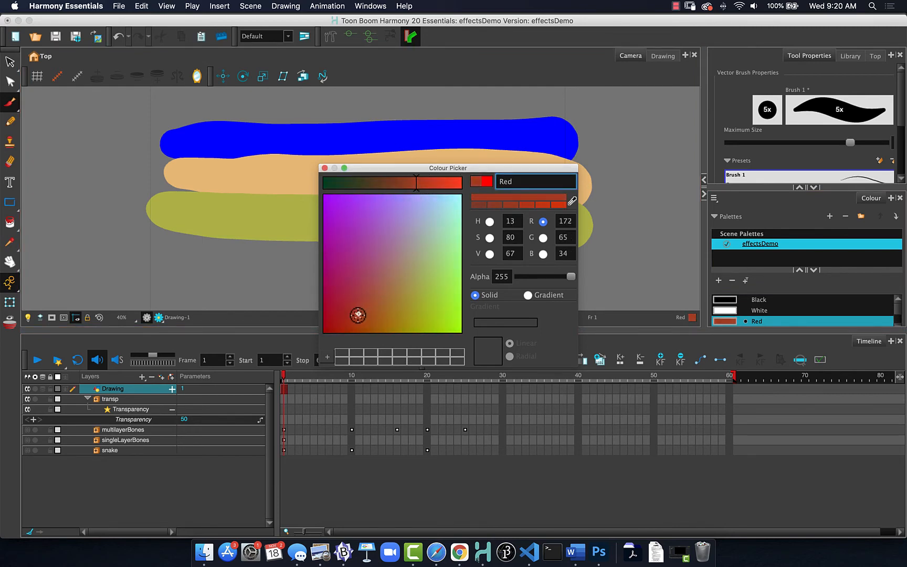
mouse_move(188, 185)
left_mouse_down()
mouse_move(566, 190)
mouse_move(644, 200)
left_mouse_up()
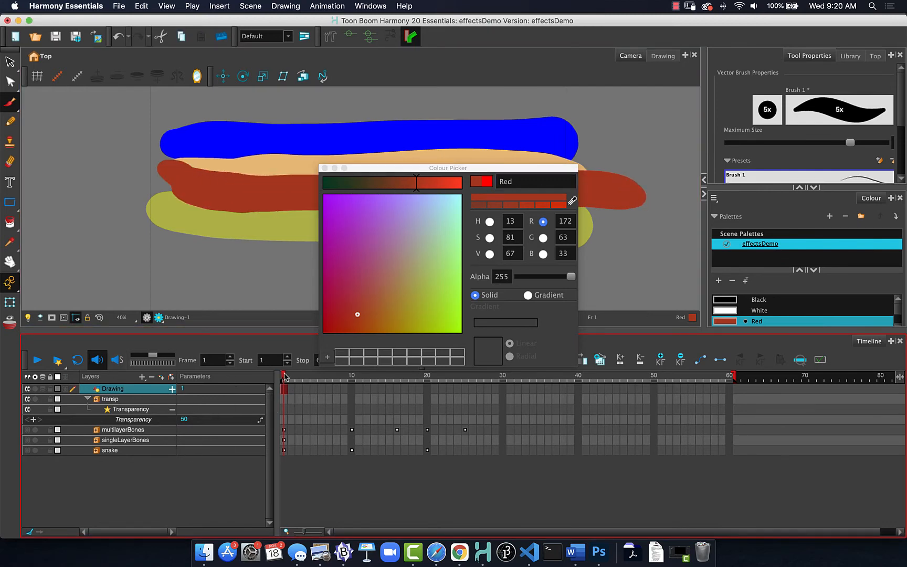
Extend the Drawing layer's exposure to frame 60, move the layer below the transp group, and close the Colour Picker.
left_click(731, 389)
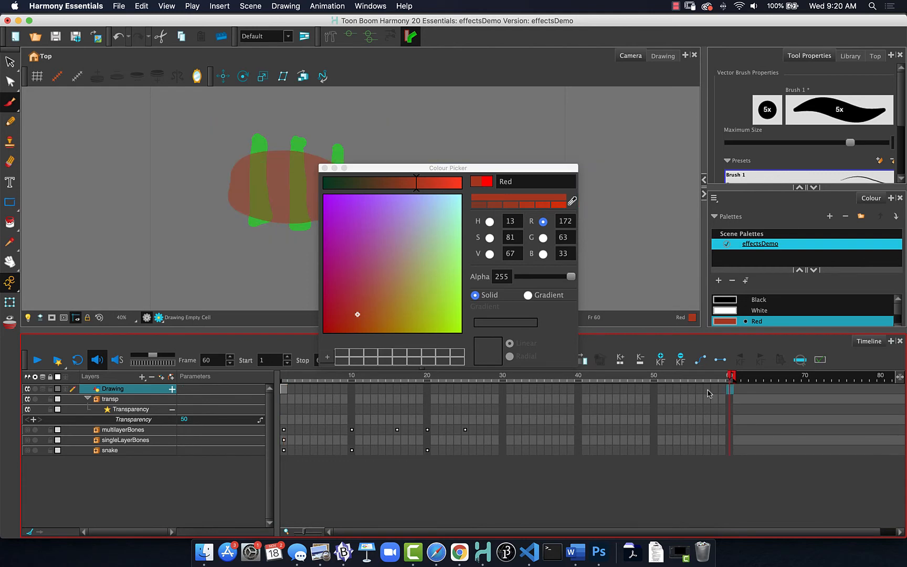
key("F5")
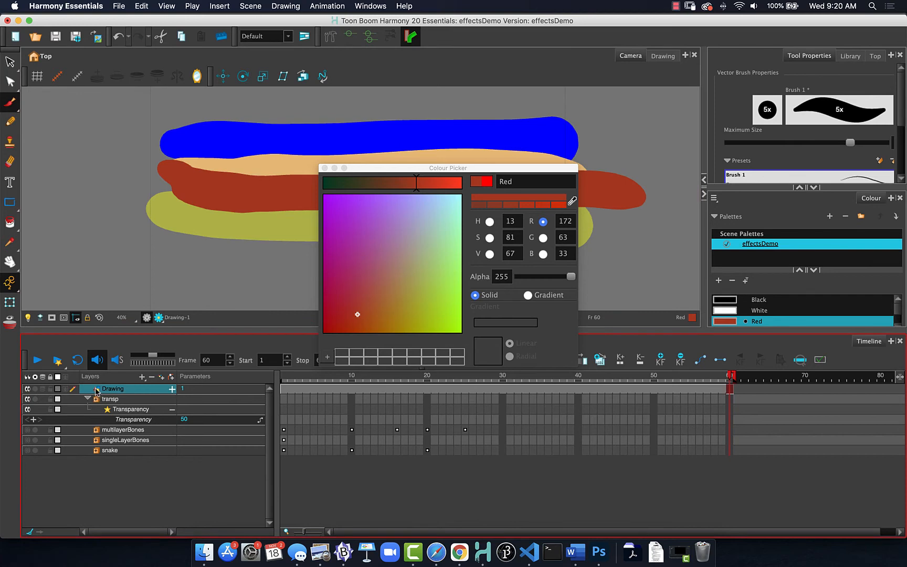
left_click_drag(97, 390, 83, 427)
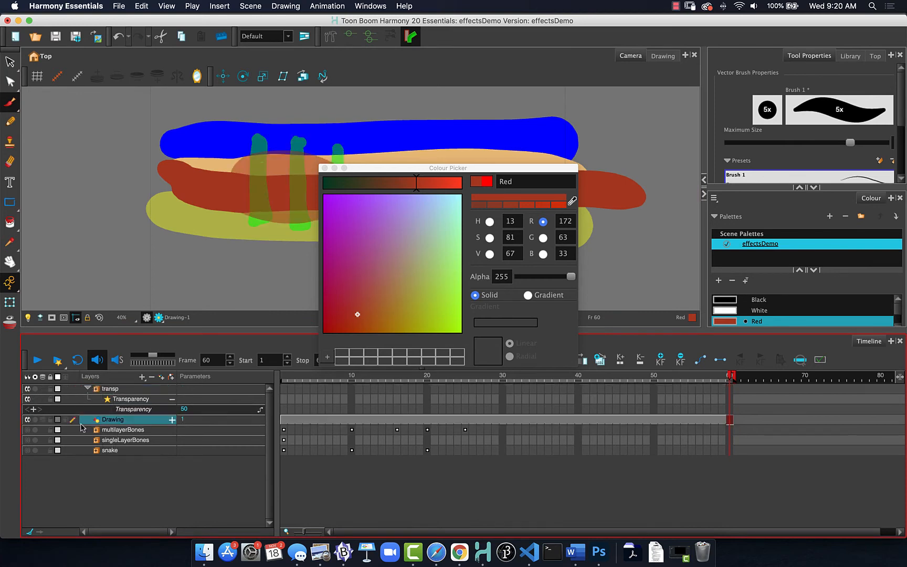
left_click(325, 168)
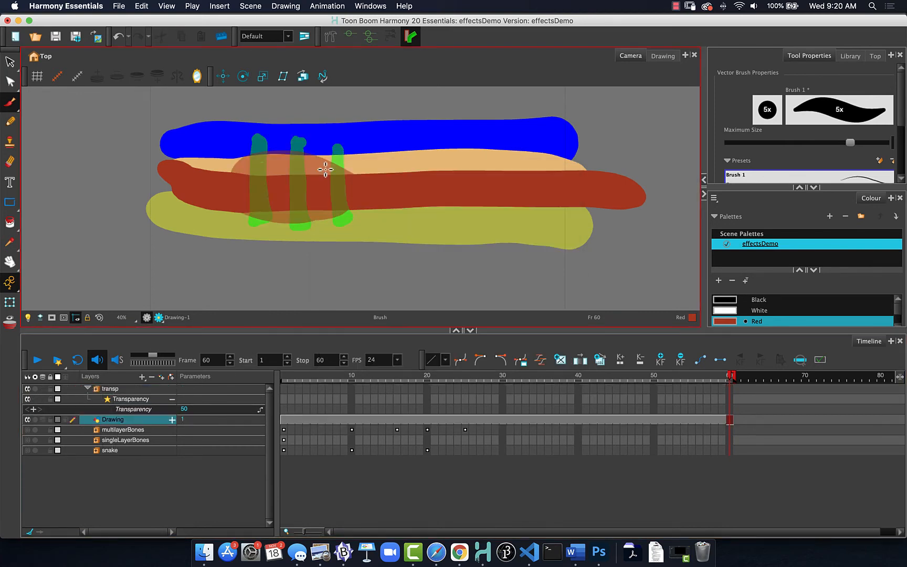
Show the render preview and set the transp group's Transparency to 0 at frame 60.
left_click(159, 318)
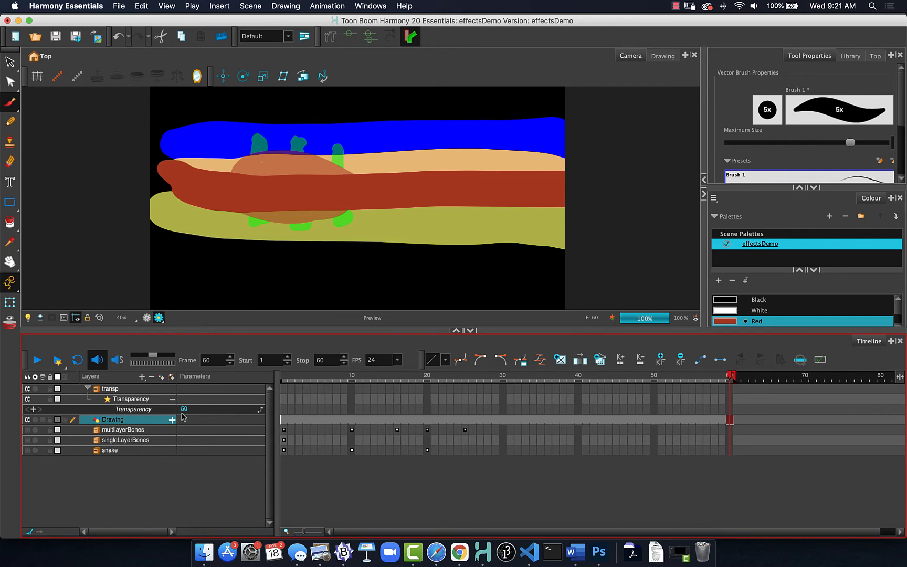
mouse_move(185, 409)
left_mouse_down()
mouse_move(201, 411)
mouse_move(152, 410)
left_mouse_up()
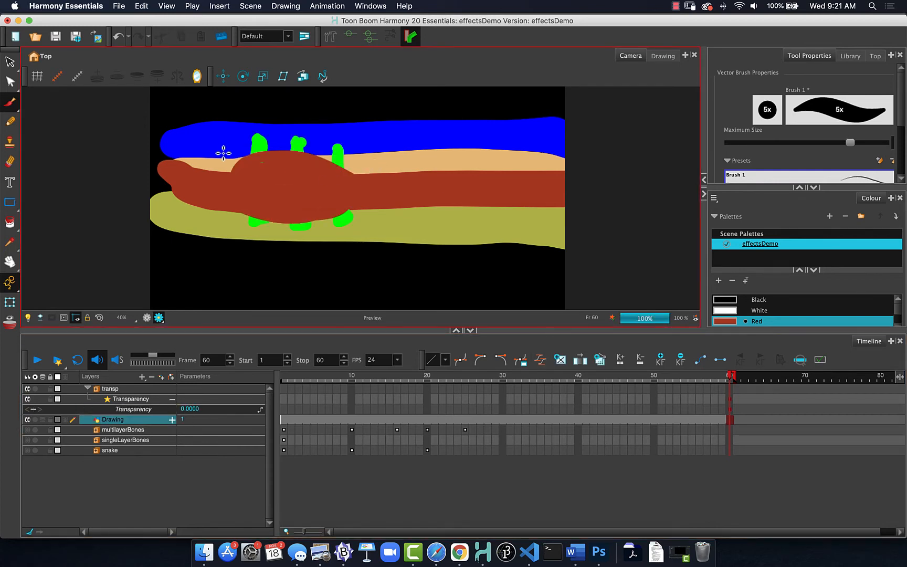
Brighten the Red swatch by raising its red channel to 255.
double_click(726, 322)
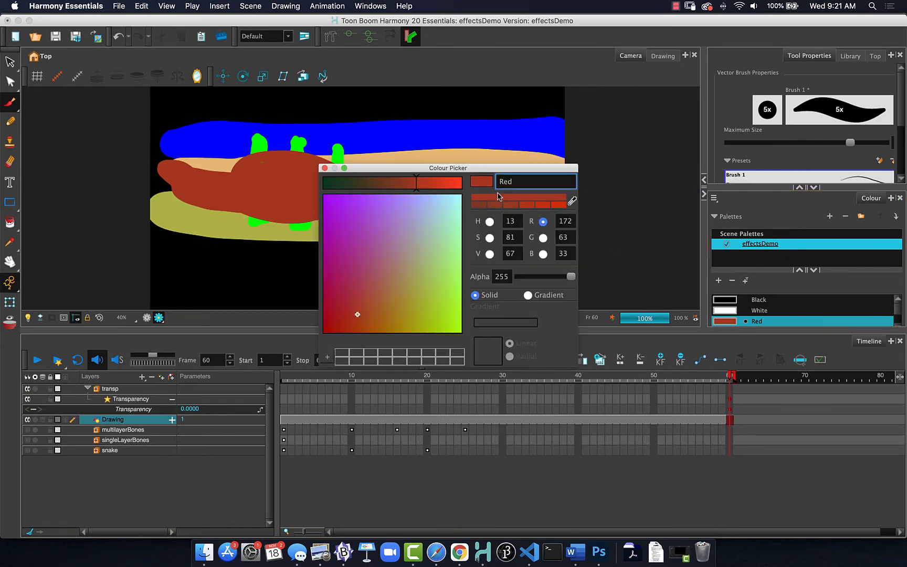
left_click_drag(438, 188, 465, 187)
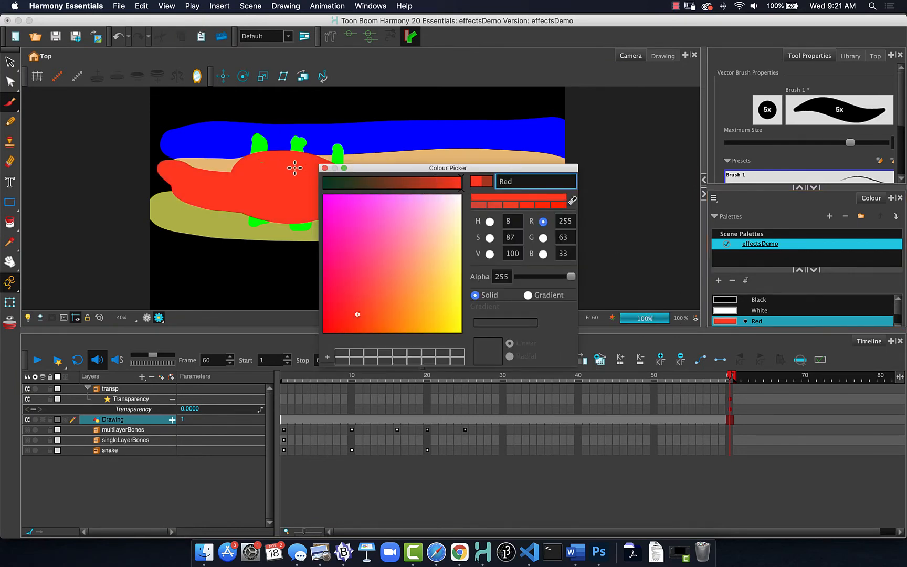
left_click(325, 168)
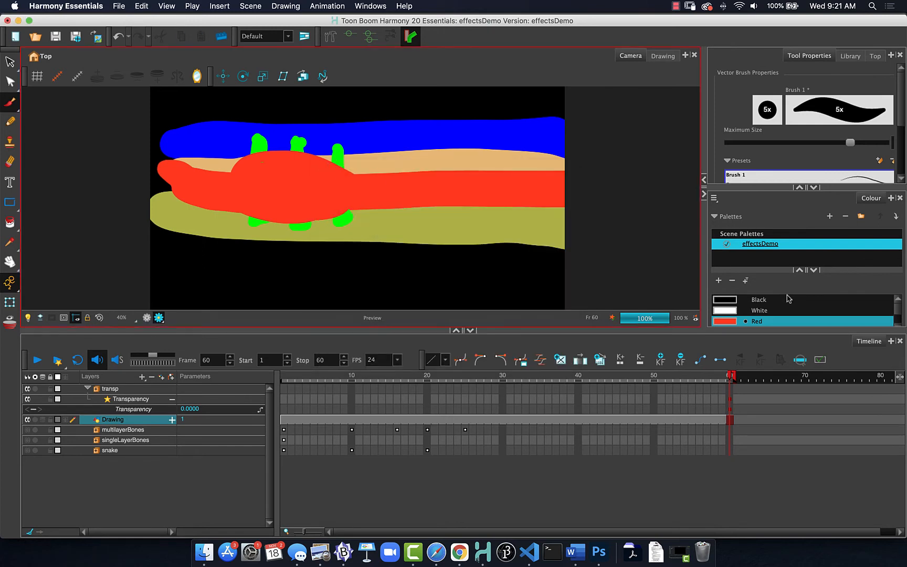
Add a new palette colour set to pink (RGB 255, 141, 198) and fill the Drawing layer's red stroke with it.
left_click(718, 282)
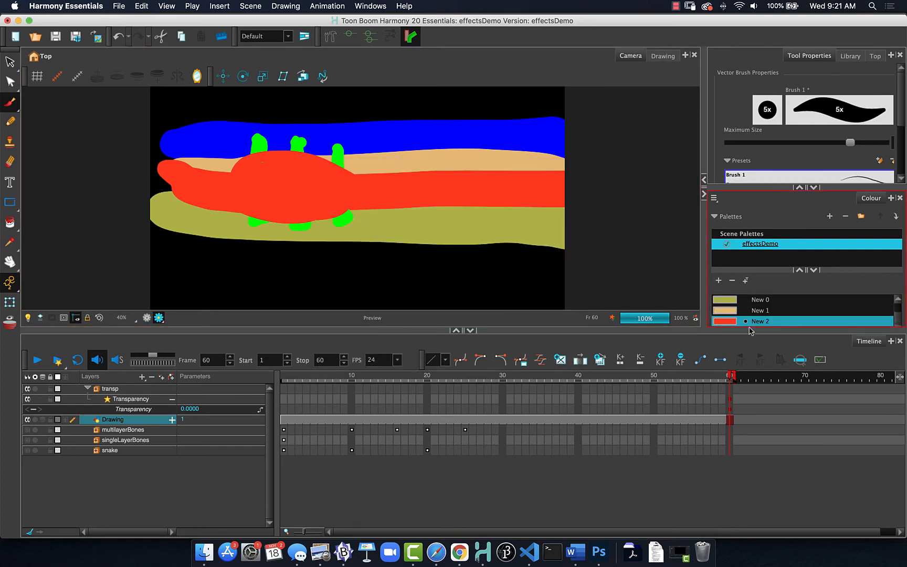
double_click(723, 322)
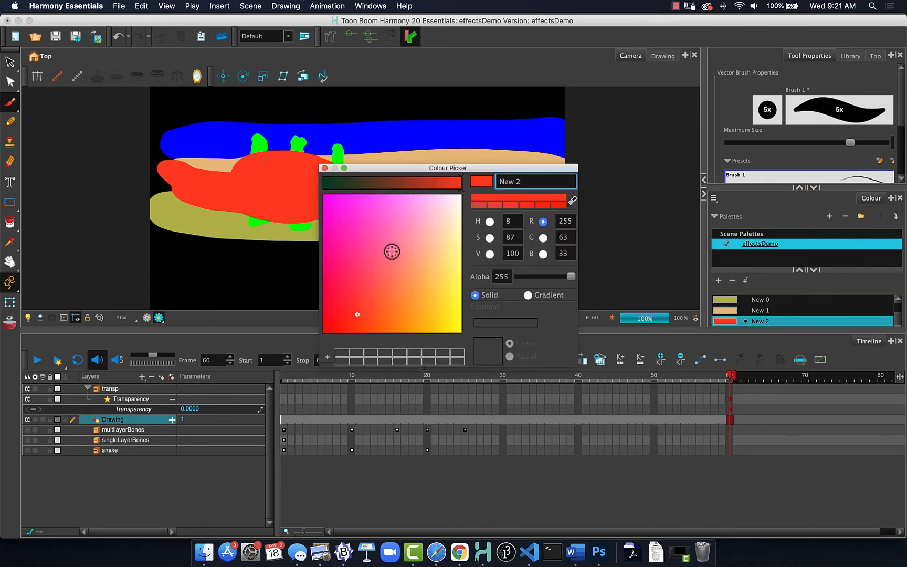
left_click(393, 249)
left_click(414, 223)
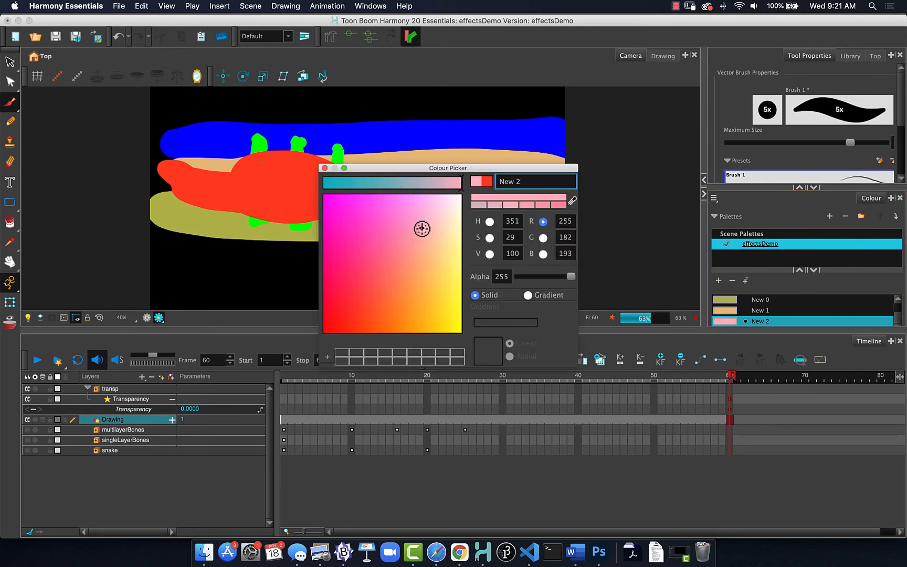
left_click(399, 225)
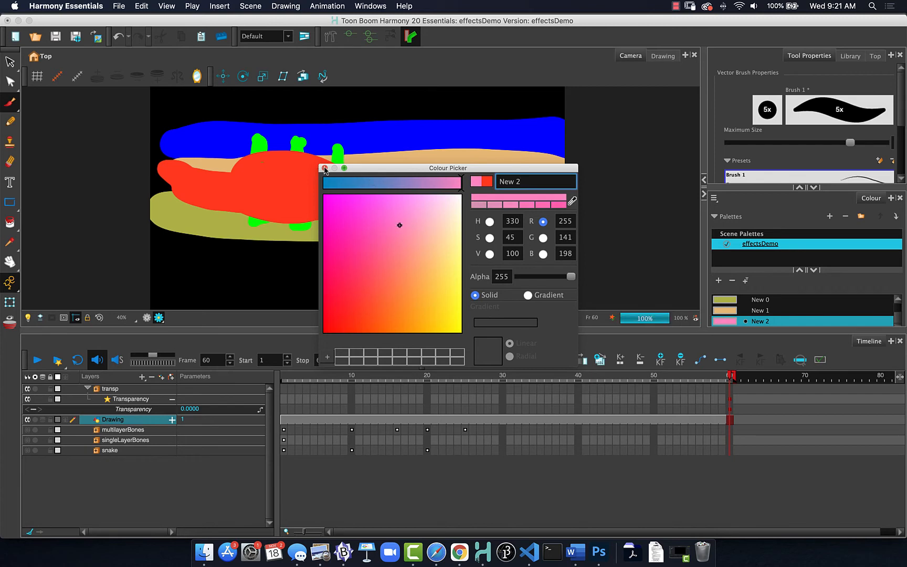
left_click(325, 168)
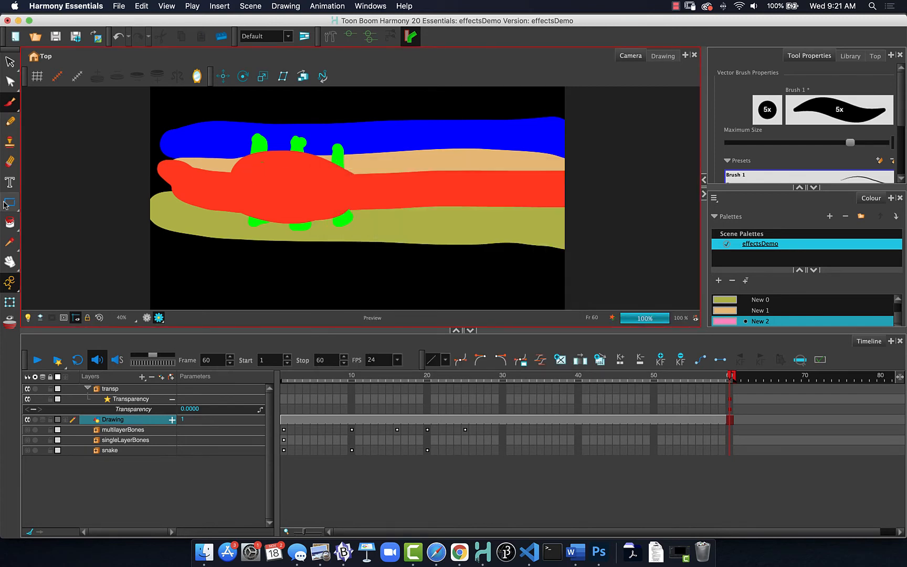
left_click(9, 224)
left_click(378, 192)
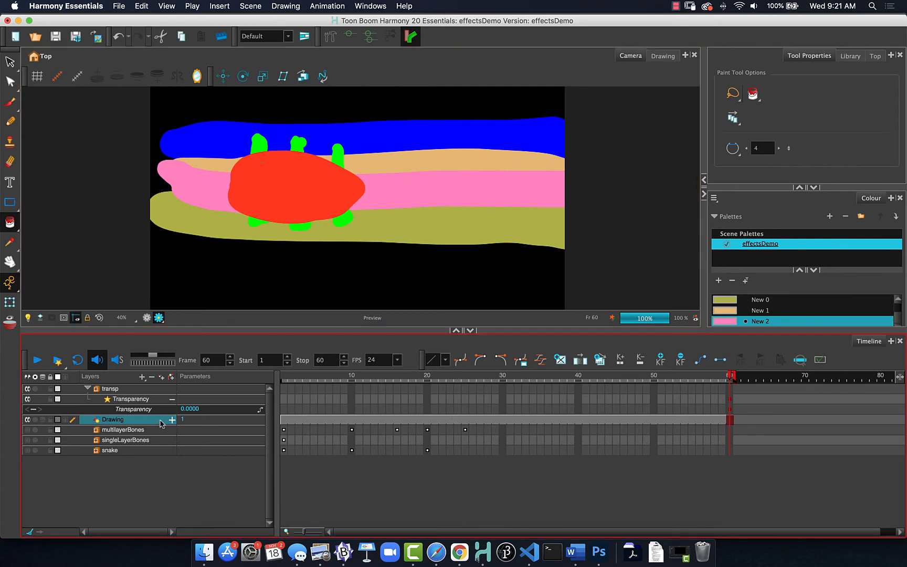
Set the transp group's Transparency to 49 at frame 60 and leave the render preview.
left_click(185, 409)
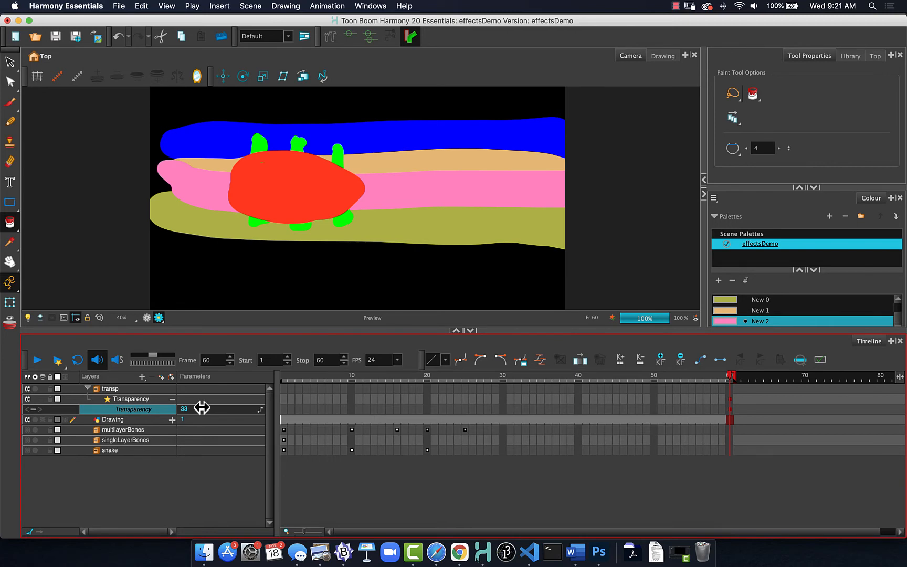
mouse_move(203, 407)
left_mouse_down()
mouse_move(157, 406)
mouse_move(185, 409)
left_mouse_up()
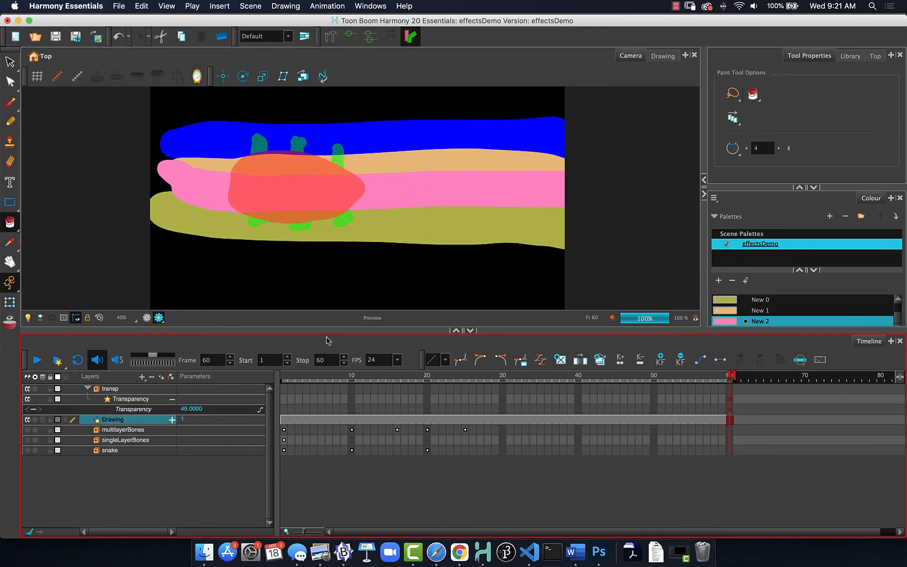
left_click(147, 316)
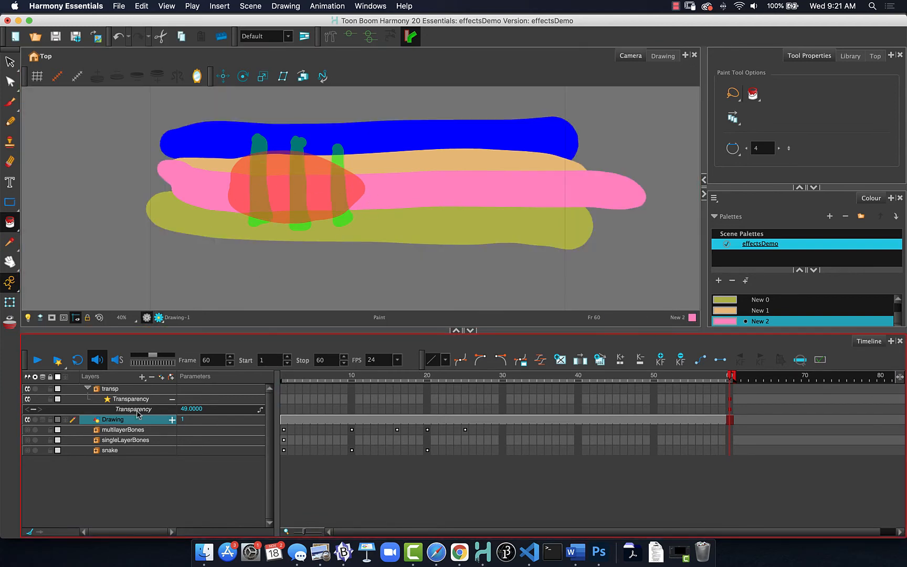
Add a Transparency keyframe for the transp group at frame 1 and set the value to 77 at frame 10.
left_click(285, 391)
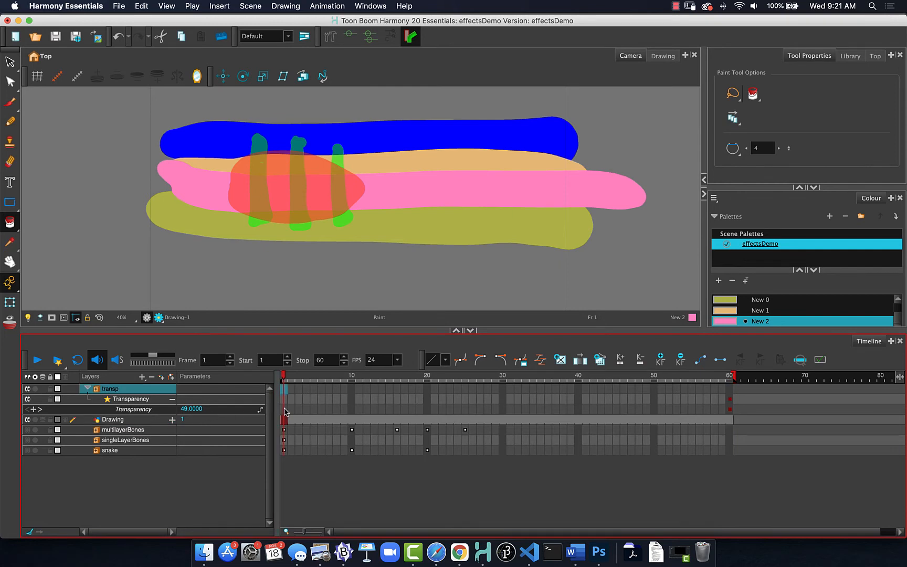
left_click(285, 410)
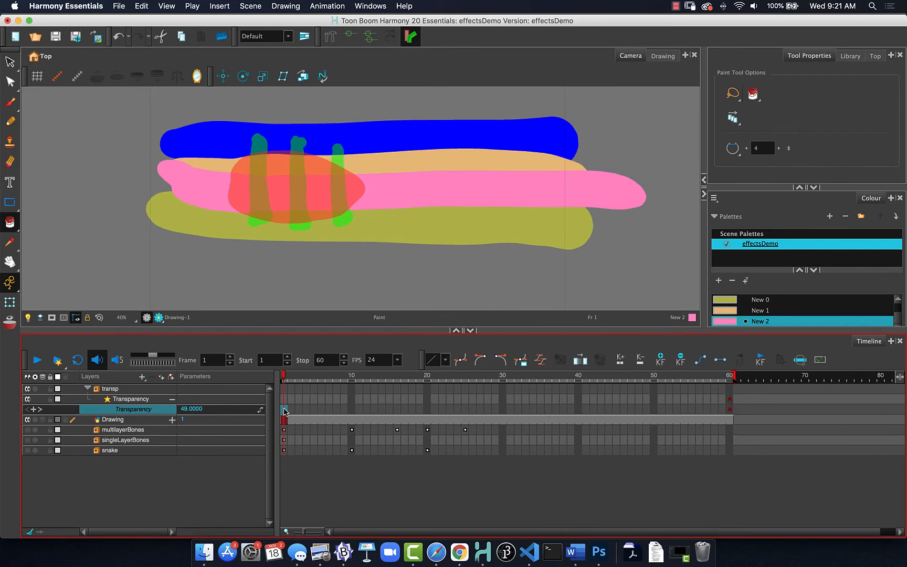
key("F6")
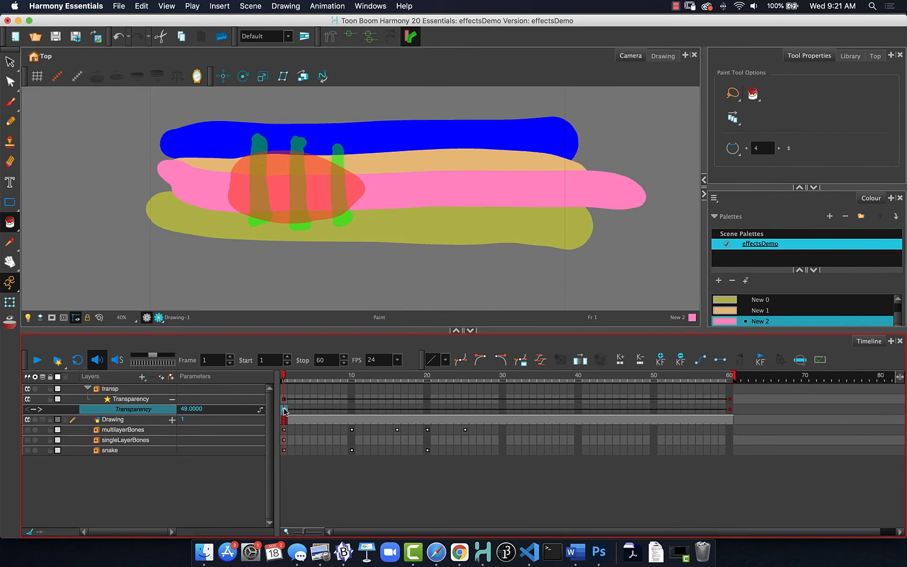
left_click(355, 377)
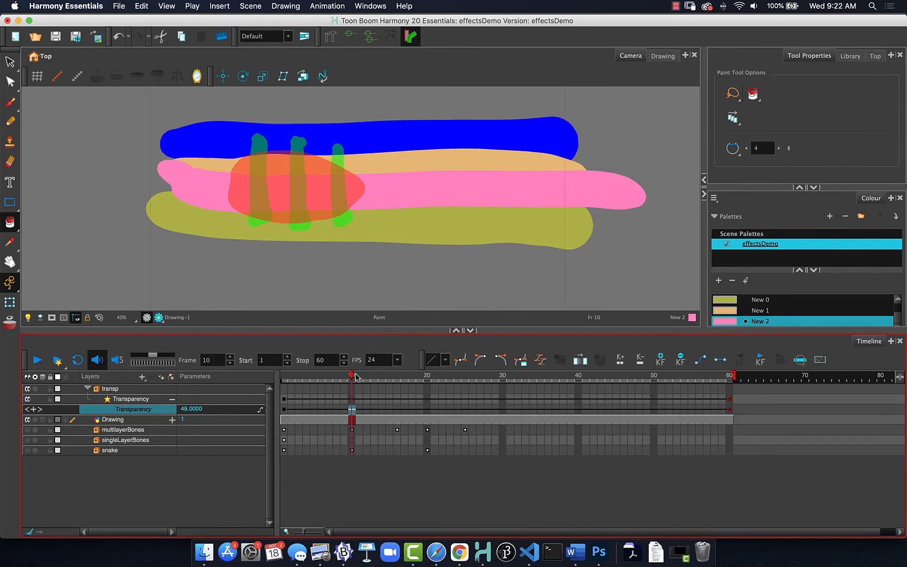
left_click_drag(184, 410, 199, 409)
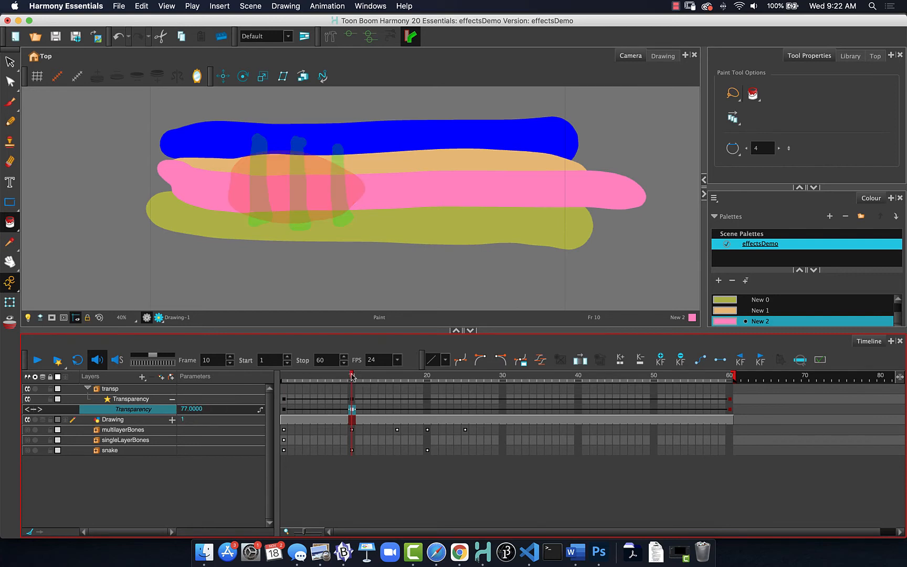
Keyframe a lower Transparency value at frame 19, about 53.6 at frame 27, and 100 at frame 34.
left_click_drag(352, 377, 419, 377)
left_click_drag(186, 409, 126, 409)
left_click_drag(420, 377, 479, 377)
left_click_drag(186, 412, 208, 409)
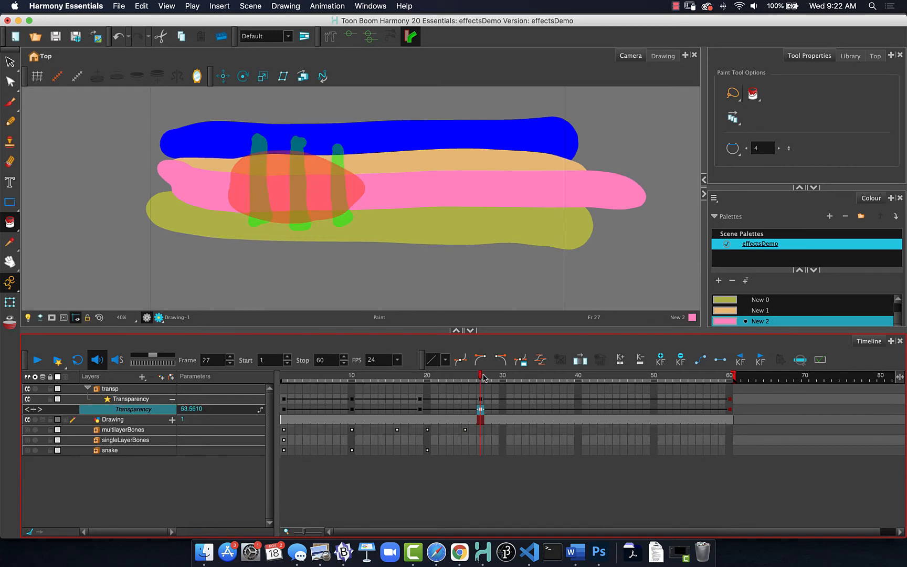
left_click_drag(480, 377, 534, 378)
left_click_drag(191, 410, 258, 408)
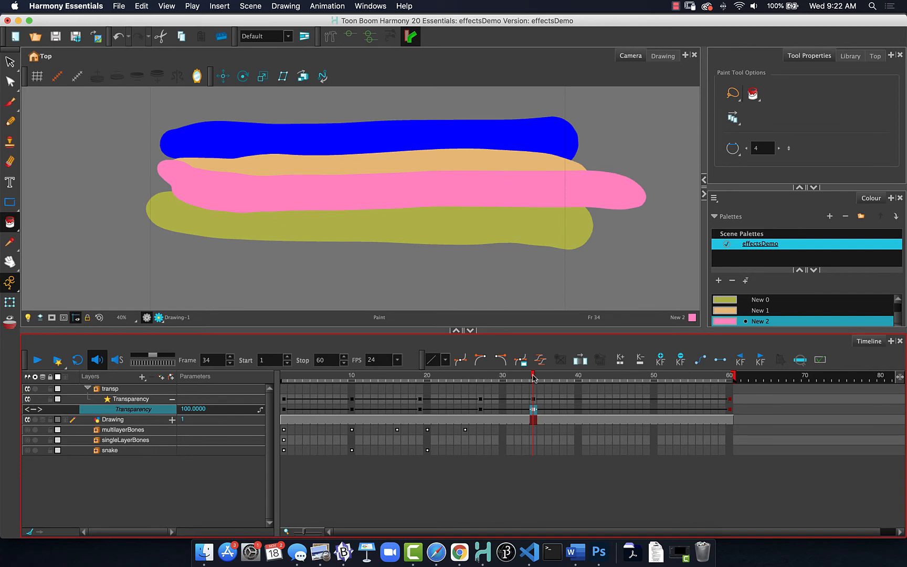
Examine the transp group's animated transparency in Render View at several frames between 10 and 34, and play it from frame 1.
left_click_drag(535, 378, 390, 379)
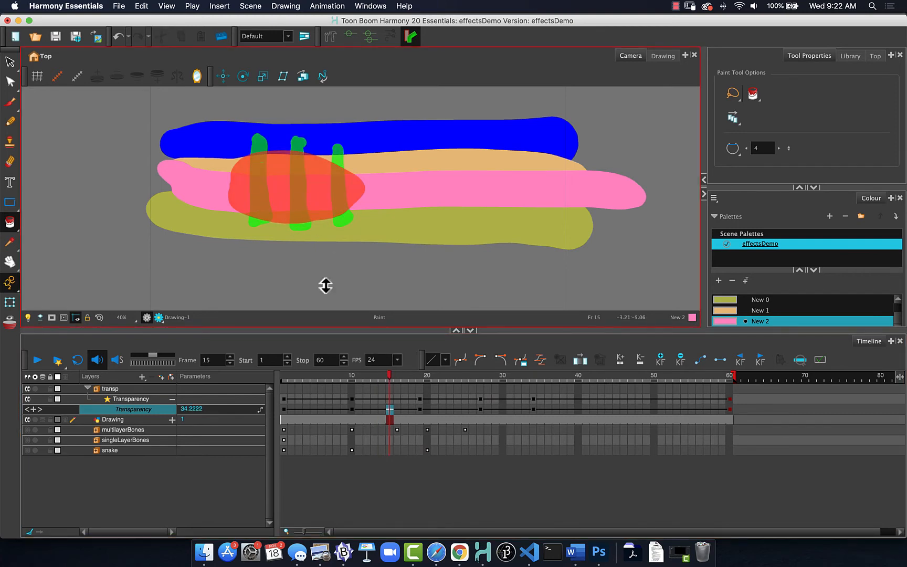
left_click(158, 317)
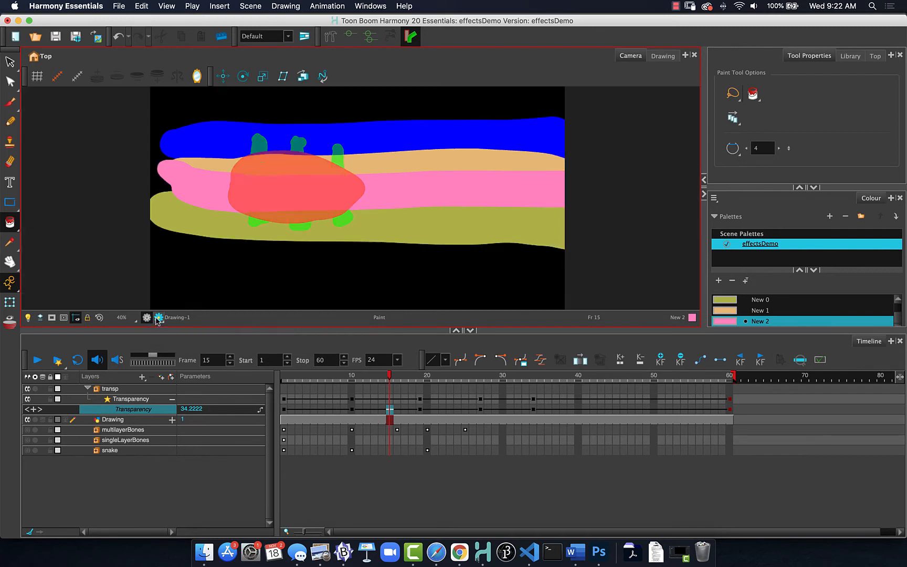
left_click(351, 378)
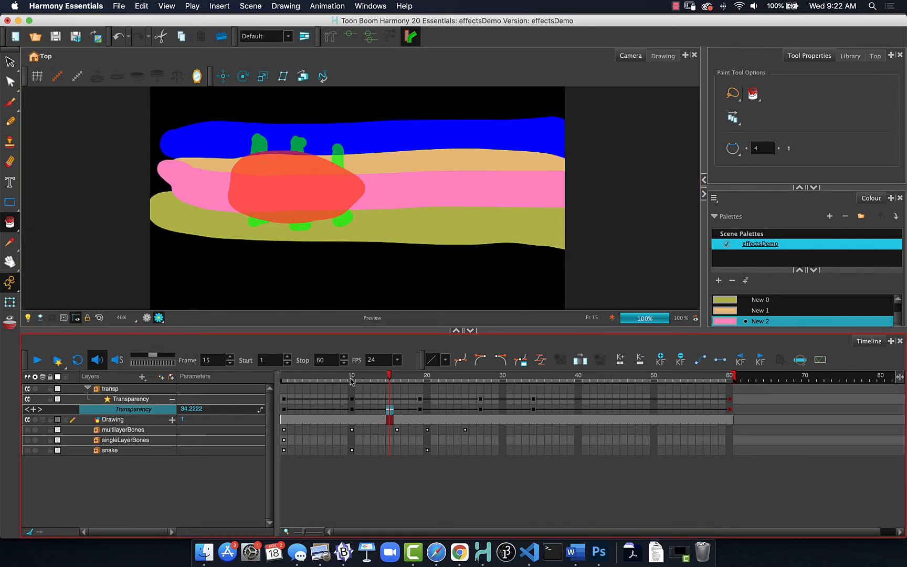
left_click(427, 378)
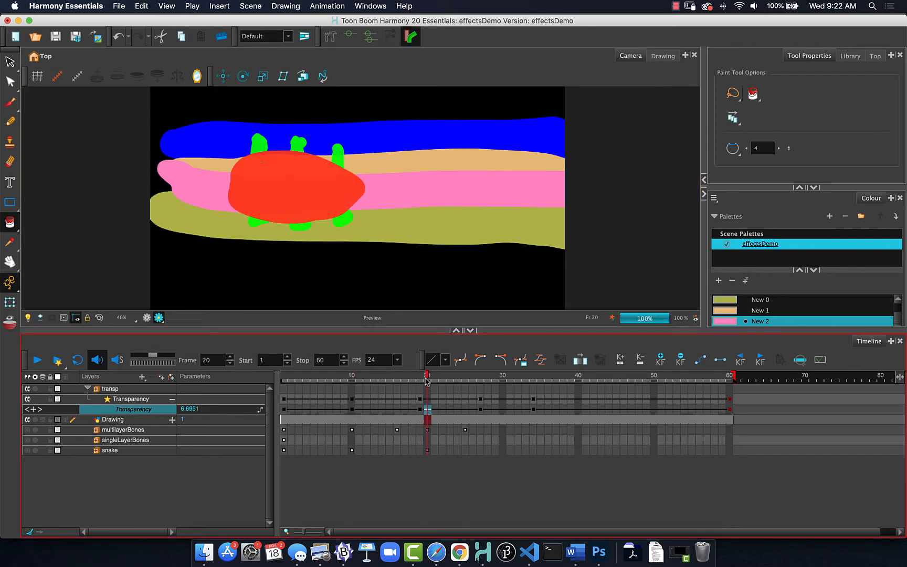
left_click(481, 378)
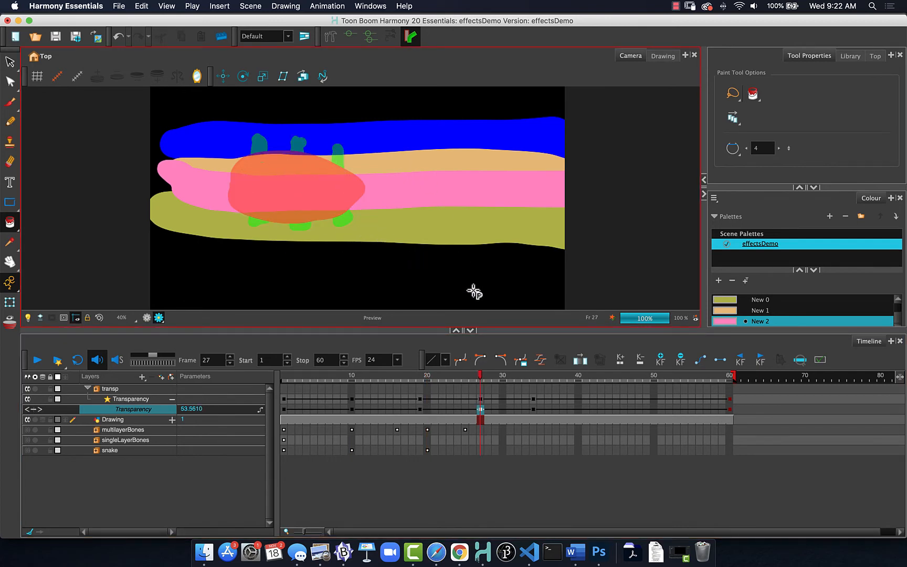
left_click(533, 380)
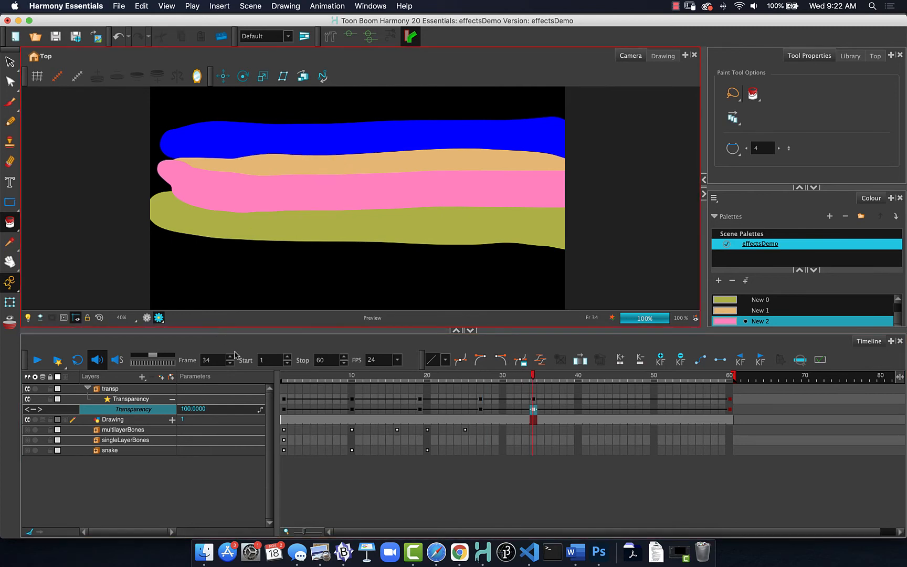
left_click(284, 379)
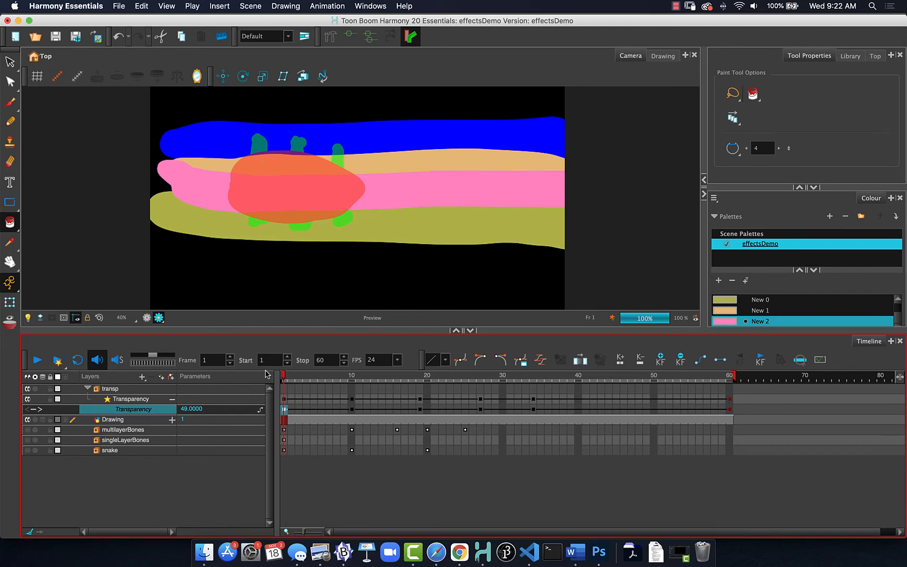
left_click(39, 360)
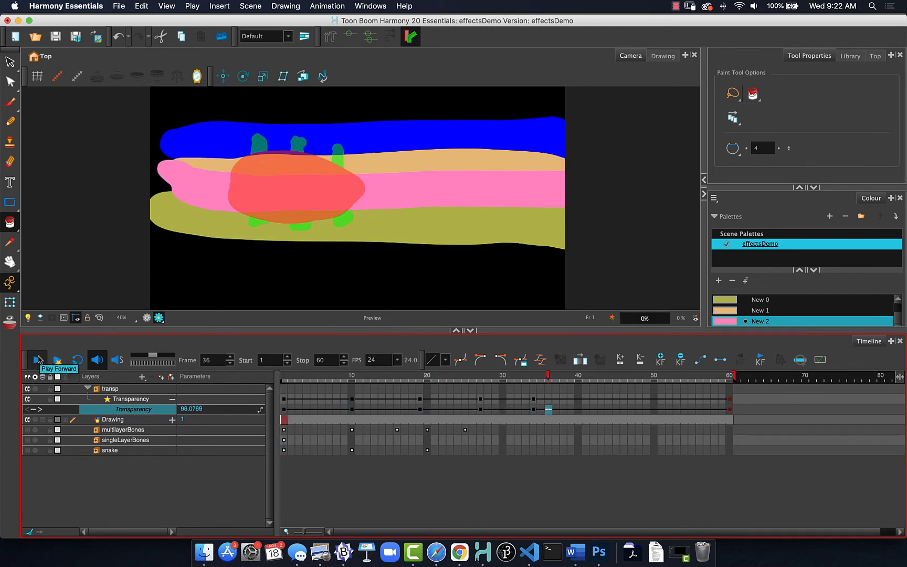
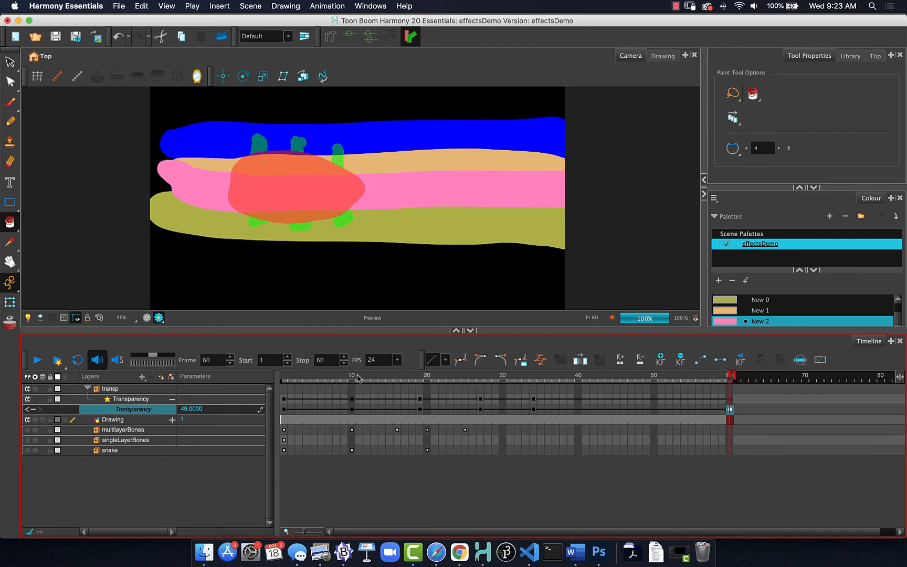
Render the scene for playback, play the rendered animation, and close the playback window.
left_click(57, 360)
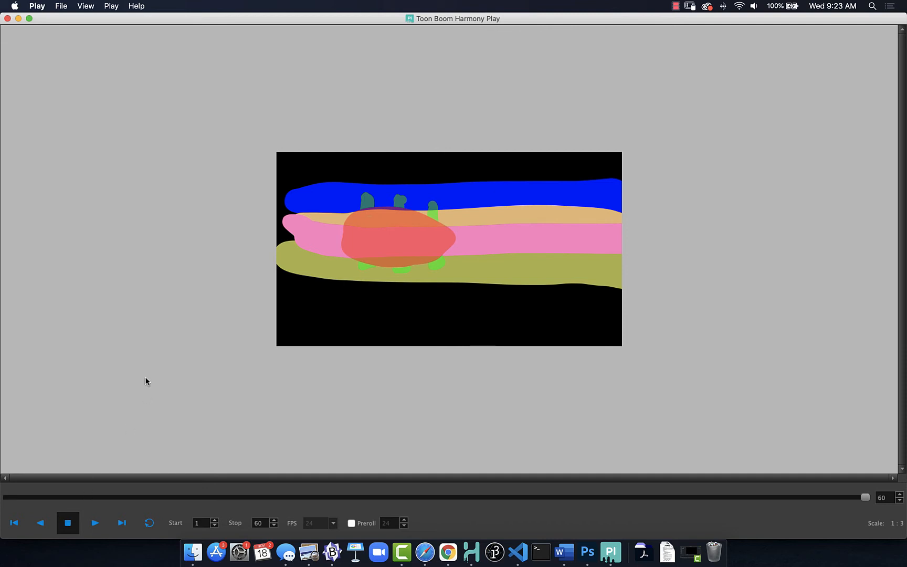
key("space")
key("space")
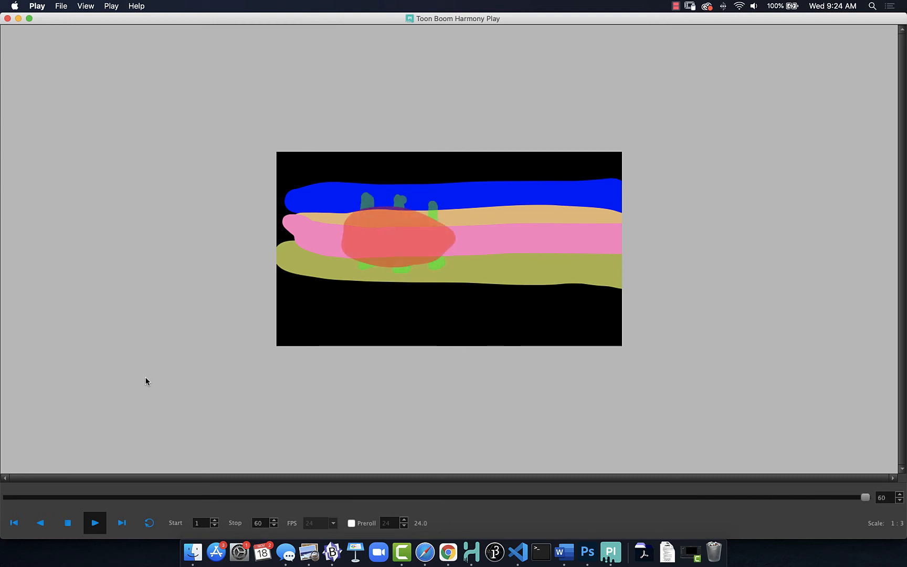
left_click(7, 18)
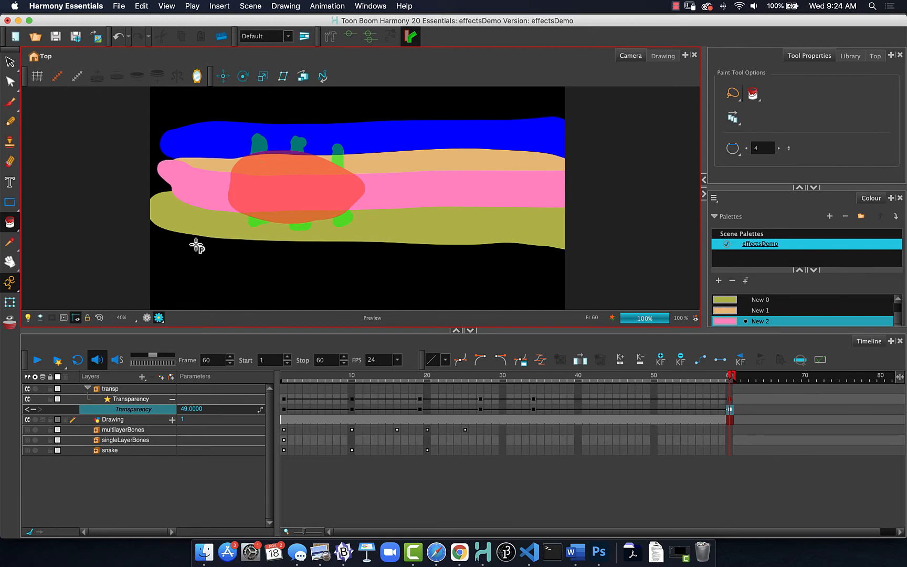
Turn on the Camera Mask in the normal display mode and return the Camera view to Render View.
left_click(271, 414)
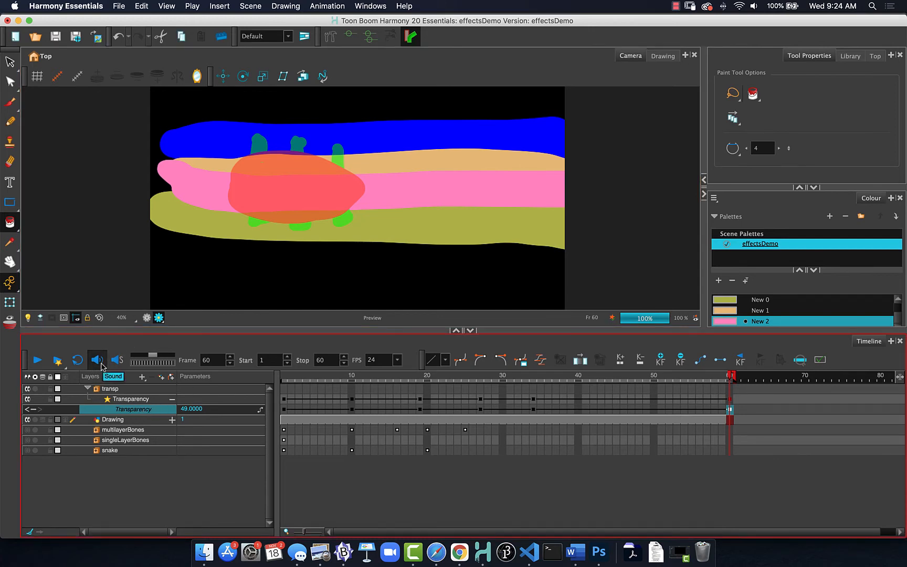
left_click(159, 317)
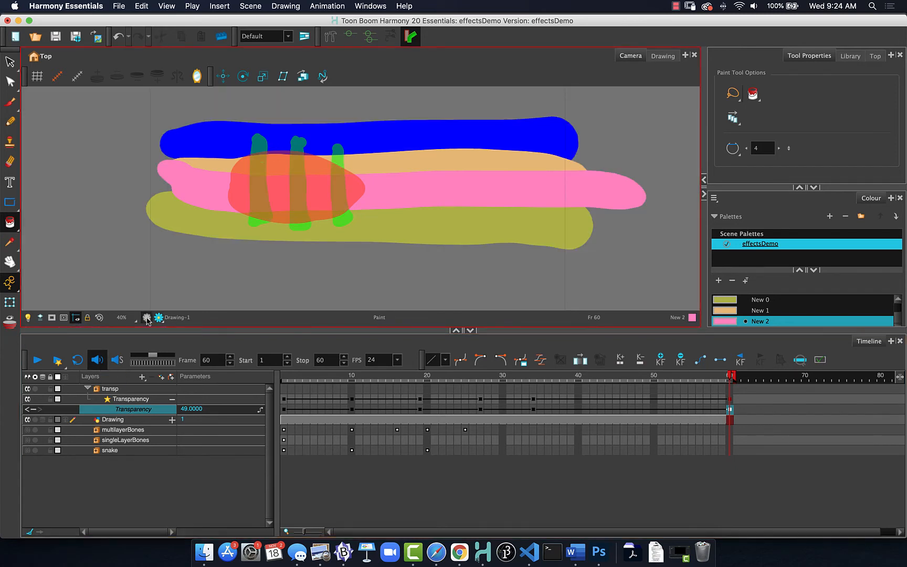
left_click(158, 317)
left_click(147, 318)
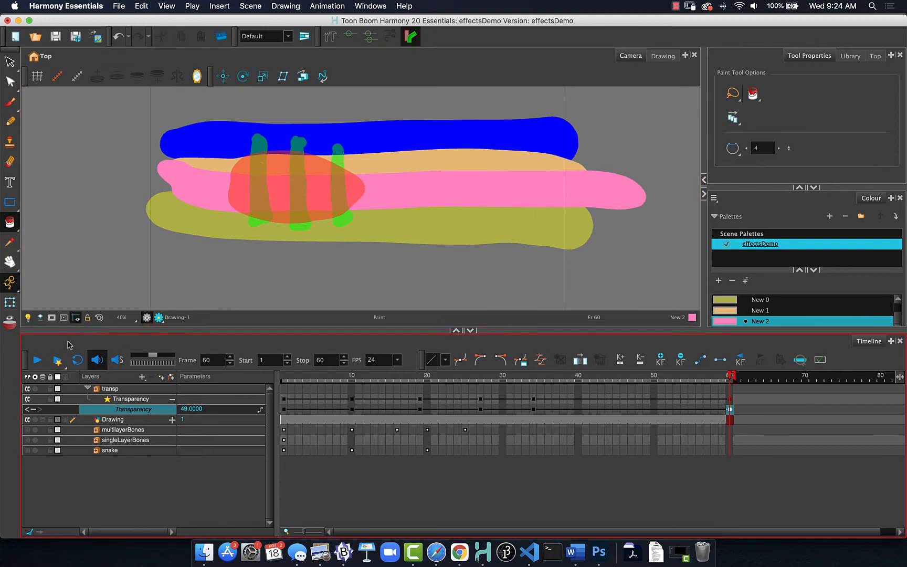
left_click(52, 318)
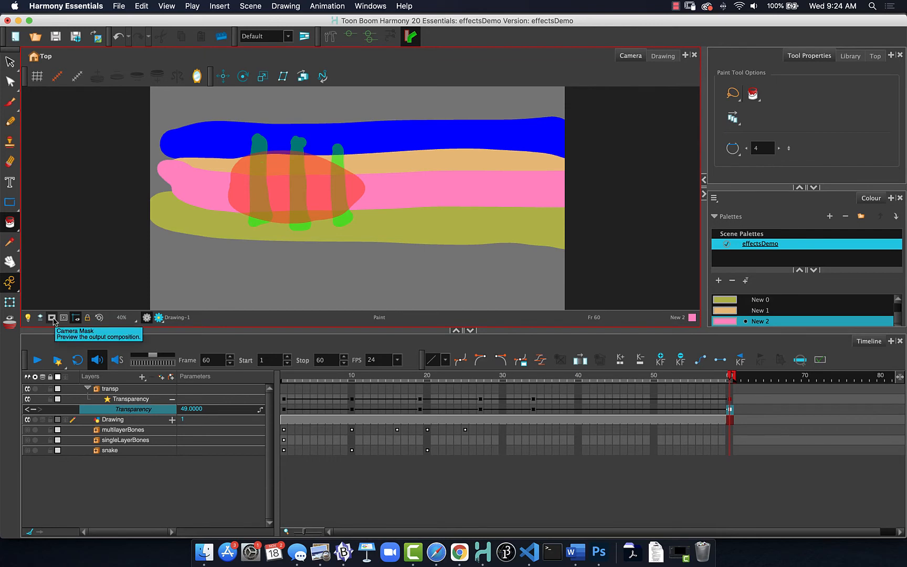
left_click(159, 318)
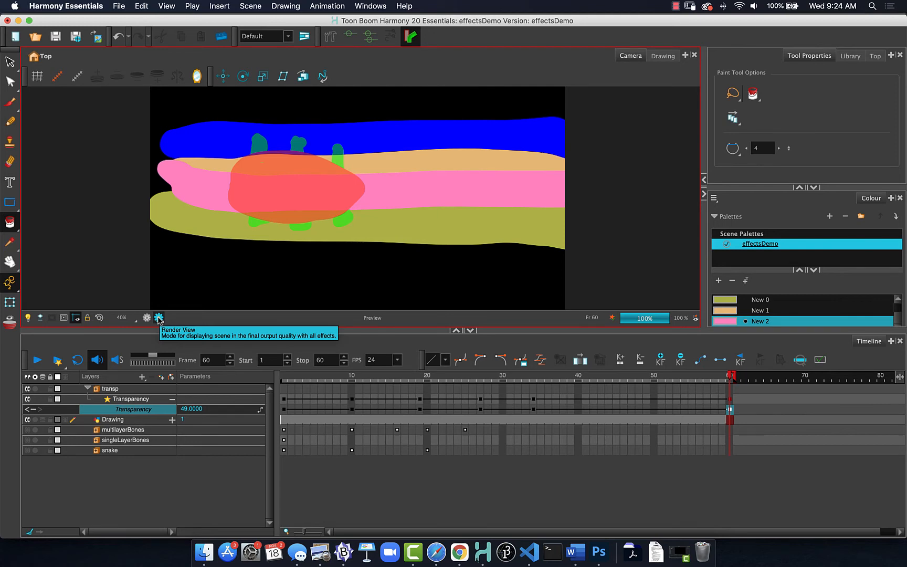
Scrub through the timeline in Render View to examine how the transp group's transparency changes between its keyframes.
left_click(338, 378)
left_click(436, 380)
left_click(507, 379)
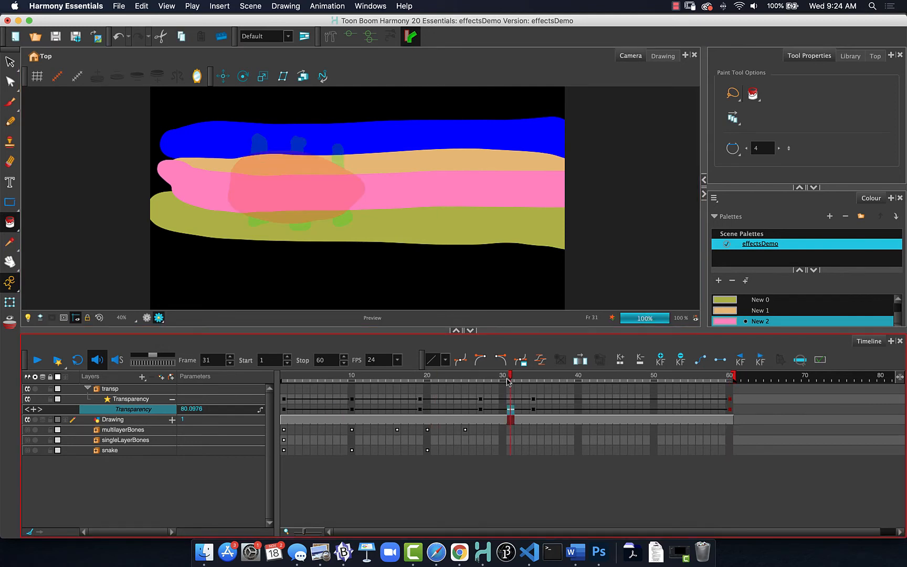
left_click(579, 377)
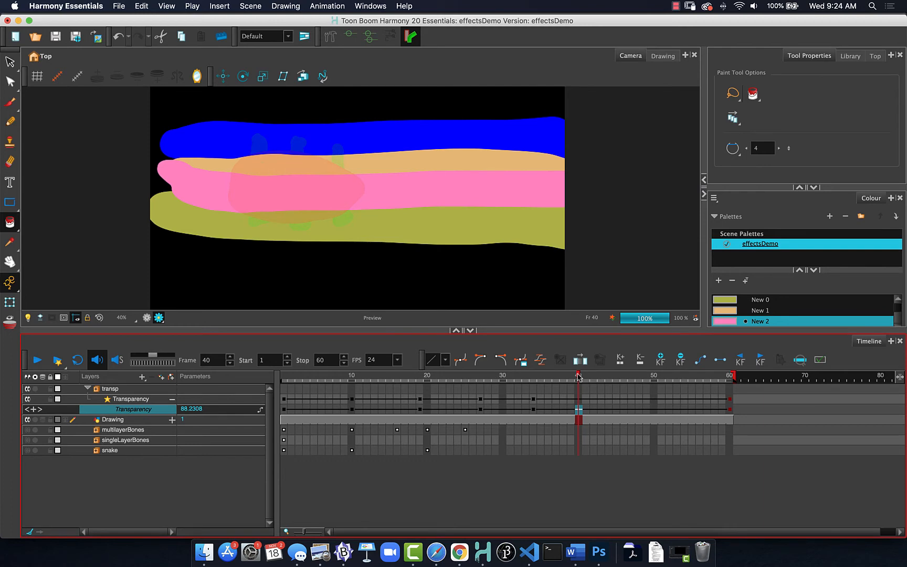
left_click(318, 379)
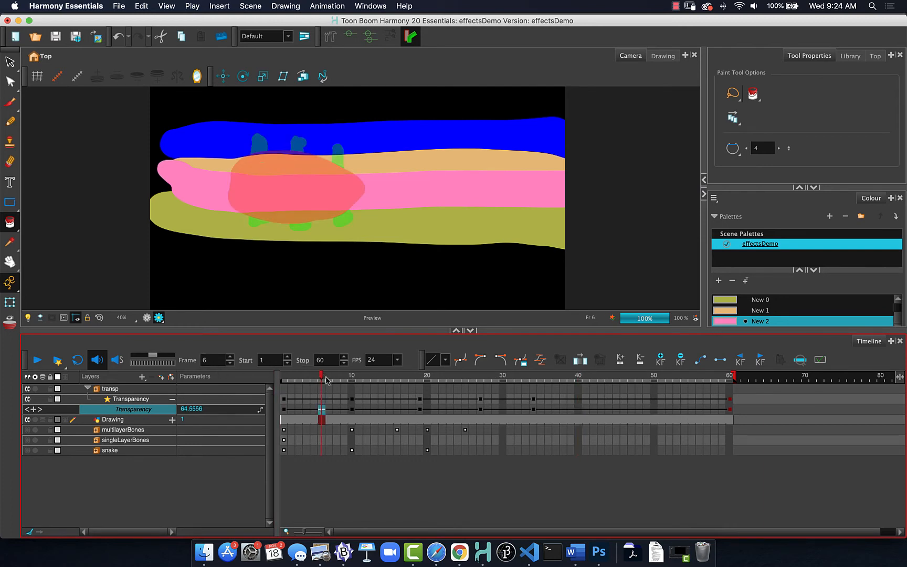
left_click_drag(328, 379, 501, 382)
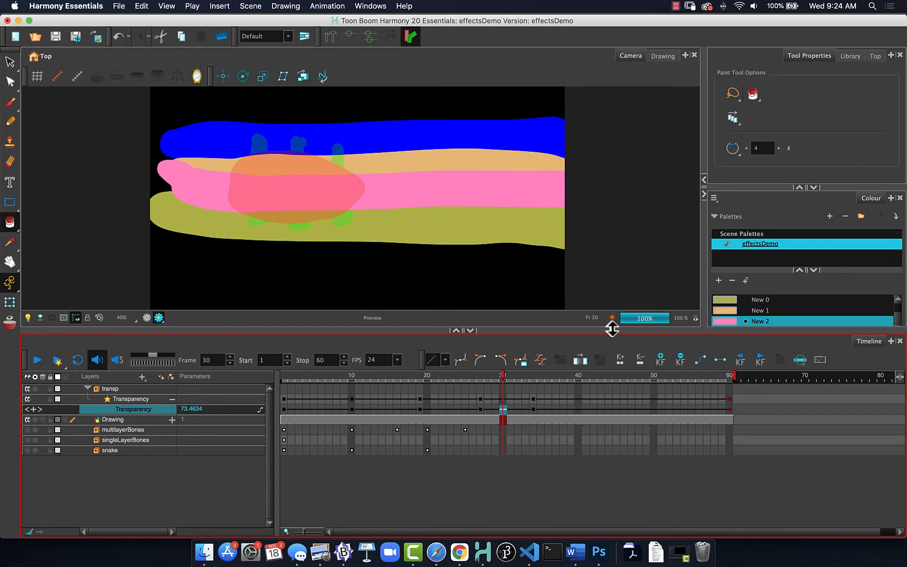
left_click(660, 324)
left_click_drag(334, 379, 427, 379)
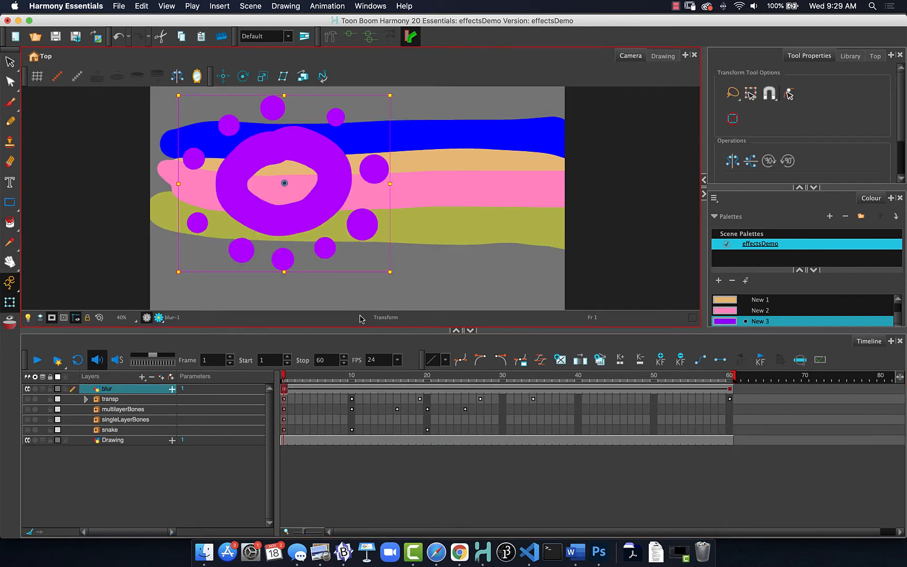
Add a Blur effect to the blur drawing layer.
mouse_move(284, 375)
left_mouse_down()
mouse_move(767, 379)
mouse_move(129, 376)
left_mouse_up()
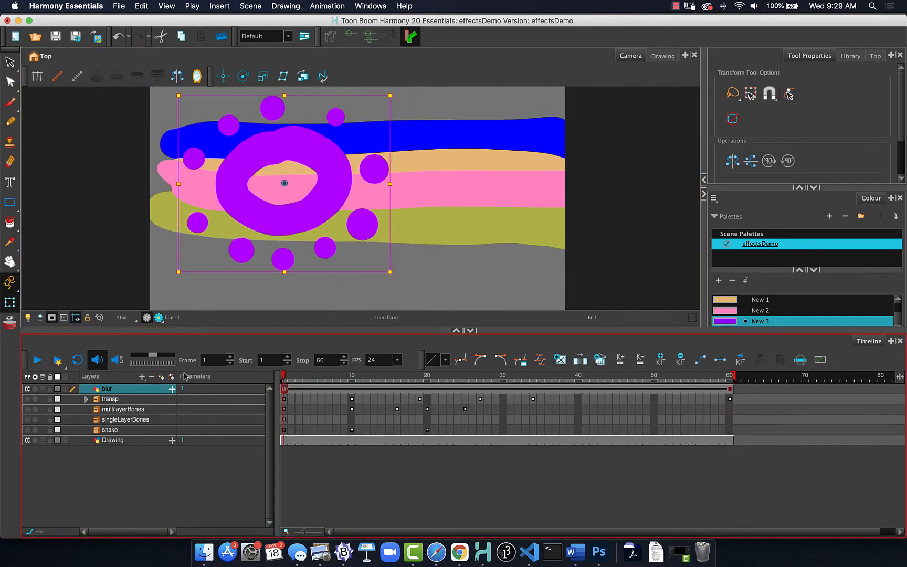
left_click(142, 377)
mouse_move(157, 478)
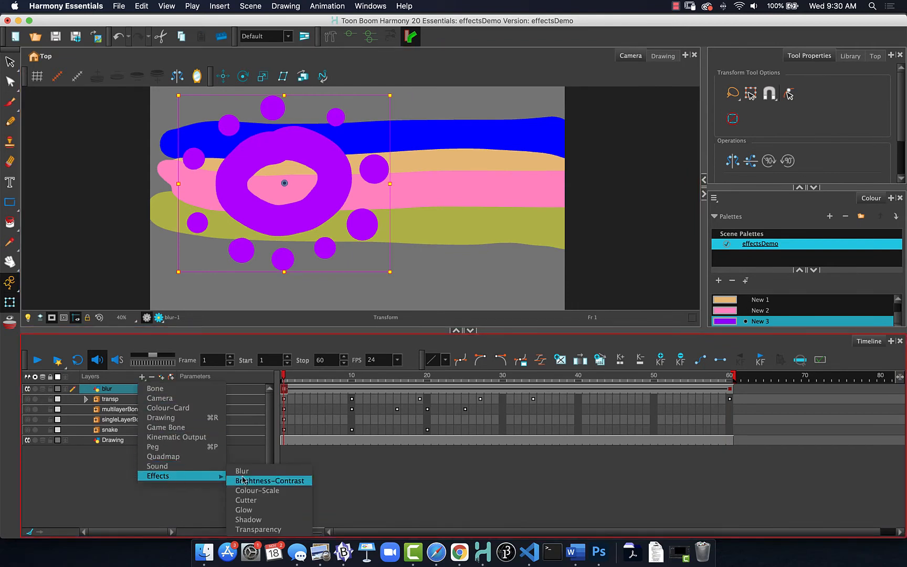
left_click(242, 468)
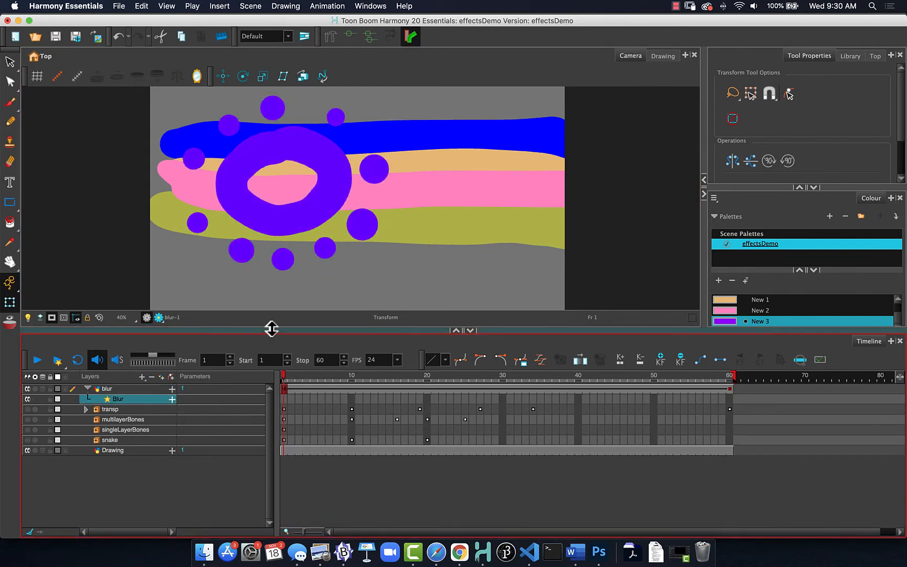
Expand the Blur effect's parameters, switch to Render View, and try Radius values of 5.1 and 13.9 at frame 1.
left_click(172, 399)
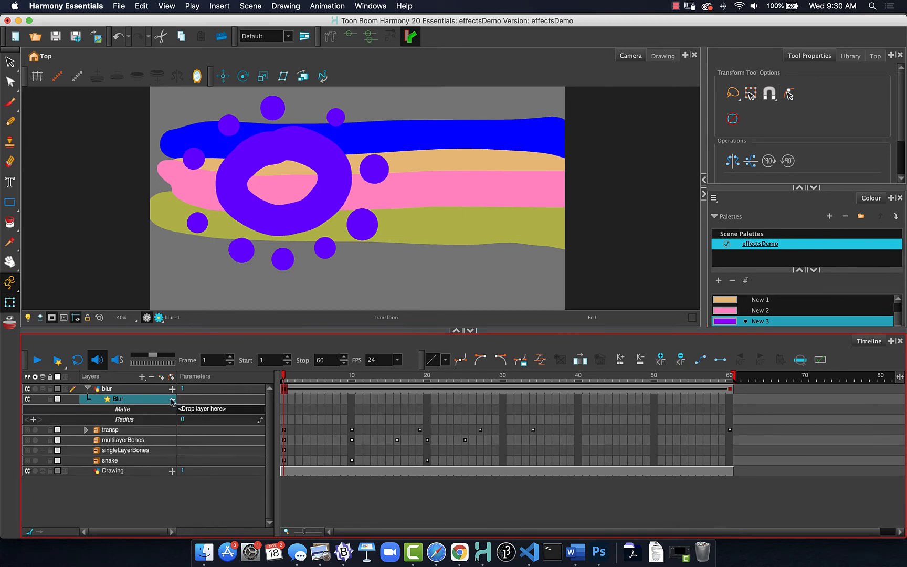
left_click(185, 418)
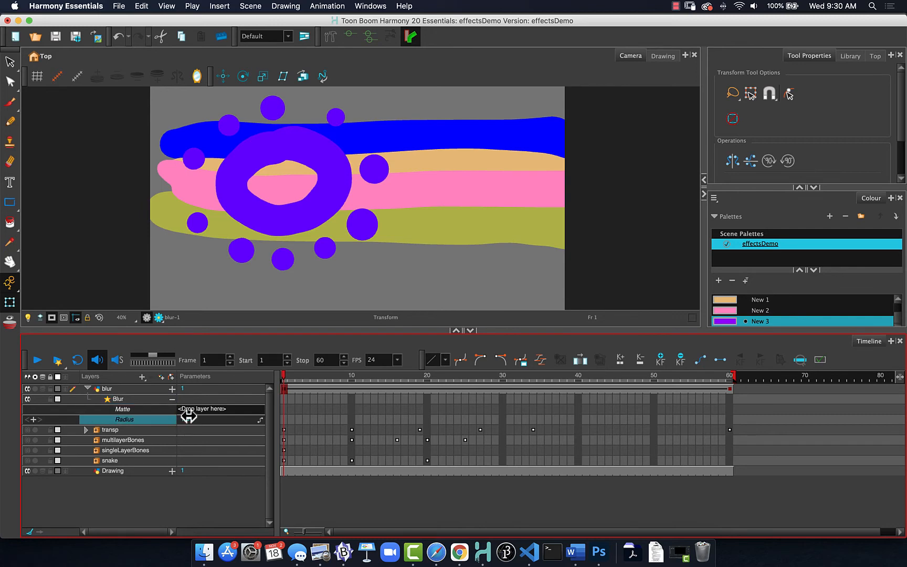
left_click_drag(187, 415, 209, 418)
left_click(158, 318)
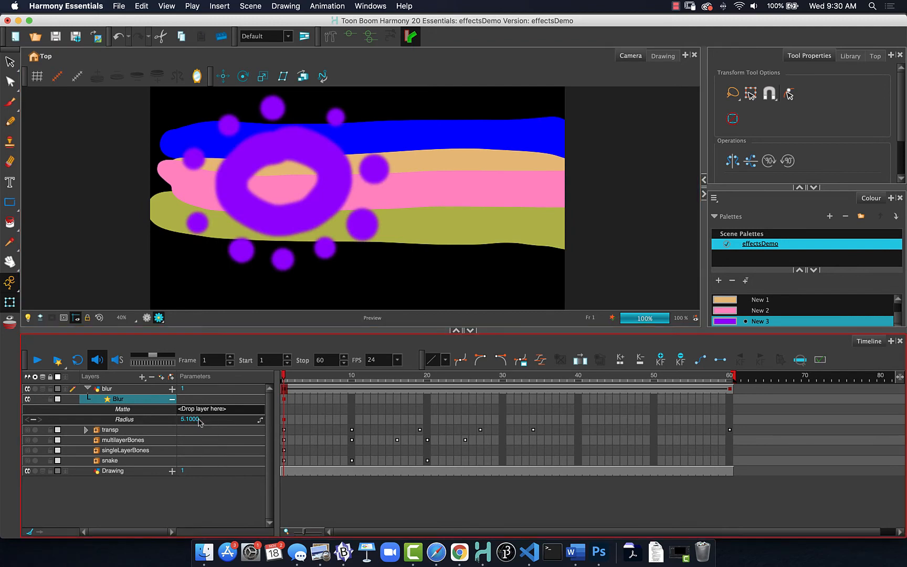
left_click_drag(188, 419, 234, 421)
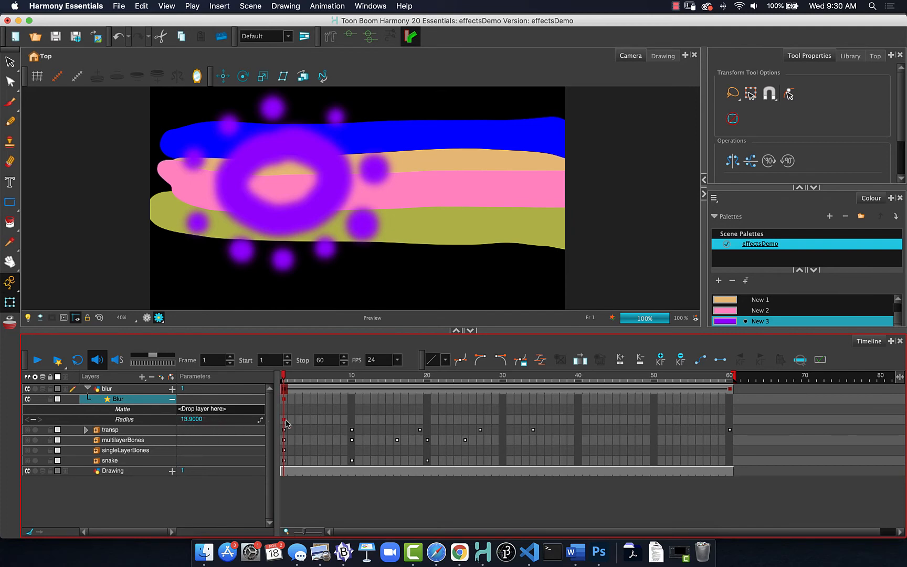
Set the Blur effect's Radius to 0 at frame 1.
left_click(210, 420)
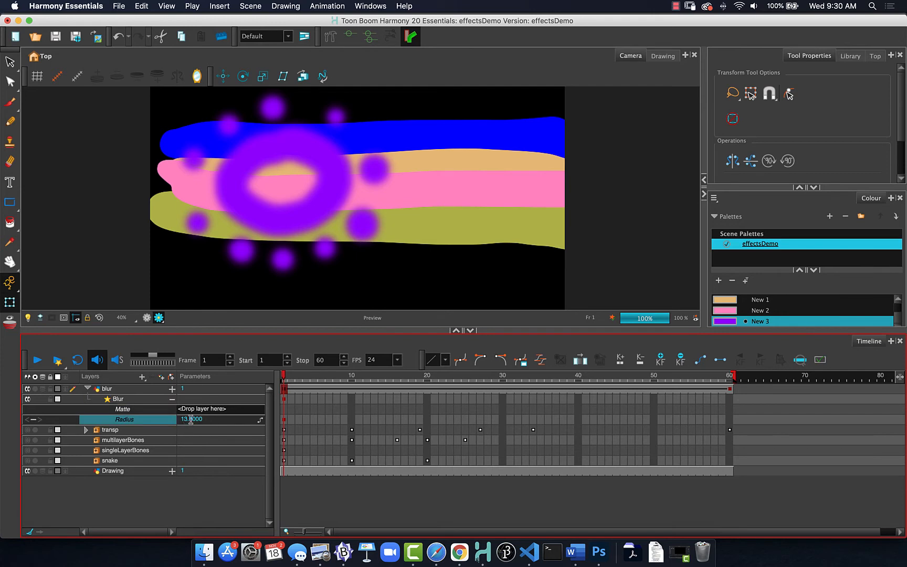
left_click(192, 420)
type("1")
key("Return")
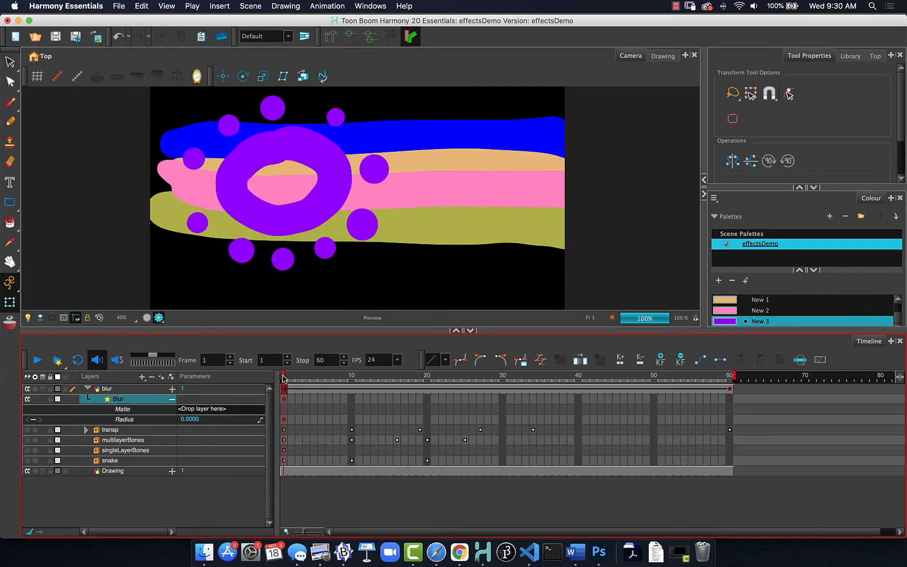
Set the Blur effect's Radius to 50 at frame 60 and preview the growing blur over the first frames.
left_click_drag(284, 376, 729, 376)
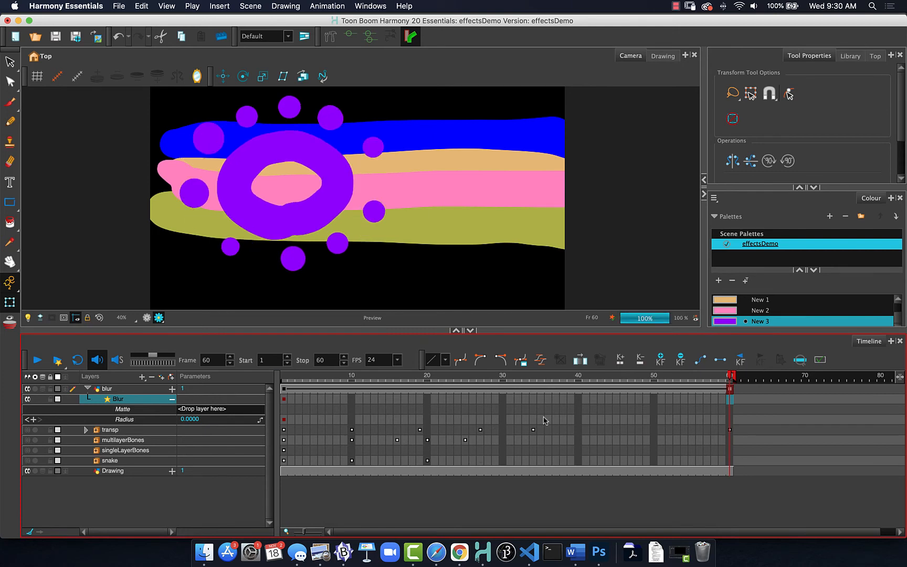
left_click(192, 420)
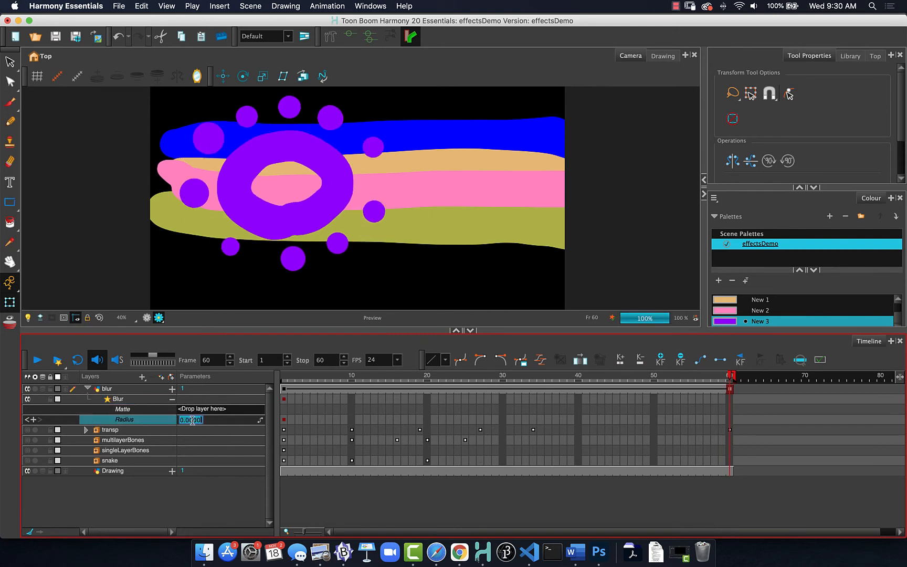
type("50")
key("Return")
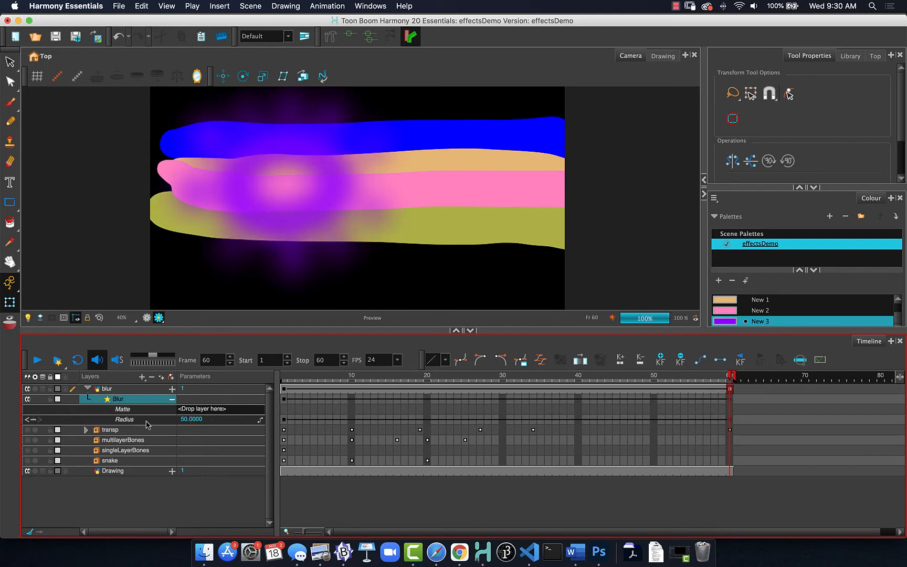
left_click_drag(284, 378, 359, 377)
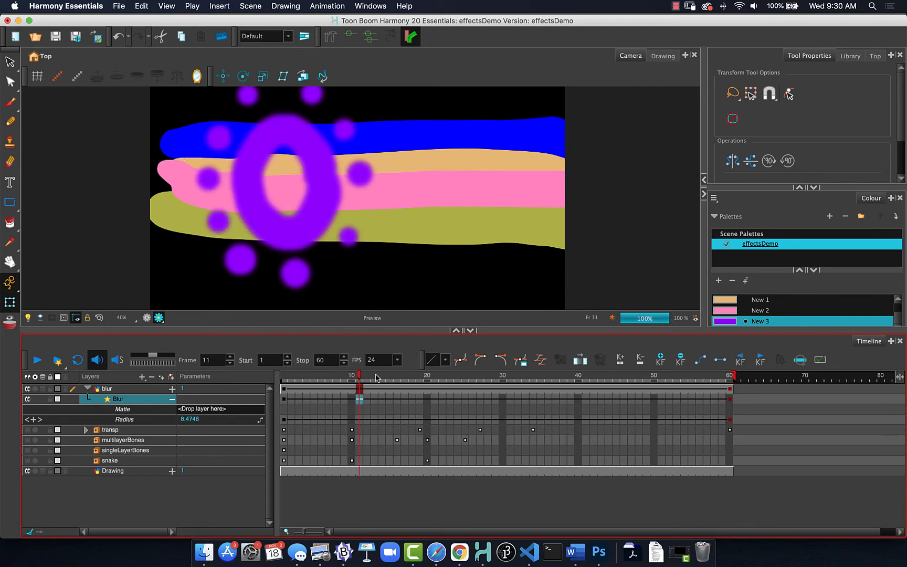
Preview the growing blur through the middle and late frames up to frame 56 in Render View.
left_click_drag(414, 379, 549, 382)
left_click(593, 378)
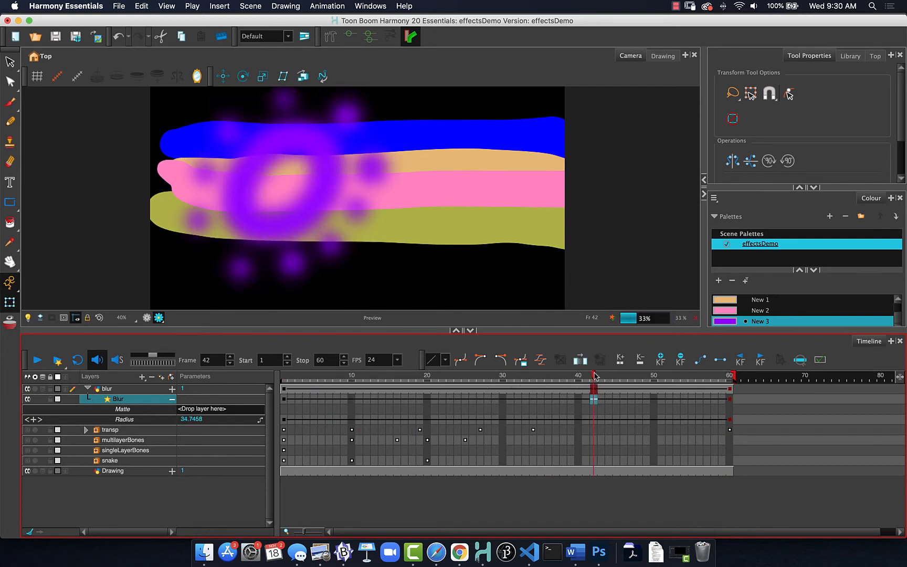
left_click(654, 378)
left_click(699, 379)
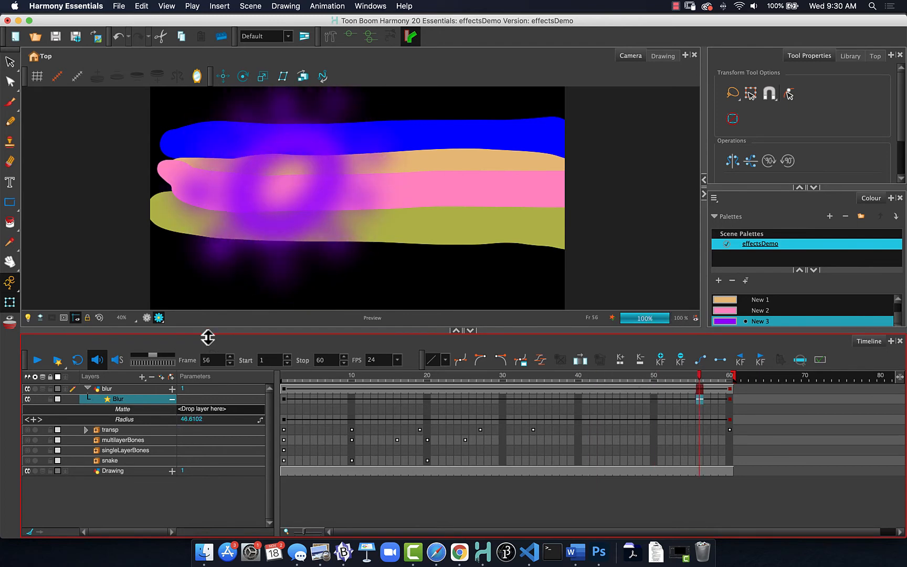
Switch to OpenGL View, go back to frame 1, and scrub through frames 25 to 40 to check the drawing without the rendered blur.
left_click(146, 318)
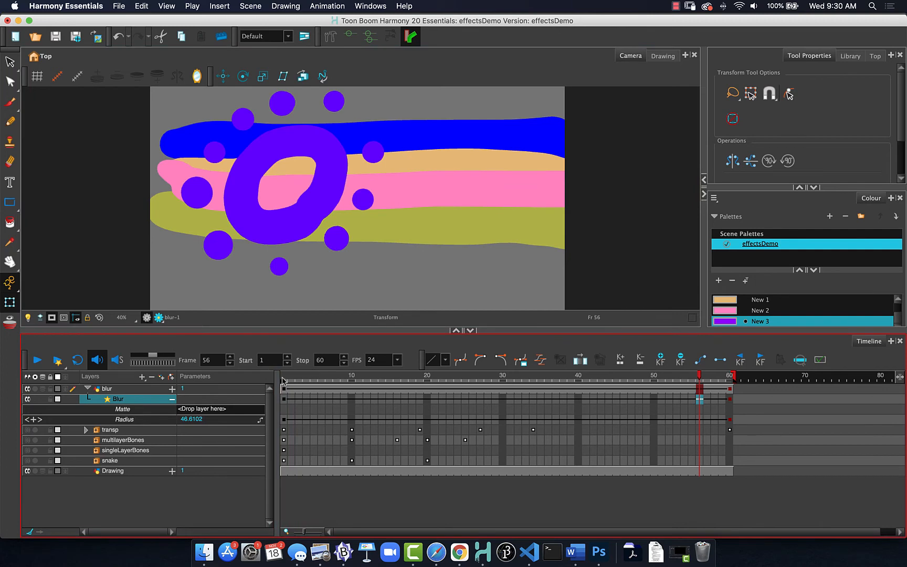
left_click_drag(283, 380, 224, 377)
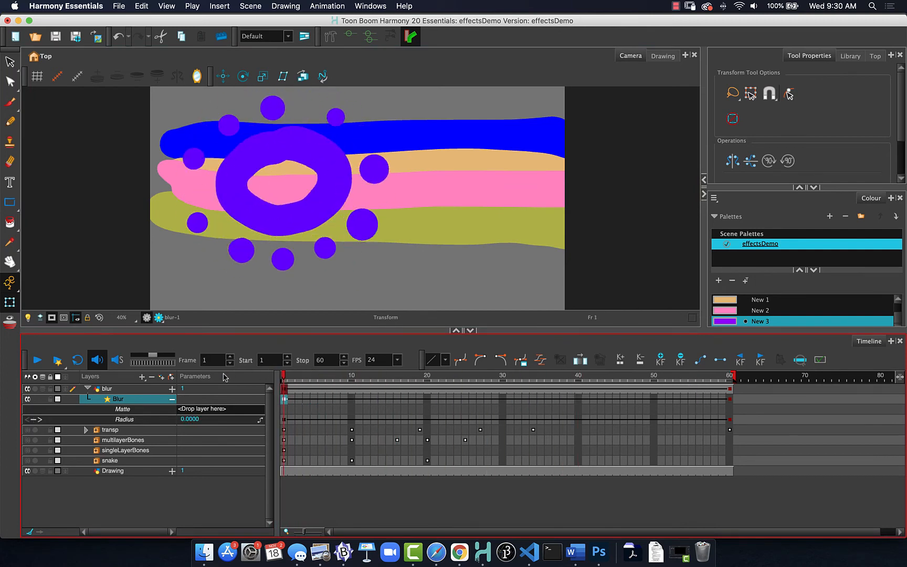
left_click(121, 494)
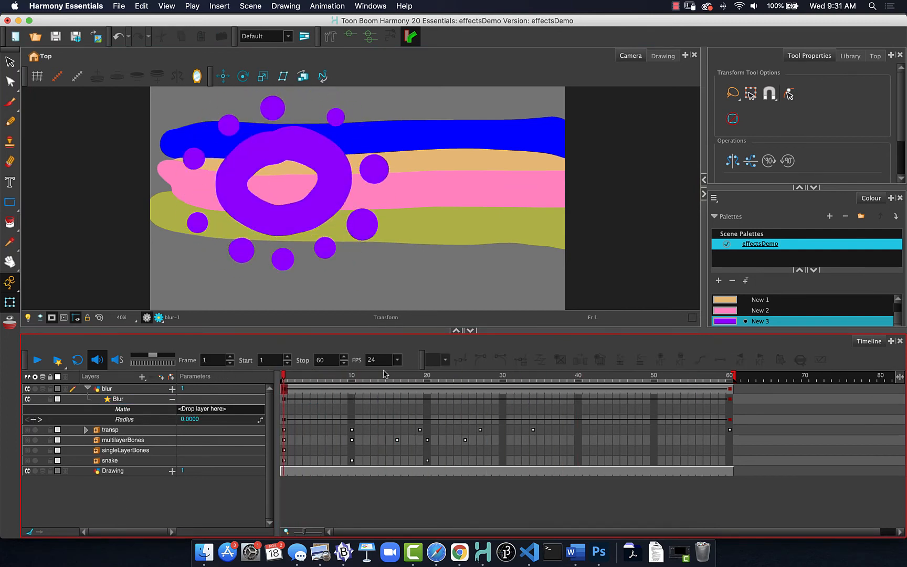
left_click_drag(286, 374, 47, 376)
left_click(466, 388)
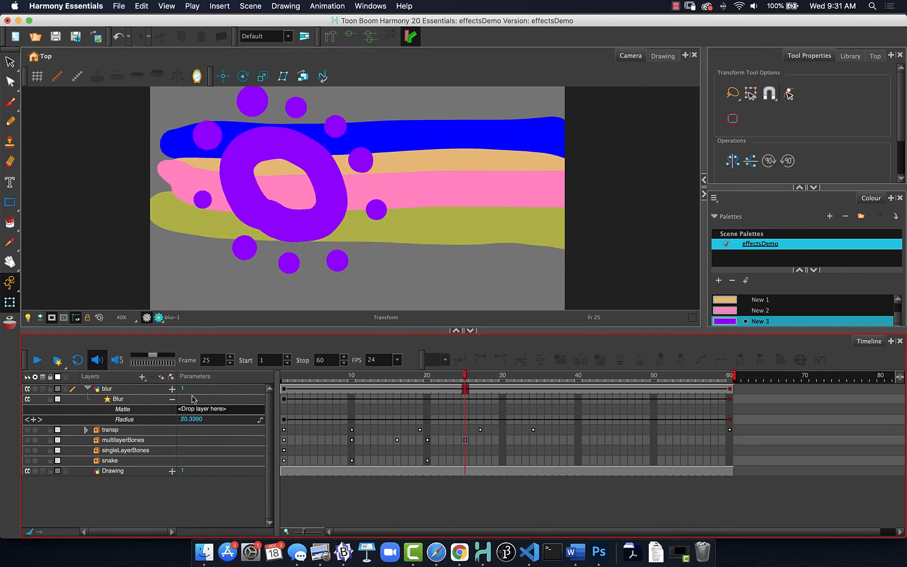
left_click_drag(465, 377, 518, 377)
mouse_move(578, 377)
left_mouse_down()
mouse_move(432, 377)
mouse_move(578, 378)
left_mouse_up()
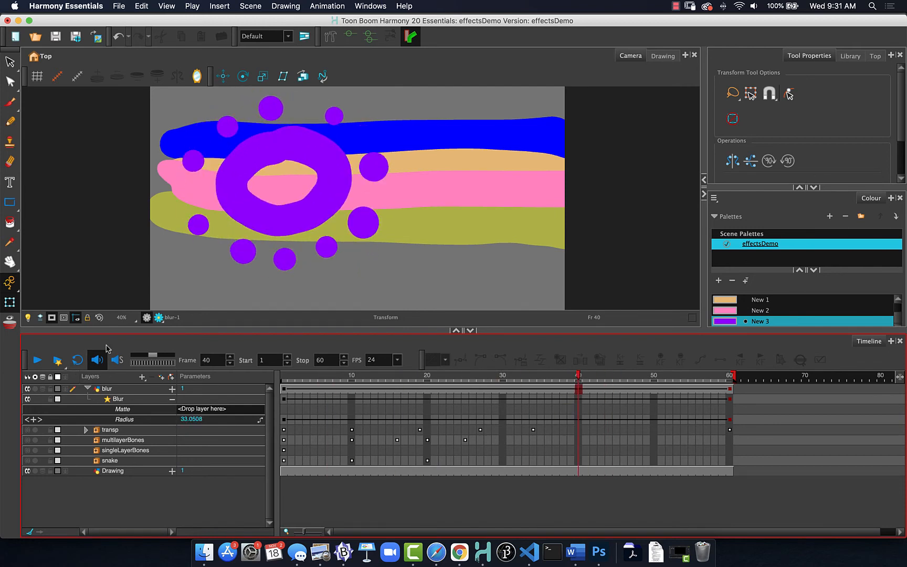
Switch to Render View and assign the Drawing_1 layer as the Blur effect's Matte.
left_click(159, 318)
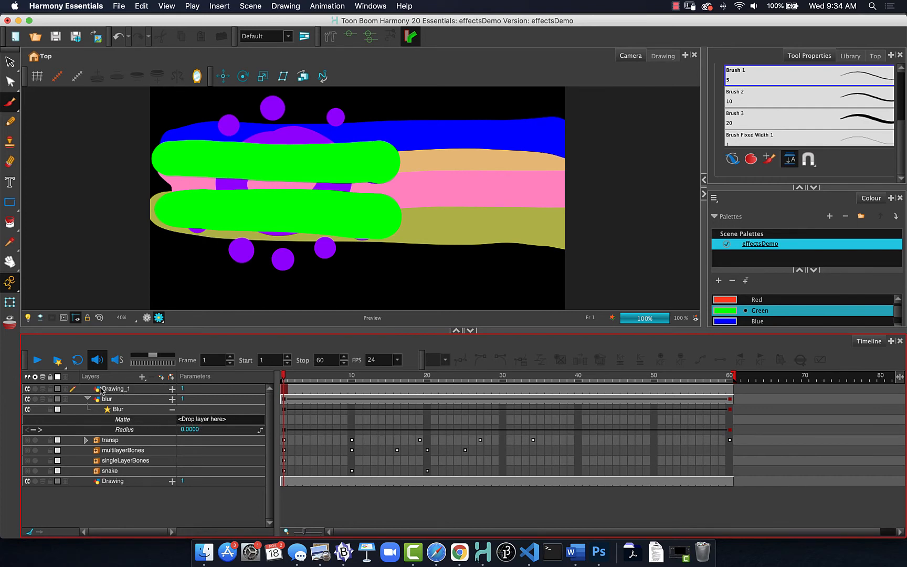
mouse_move(103, 390)
left_mouse_down()
mouse_move(205, 424)
mouse_move(188, 424)
left_mouse_up()
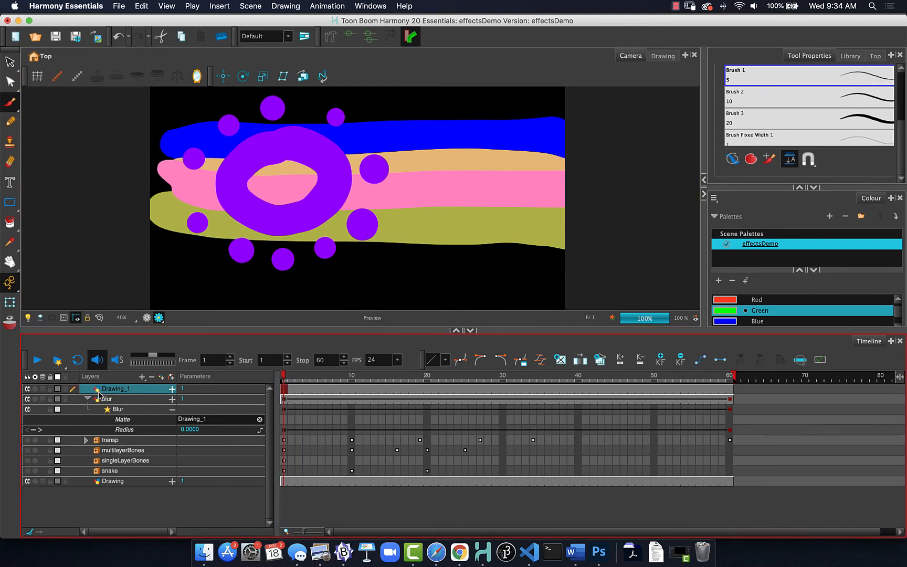
Try parenting the Drawing_1 layer to the blur layer, previewing frames 20 and 30, and undo the parenting.
left_click_drag(98, 395, 116, 419)
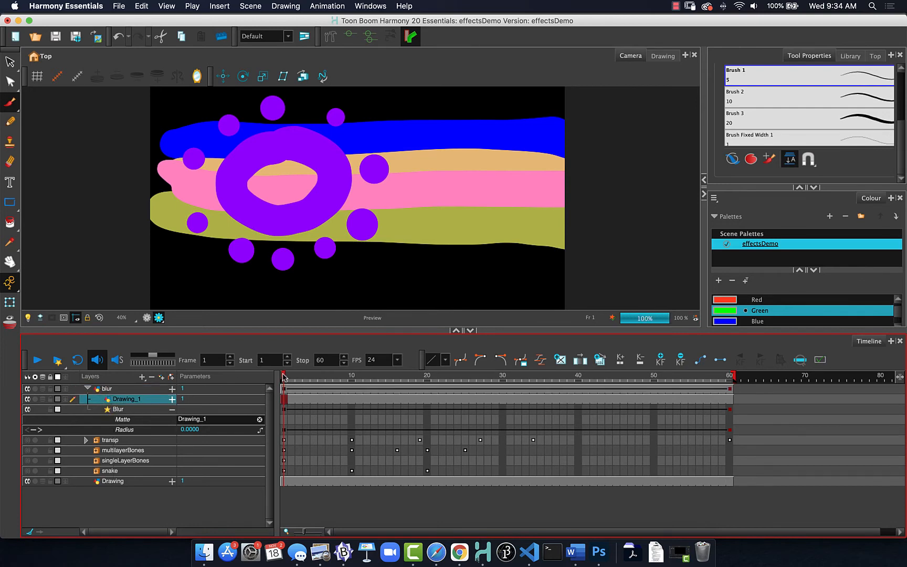
left_click_drag(284, 376, 427, 376)
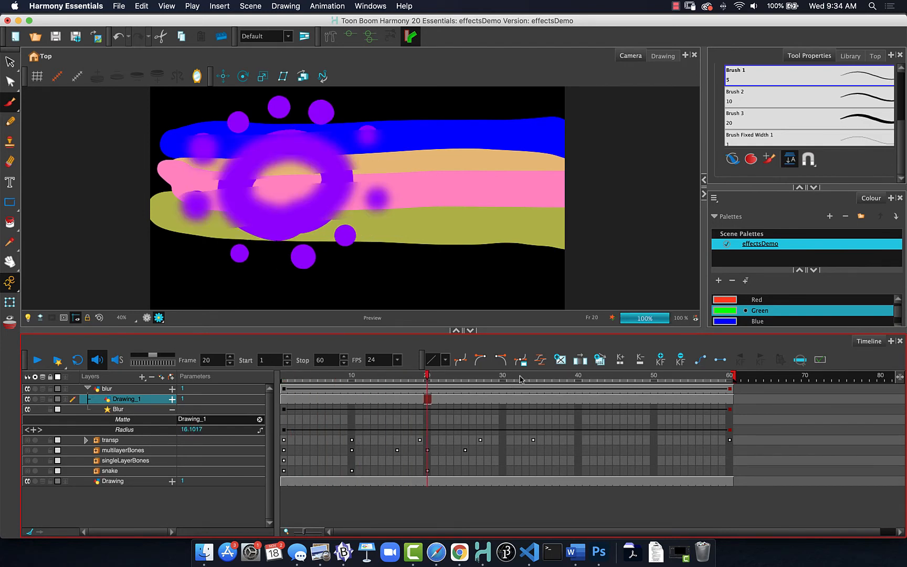
left_click(504, 378)
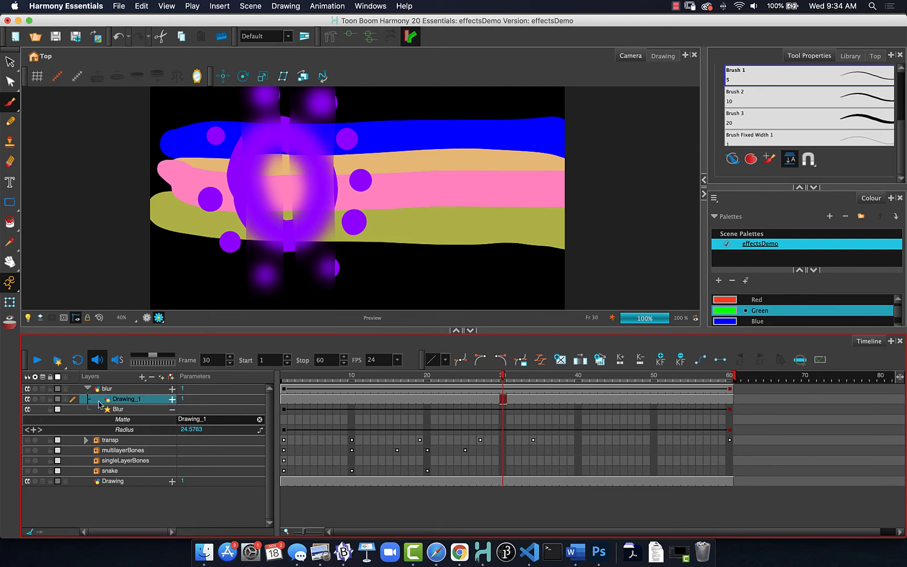
left_click(82, 325)
key("super+z")
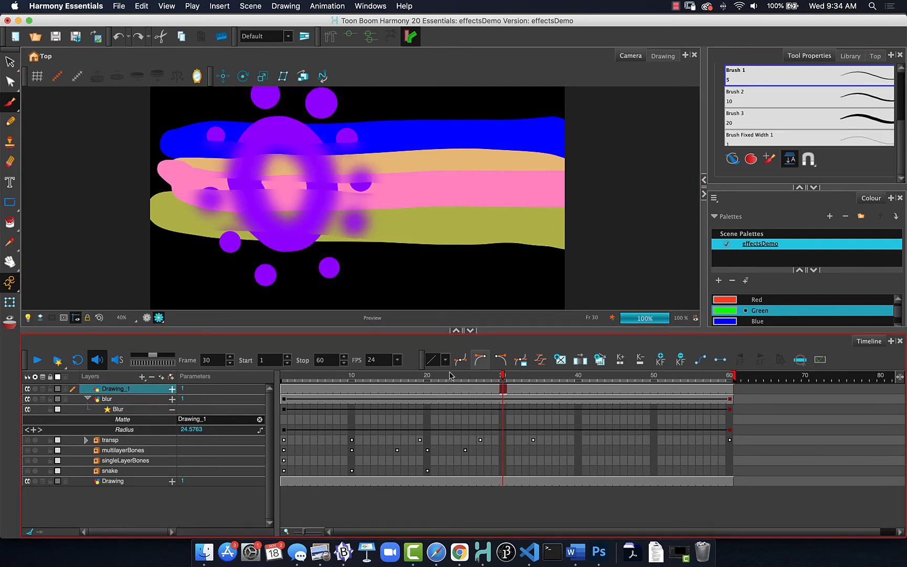
Preview the matte-limited blur around frames 22 to 37 and compare OpenGL View with Render View at frame 34.
left_click_drag(410, 383, 442, 381)
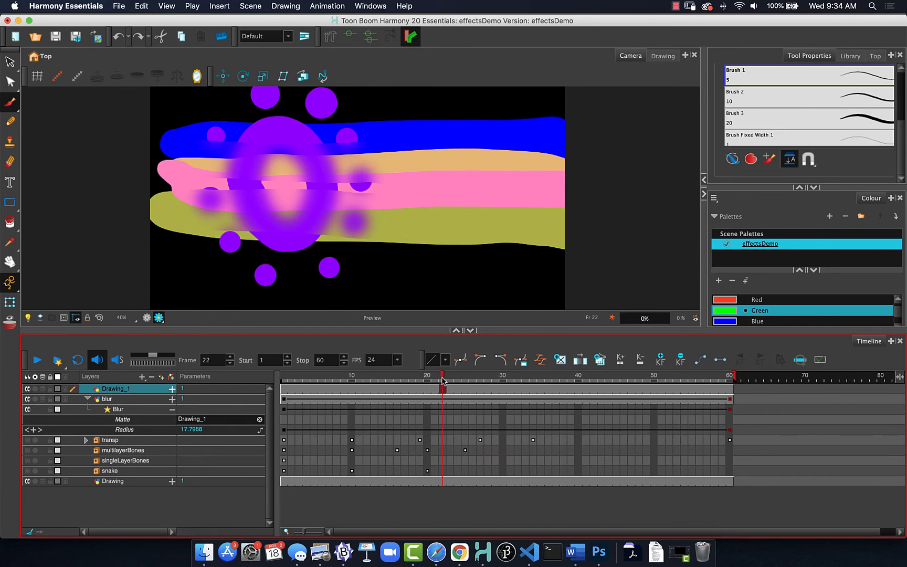
left_click(557, 378)
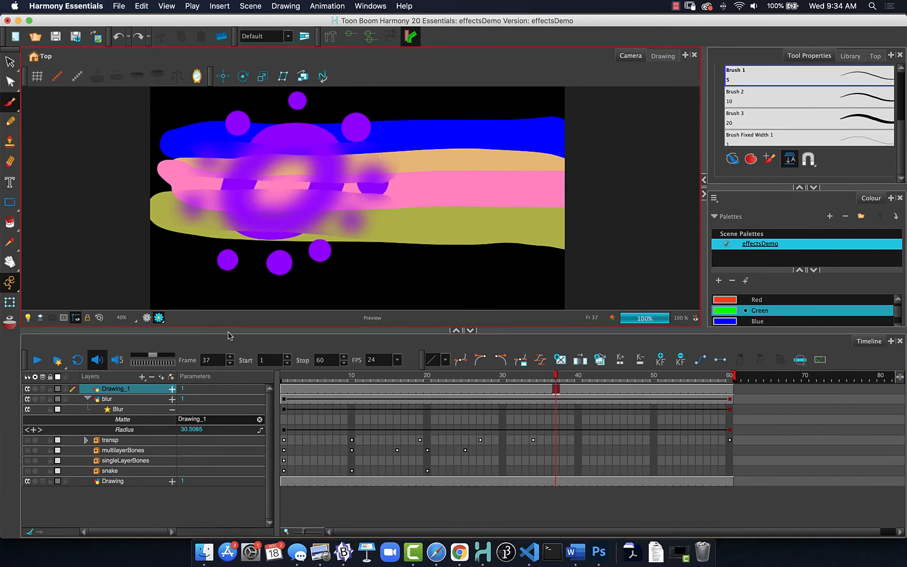
left_click(146, 318)
left_click_drag(445, 377, 533, 382)
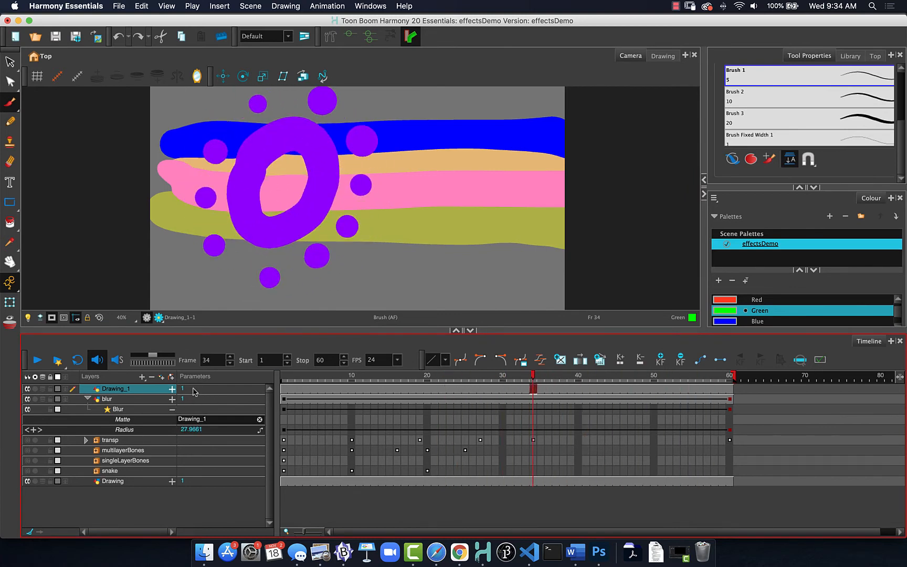
left_click(159, 317)
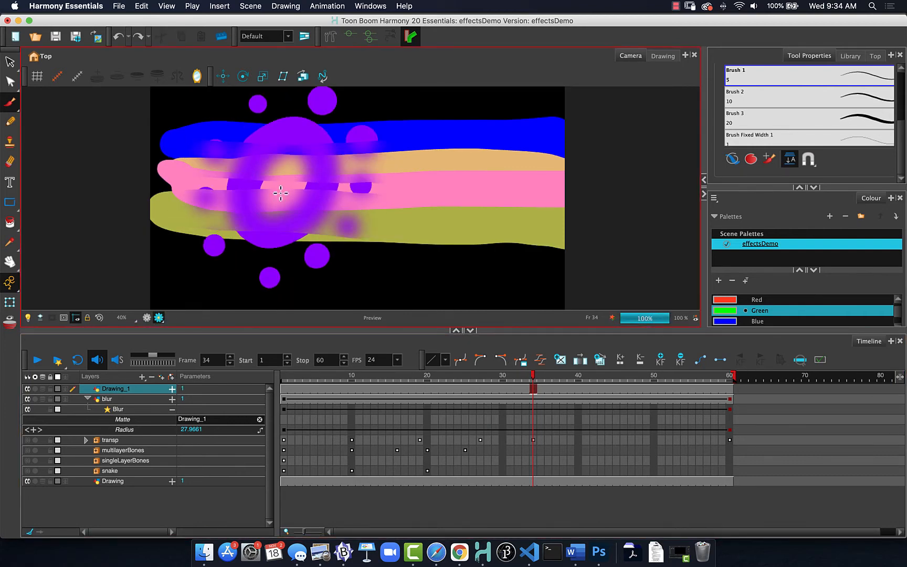
Preview the matte-limited blur in Render View at scattered frames between 26 and 58.
left_click(602, 378)
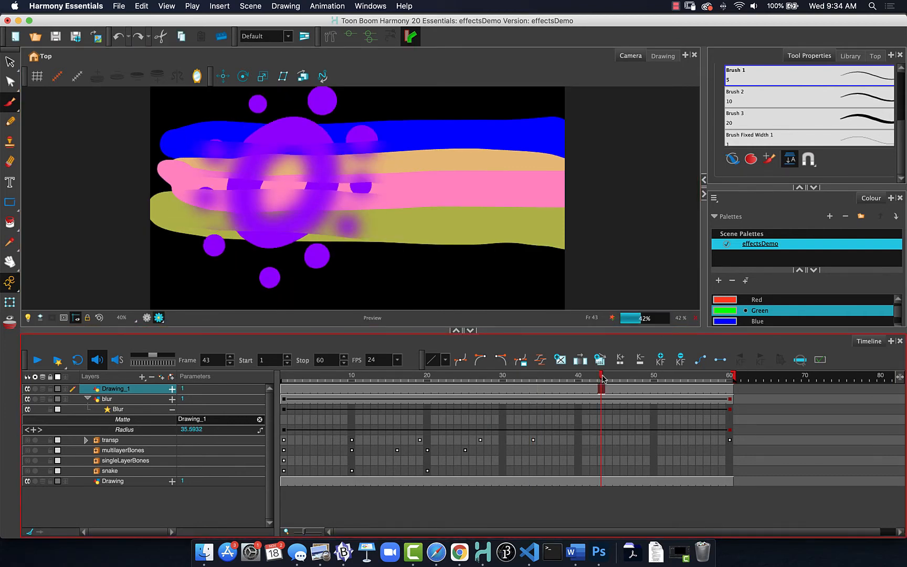
left_click(668, 383)
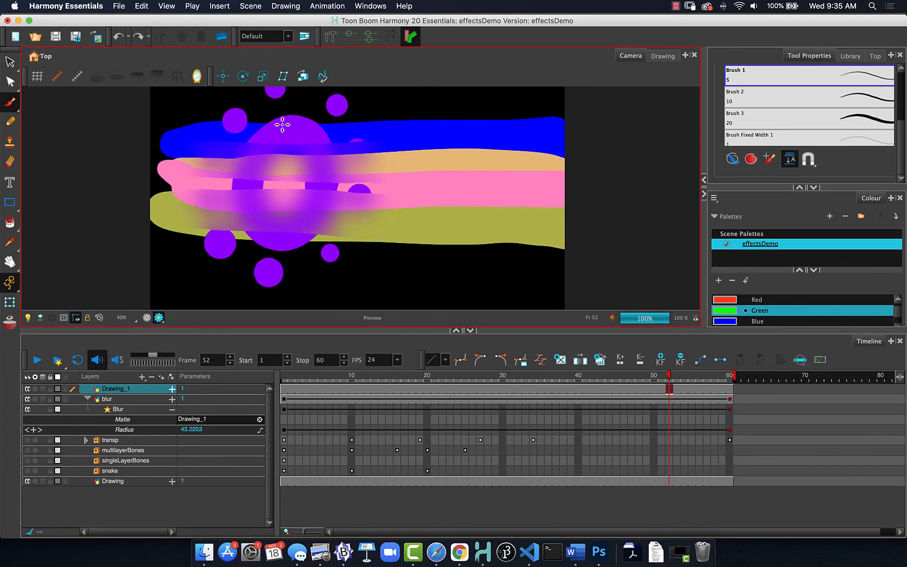
left_click(587, 379)
left_click(534, 387)
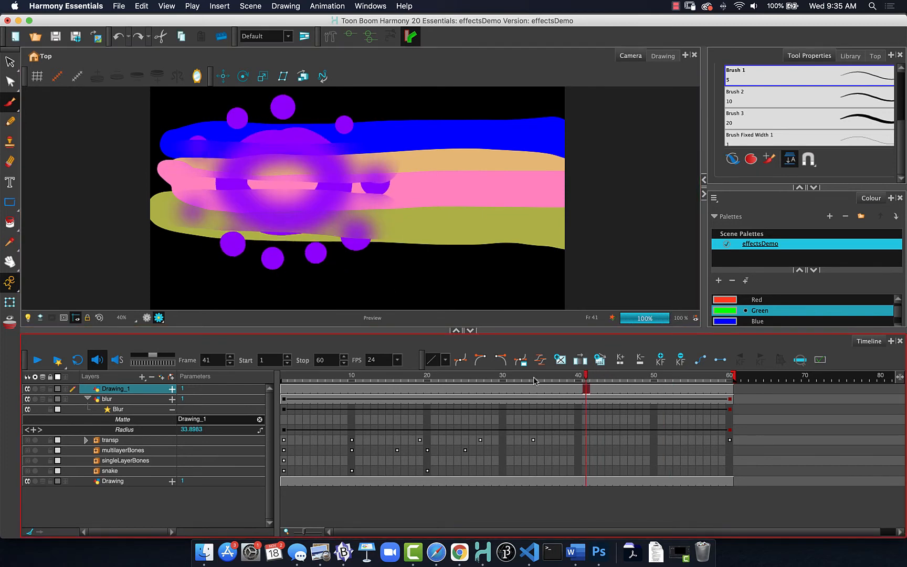
left_click(473, 386)
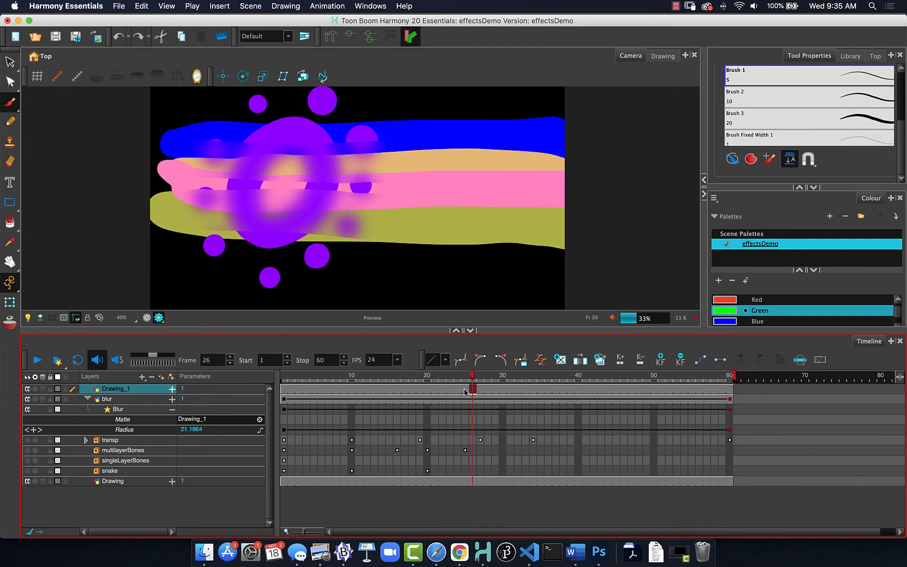
left_click(578, 382)
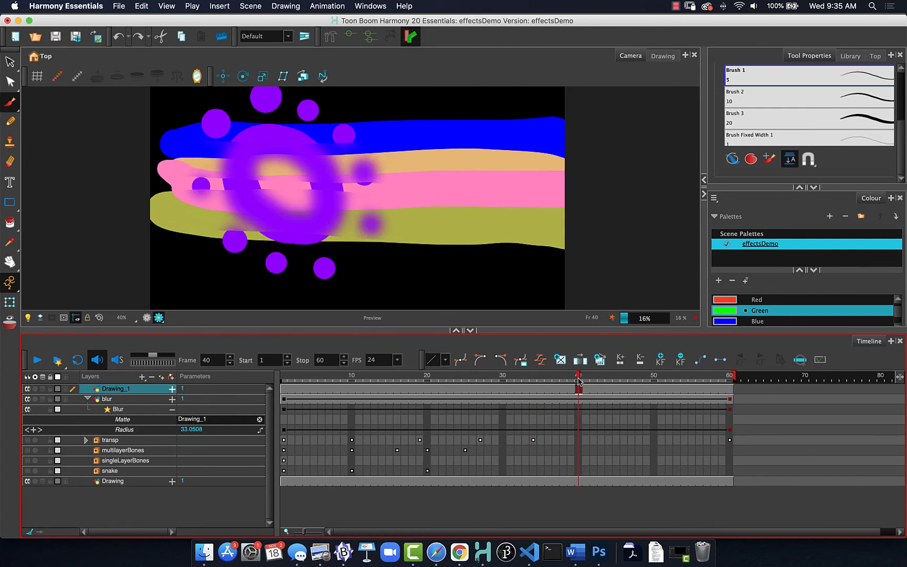
left_click(699, 377)
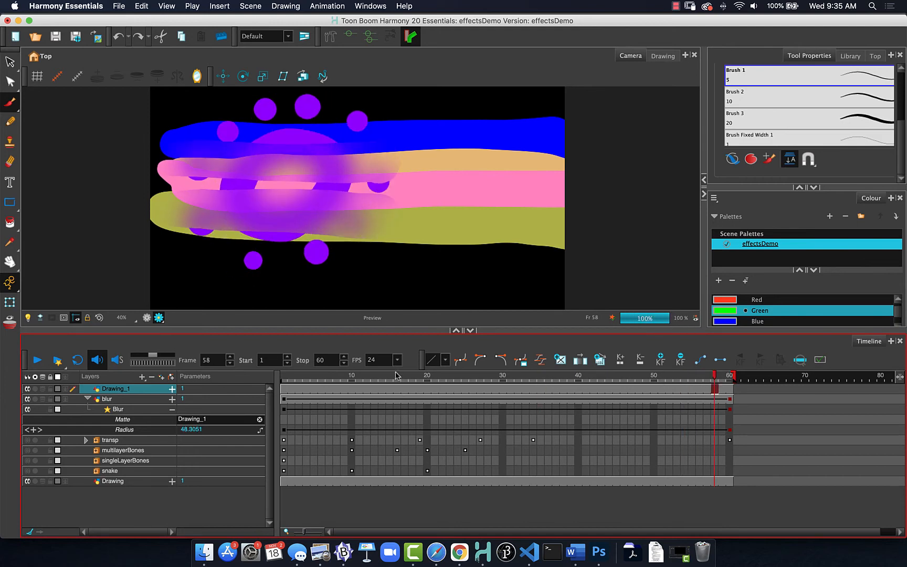
Go to frame 52 and step backward frame by frame to frame 42 to examine the matte's effect on the blur.
left_click_drag(546, 375, 667, 378)
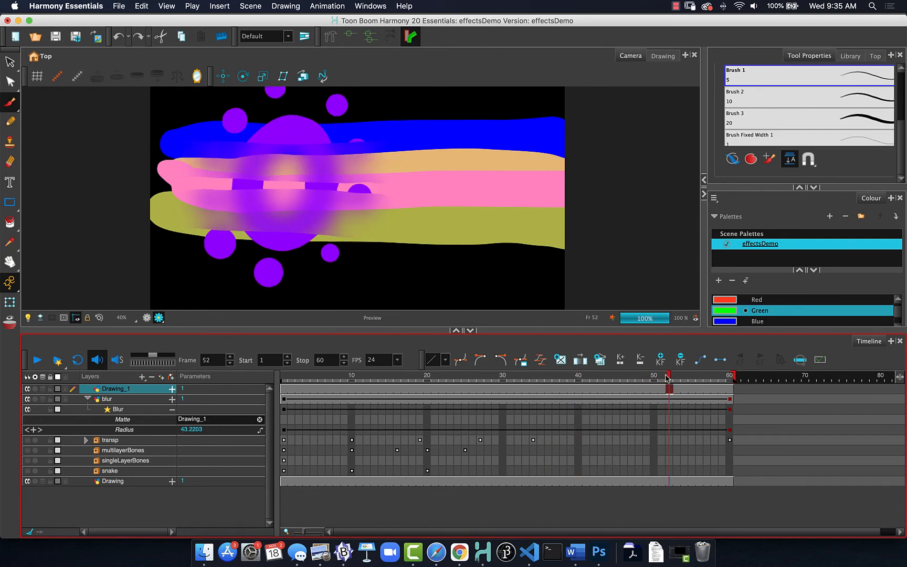
key("period")
key("period")
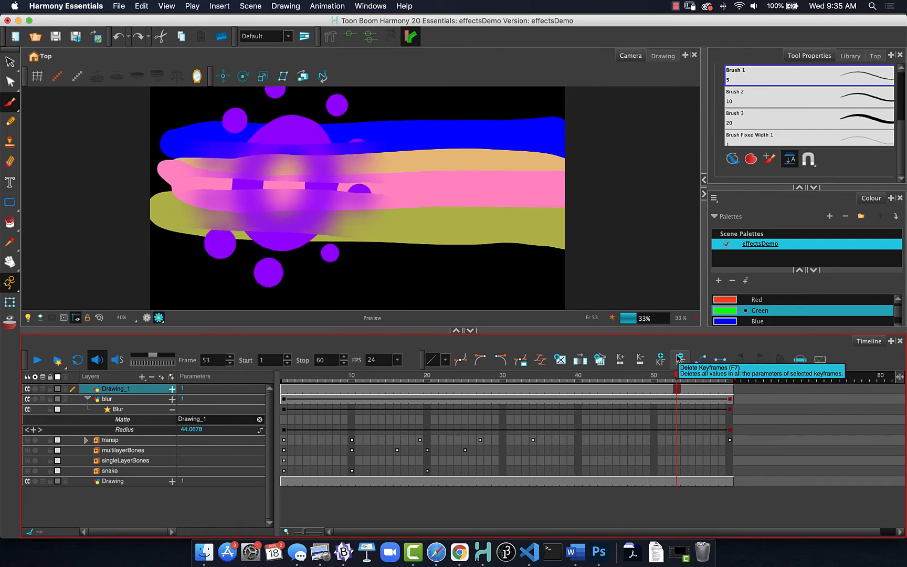
key("comma")
key("comma")
key("comma")
key("comma")
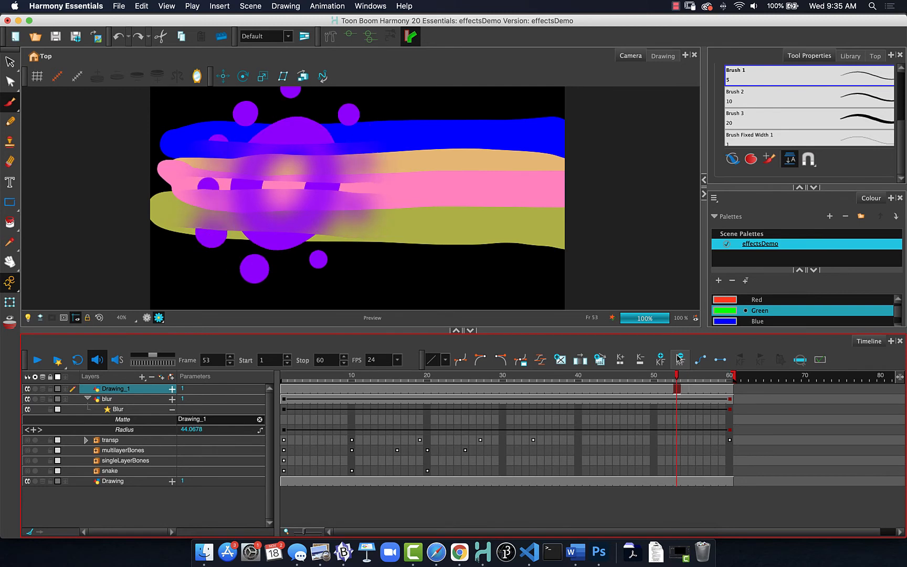
key("comma")
key("comma")
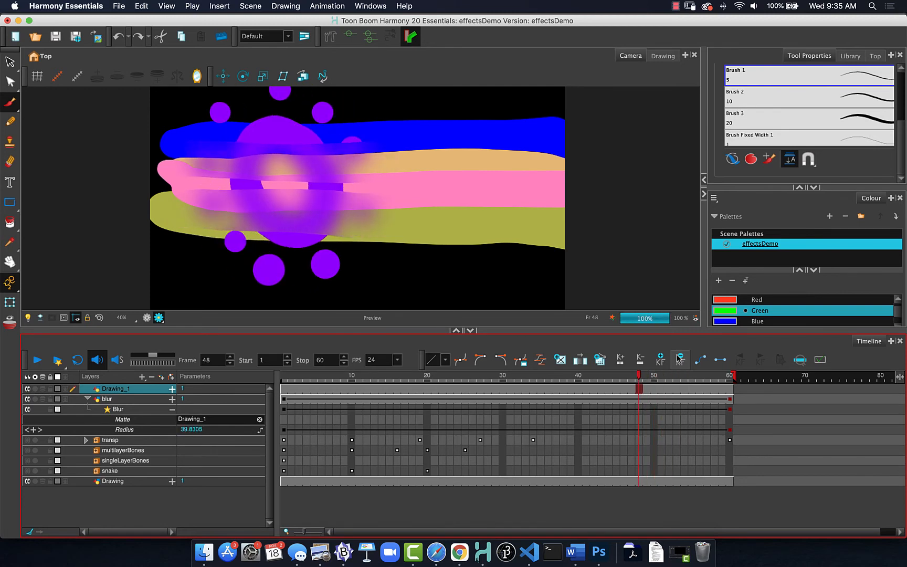
key("comma")
key("comma")
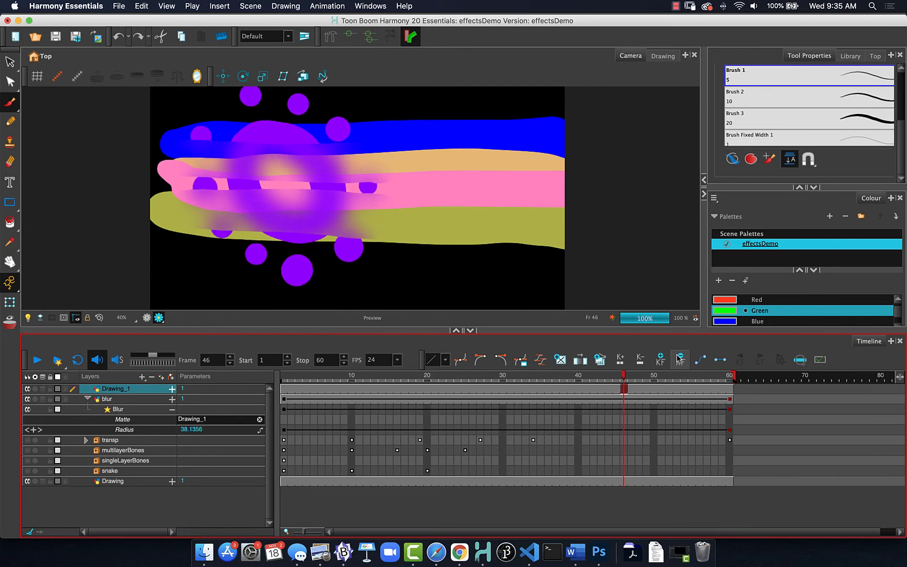
key("comma")
key("comma")
key("comma")
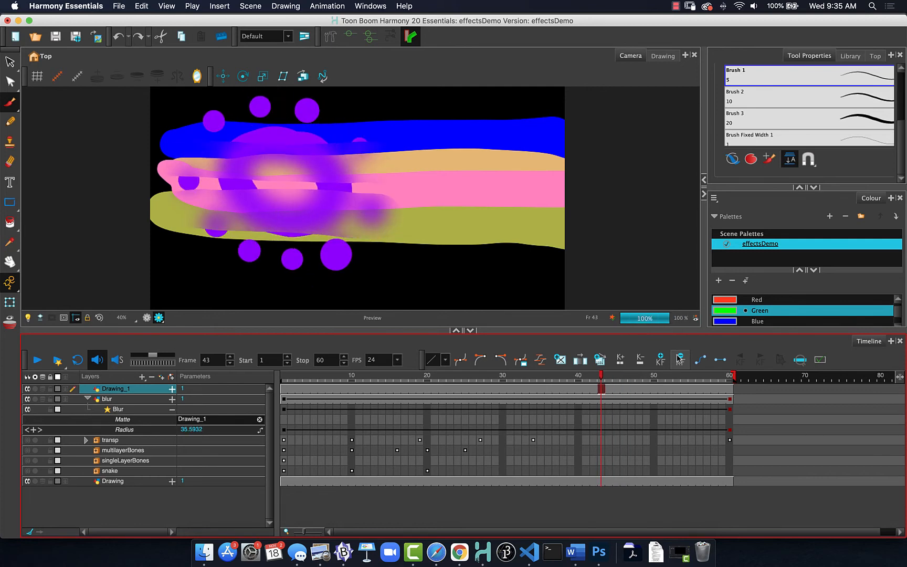
key("comma")
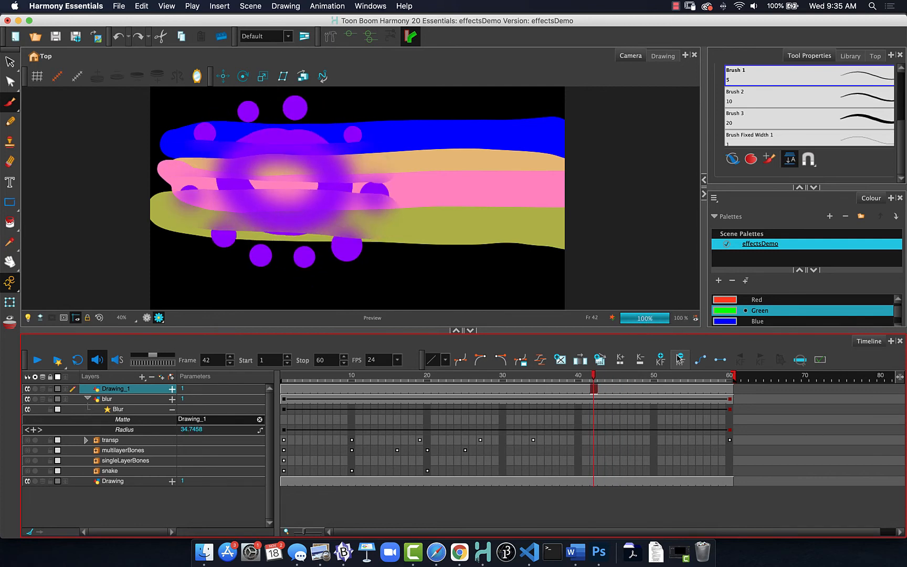
Step forward frame by frame from frame 42 to frame 60 to examine the blur increasing within the matte area.
key("period")
key("period")
key("period")
key("period")
key("period")
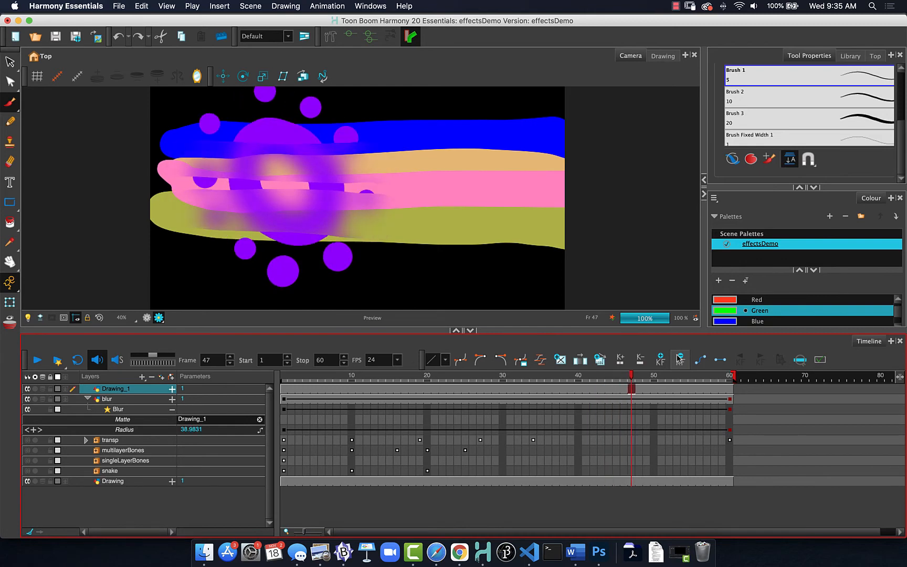
key("period")
key("period")
key("period")
key("period")
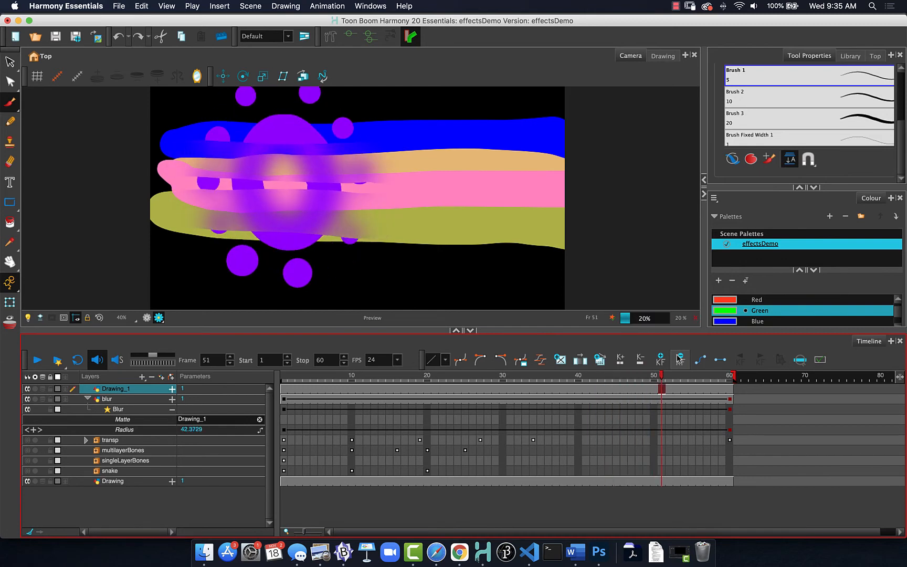
key("period")
key("period")
key("period")
key("period")
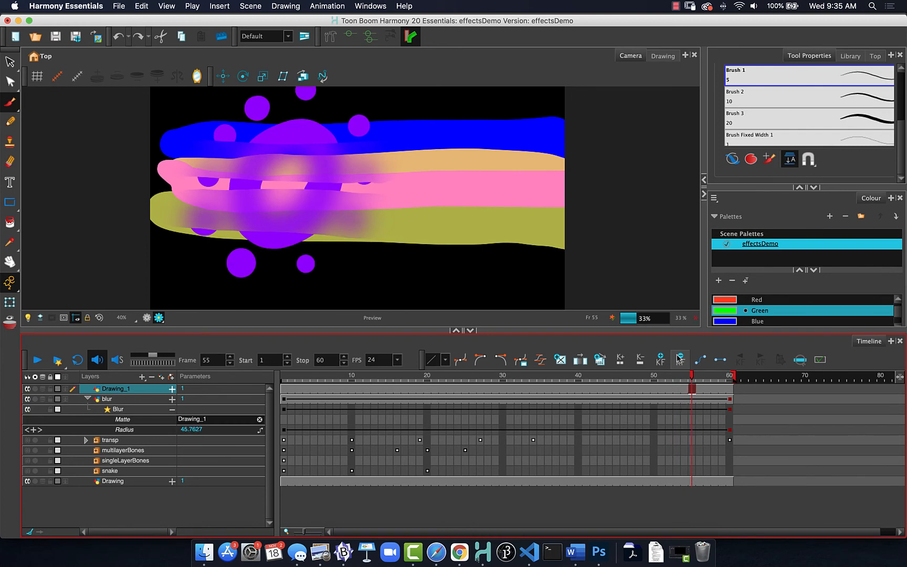
key("period")
key("period")
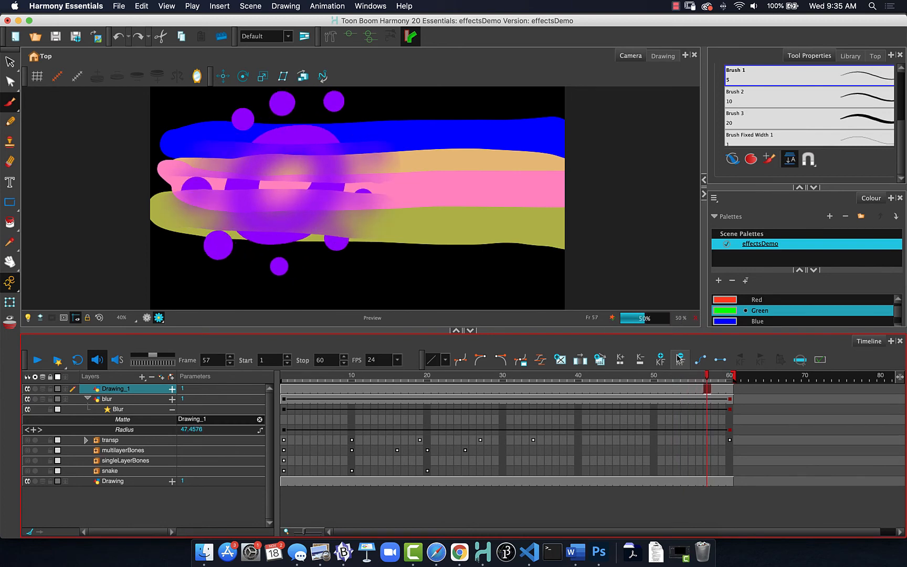
key("period")
key("period")
key("period")
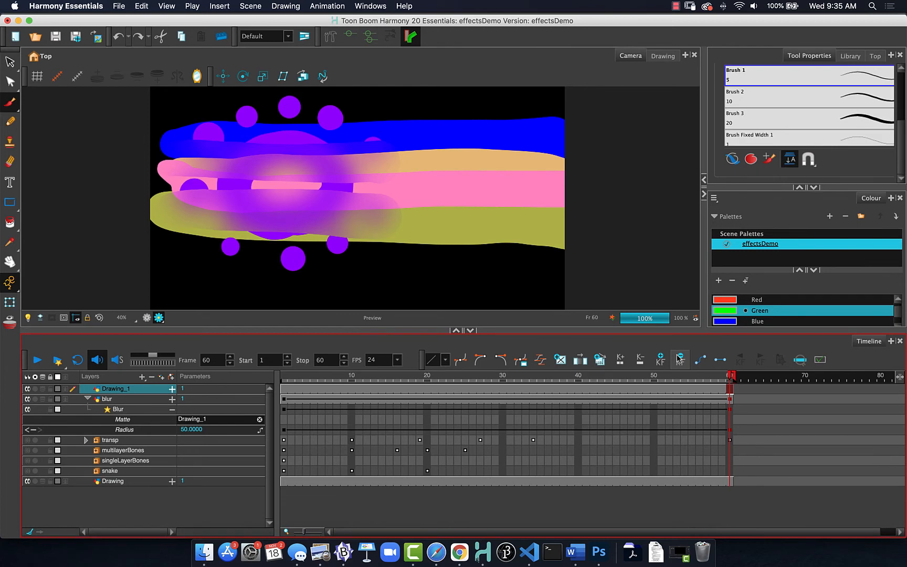
Step backward from frame 60 to frame 41 and forward again to frame 44 to review the masked blur.
key("comma")
key("comma")
key("comma")
key("comma")
key("comma")
key("comma")
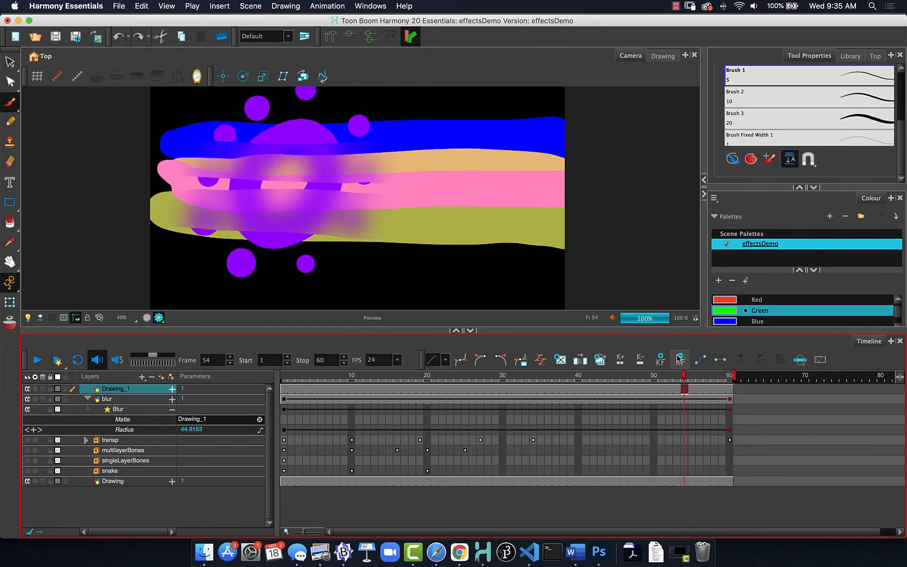
key("comma")
key("comma")
key("comma")
key("comma")
key("comma")
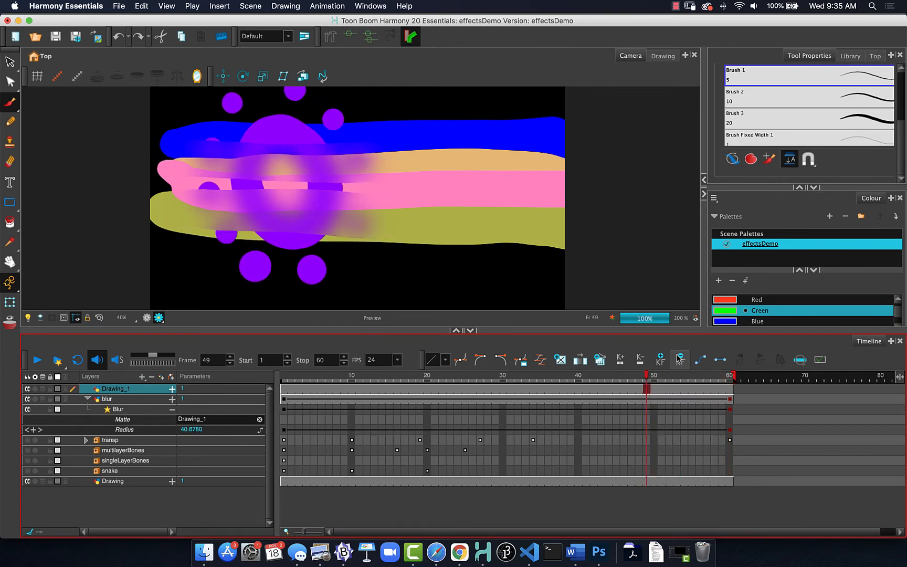
key("comma")
key("comma")
key("comma")
key("comma")
key("comma")
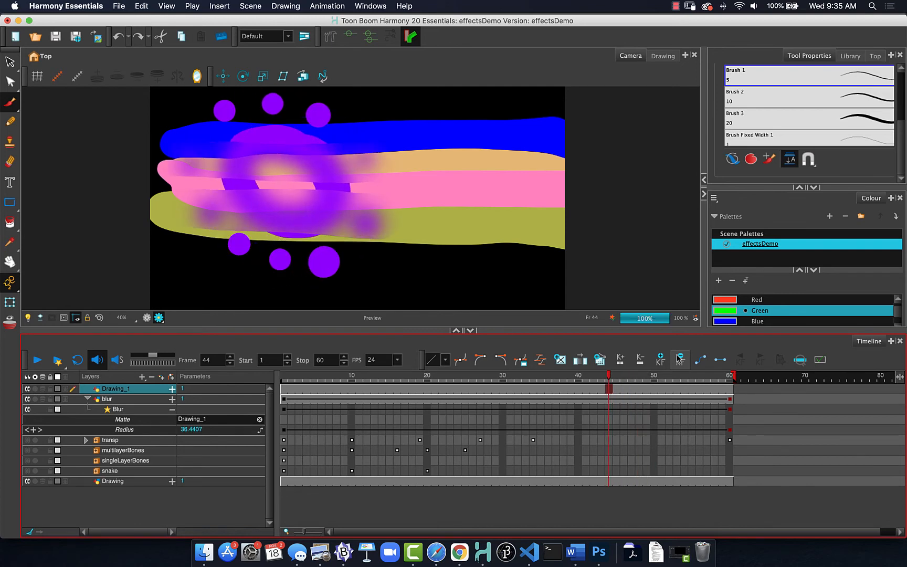
key("comma")
key("comma")
key("comma")
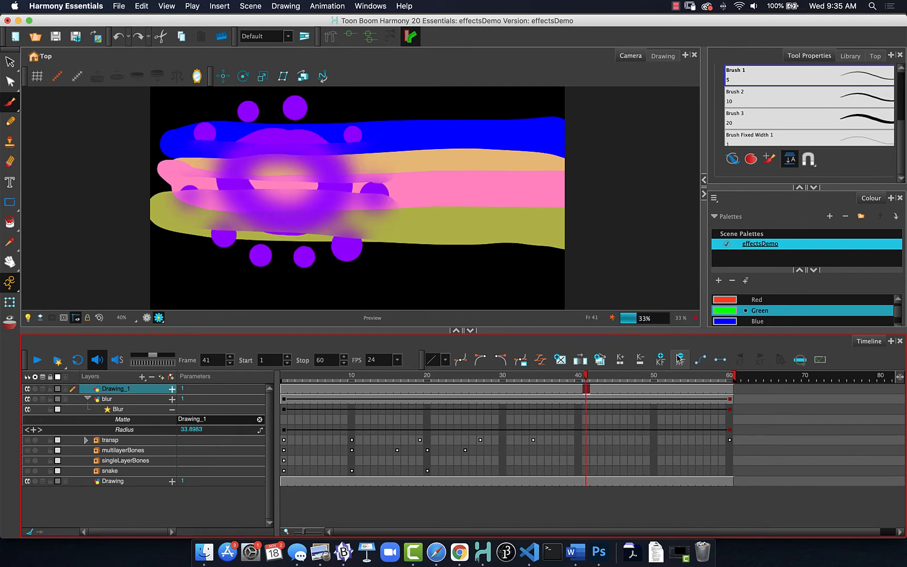
key("period")
key("period")
key("period")
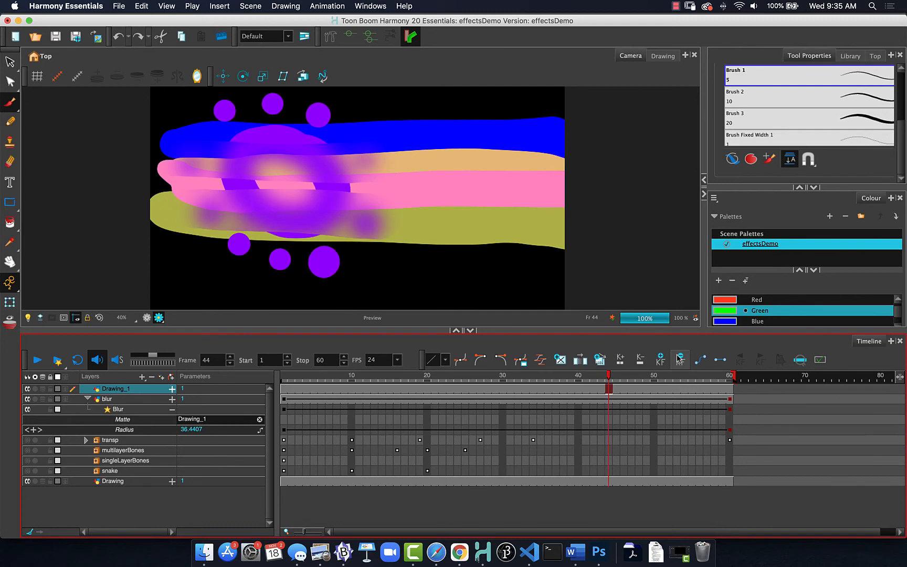
Step back through the rendered preview from frame 44 to frame 25 to examine the animated matte blur.
key("comma")
key("comma")
key("comma")
key("comma")
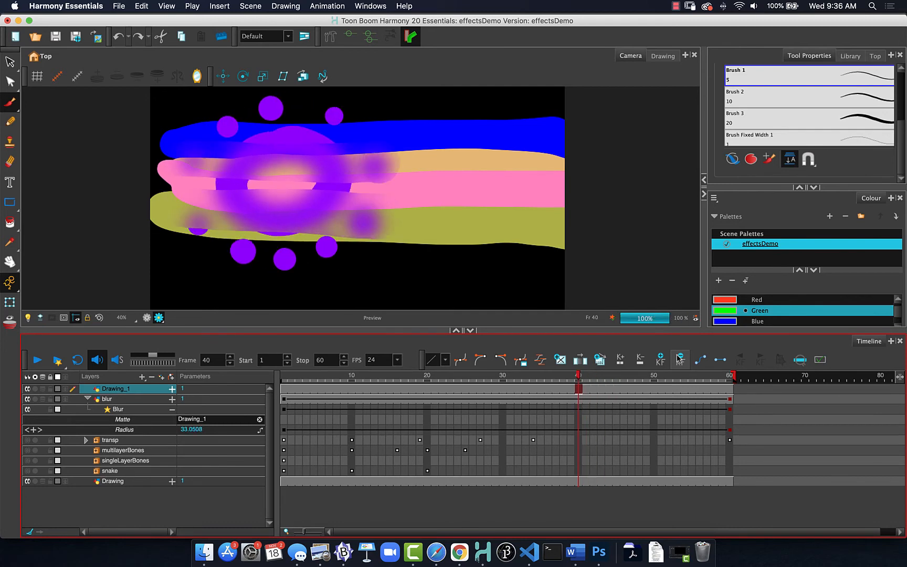
key("comma")
key("comma")
key("comma")
key("comma")
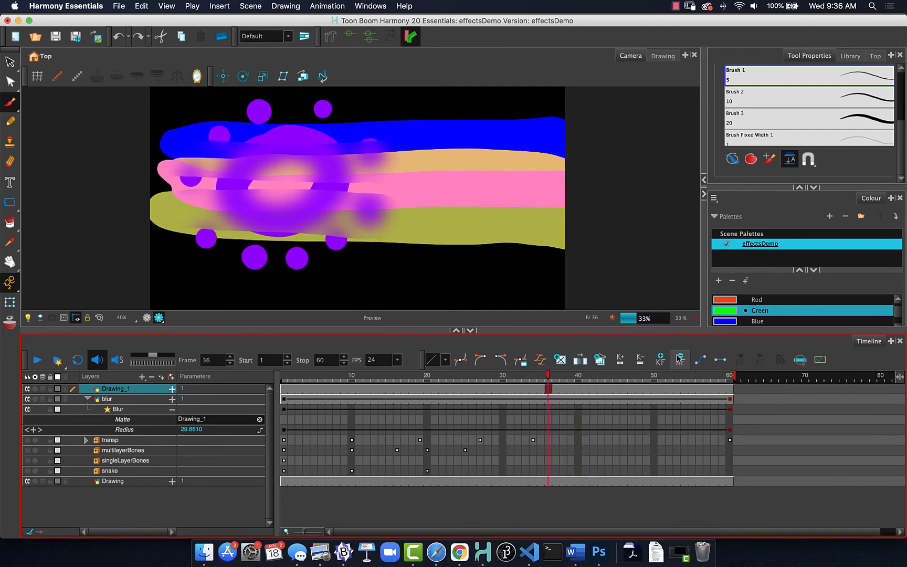
key("comma")
key("comma")
key("comma")
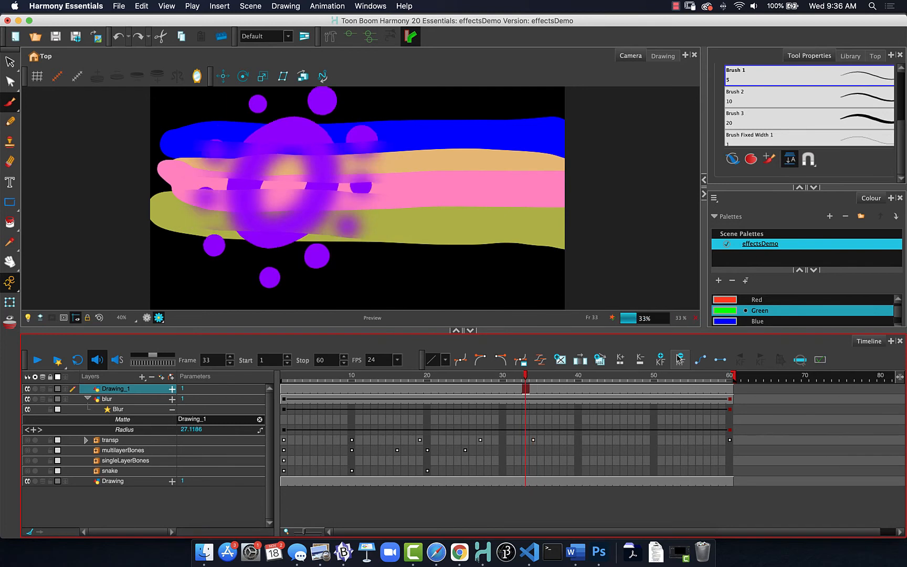
key("comma")
key("comma")
key("comma")
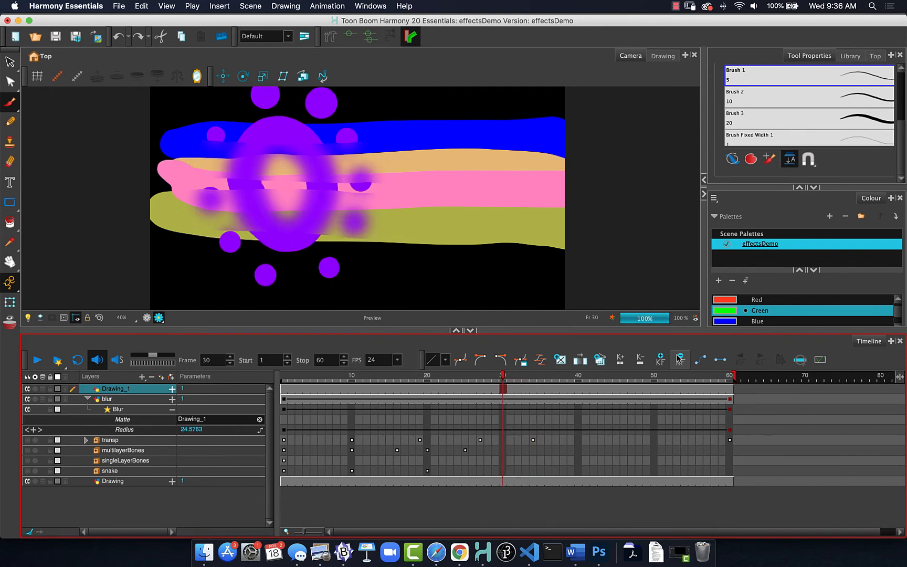
key("comma")
key("comma")
key("comma")
key("comma")
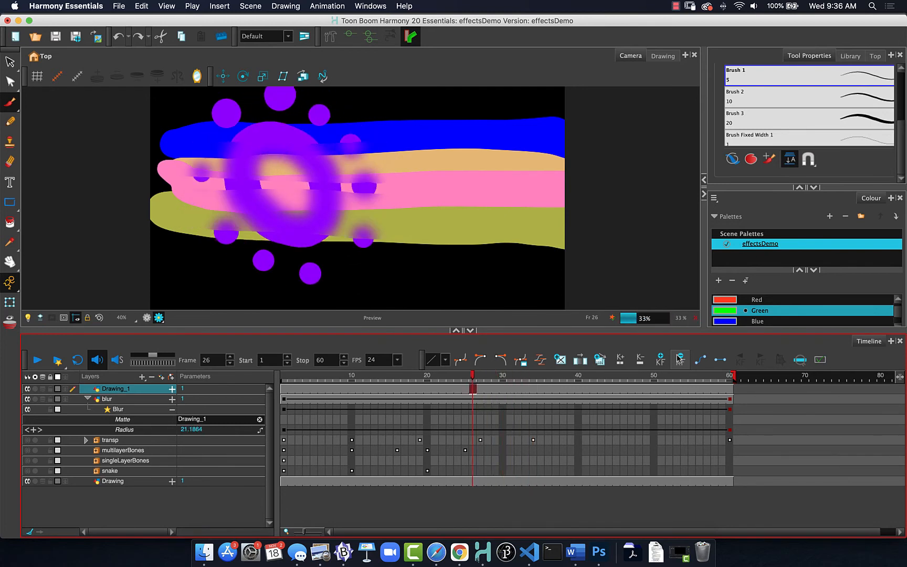
key("comma")
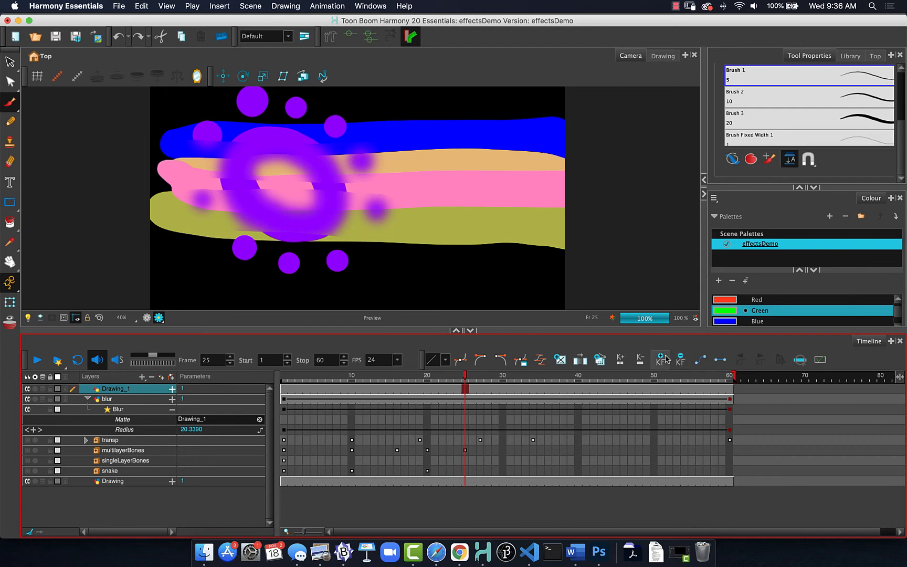
Turn off the camera's render preview, re-render the scene from frame 1, and close the playback window after viewing the frames.
left_click(146, 317)
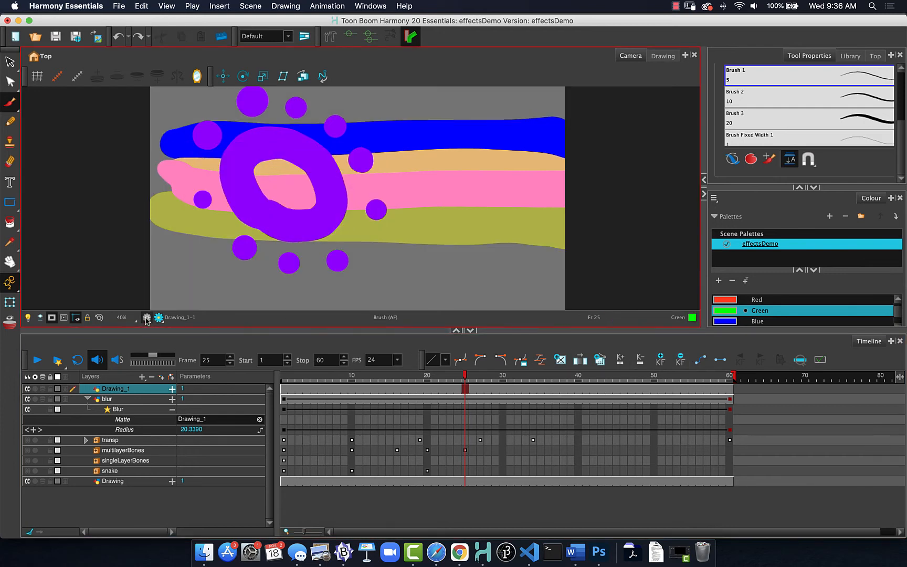
left_click_drag(404, 379, 245, 381)
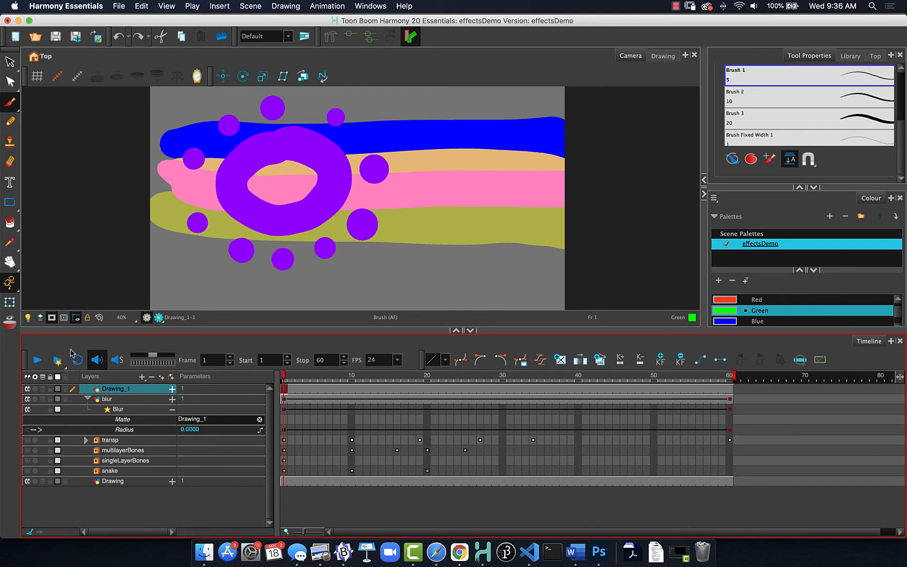
left_click(57, 361)
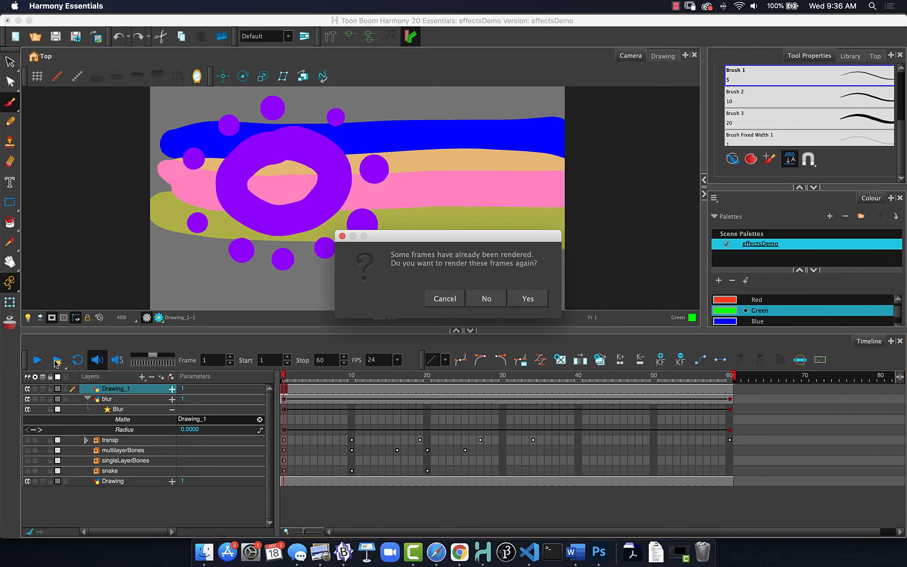
left_click(527, 299)
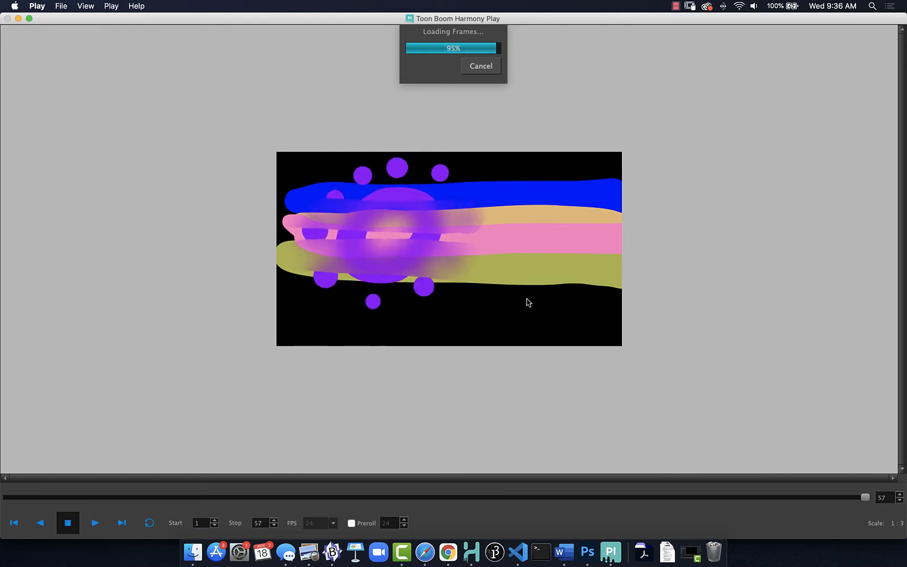
key("Return")
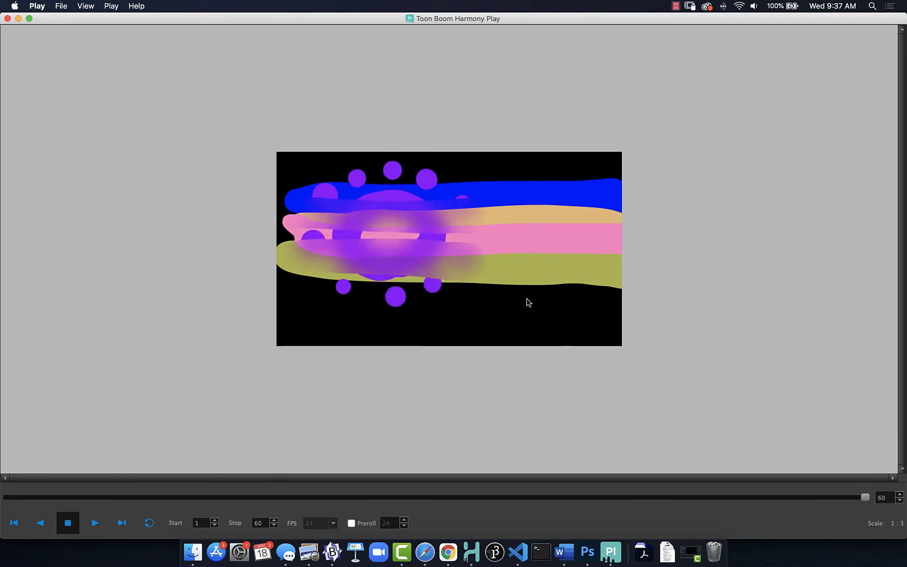
left_click(7, 19)
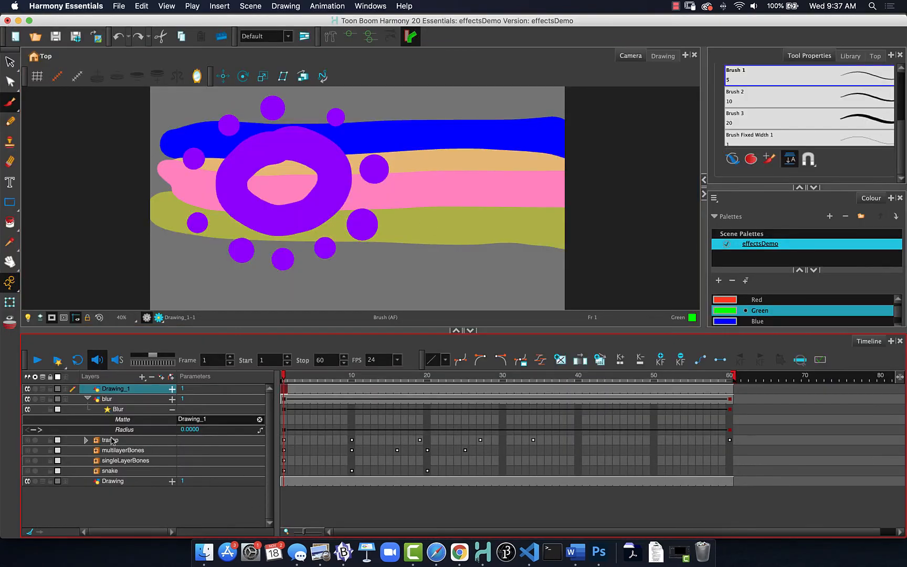
Collapse the blur layer and group it together with the Drawing_1 layer.
left_click(87, 399)
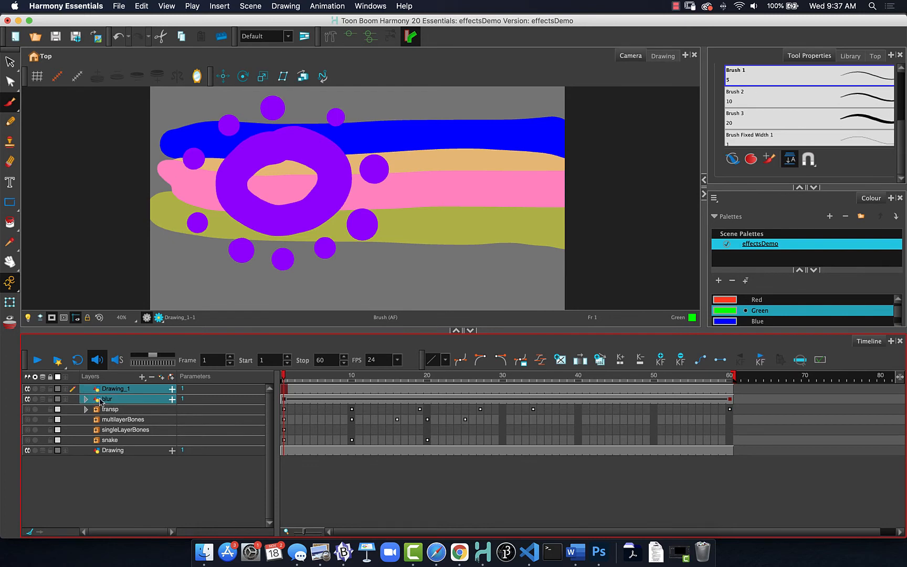
right_click(100, 400)
left_click(112, 389)
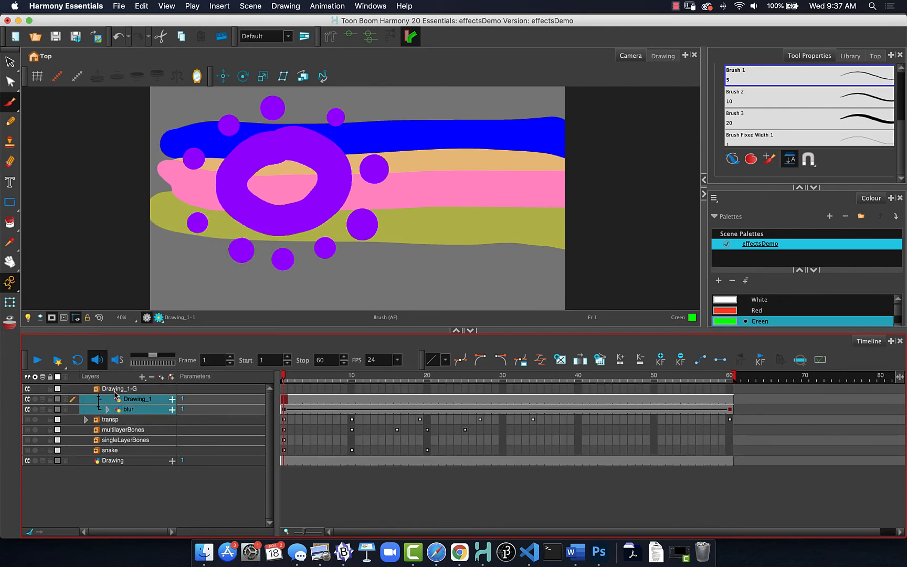
Rename the new group as blur, and collapse and hide it.
double_click(109, 391)
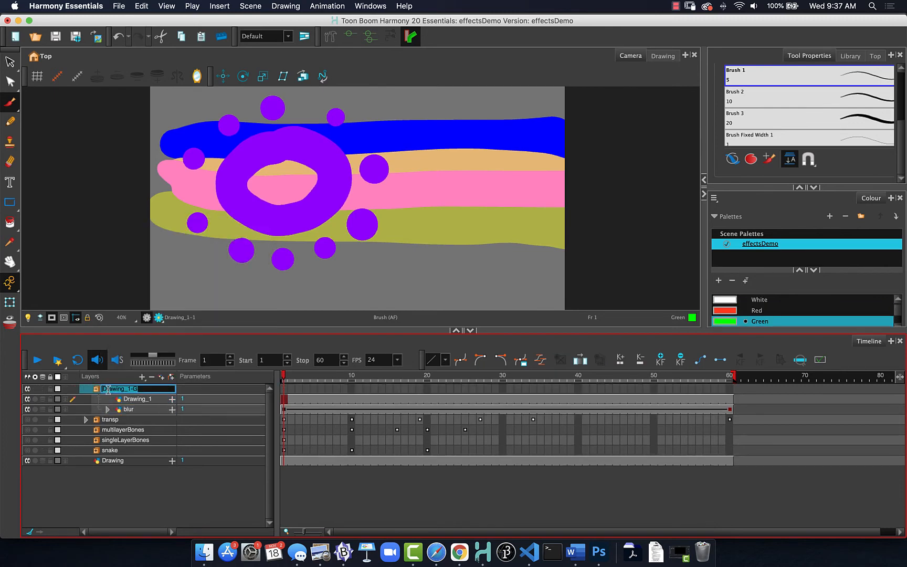
type("blur")
key("Return")
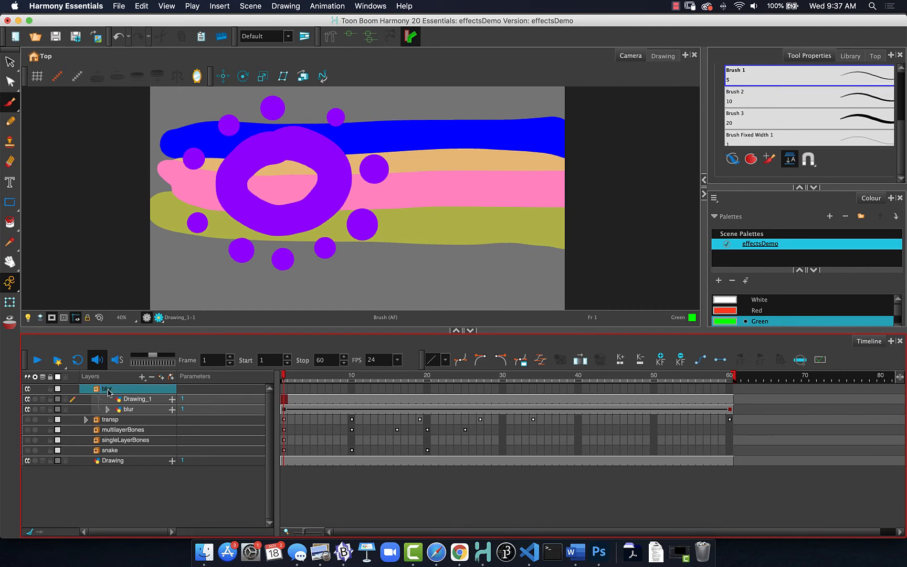
left_click(97, 389)
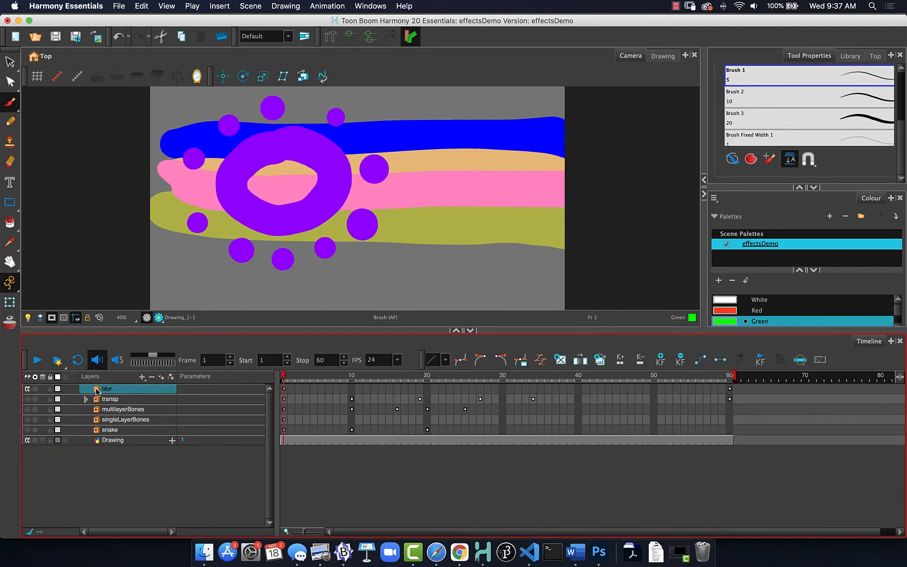
left_click(27, 389)
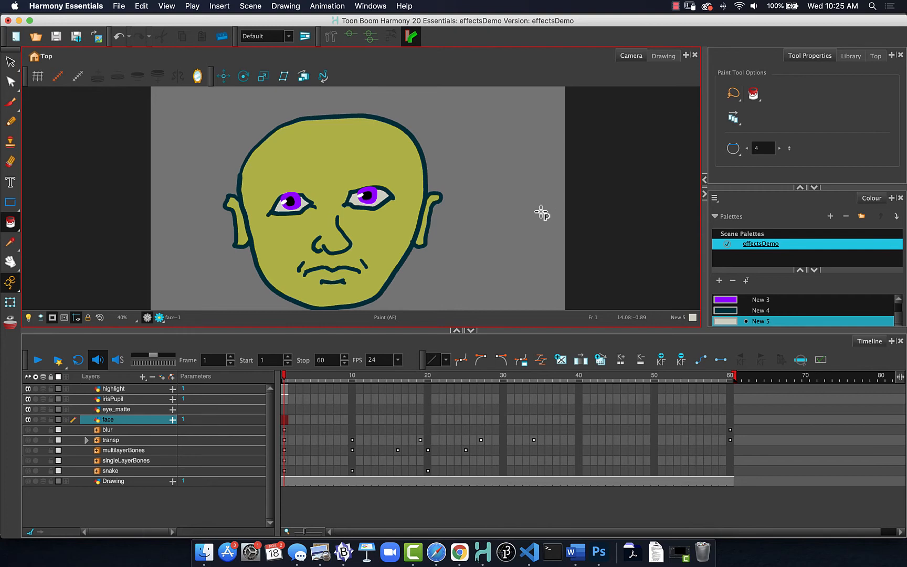
left_click(142, 377)
mouse_move(174, 477)
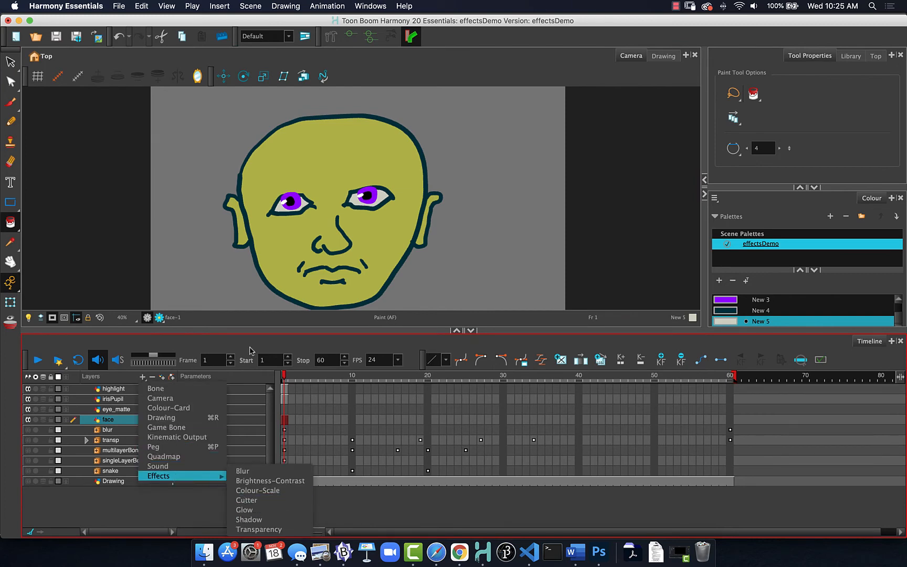
left_click(222, 339)
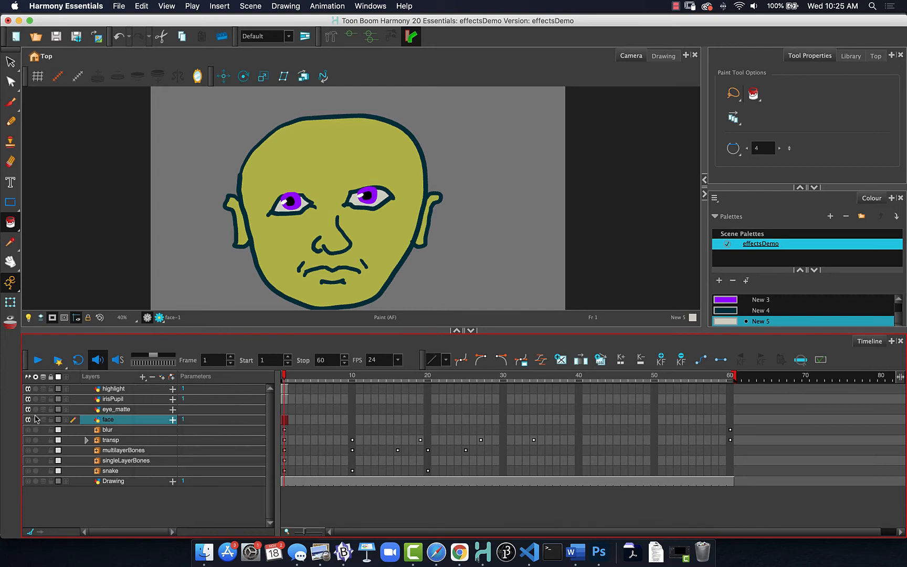
Hide the highlight, irisPupil and eye_matte layers, leaving the face layer shown.
left_click(28, 389)
left_click(27, 399)
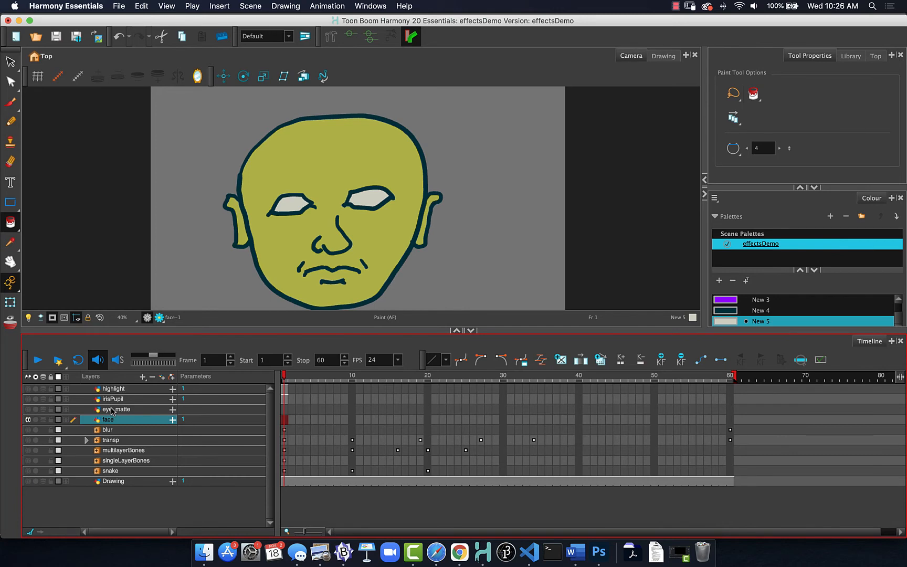
Toggle the irisPupil and highlight layers on and off to examine the artwork each one holds.
left_click(113, 401)
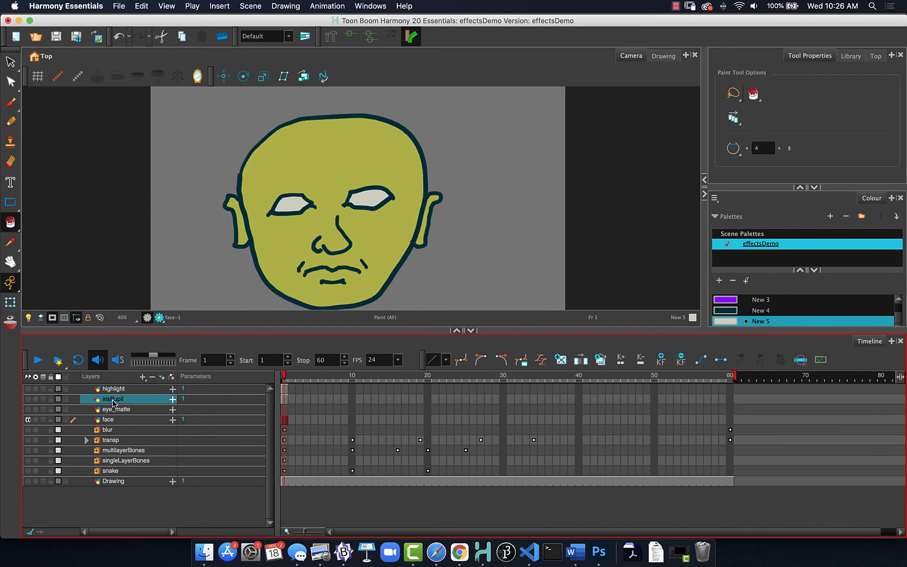
left_click(28, 399)
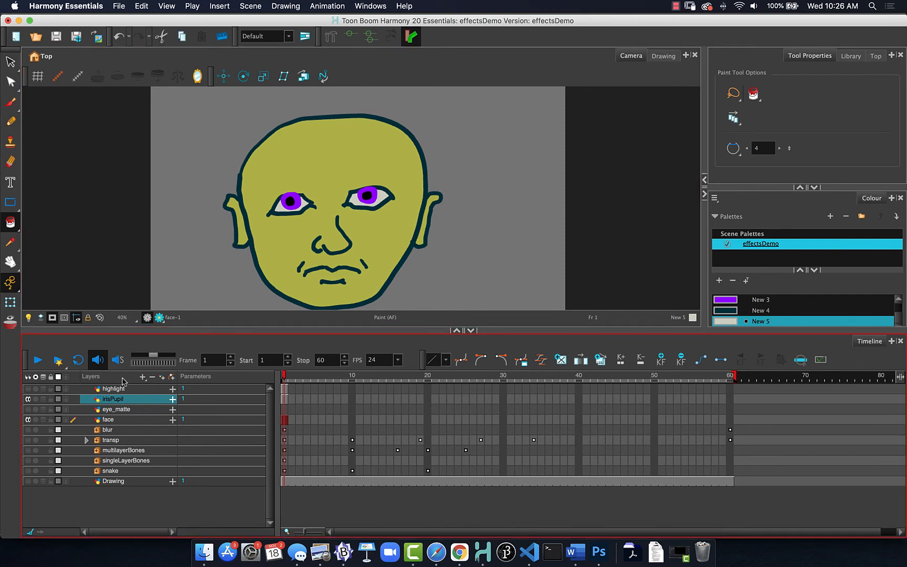
left_click(28, 389)
left_click(29, 399)
left_click(27, 389)
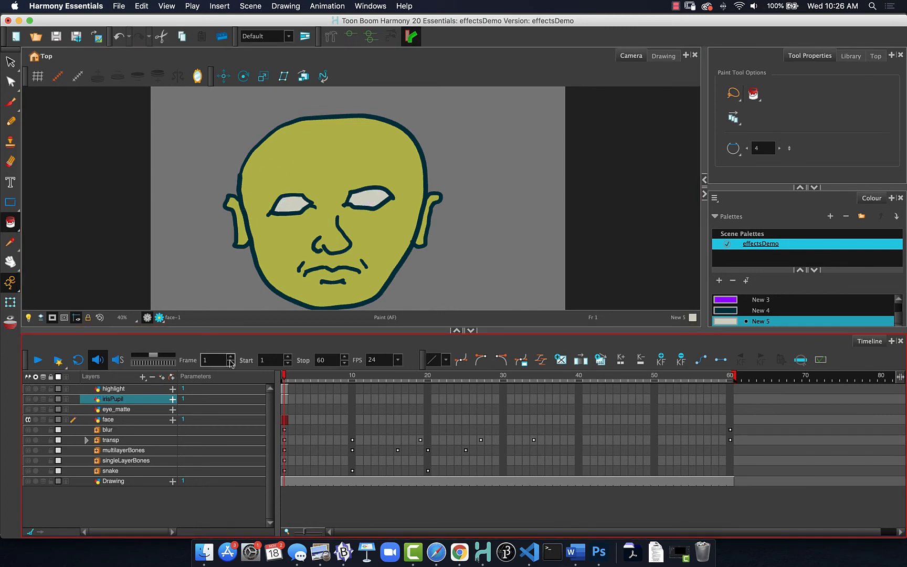
Copy both eye-white fills from the face drawing, with face as the only selected layer.
left_click(9, 62)
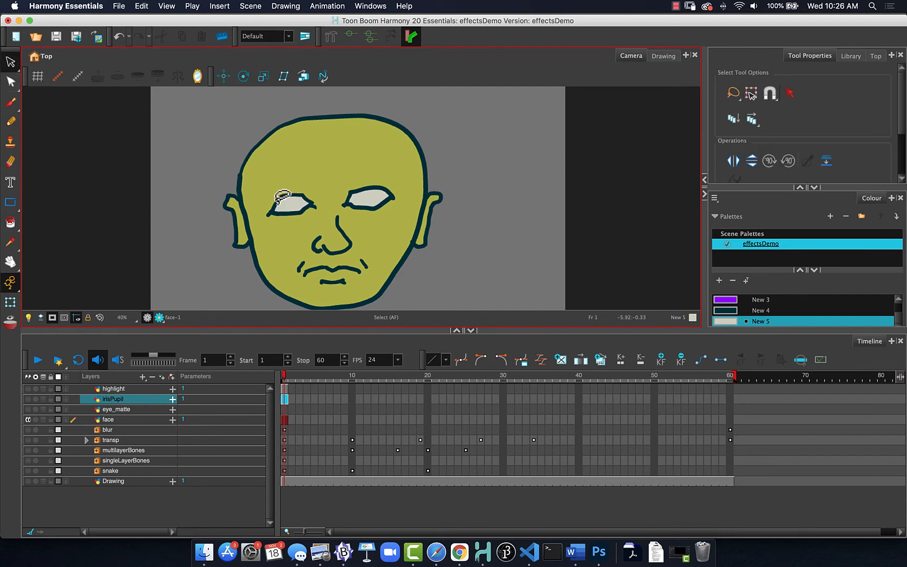
left_click(290, 200)
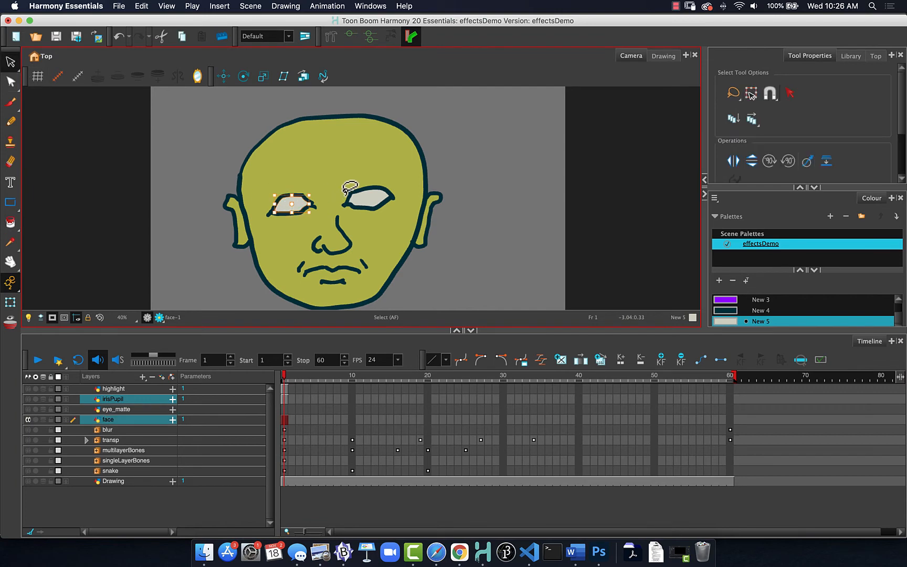
left_click(374, 191, "shift")
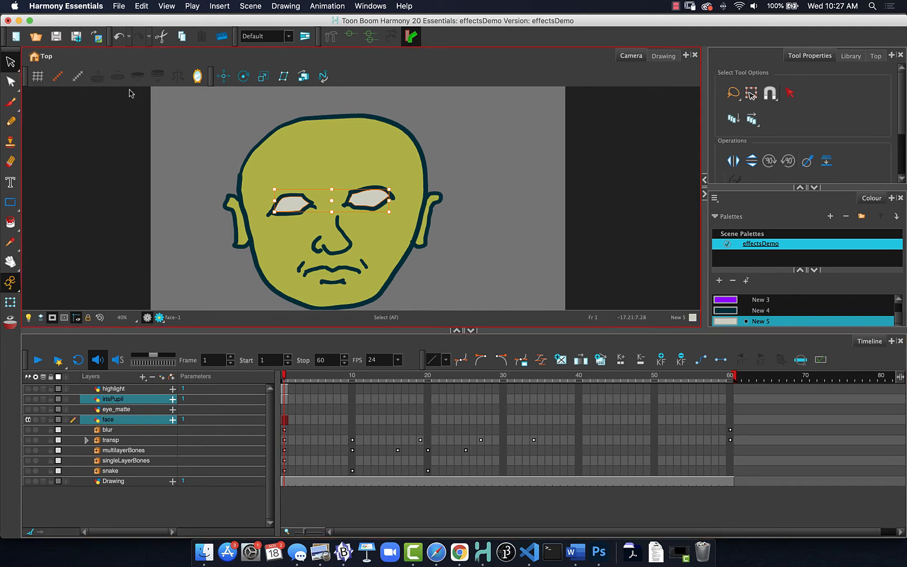
left_click(112, 400, "super")
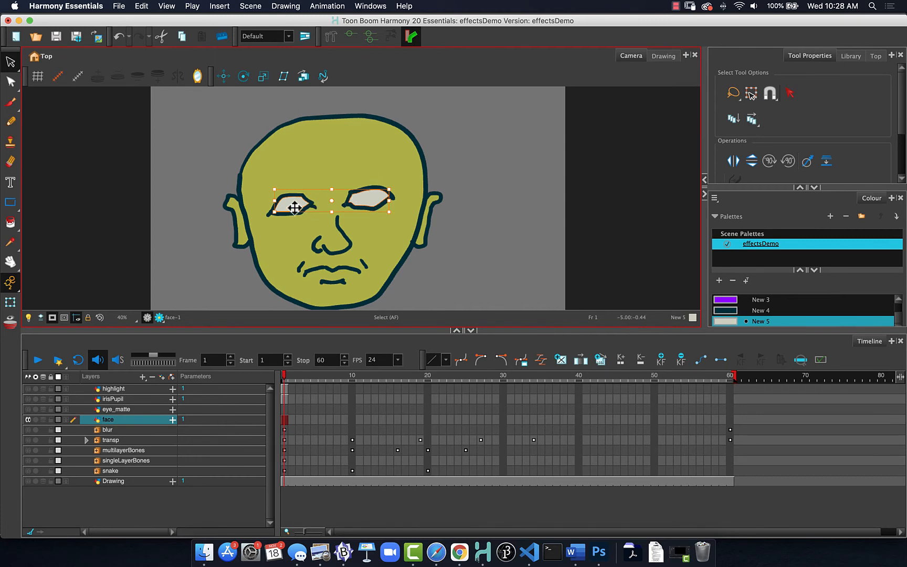
key("ctrl+c")
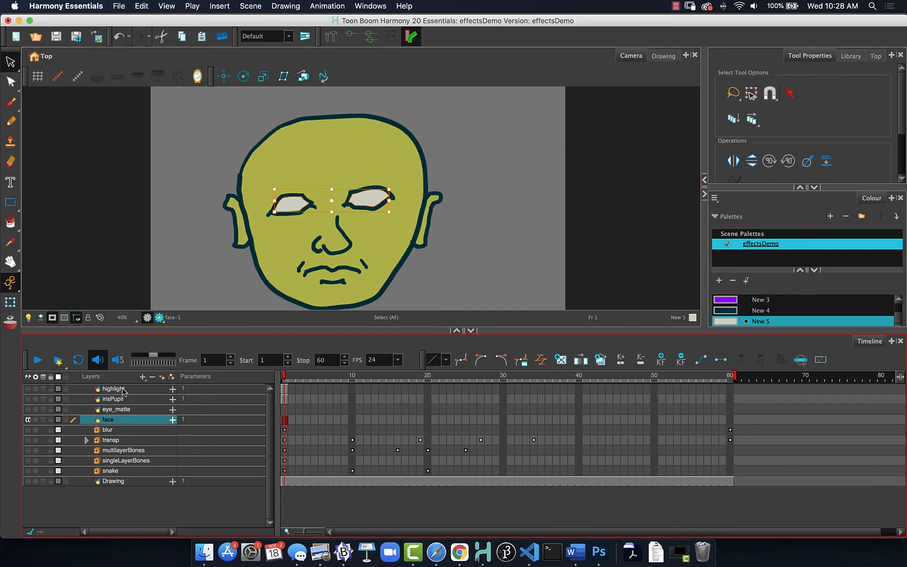
With the eye_matte layer selected, review the general preferences and paste the copied eye-white shapes.
left_click(123, 409)
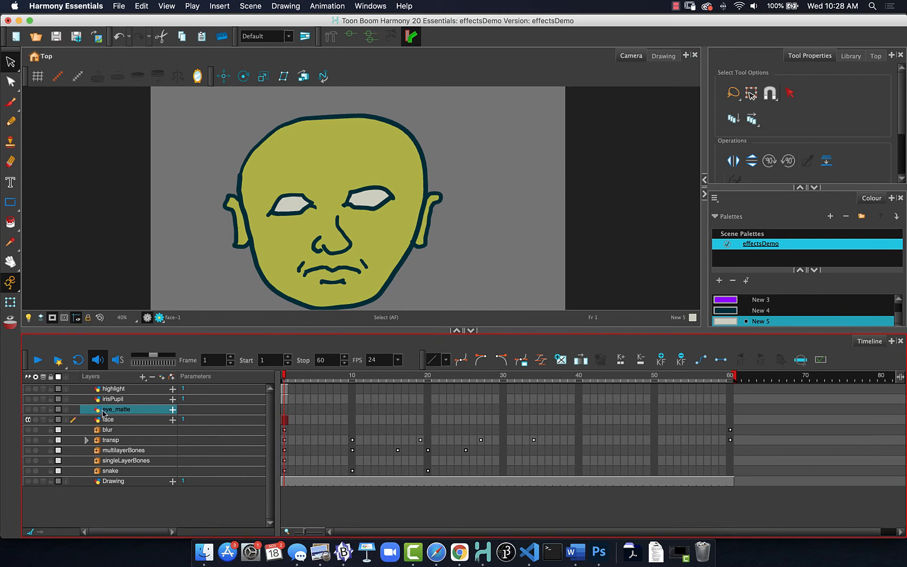
left_click(305, 207)
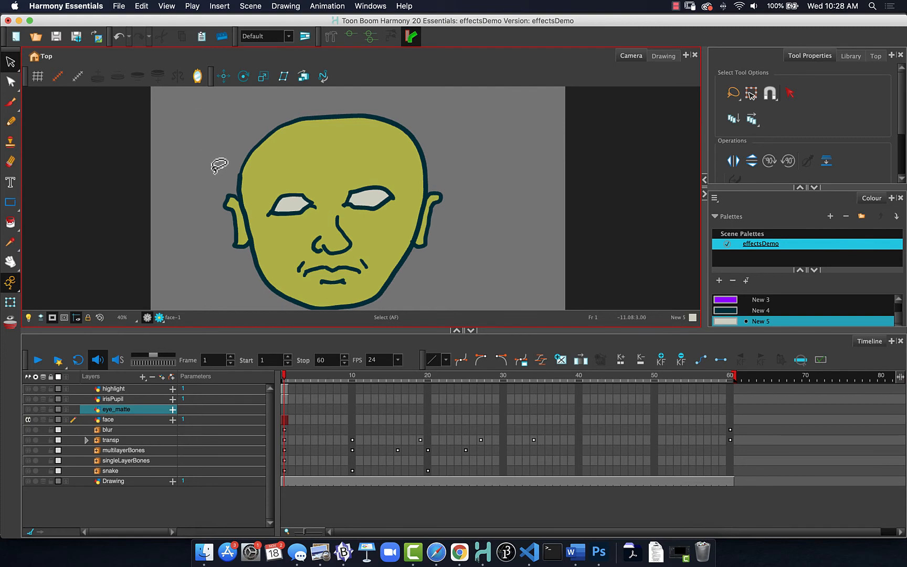
left_click(32, 6)
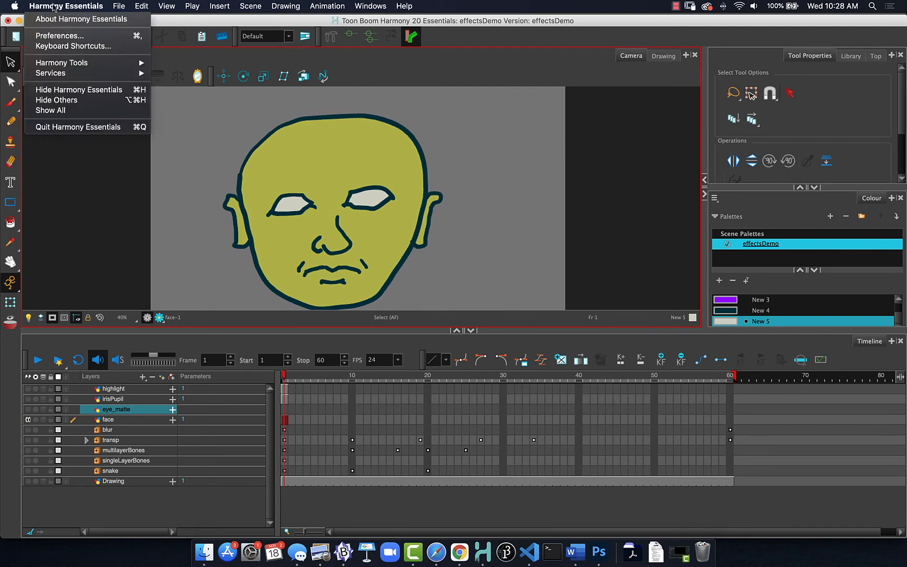
left_click(58, 35)
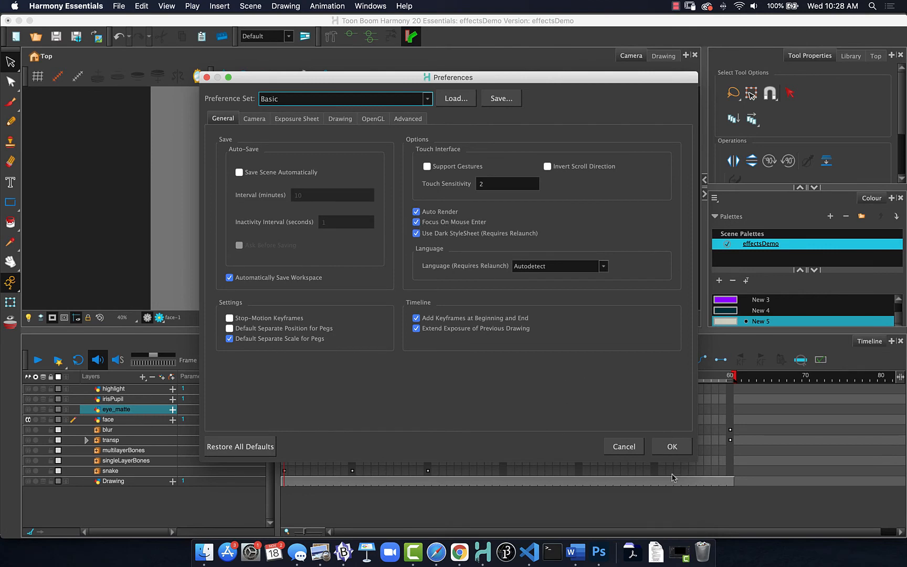
left_click(673, 447)
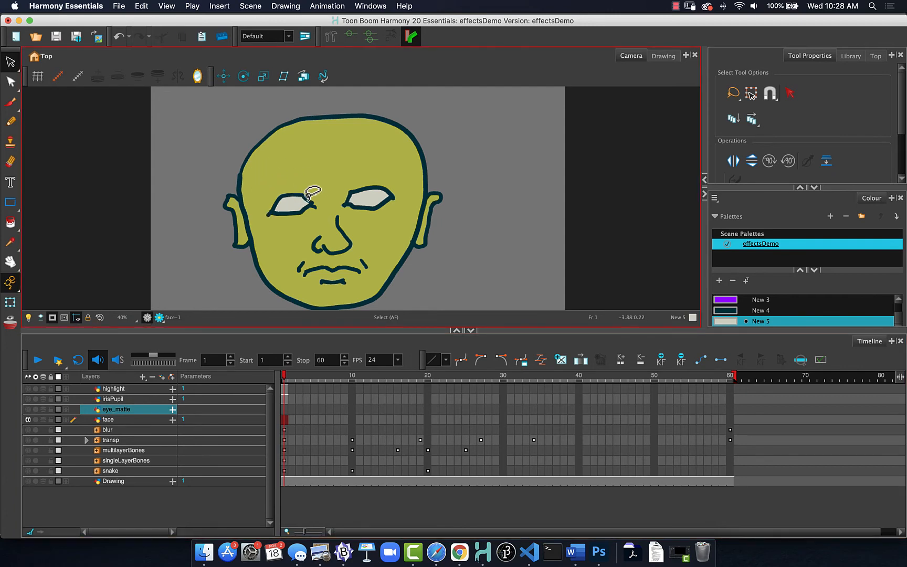
key("super+a")
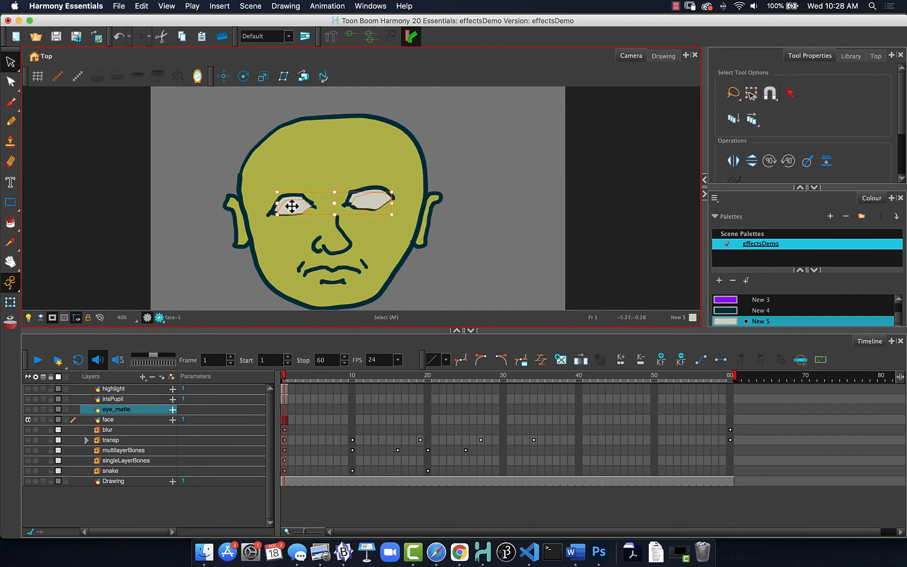
Align the pasted eye-white shapes with the eyes on the face drawing and paint both eyes Red.
left_click_drag(291, 207, 289, 205)
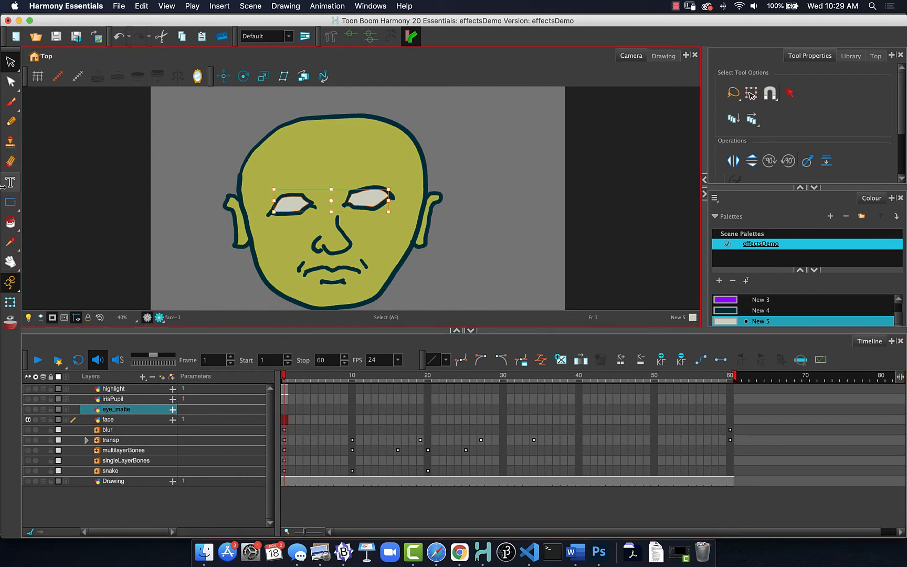
left_click(10, 222)
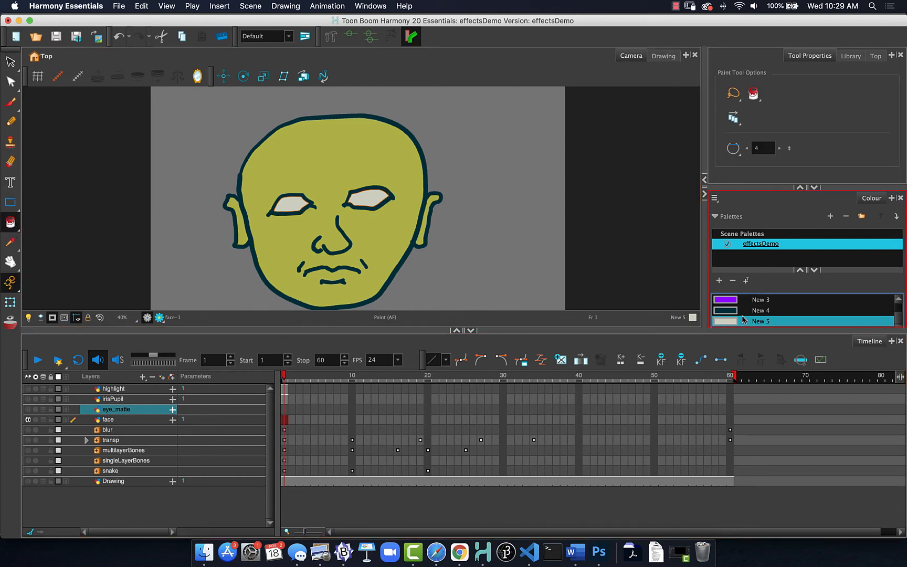
scroll(901, 310, "up", 1)
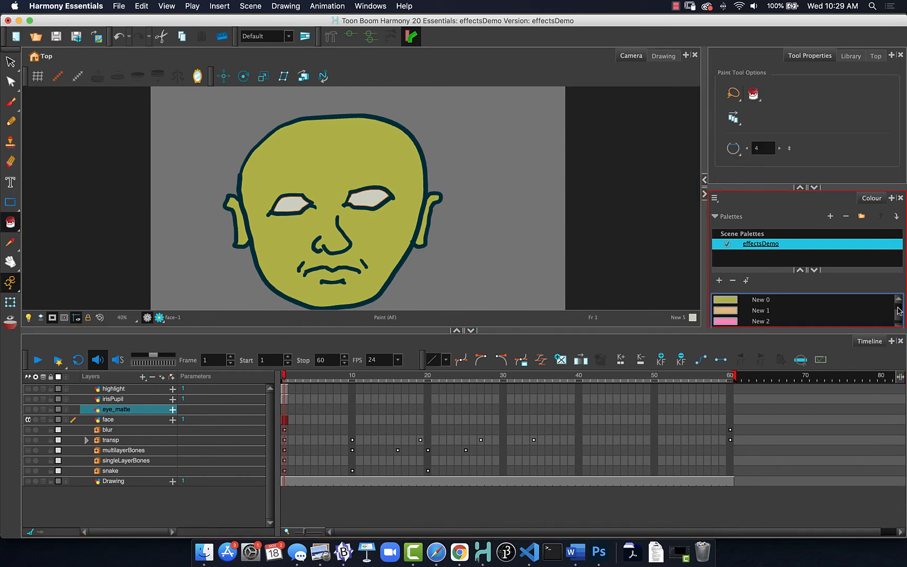
scroll(898, 314, "up", 1)
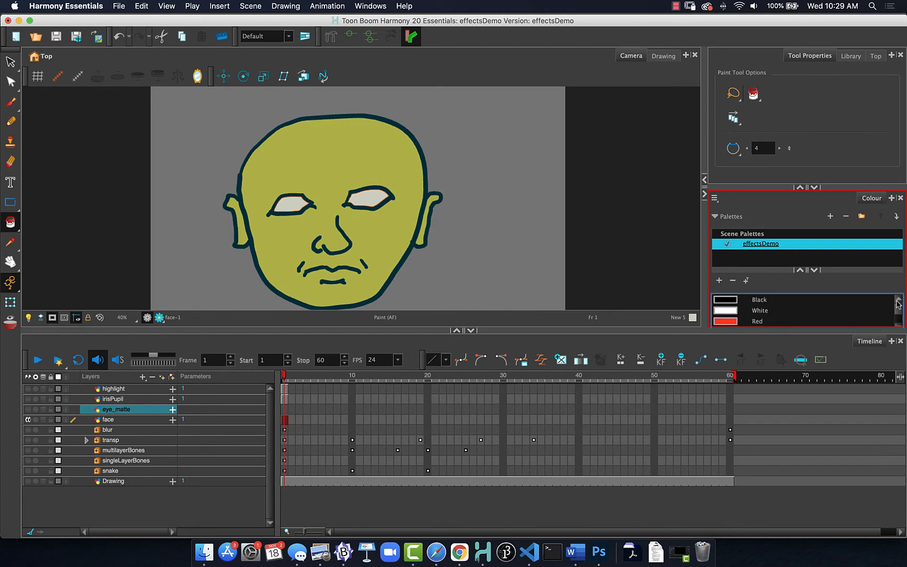
left_click(741, 321)
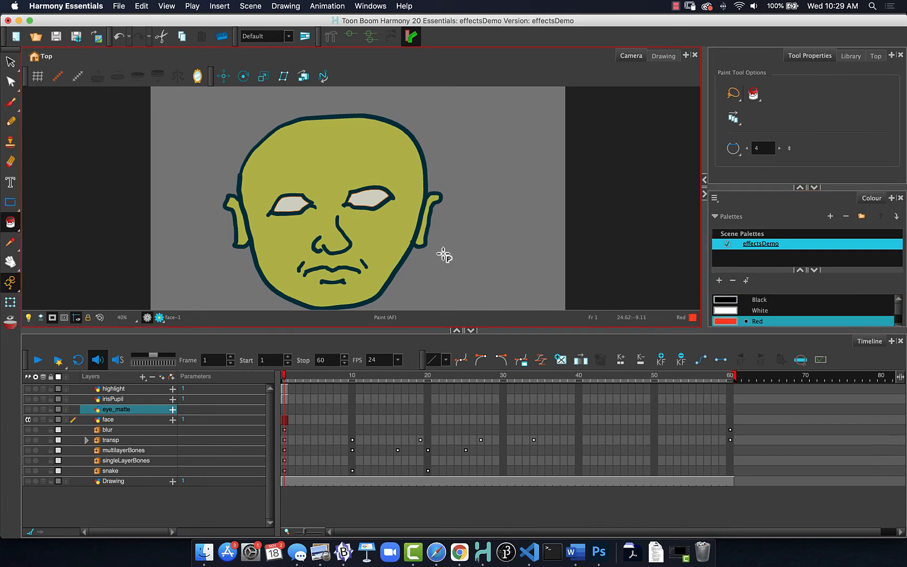
left_click(290, 206)
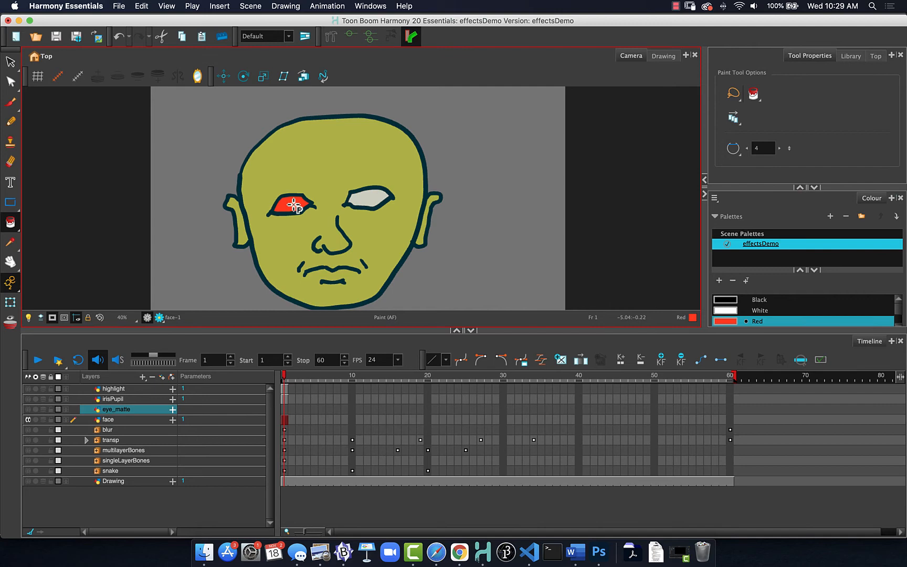
left_click(367, 199)
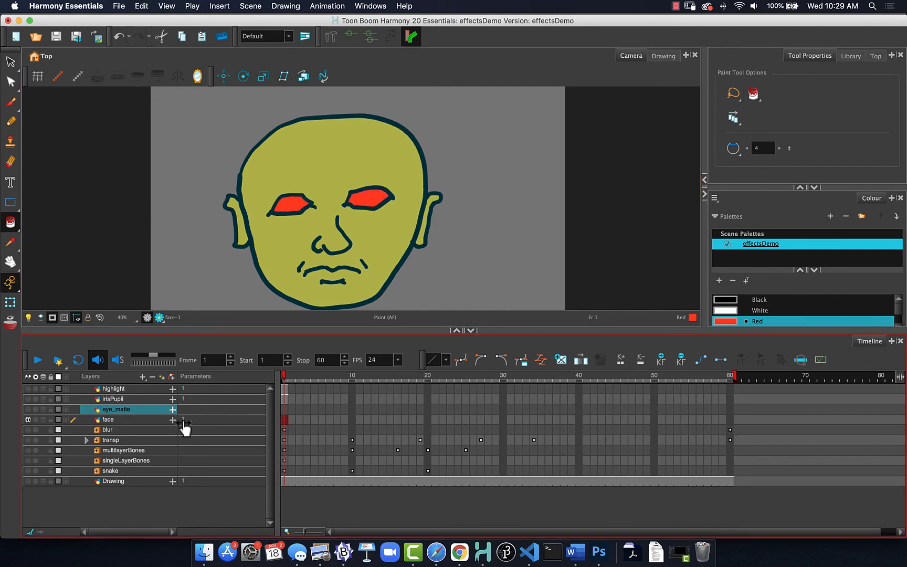
Undo the red fills, the shape alignment and the paste made on the face drawing.
key("super+z")
key("super+z")
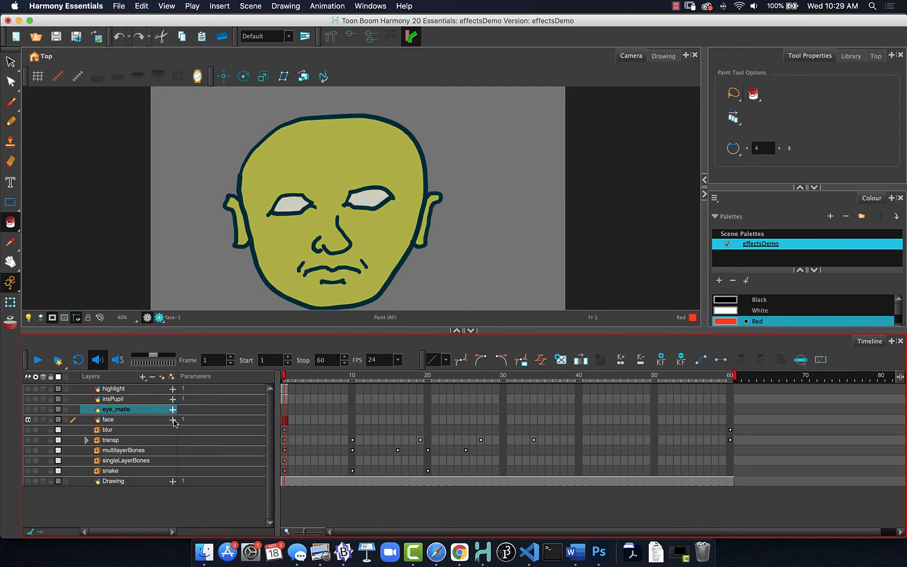
key("super+z")
key("super+z")
Show the eye_matte layer and paste the copied eye-white shapes into its cell at frame 1.
left_click(28, 412)
left_click(283, 410)
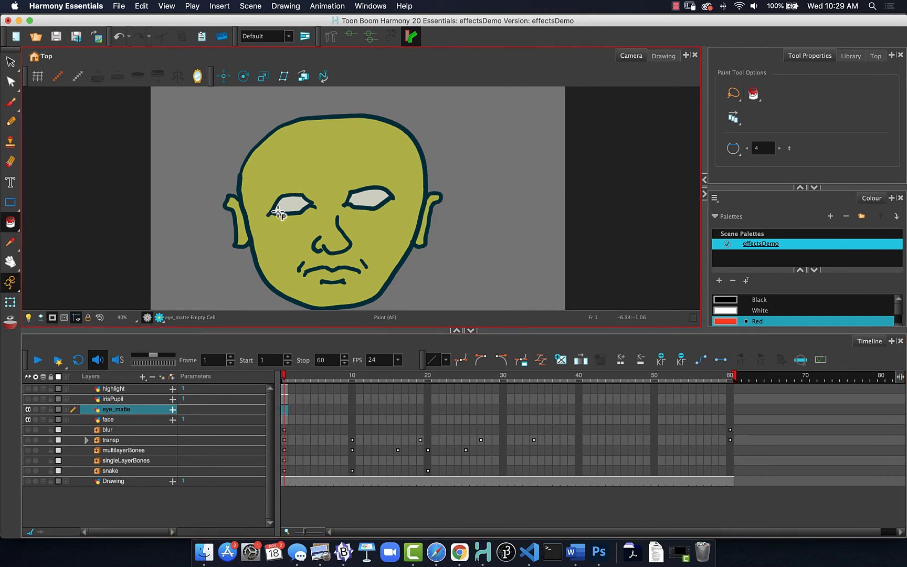
scroll(292, 204, "up", 1)
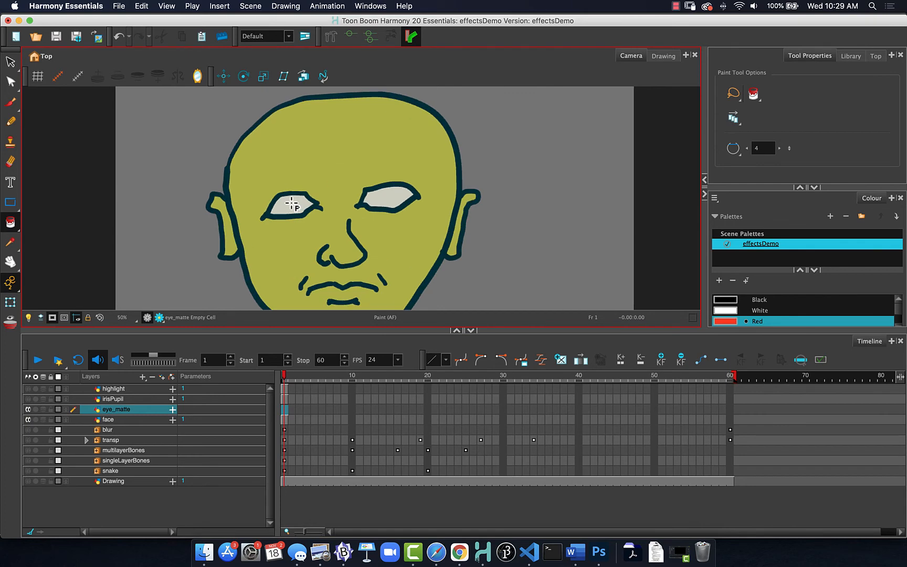
left_click(292, 204)
left_click(328, 379)
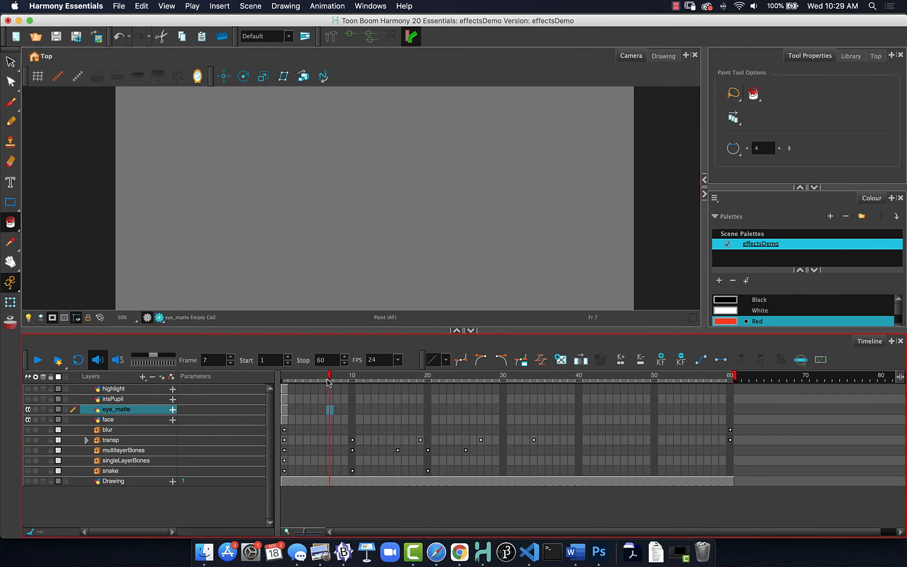
left_click(287, 410)
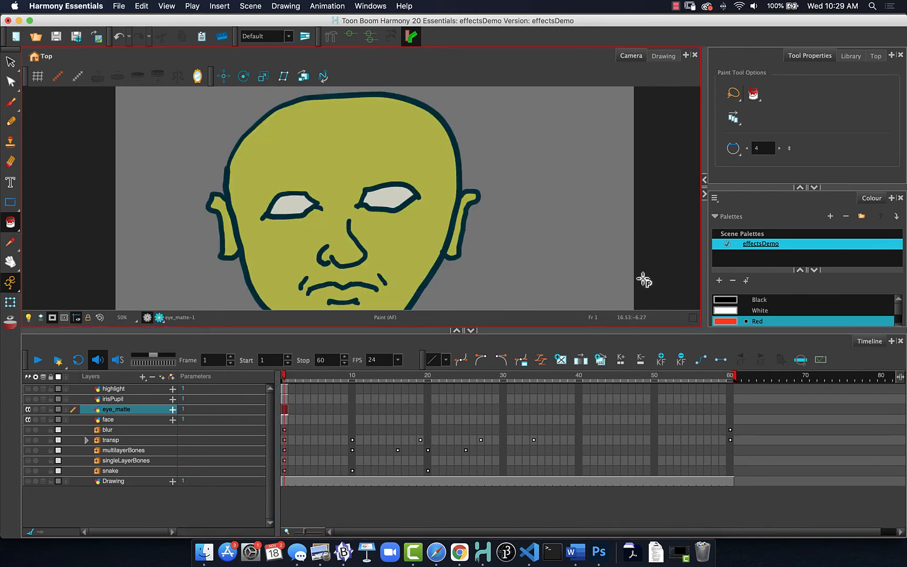
Paint both eye shapes on eye_matte Red, and show the irisPupil and highlight layers.
left_click(286, 205)
left_click(391, 195)
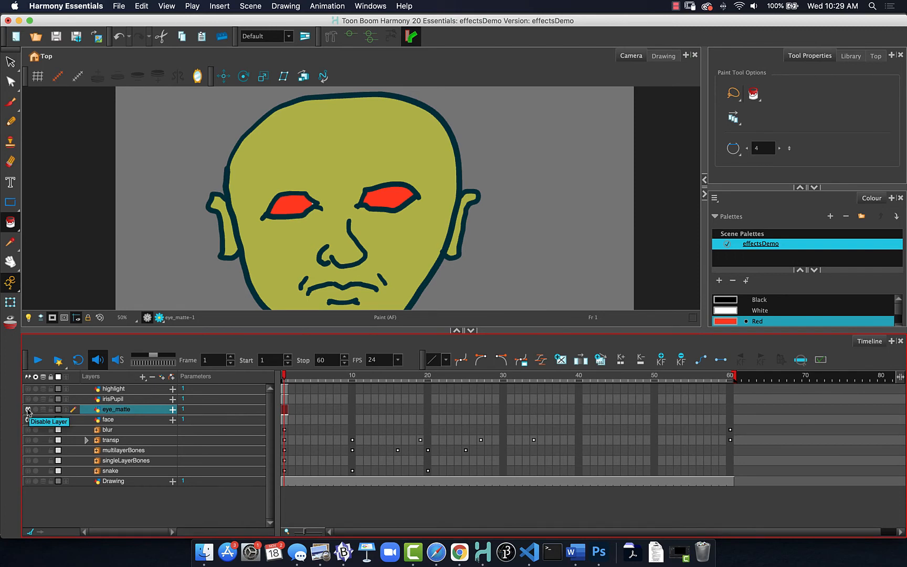
left_click(28, 400)
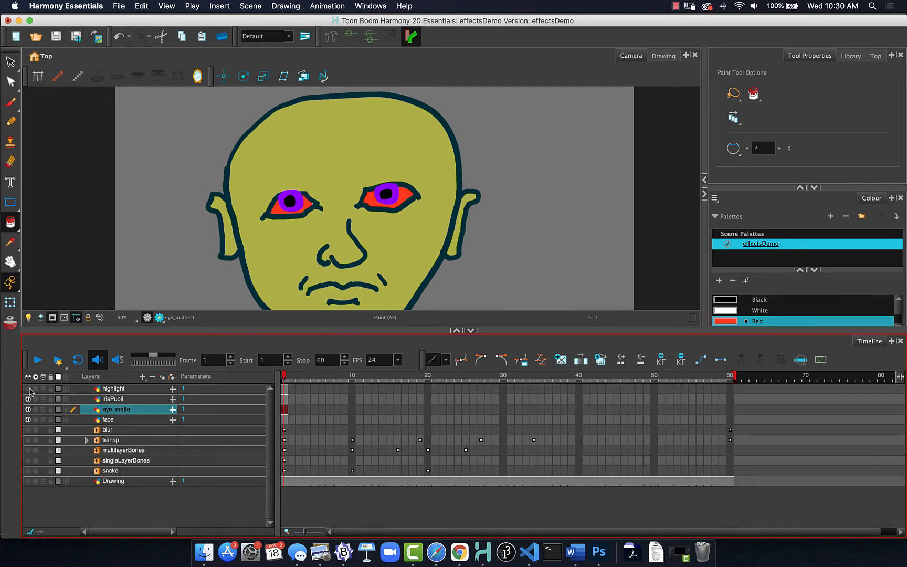
left_click(27, 389)
Add a Cutter effect to the irisPupil layer and assign the eye_matte layer as its matte.
left_click(116, 401)
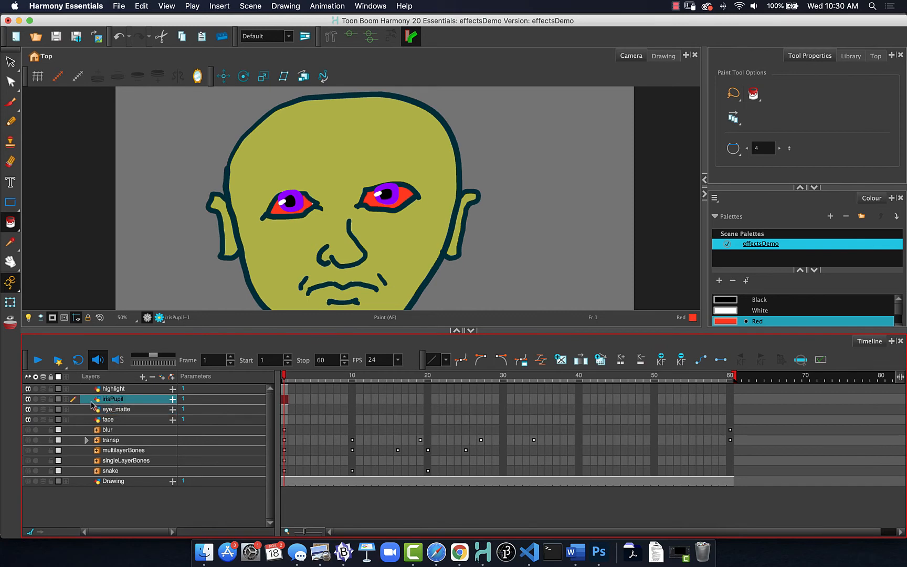
left_click(143, 378)
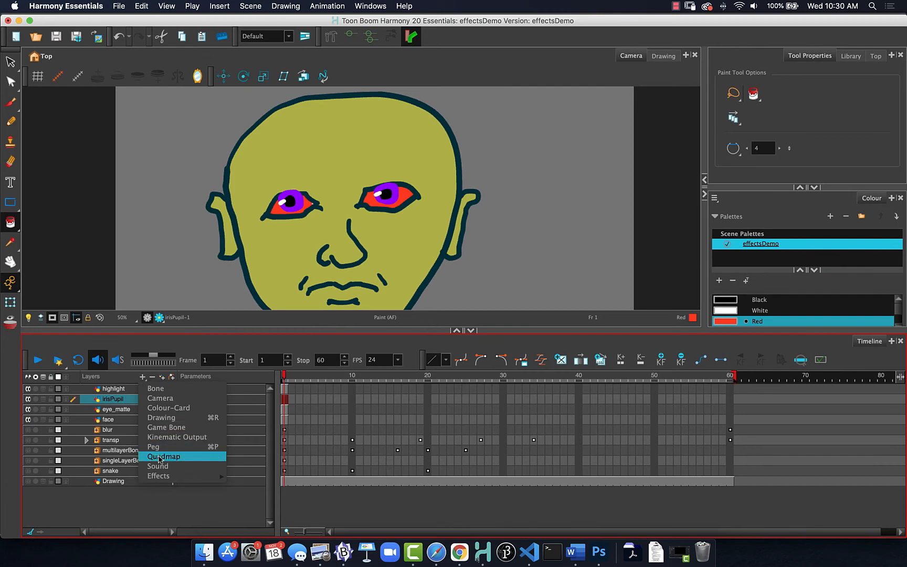
mouse_move(164, 476)
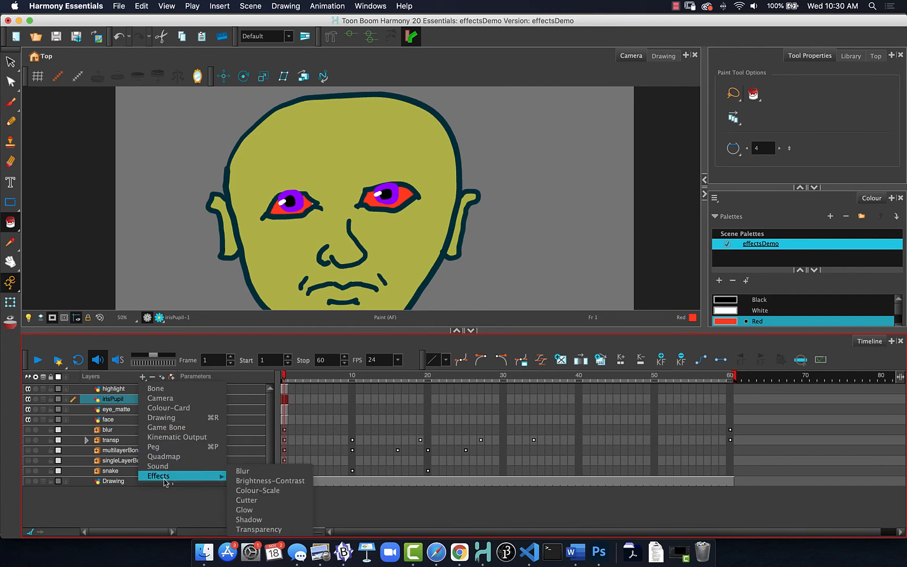
left_click(247, 500)
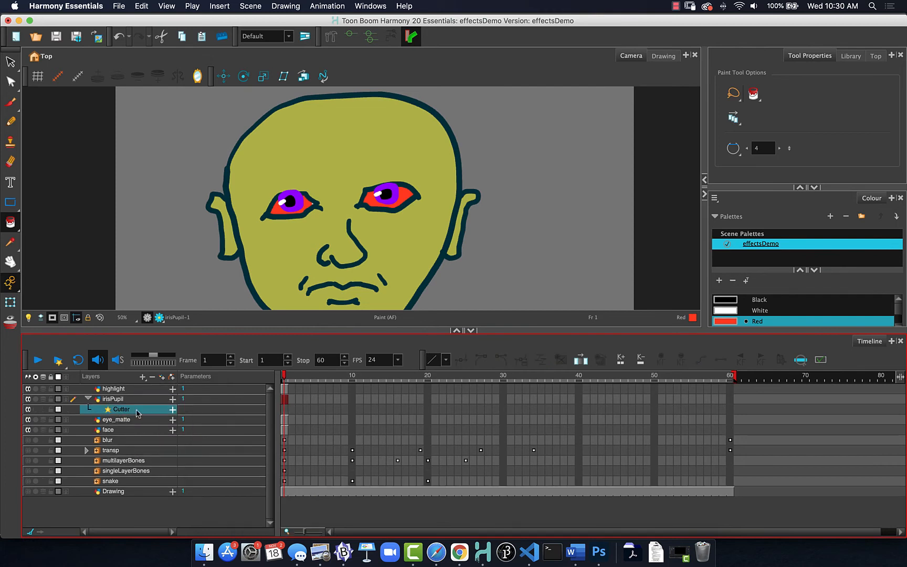
left_click(172, 410)
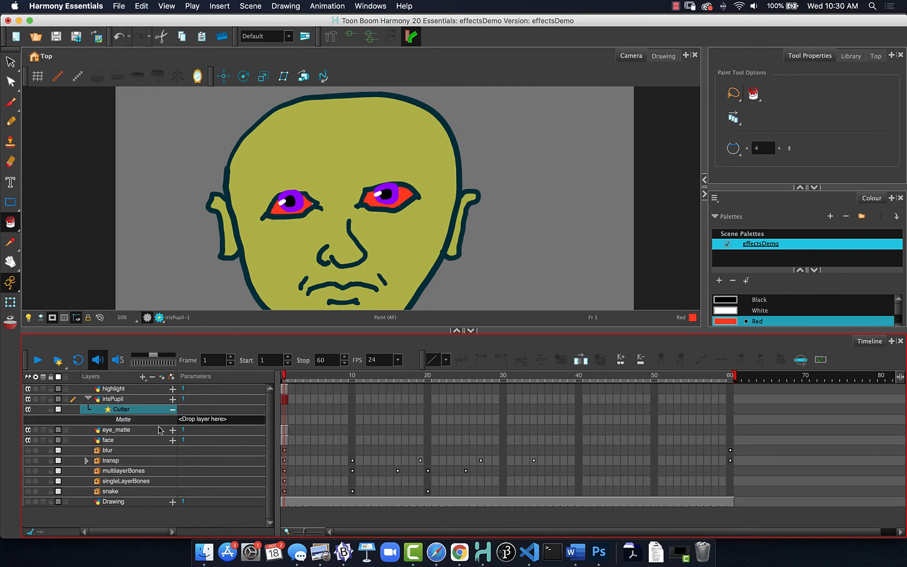
left_click_drag(119, 431, 196, 420)
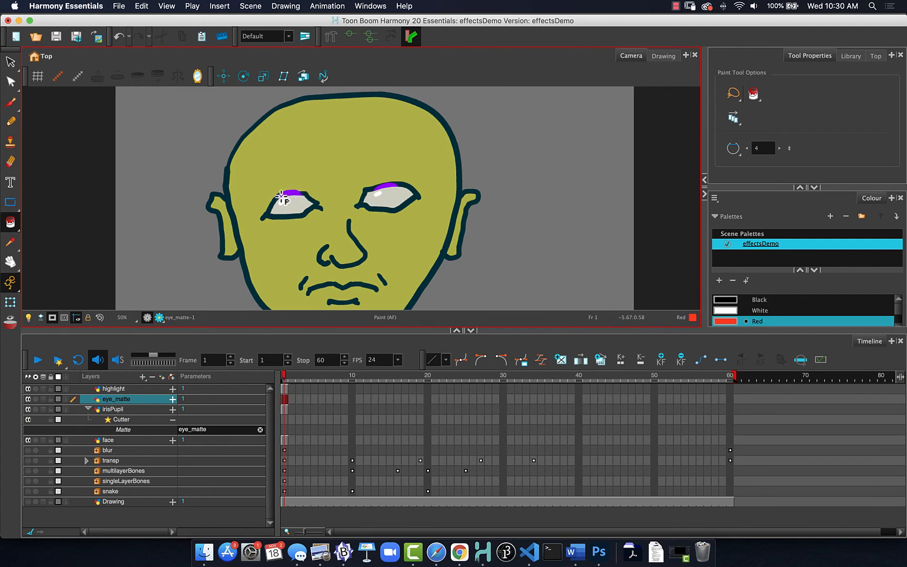
Enable the Cutter effect's Inverted option, and collapse the irisPupil layer to hide its effect.
double_click(108, 421)
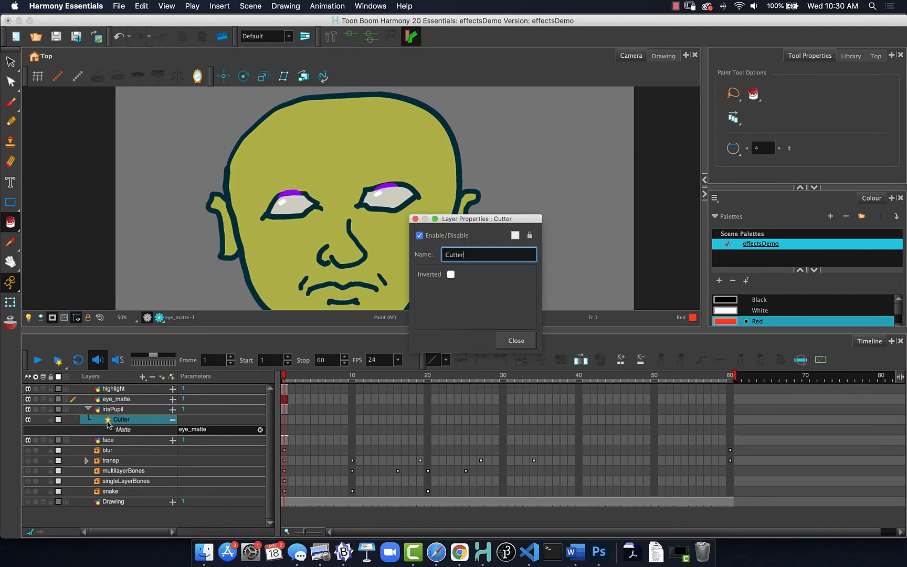
left_click(450, 275)
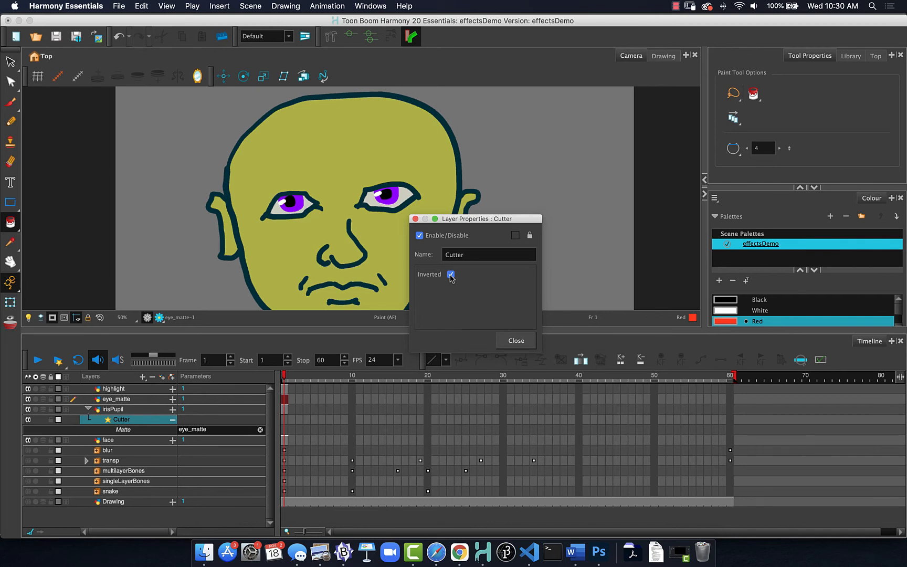
left_click(516, 341)
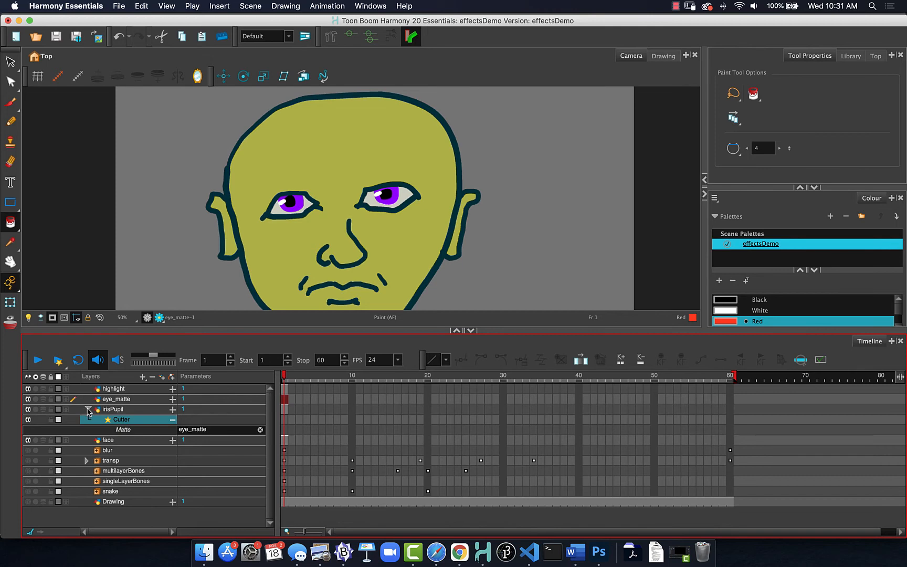
left_click(88, 409)
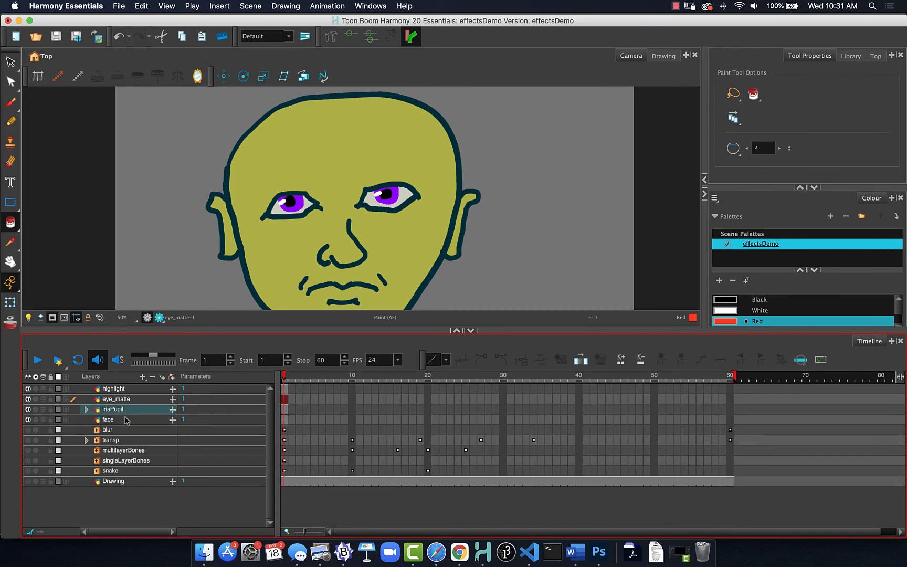
left_click(87, 410)
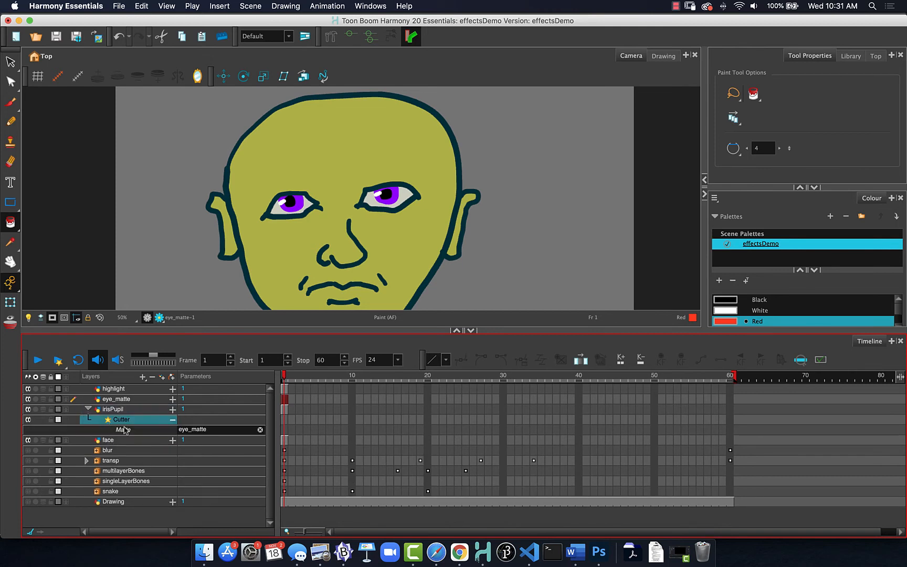
left_click(87, 409)
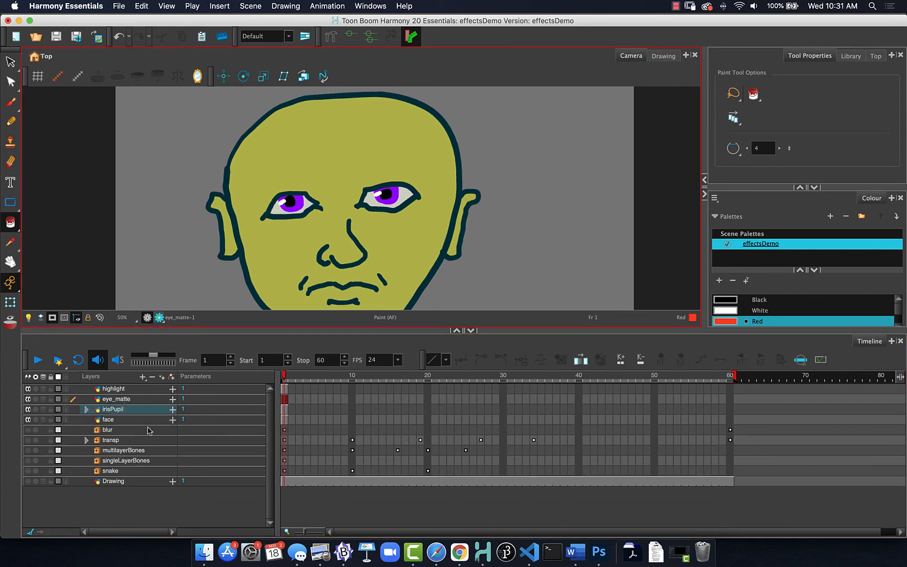
Move the irisPupil artwork slightly down within the eyes at frame 1 with the Transform tool.
left_click(12, 302)
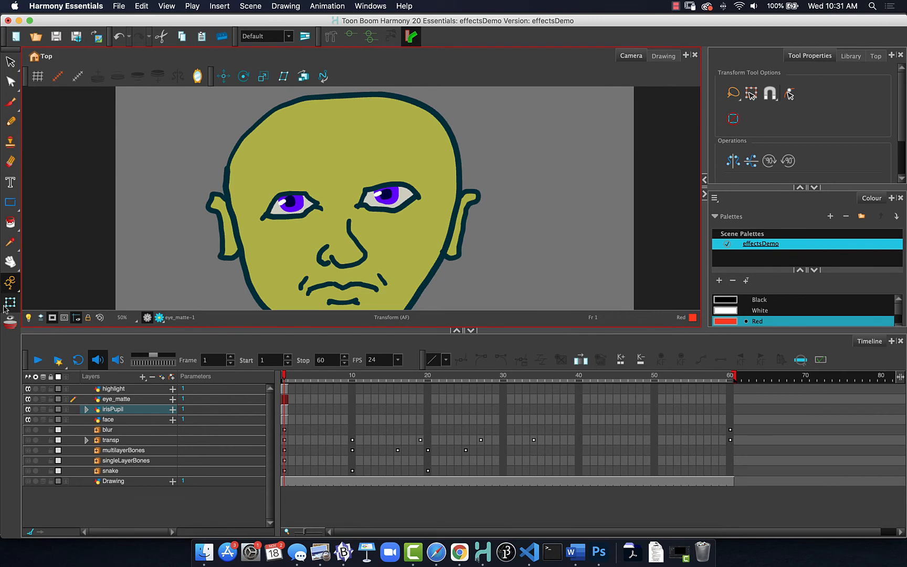
left_click(299, 206)
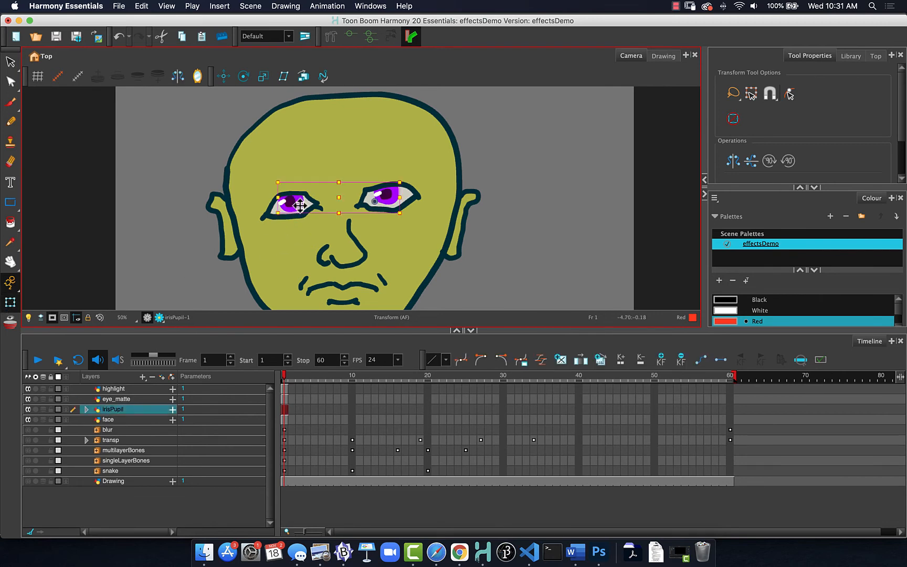
mouse_move(300, 205)
left_mouse_down()
mouse_move(295, 200)
mouse_move(317, 199)
mouse_move(298, 204)
mouse_move(290, 195)
mouse_move(298, 212)
mouse_move(284, 208)
mouse_move(299, 209)
left_mouse_up()
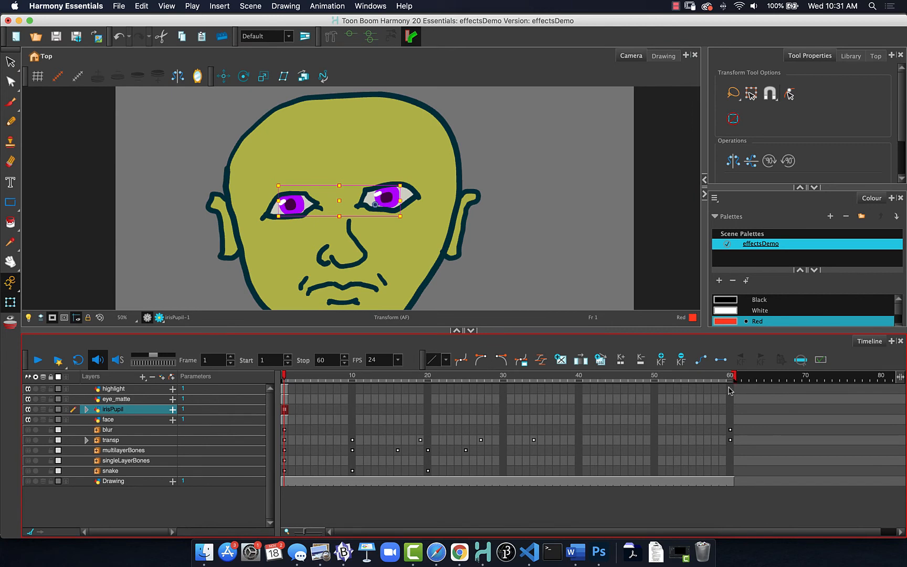
Extend the exposure of the highlight, eye_matte, irisPupil and face layers to frame 60, and return to frame 1.
left_click_drag(731, 390, 728, 422)
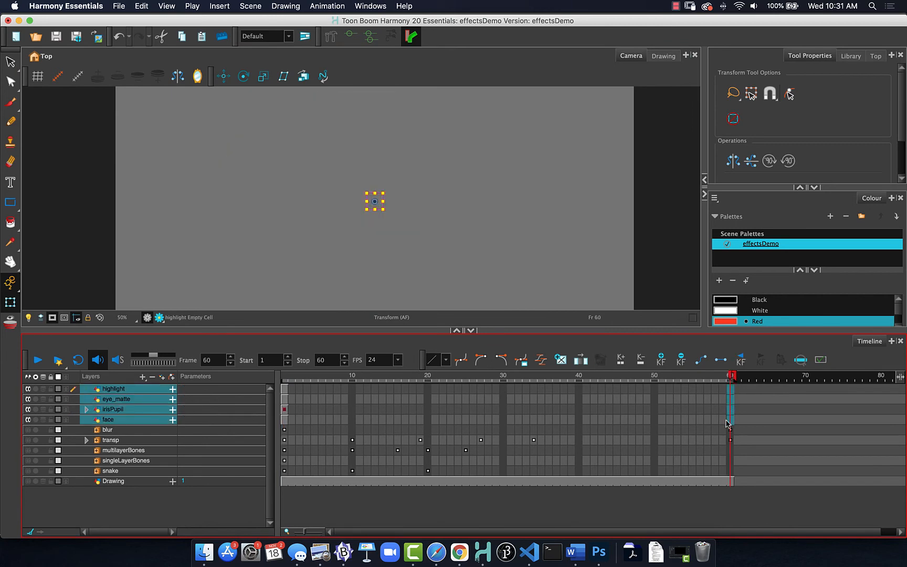
key("F5")
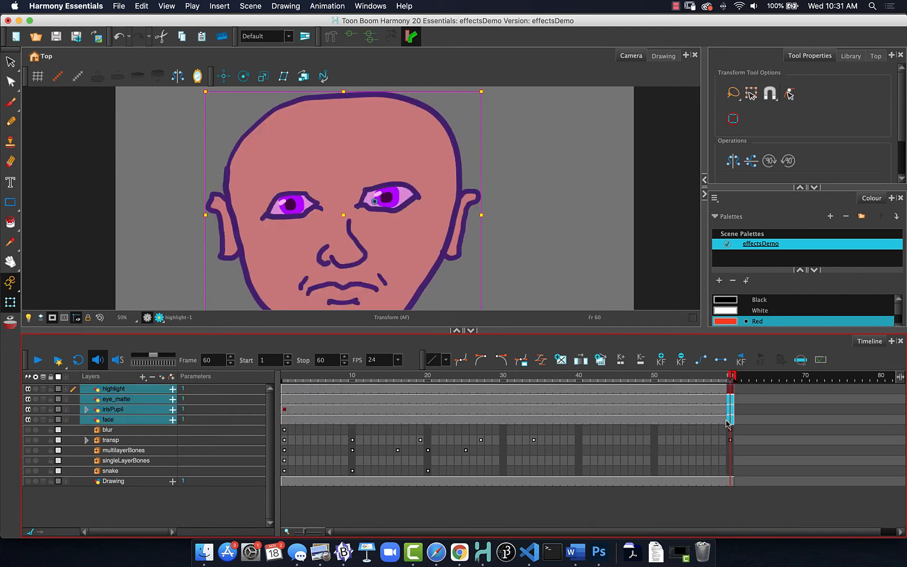
left_click(285, 377)
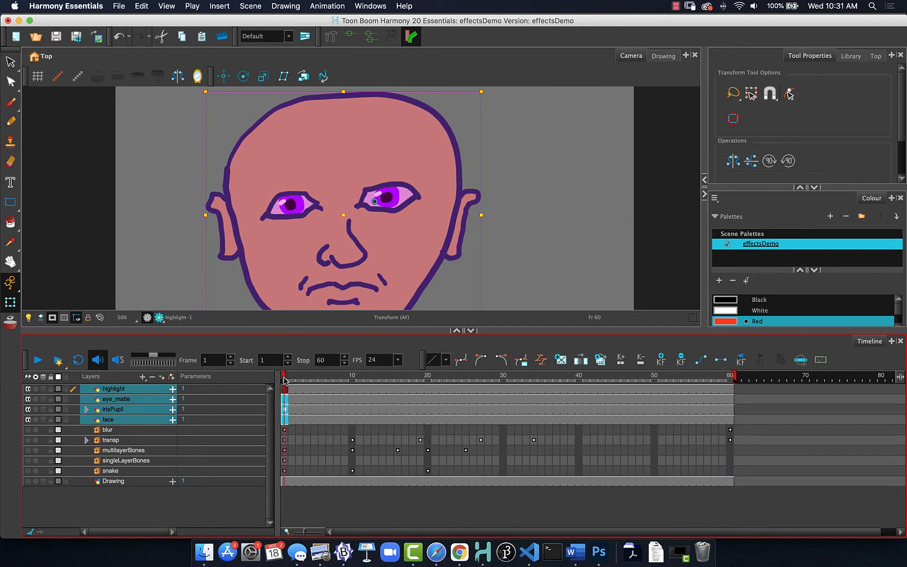
At frame 10, shift the irisPupil artwork towards the left corners of the eyes to key its position.
left_click(352, 377)
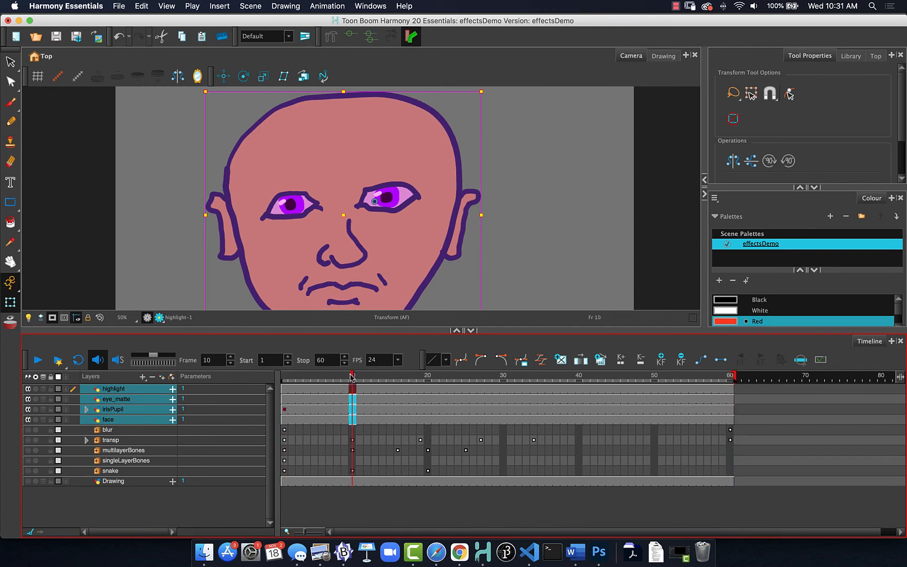
left_click(162, 266)
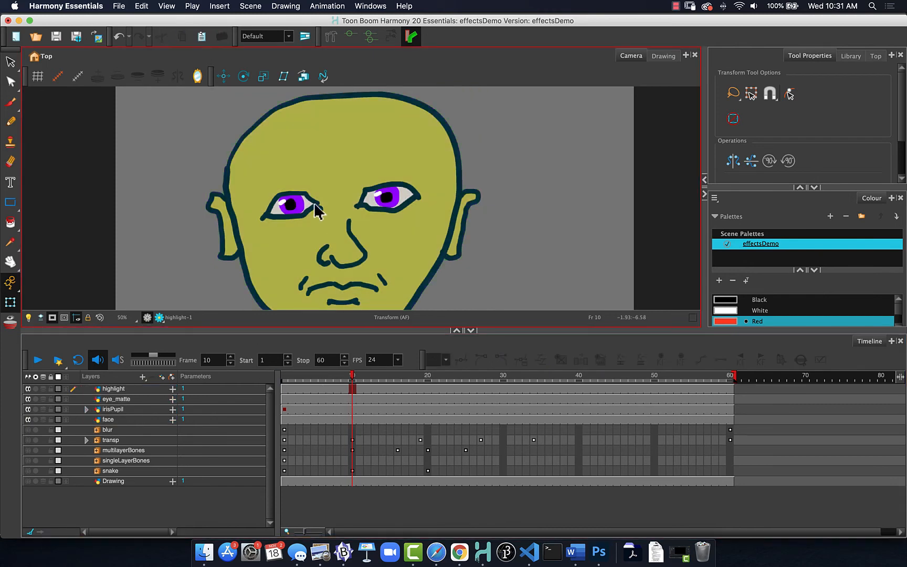
left_click(354, 412)
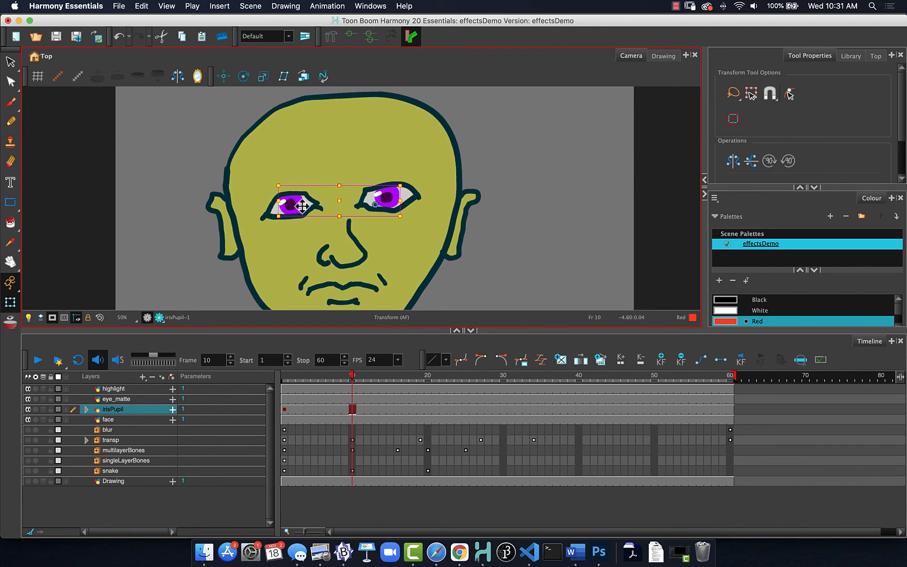
left_click_drag(302, 206, 293, 204)
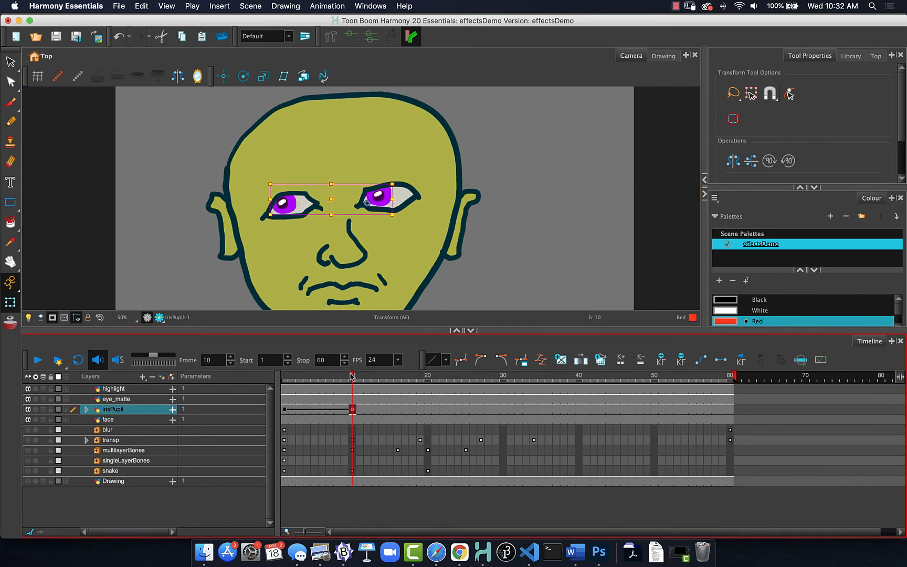
Key the irisPupil artwork lower in the eyes at frame 20 and towards the right corners at frame 30.
left_click_drag(351, 376, 428, 376)
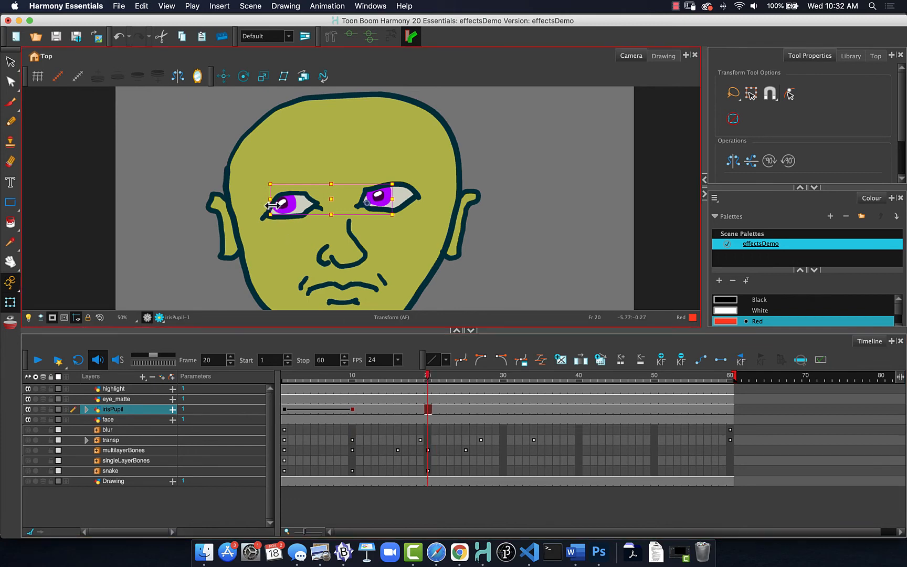
left_click_drag(291, 202, 293, 213)
left_click_drag(428, 376, 503, 376)
left_click_drag(291, 212, 317, 206)
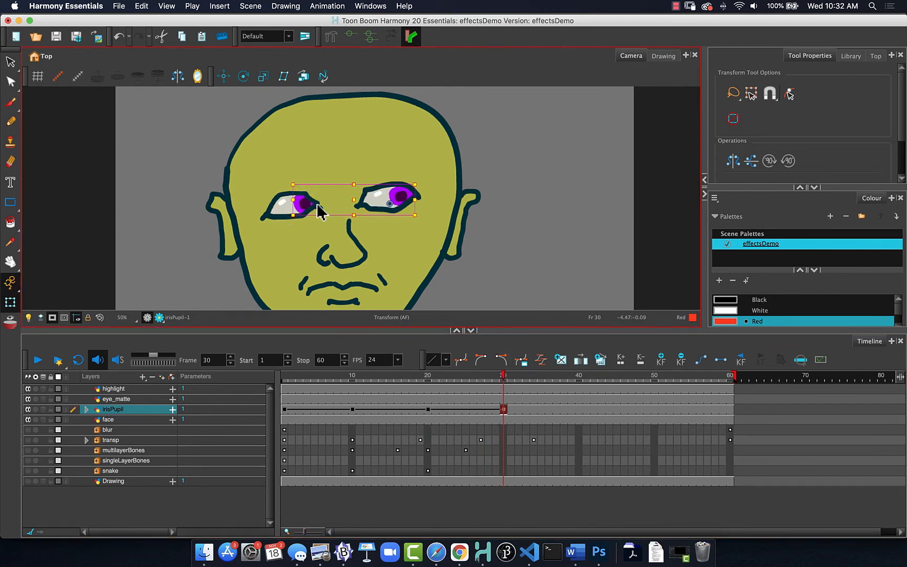
Key the irisPupil artwork up near the middle of the eyes at frame 40 and towards the left corners at frame 50.
left_click_drag(503, 376, 579, 376)
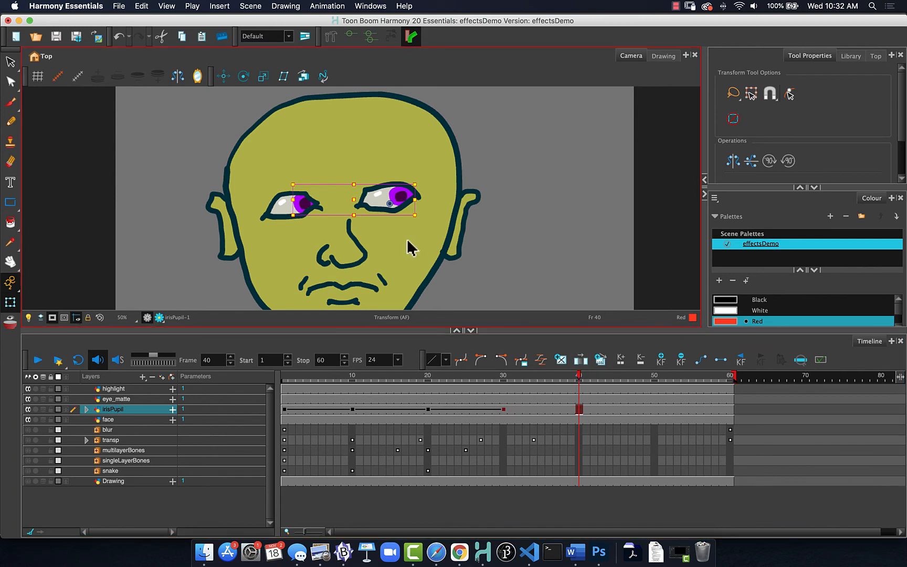
left_click_drag(401, 198, 390, 194)
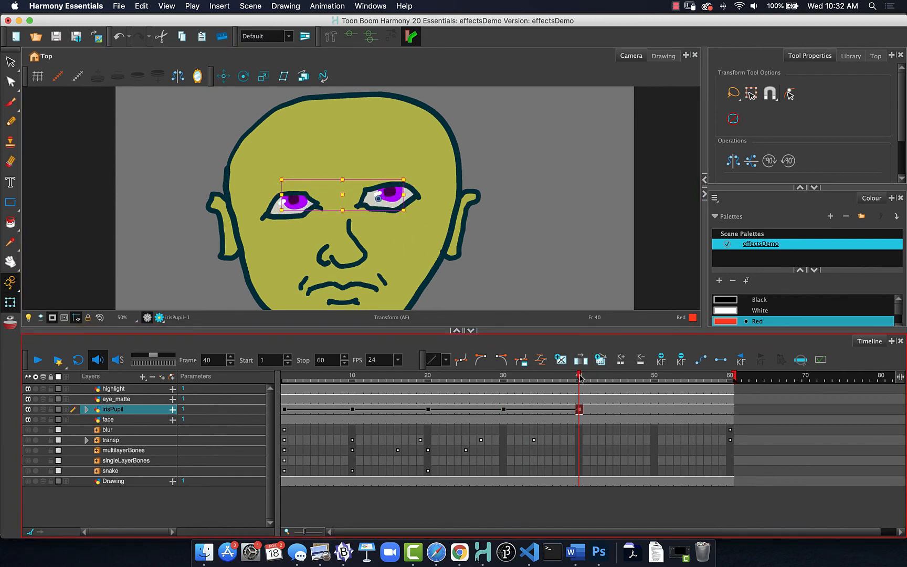
left_click_drag(579, 376, 654, 376)
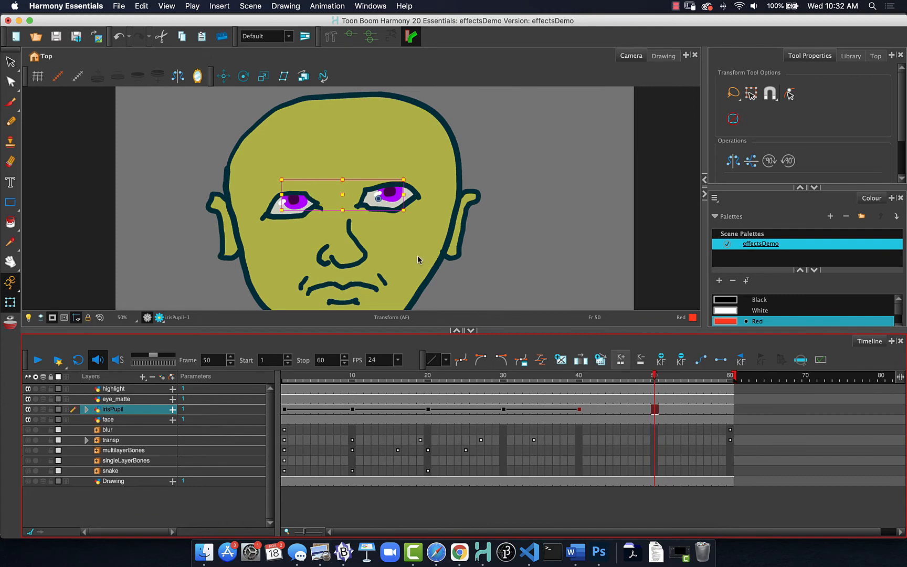
left_click_drag(393, 196, 380, 200)
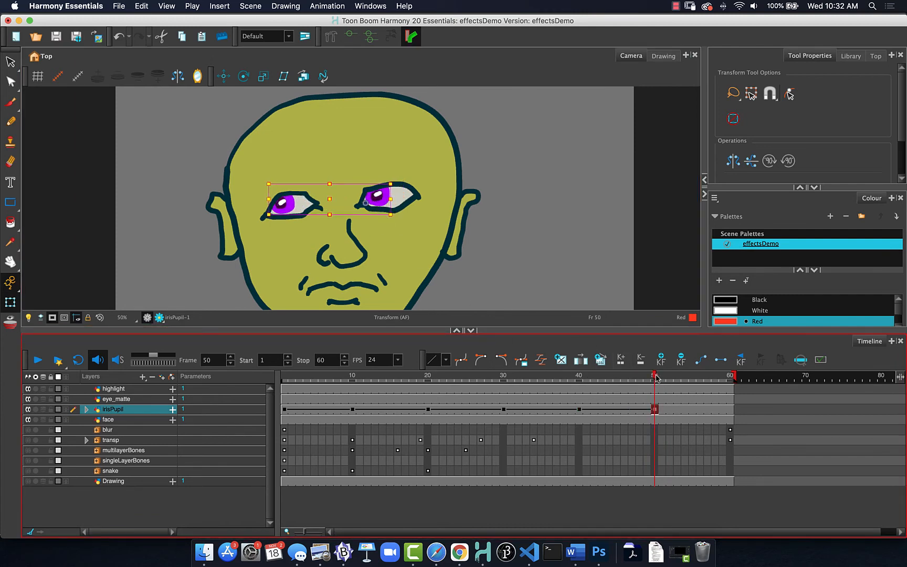
Key the irisPupil artwork back at its centred starting position at frame 60, and play the animation from frame 1.
left_click_drag(656, 377, 731, 376)
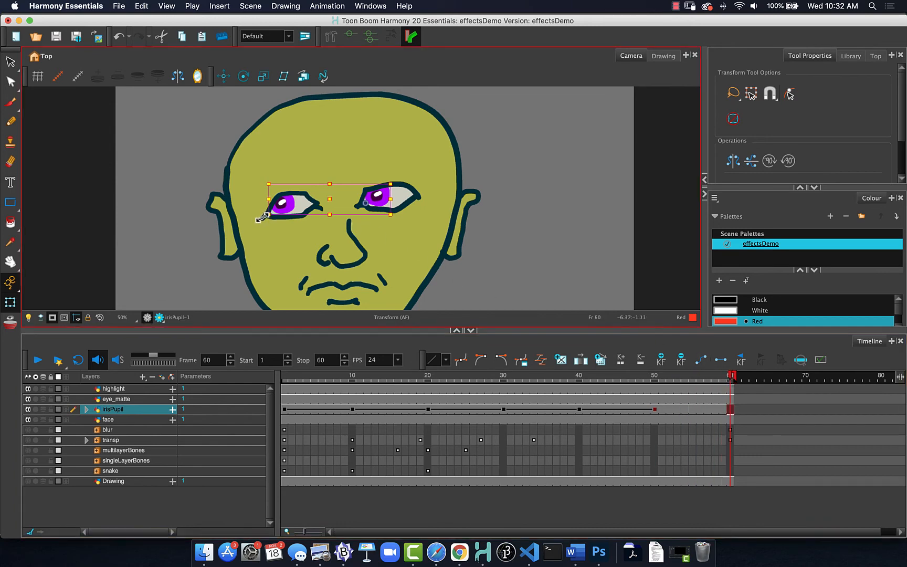
left_click_drag(288, 209, 298, 210)
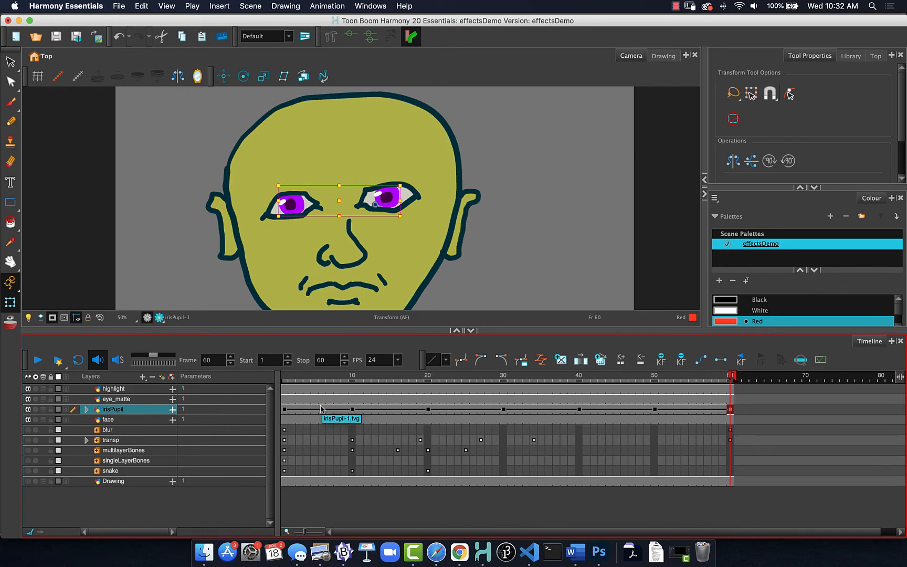
left_click_drag(365, 376, 224, 379)
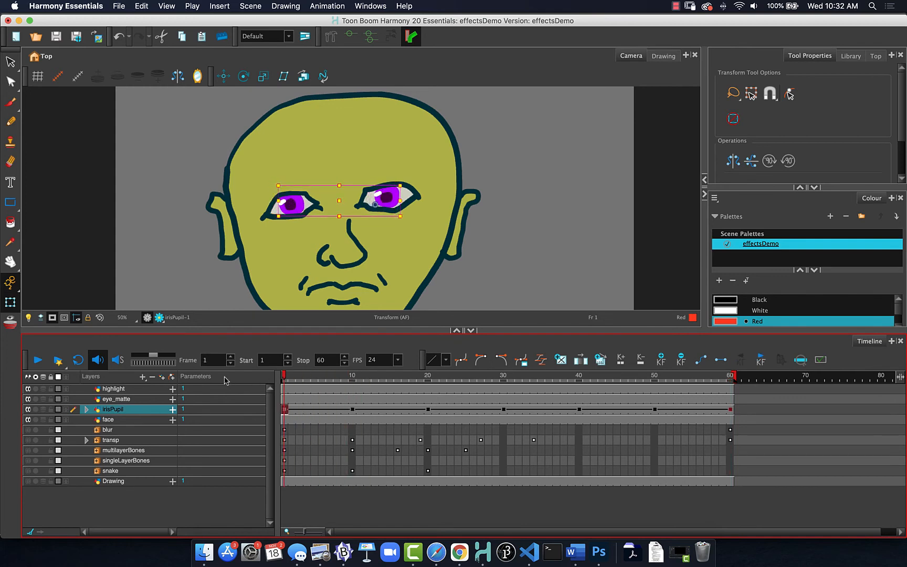
left_click(163, 281)
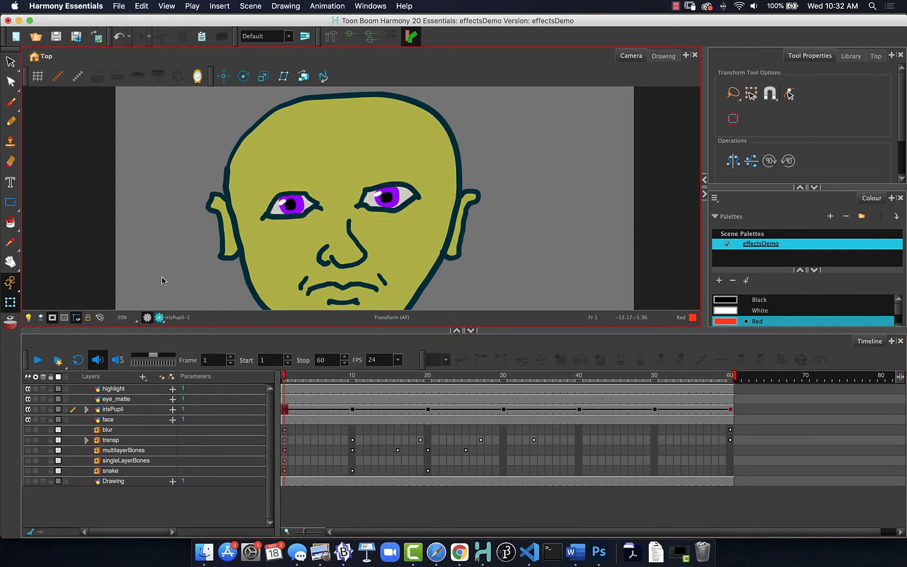
left_click(38, 360)
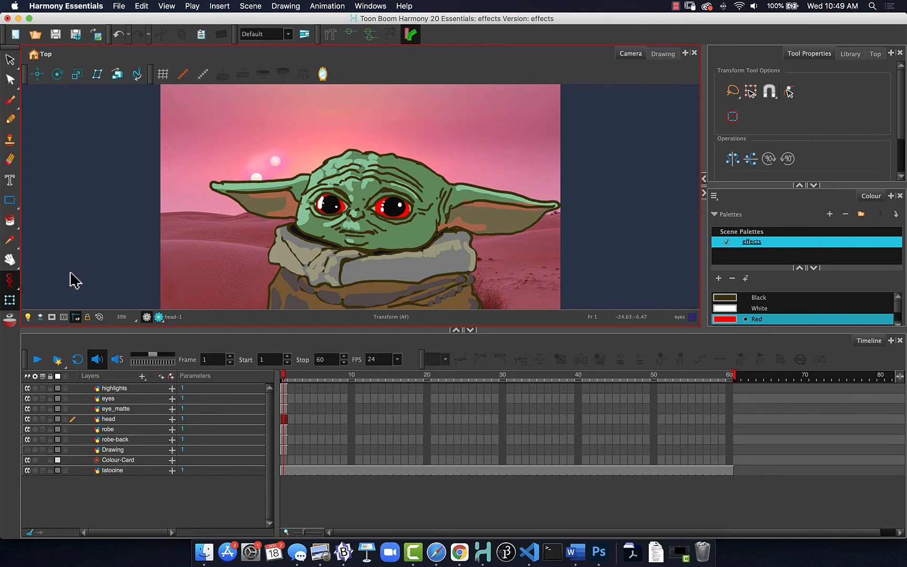
Turn the eye_matte layer off and back on to compare the eyes with and without the matte shape.
left_click(10, 283)
left_click(59, 284)
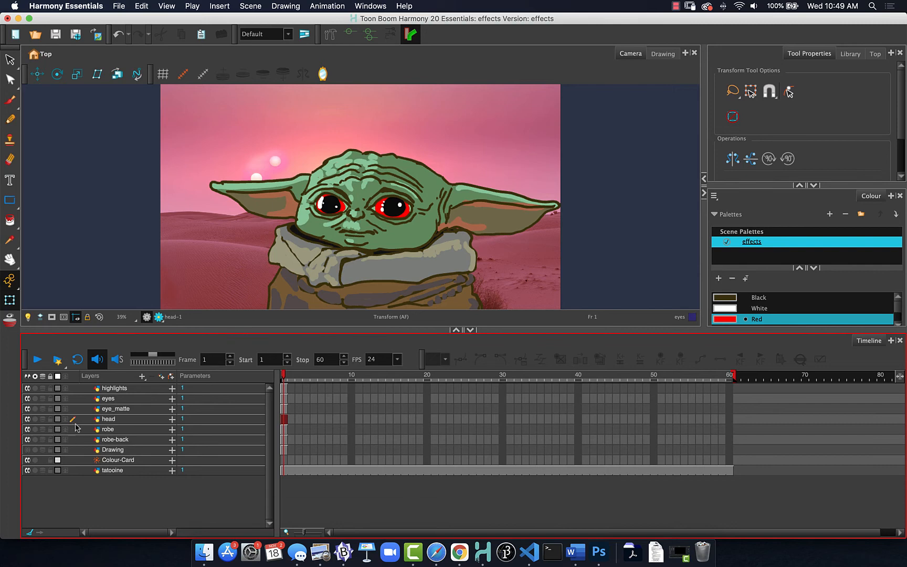
left_click(116, 400)
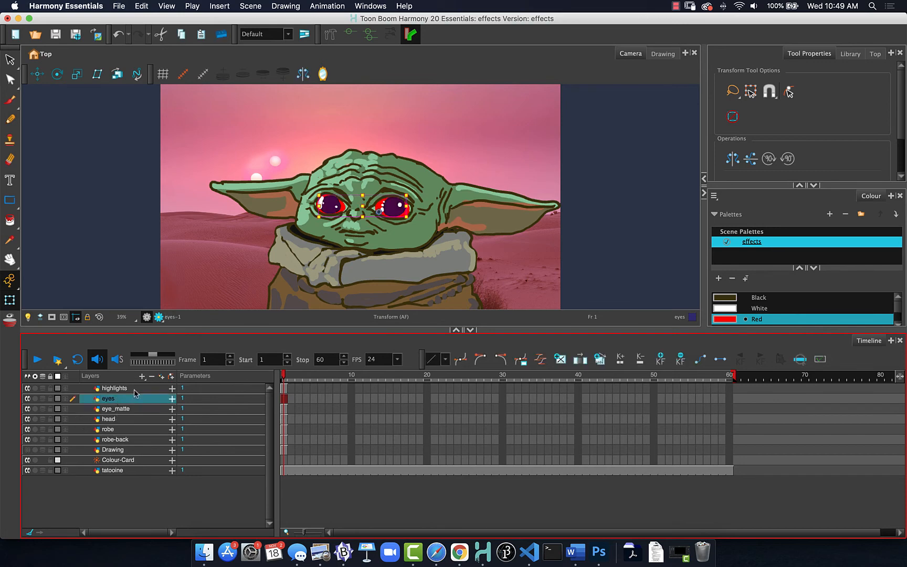
left_click(27, 409)
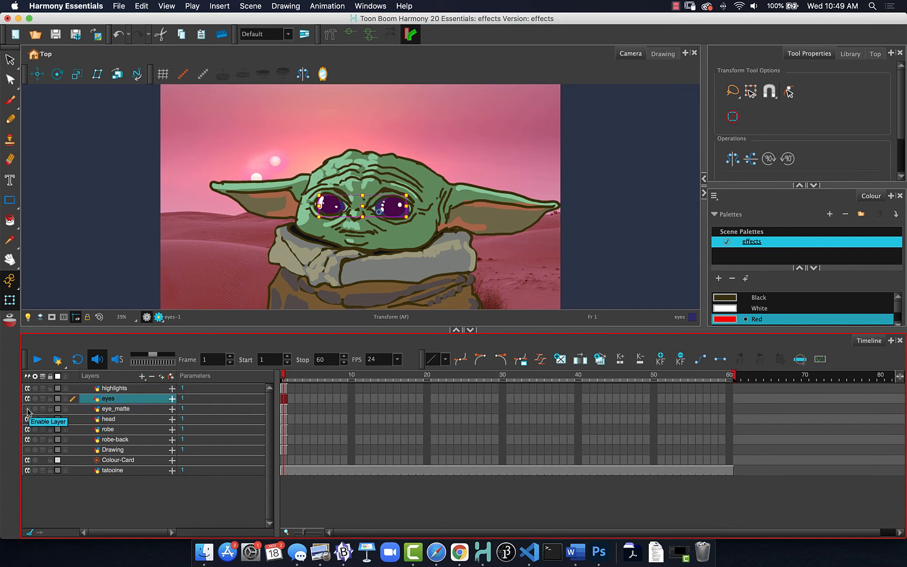
left_click(123, 288)
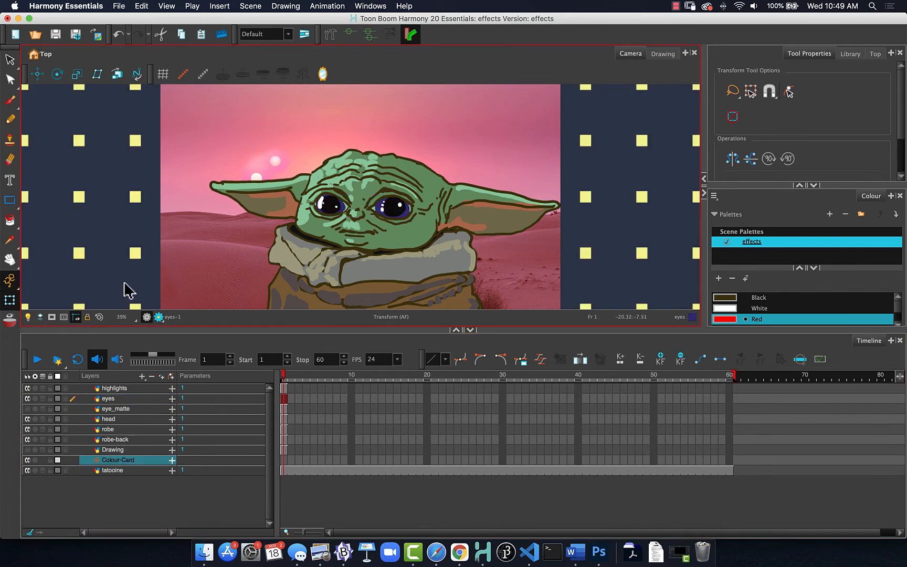
left_click(28, 409)
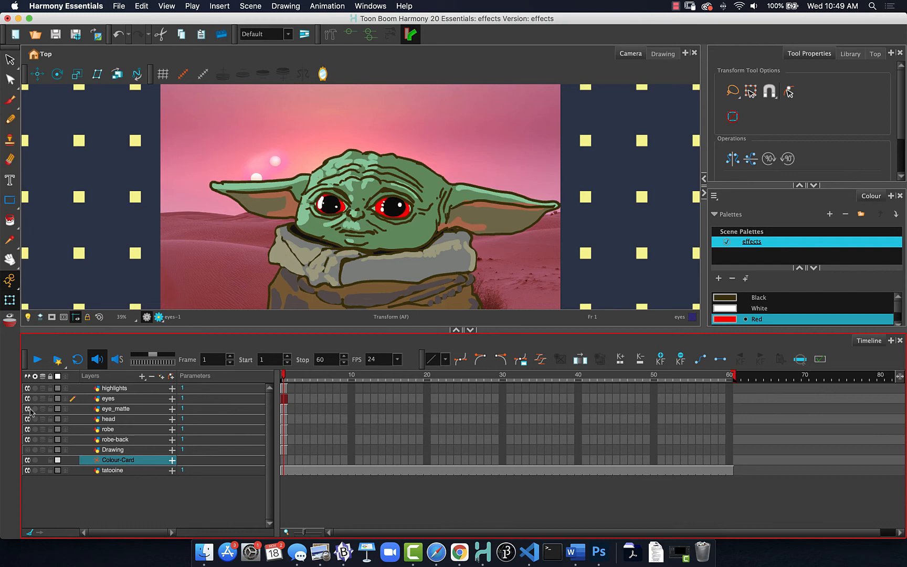
Add a Cutter effect to the eyes layer and assign the eye_matte layer as its matte.
left_click(108, 399)
left_click(143, 376)
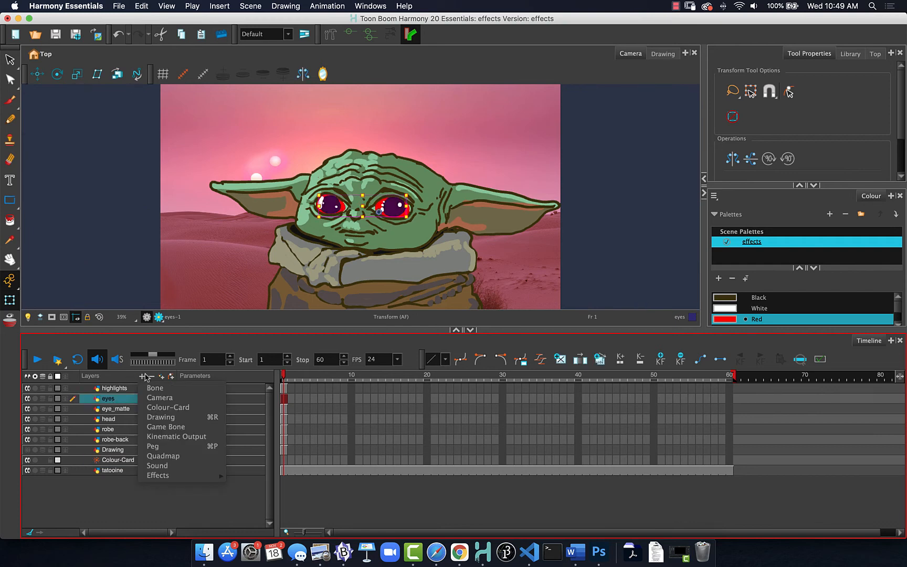
mouse_move(157, 476)
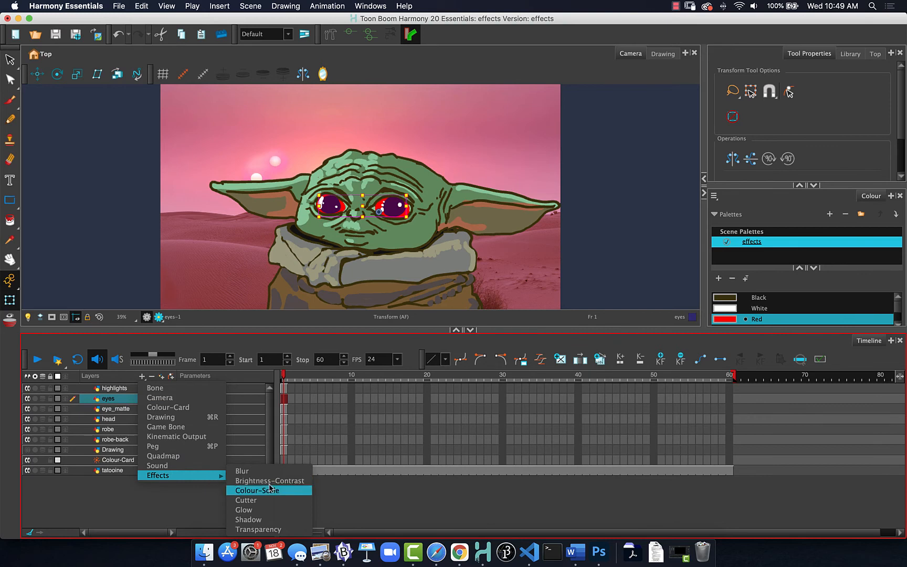
left_click(264, 501)
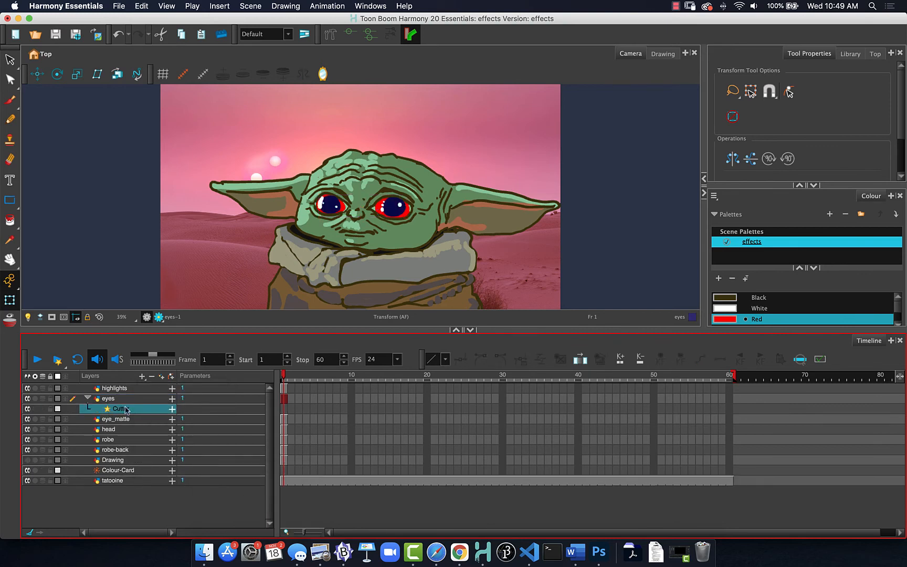
left_click(172, 409)
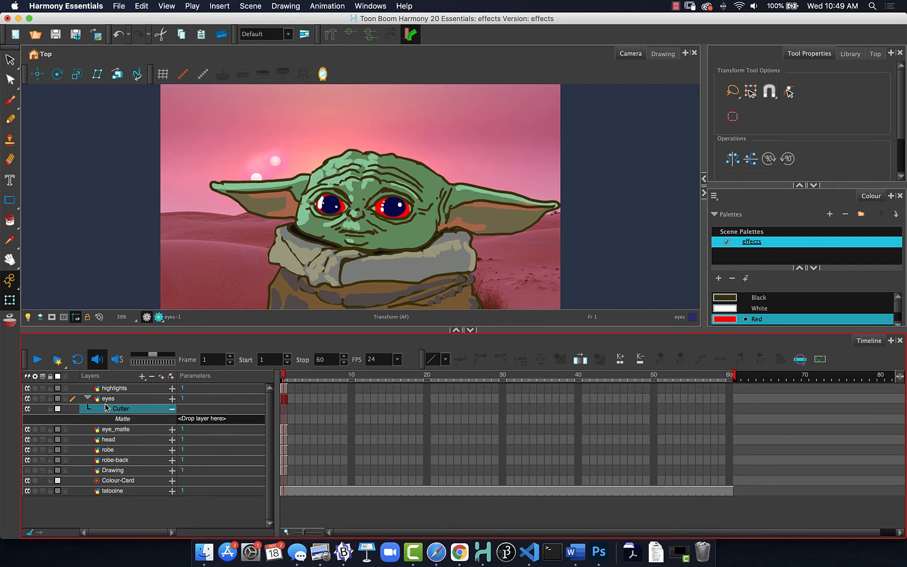
left_click_drag(115, 431, 213, 420)
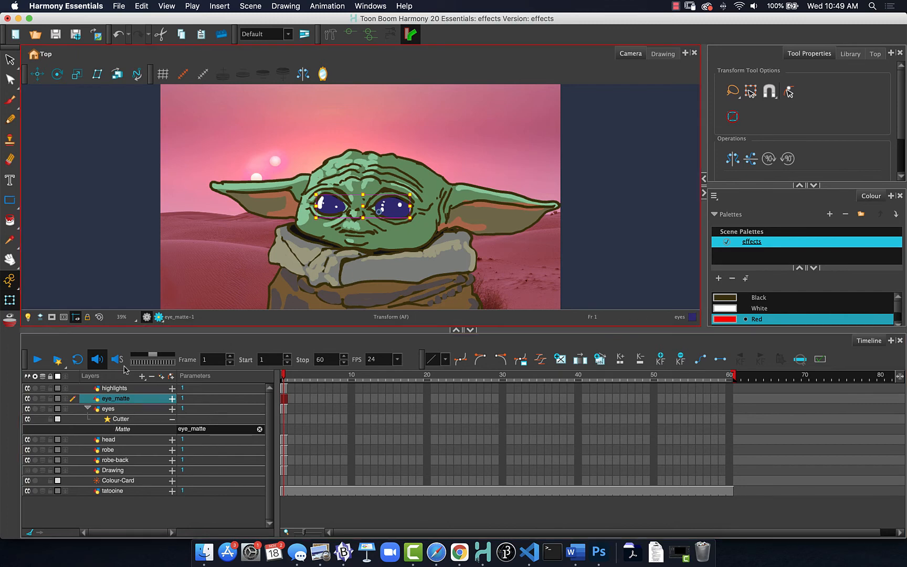
Enable the Inverted option of the eyes layer's Cutter effect, and collapse the eyes layer.
double_click(109, 419)
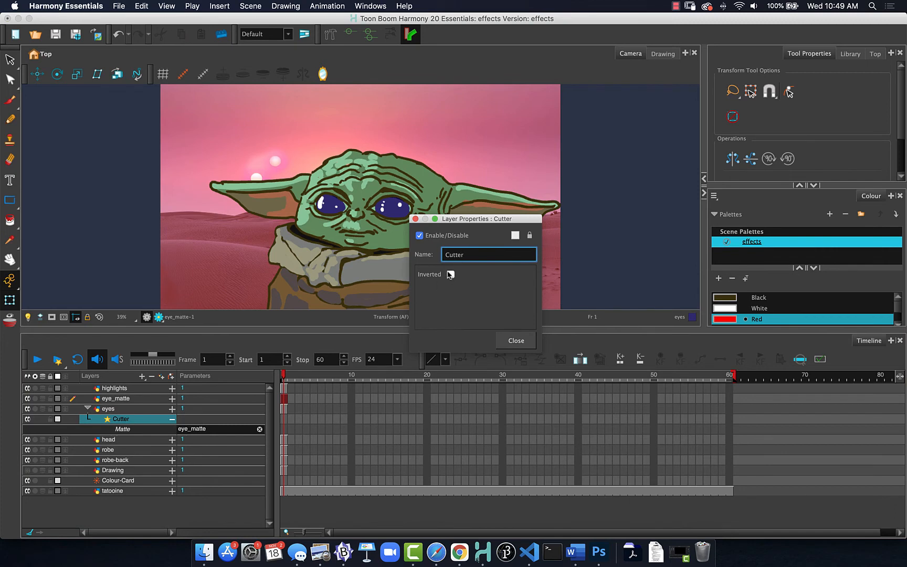
left_click(451, 274)
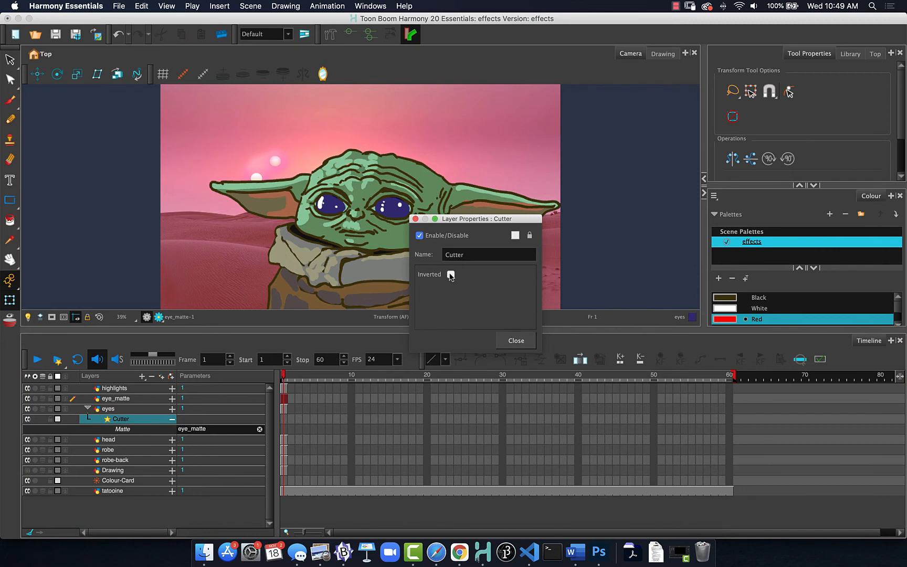
left_click(505, 340)
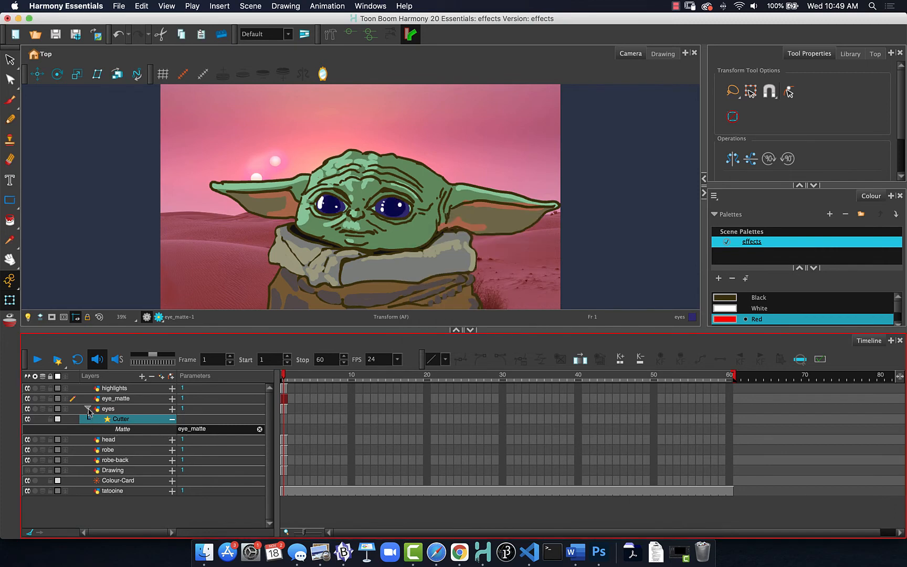
left_click(88, 409)
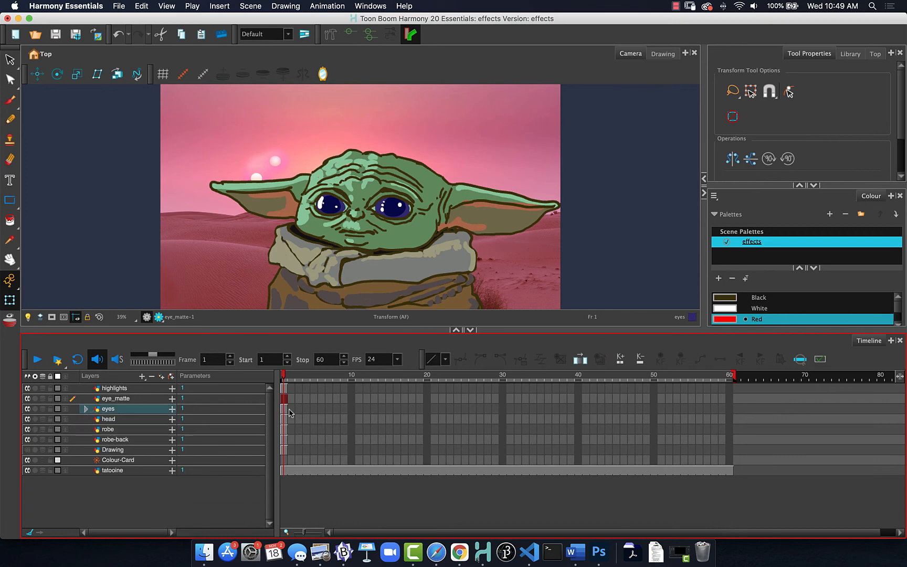
Try moving the eyes artwork within the matte at frame 1 to test the Cutter, and undo the move.
left_click(289, 413)
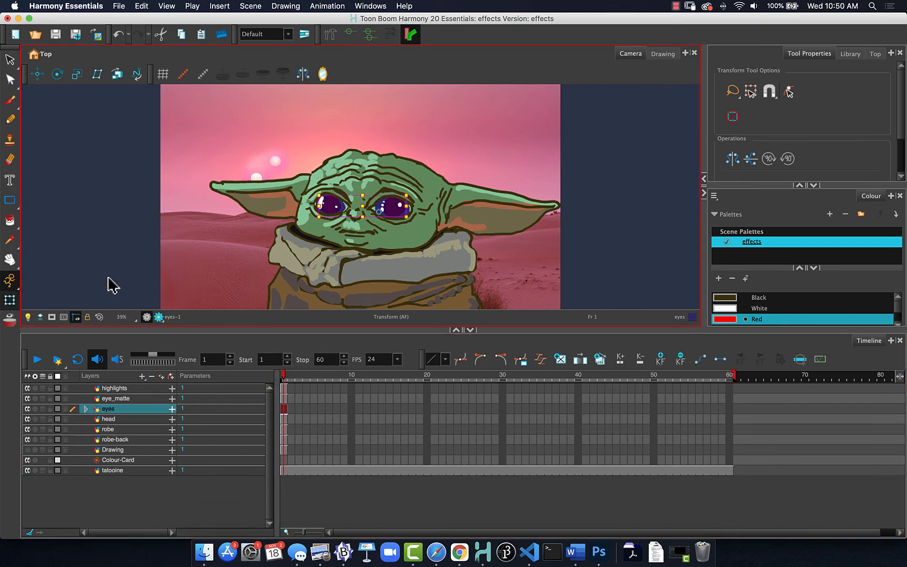
mouse_move(330, 207)
left_mouse_down()
mouse_move(326, 196)
mouse_move(340, 217)
mouse_move(321, 205)
mouse_move(330, 206)
left_mouse_up()
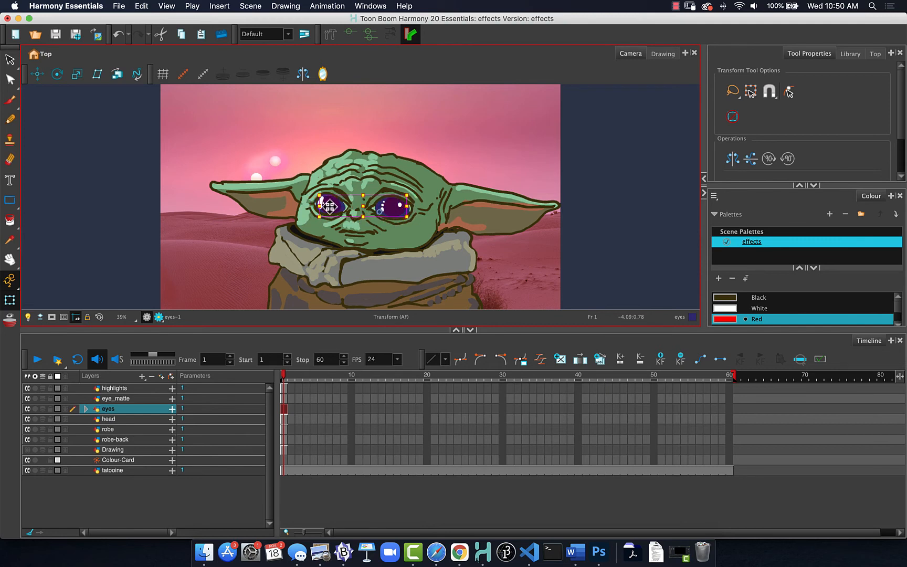
key("super+z")
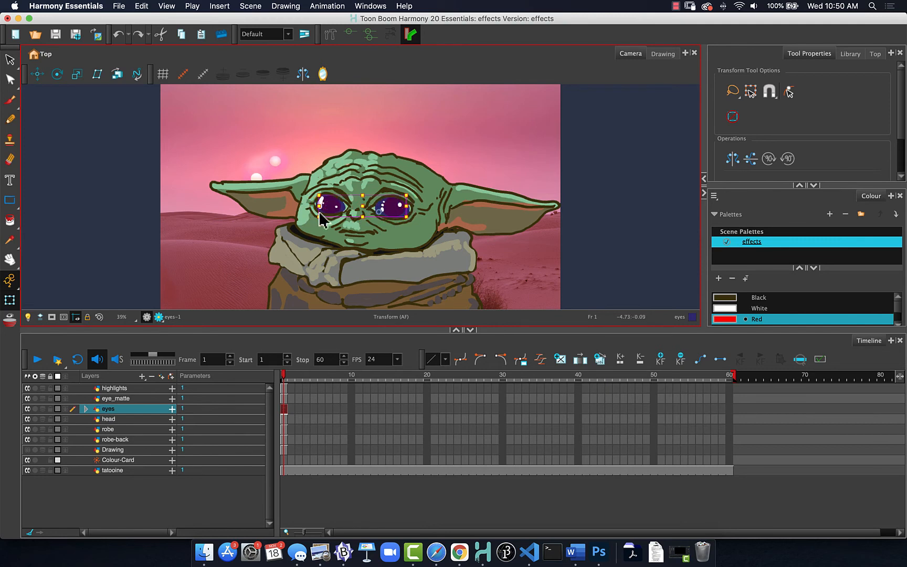
Disable the Colour-Card layer to hide the dark blue background around the scene.
left_click(110, 460)
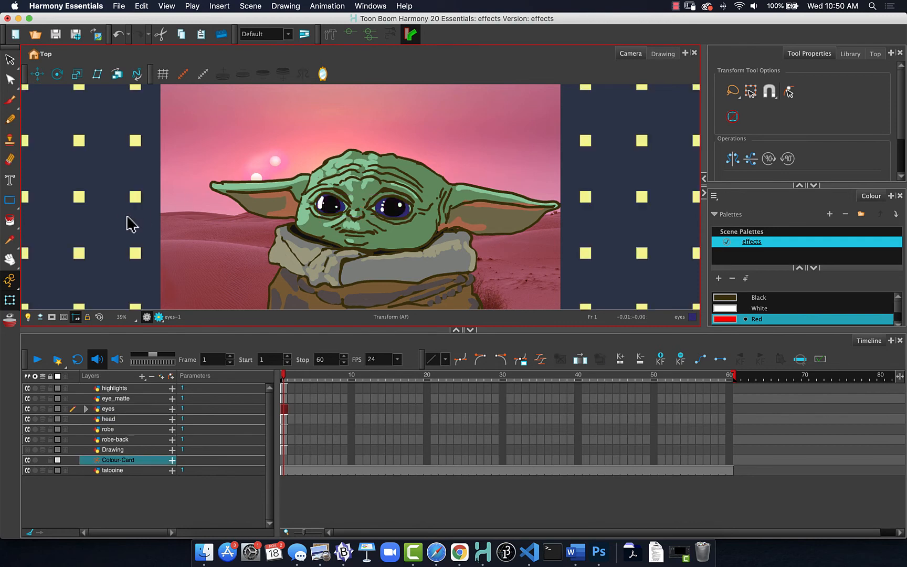
left_click(95, 487)
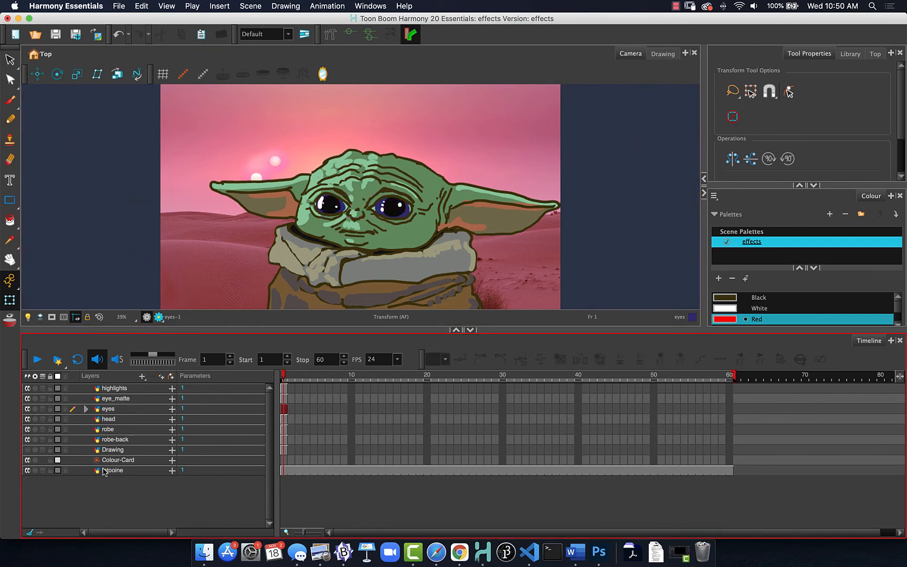
left_click(27, 460)
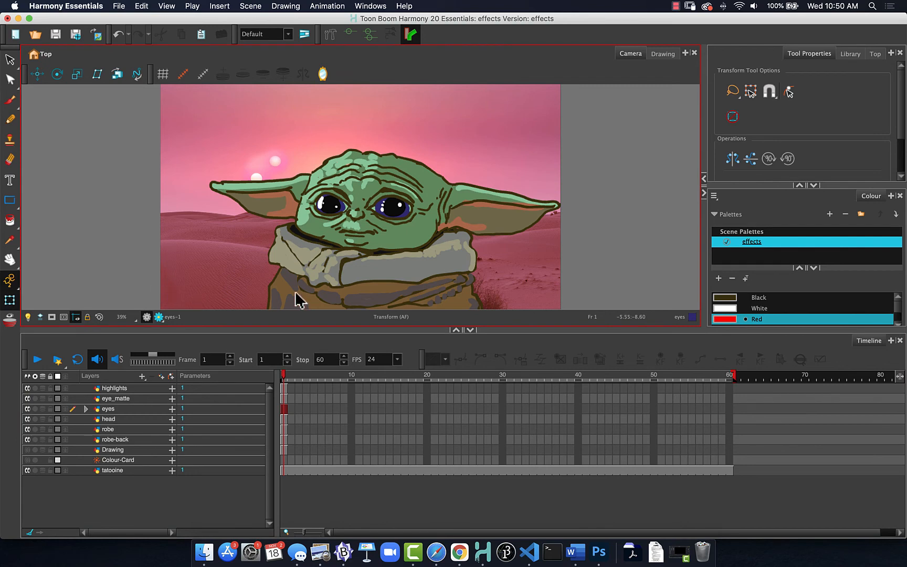
Build a three-bone chain on the head layer with the Rigging tool, from the left ear's base to its tip.
left_click(109, 419)
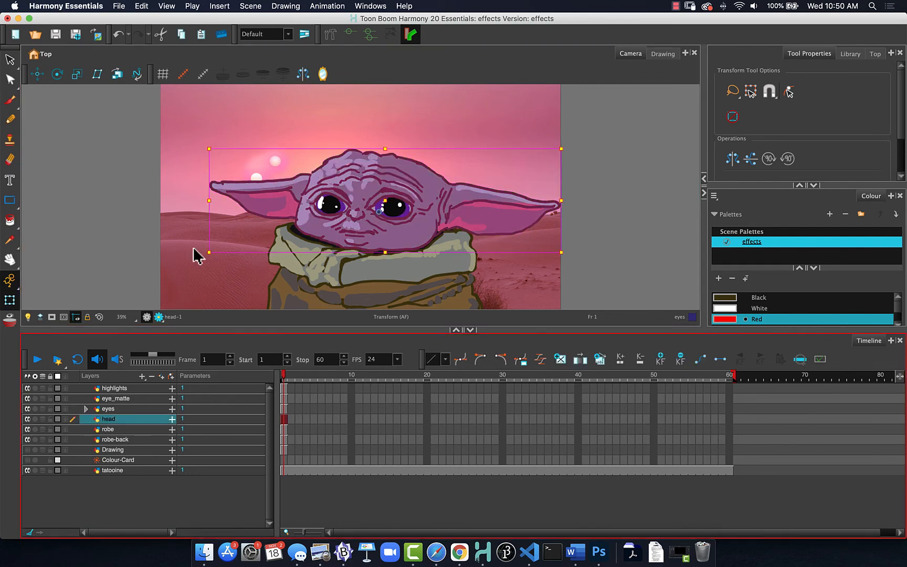
left_click(326, 38)
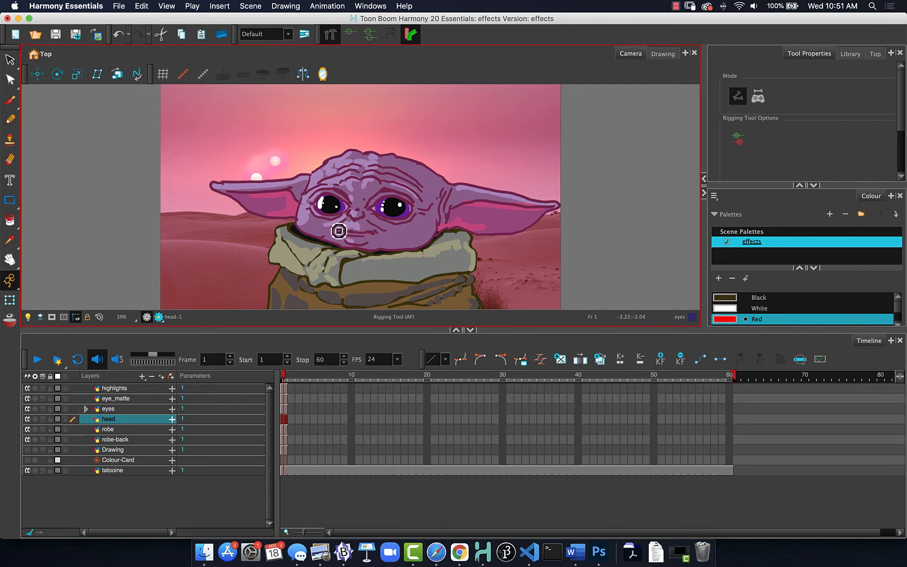
left_click(300, 185)
left_click(274, 190)
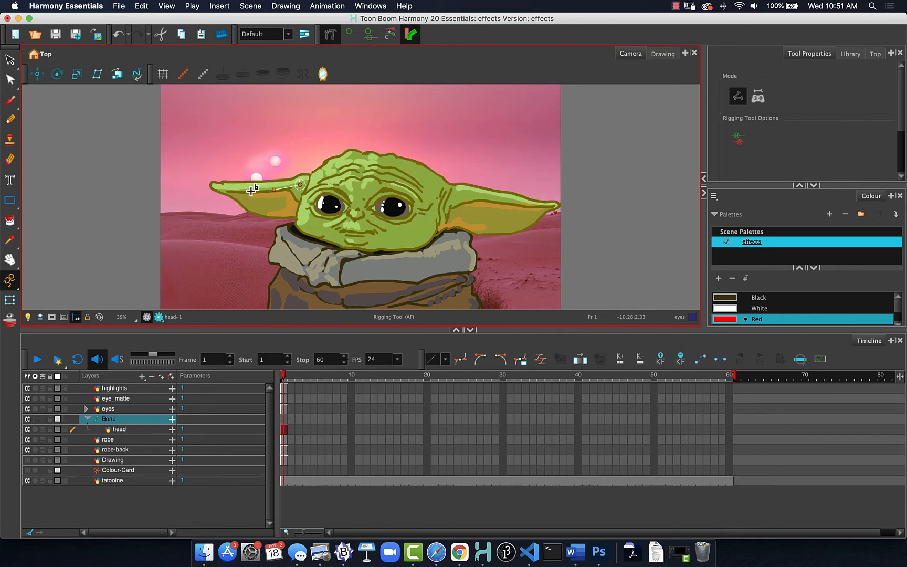
left_click(251, 190)
left_click(213, 185)
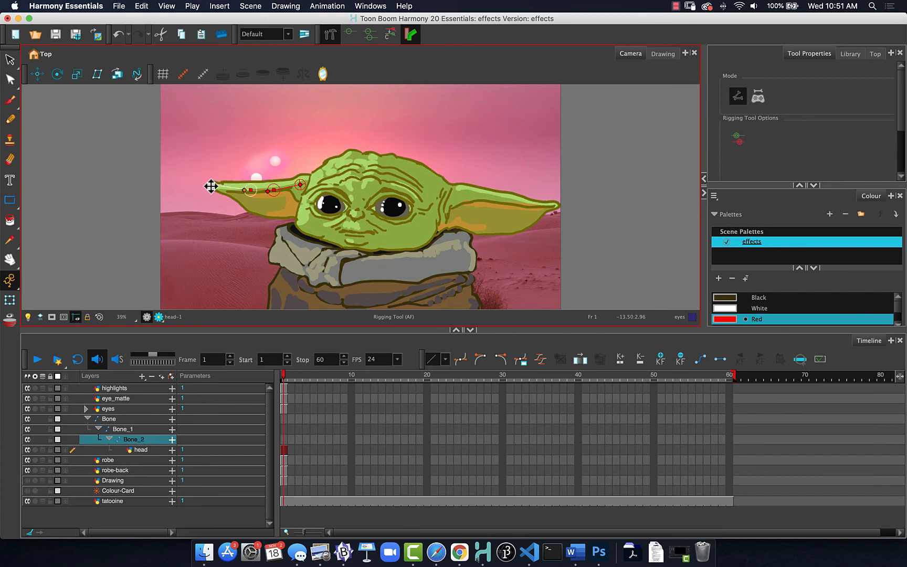
Add a separate three-bone chain to the head layer along the right ear, from its base to its tip.
left_click(140, 450)
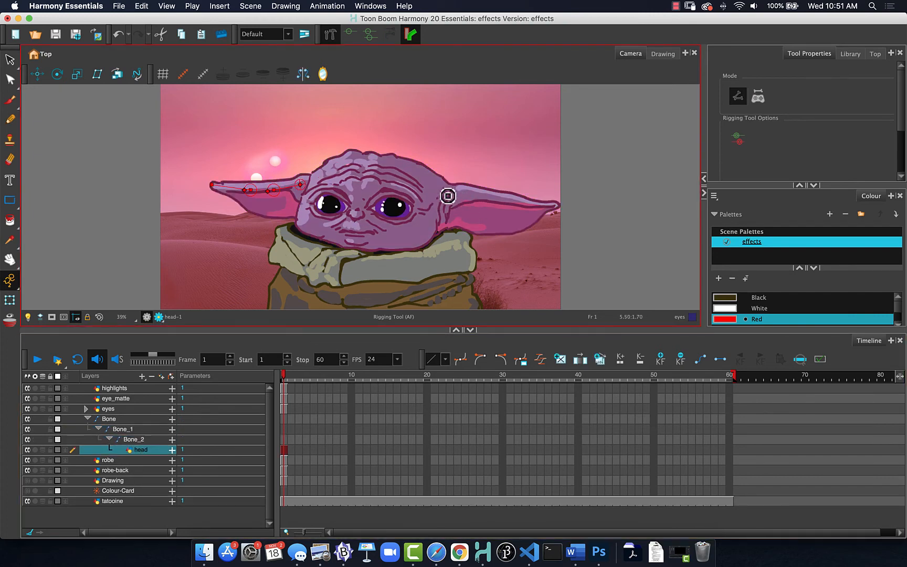
left_click(483, 209)
left_click(508, 210)
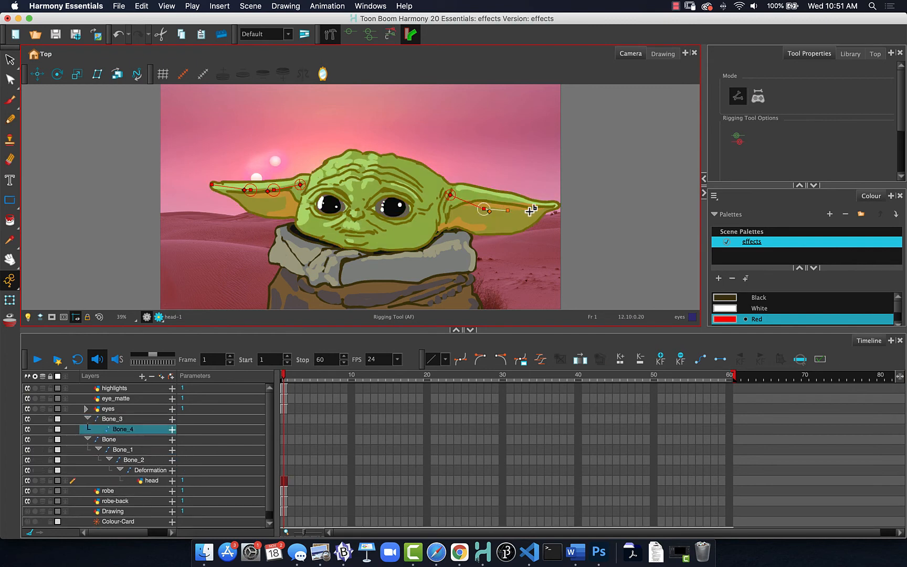
left_click(555, 205)
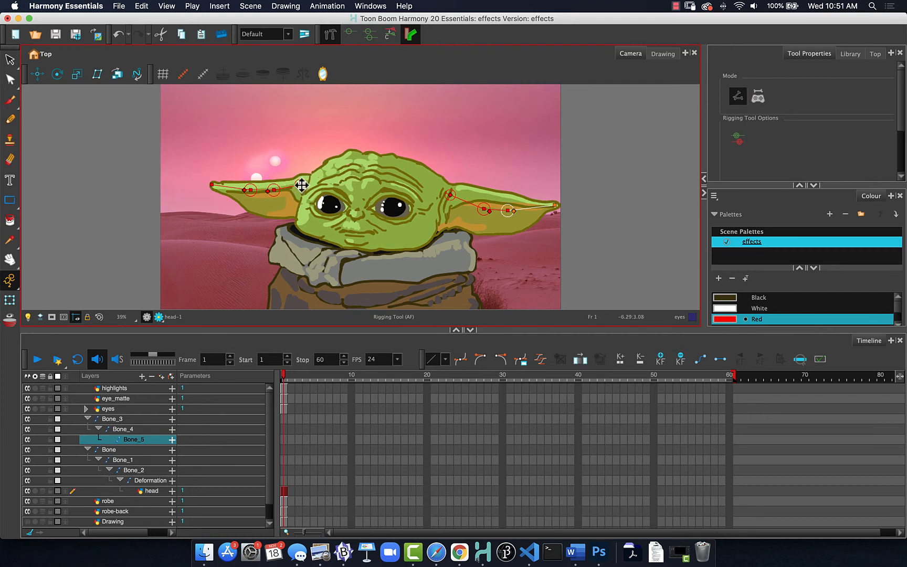
Lower the left ear's bone chain to the middle of the ear and realign its joints so the last bone ends at the tip.
left_click_drag(301, 185, 300, 198)
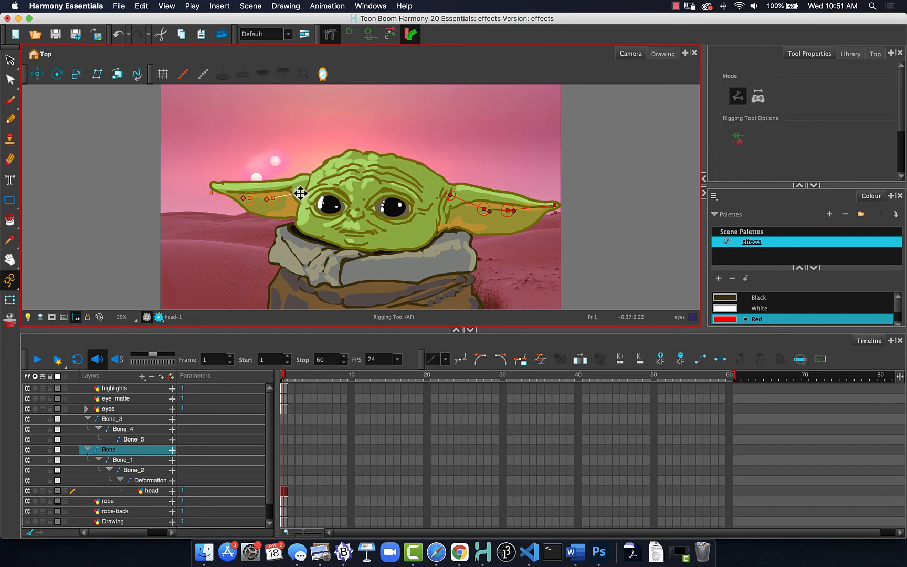
left_click(249, 198)
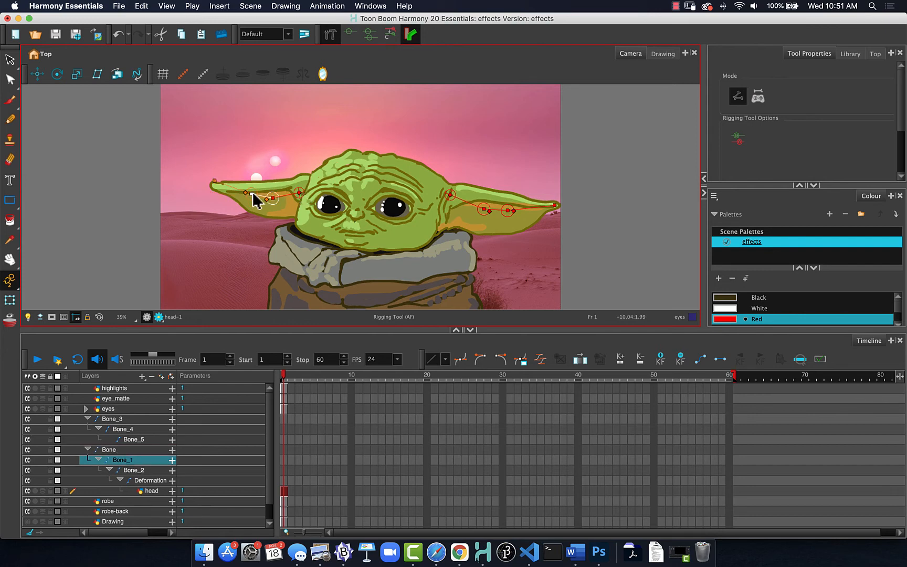
left_click_drag(252, 193, 250, 196)
left_click(273, 200)
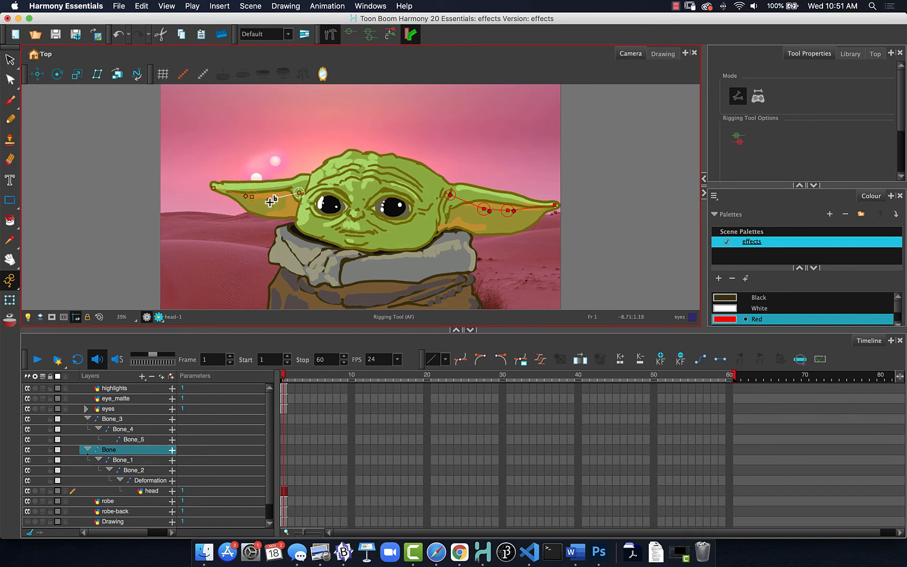
left_click(215, 190)
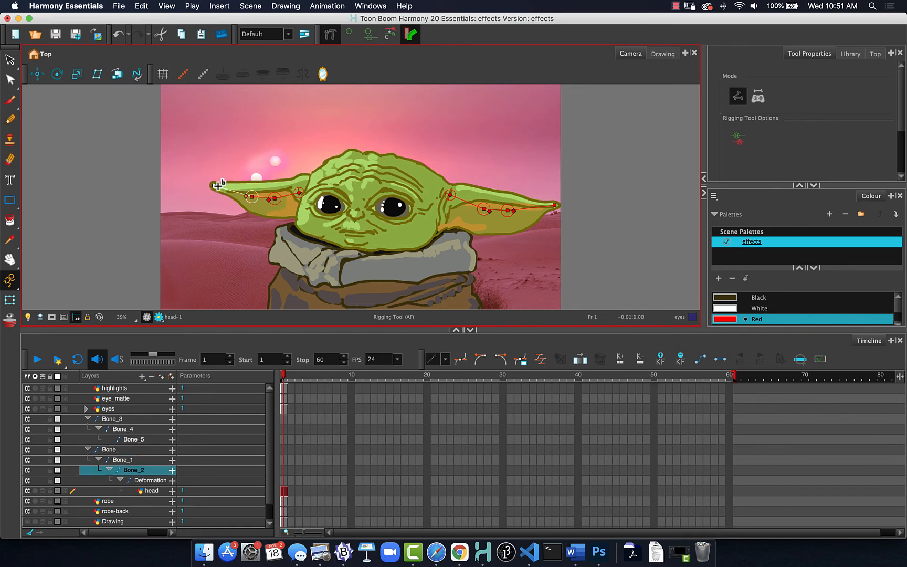
Shift the right ear's bone chain down to the ear's centre and move its outer joints so the last bone reaches the tip.
left_click_drag(449, 197, 510, 213)
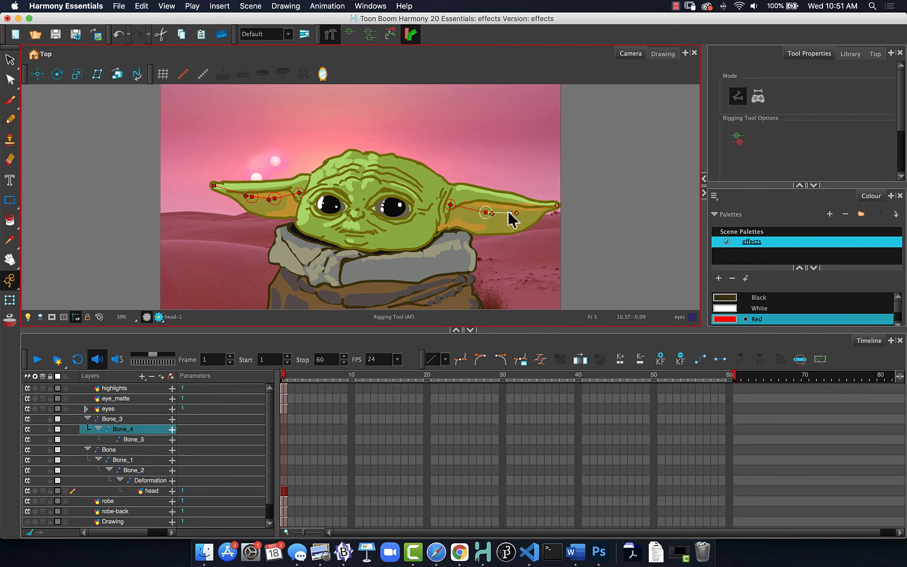
left_click(556, 205)
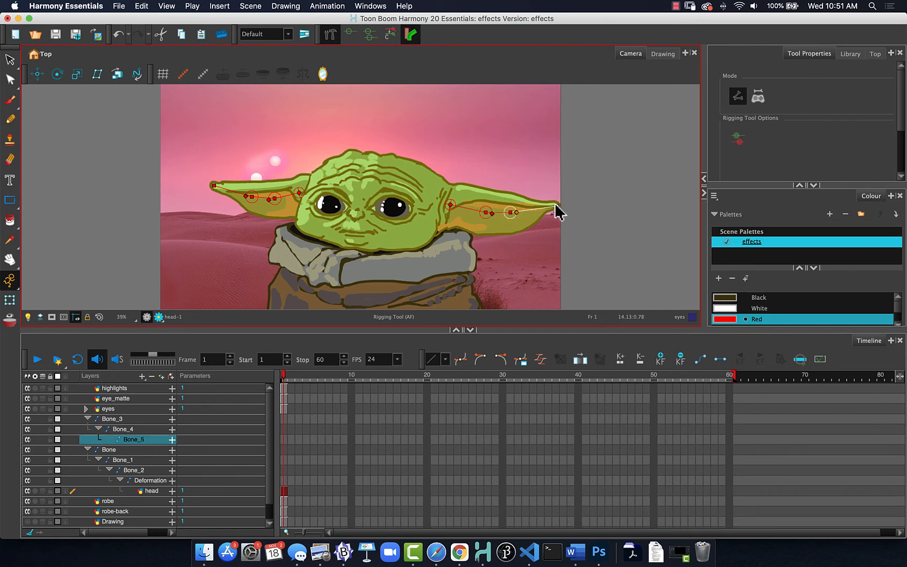
left_click(515, 212)
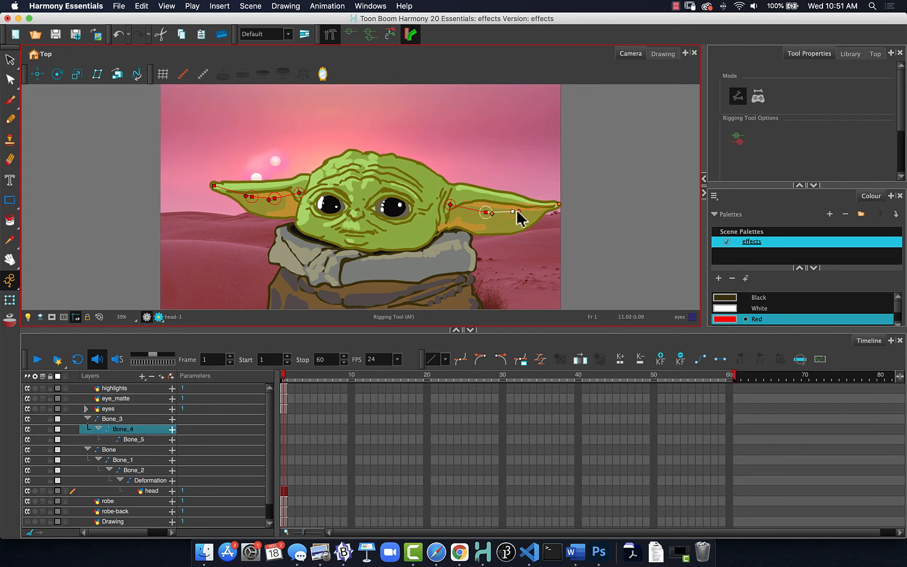
left_click_drag(516, 211, 528, 211)
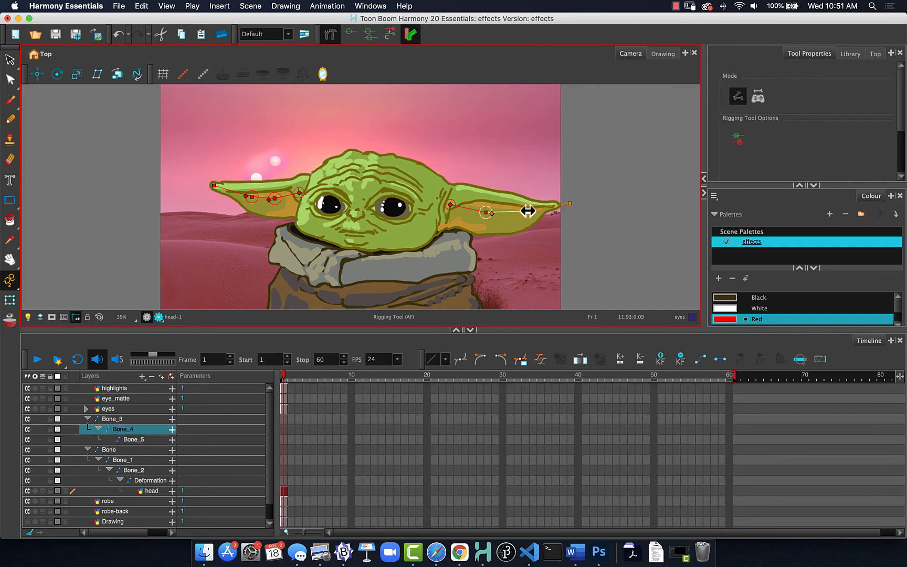
left_click(561, 205)
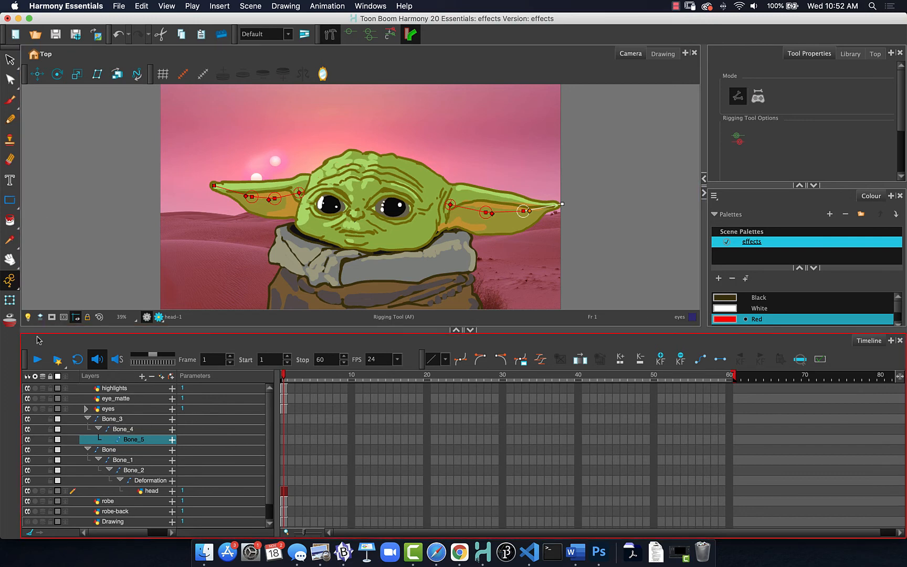
Try rotating the right ear's bones with the Transform tool to test the deformation, and undo the rotation.
left_click(9, 300)
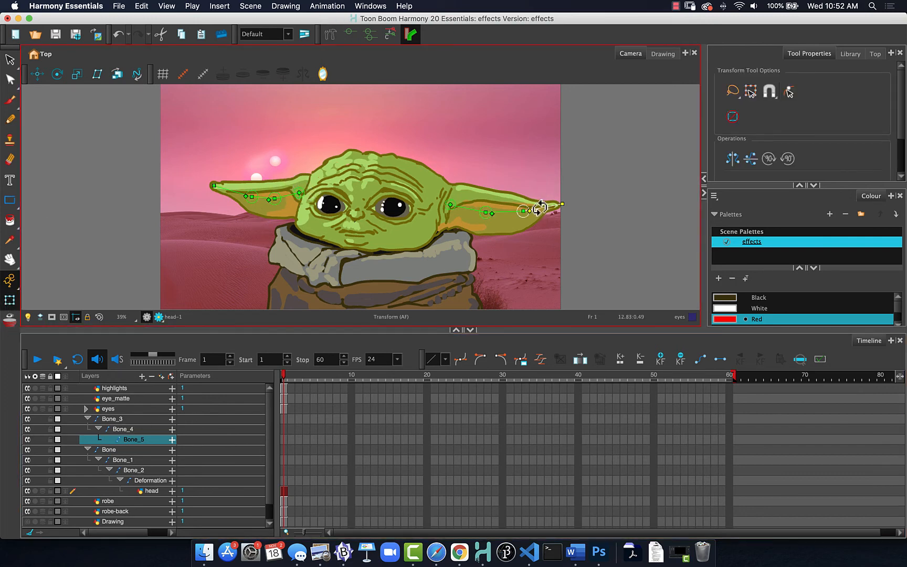
mouse_move(540, 206)
left_mouse_down()
mouse_move(543, 223)
mouse_move(538, 207)
mouse_move(506, 227)
mouse_move(508, 210)
mouse_move(504, 223)
mouse_move(502, 212)
mouse_move(464, 219)
mouse_move(462, 208)
mouse_move(458, 217)
mouse_move(460, 203)
mouse_move(450, 215)
left_mouse_up()
key("ctrl+z")
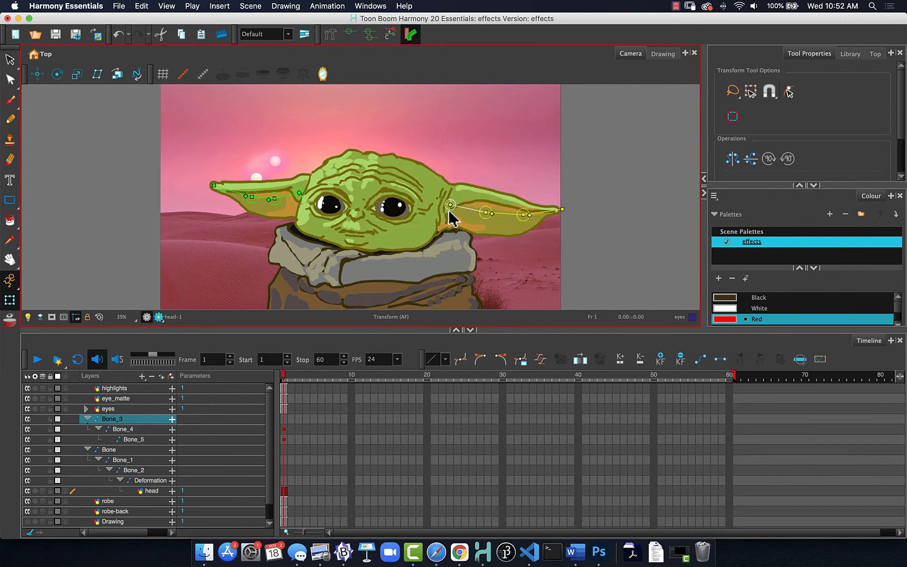
Shorten the right ear's first bone toward the head with the Rigging tool and reposition the two outer bones within the ear.
left_click(331, 35)
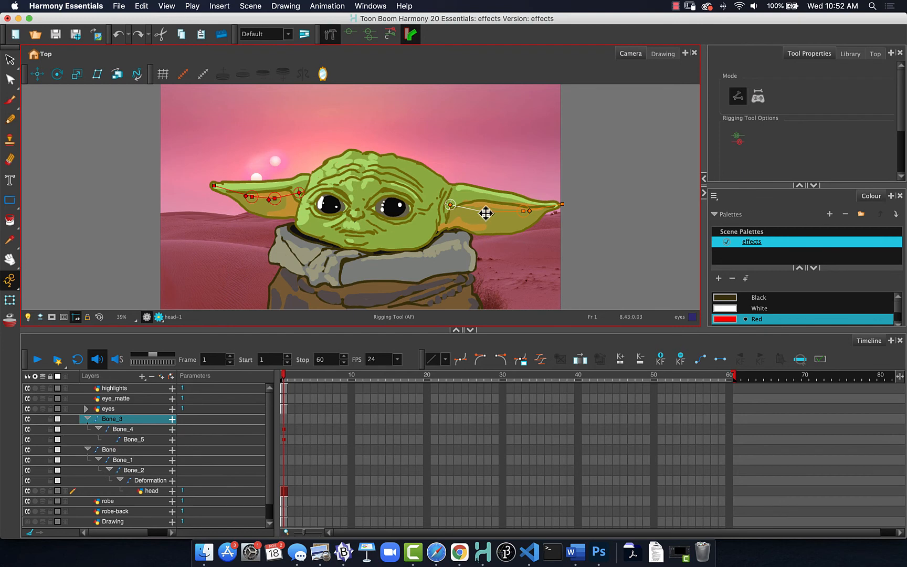
left_click_drag(486, 212, 469, 209)
left_click(495, 210)
left_click_drag(496, 210, 499, 220)
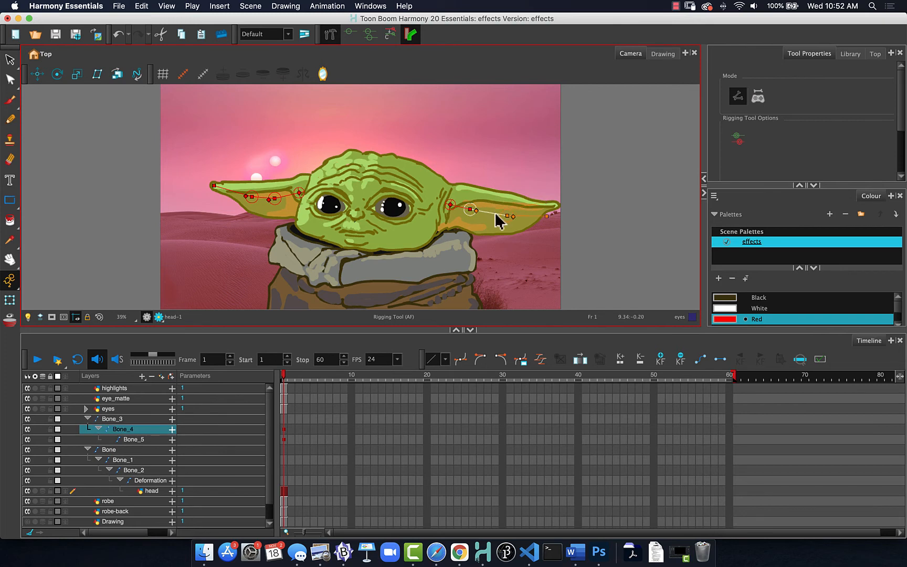
left_click(539, 216)
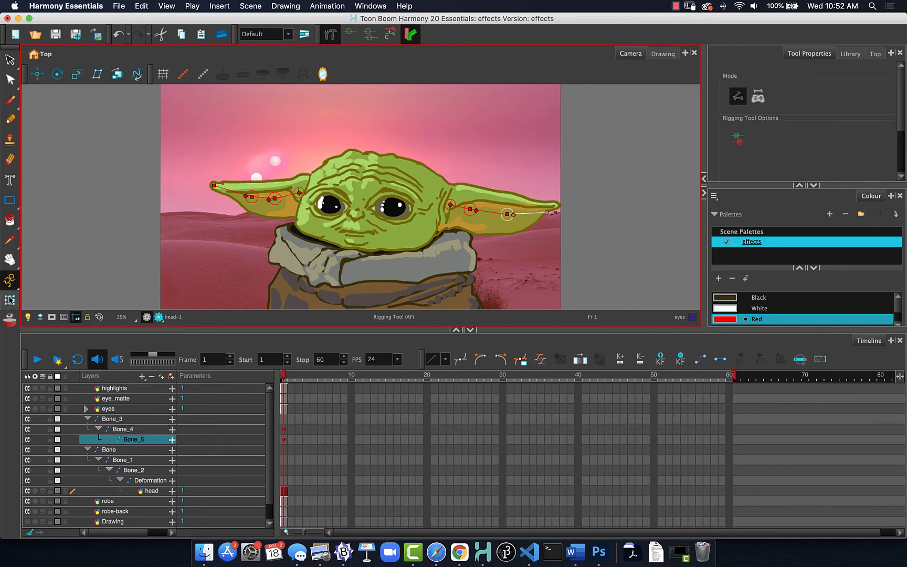
Try rotating the right ear's first and middle bones with the Transform tool, undoing each rotation.
key("shift+t")
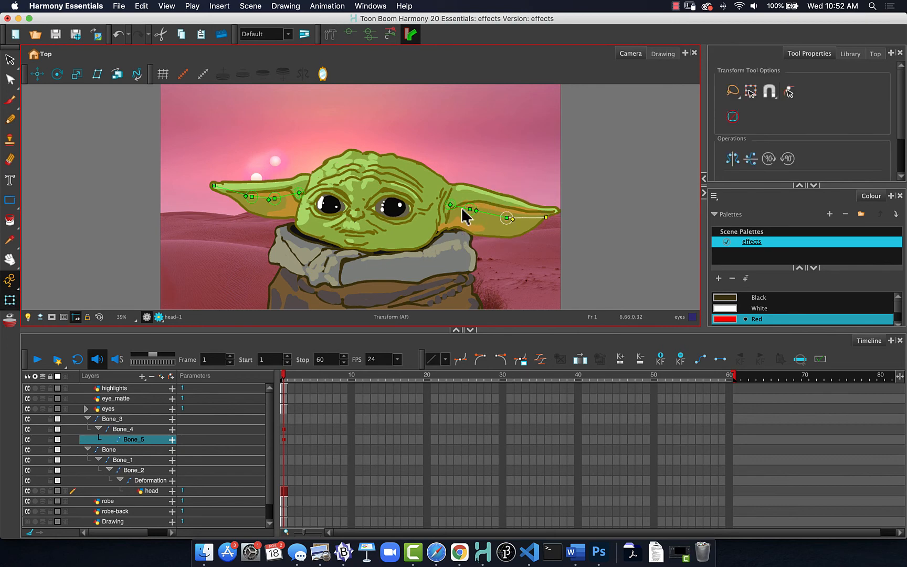
left_click_drag(462, 207, 464, 206)
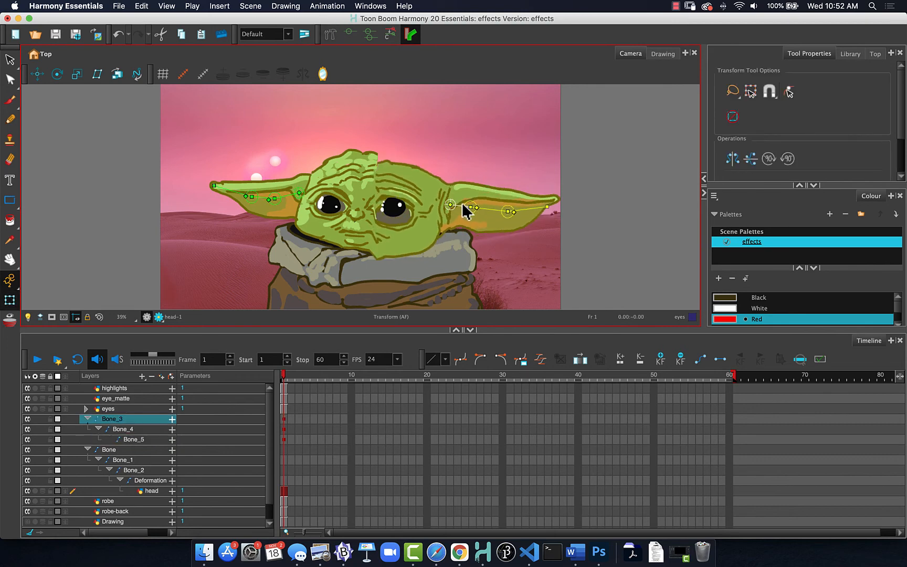
key("super+z")
left_click_drag(489, 226, 486, 209)
key("super+z")
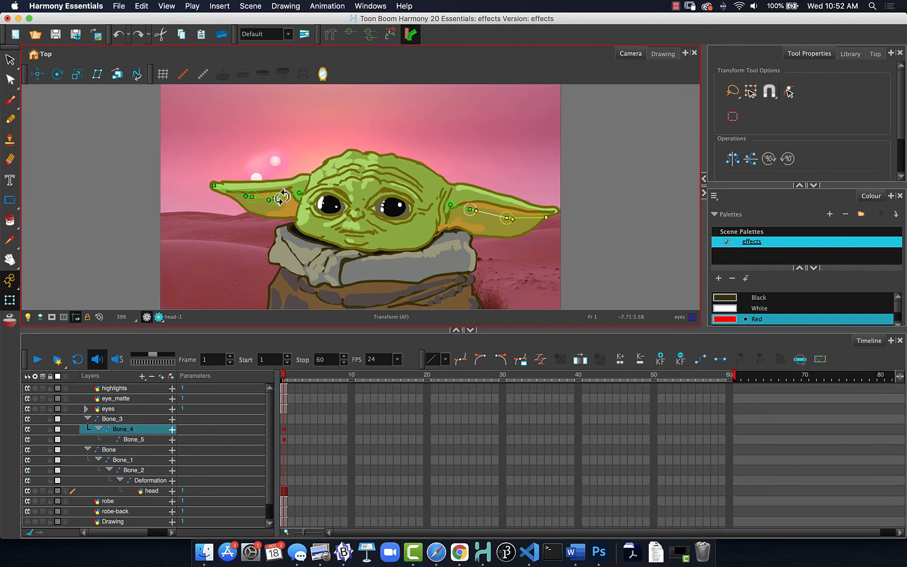
Shorten the left ear's first bone toward the head and extend the outer bones back toward the ear tip.
left_click(330, 34)
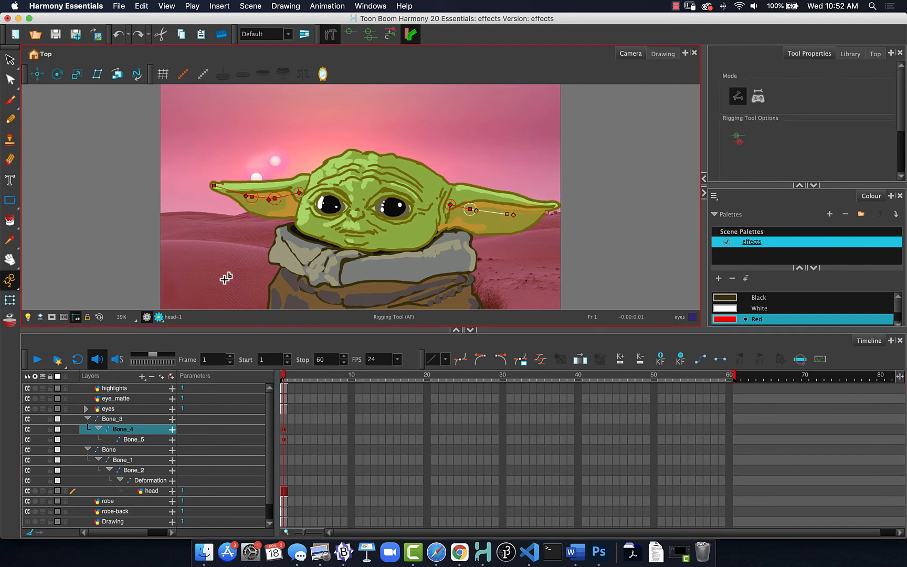
left_click_drag(275, 200, 290, 197)
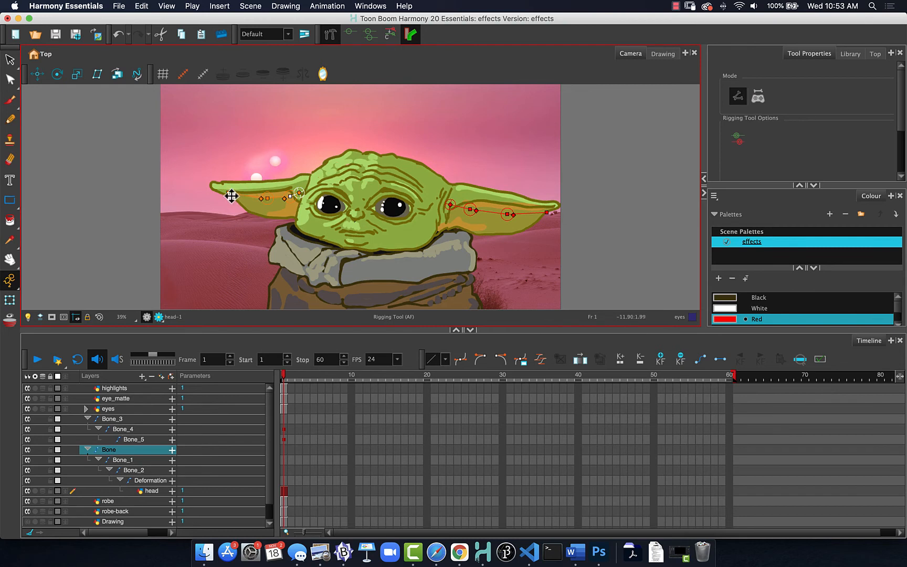
left_click_drag(227, 194, 211, 190)
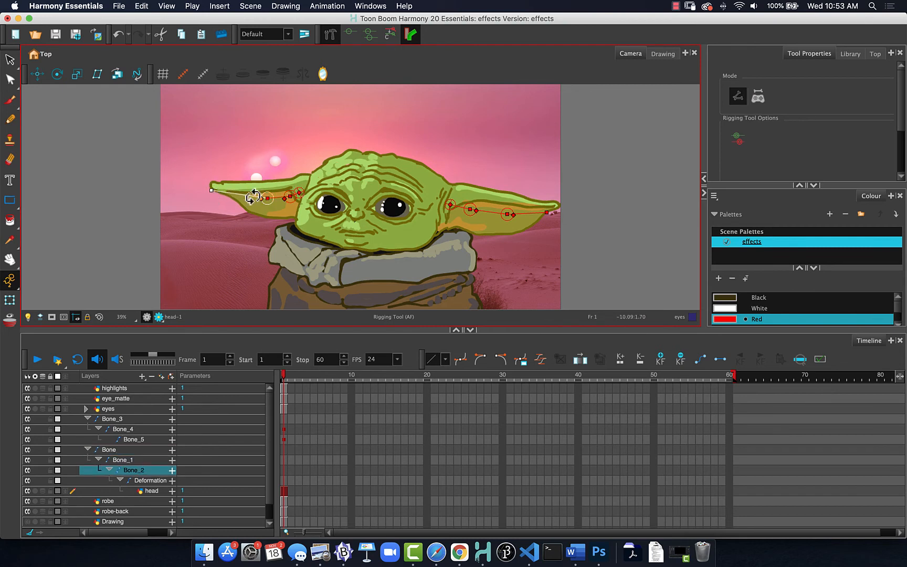
left_click_drag(267, 199, 259, 197)
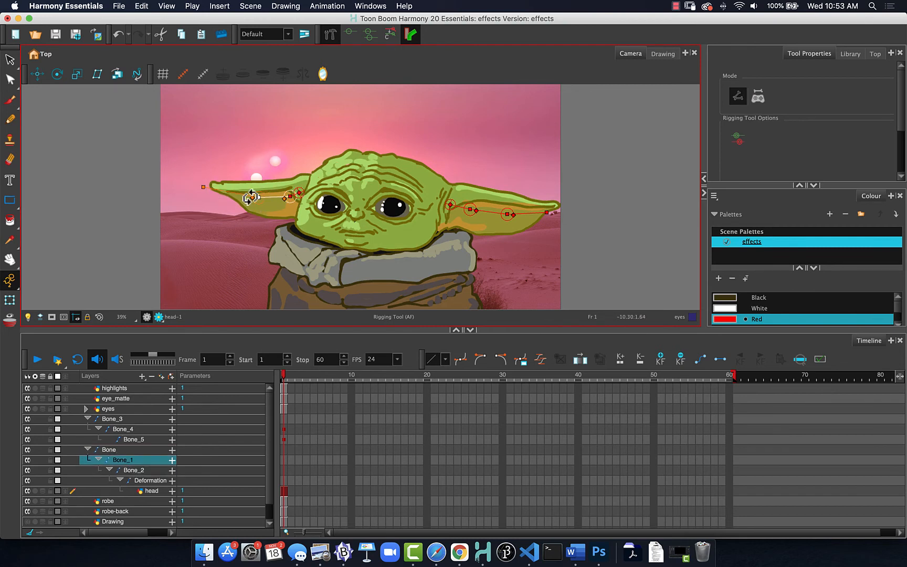
Try raising the left ear by rotating its middle bone with the Transform tool, and undo the rotation.
left_click(9, 299)
left_click_drag(270, 197, 277, 191)
key("super+z")
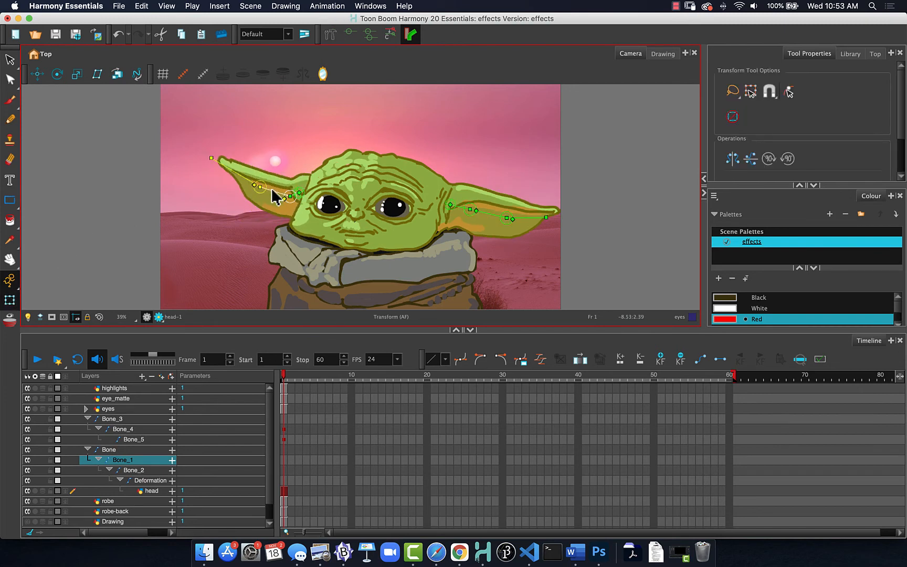
key("super+z")
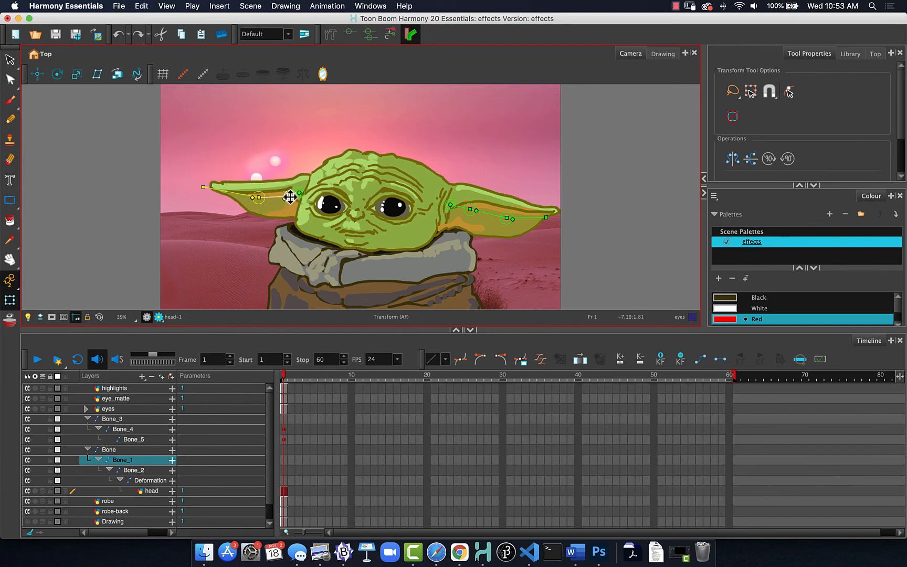
Realign the left ear's bone joints with the Rigging tool, lowering the base joint and bringing the last bone back to the tip.
left_click(330, 35)
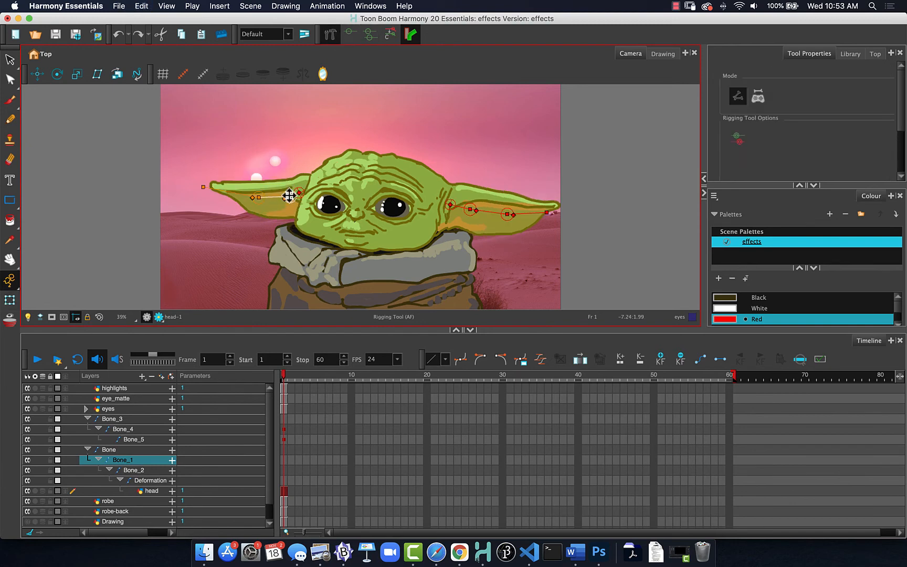
left_click_drag(291, 200, 258, 194)
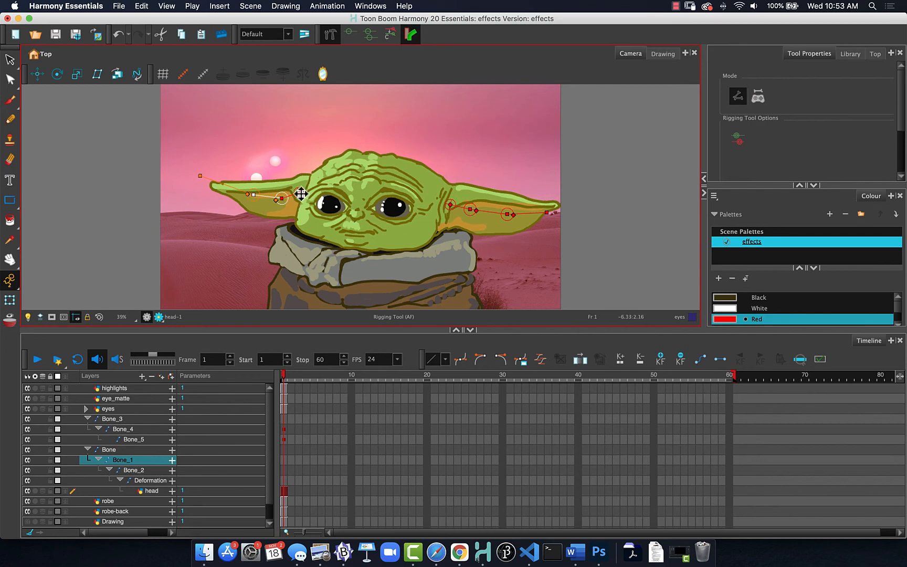
left_click_drag(301, 194, 260, 198)
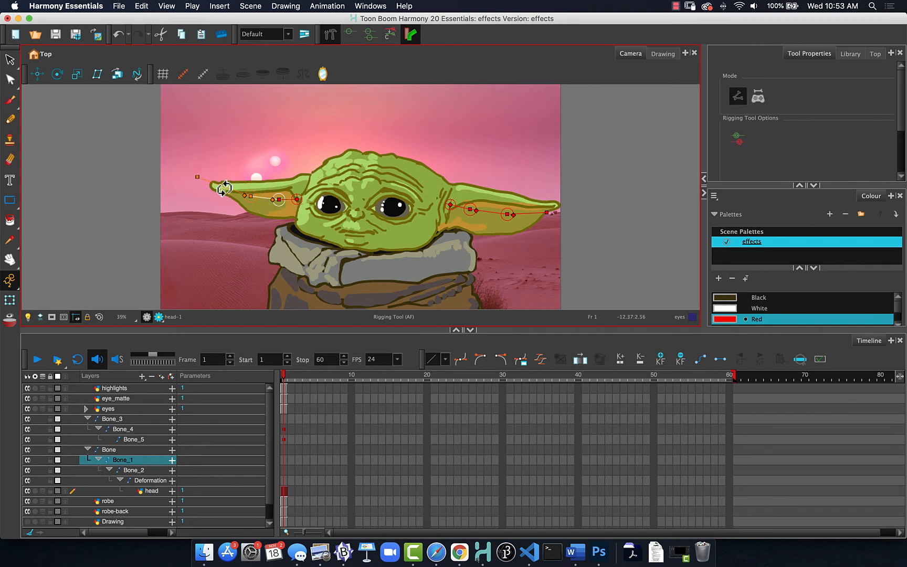
left_click(215, 188)
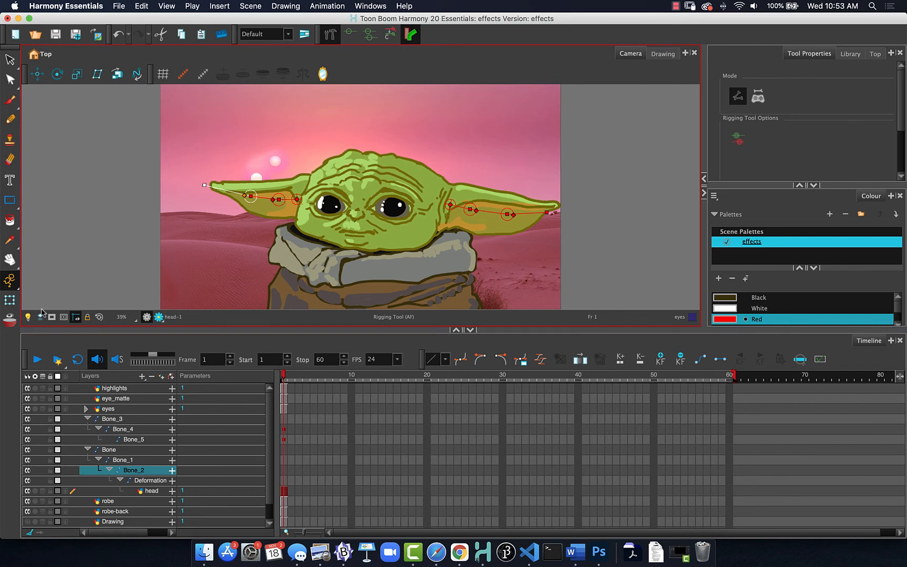
Try posing the left ear by rotating its bones with the Transform tool, undoing the first rotation and bending the outer bone upward.
left_click(9, 300)
left_click(280, 202)
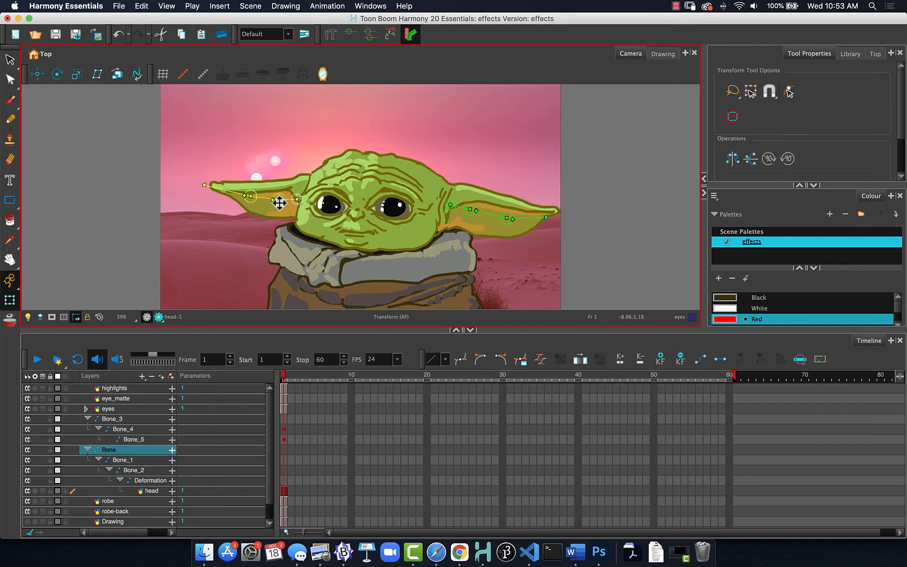
left_click_drag(260, 199, 288, 204)
key("super+z")
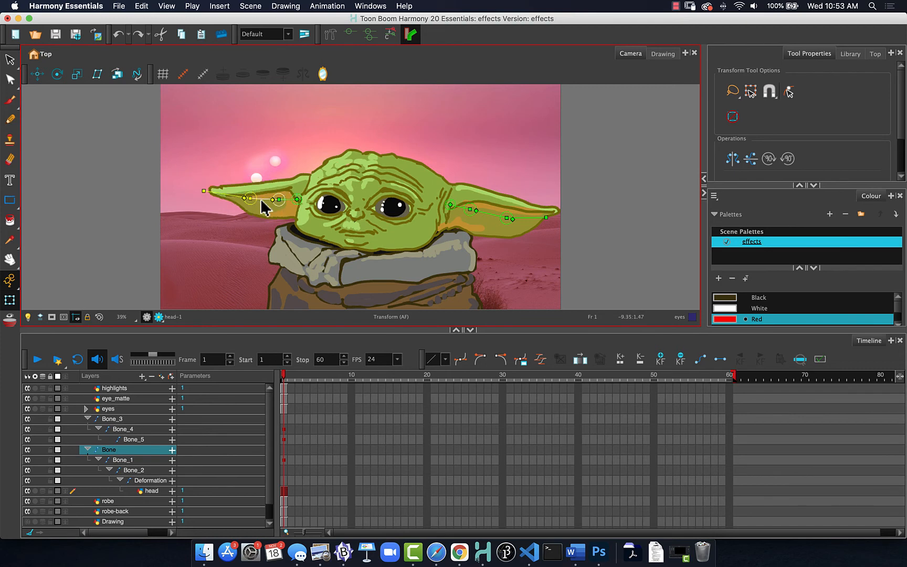
left_click_drag(265, 202, 216, 173)
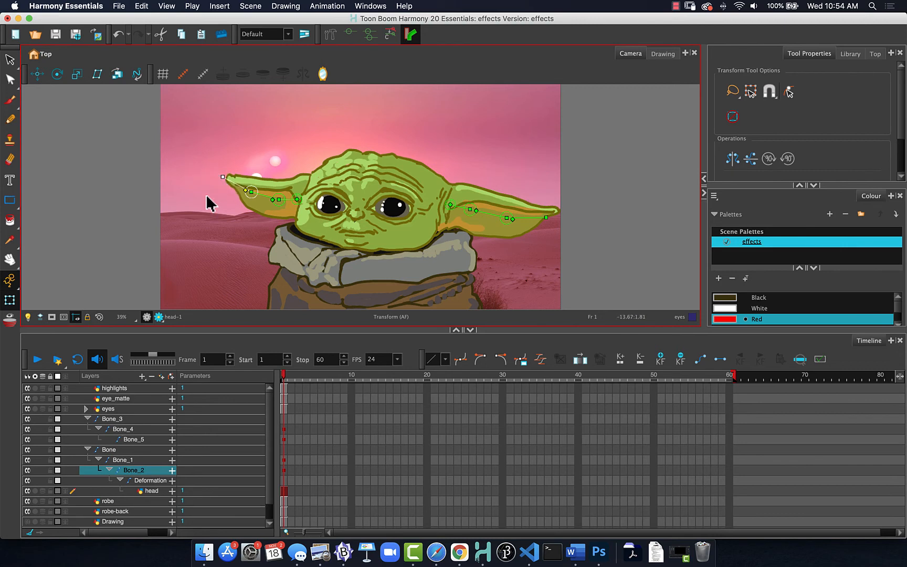
Delete the frame 1 keyframes on Bone_4, Bone_5, Bone, Bone_1 and Bone_2, and collapse both ear bone hierarchies.
left_click(284, 429, "shift")
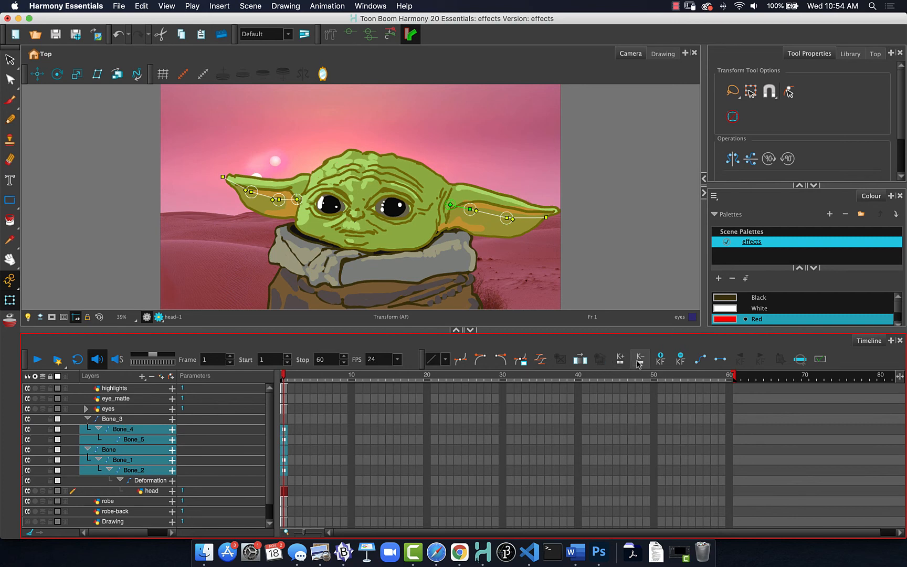
left_click(680, 359)
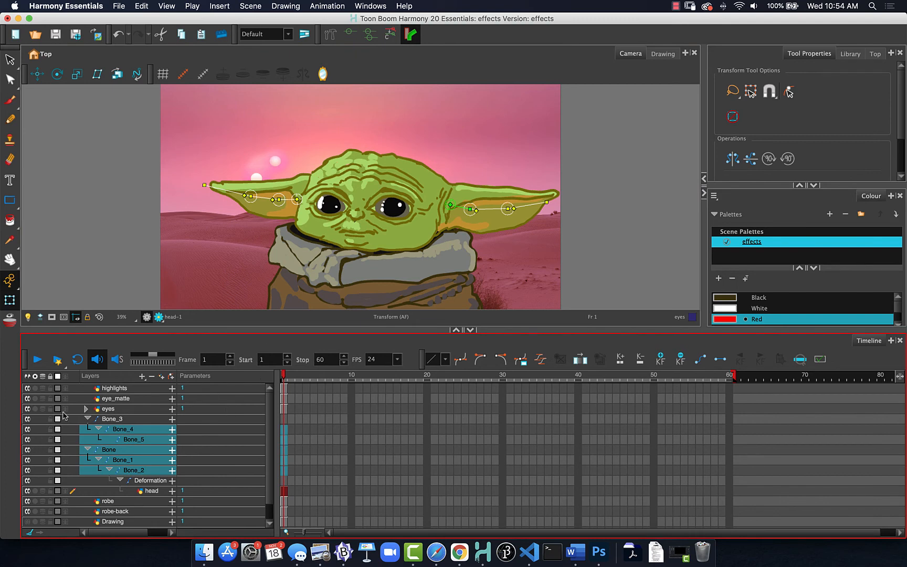
left_click(89, 419)
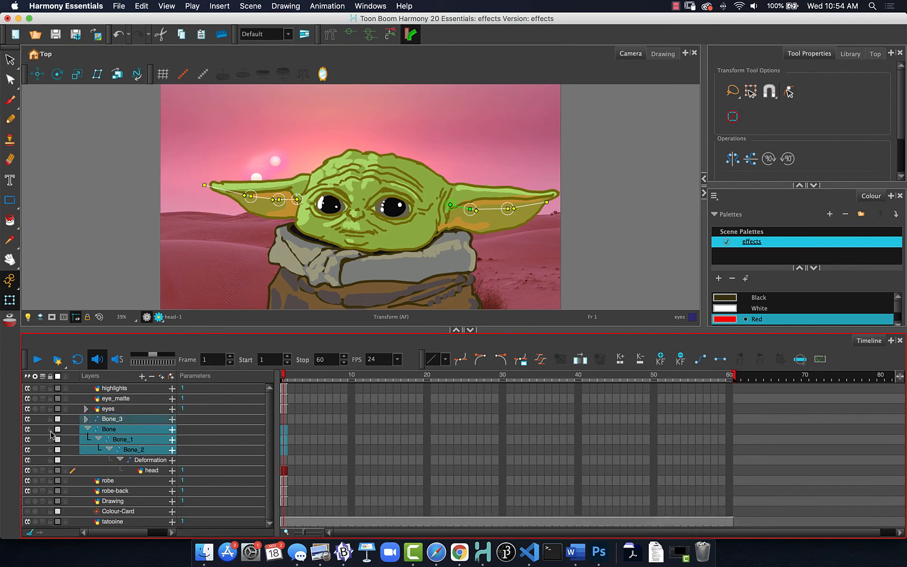
left_click(87, 430)
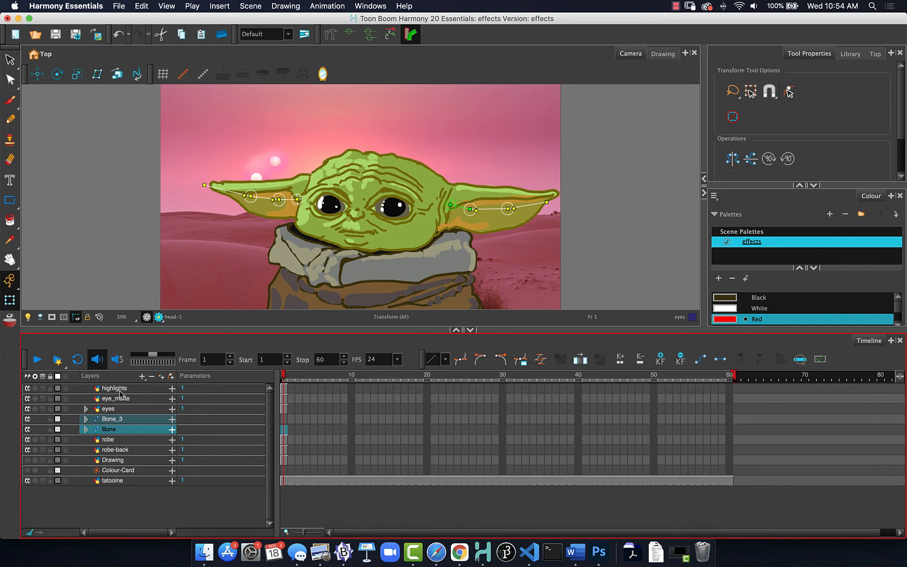
Add a standalone peg with no layer selected and rename it head-P.
left_click(104, 499)
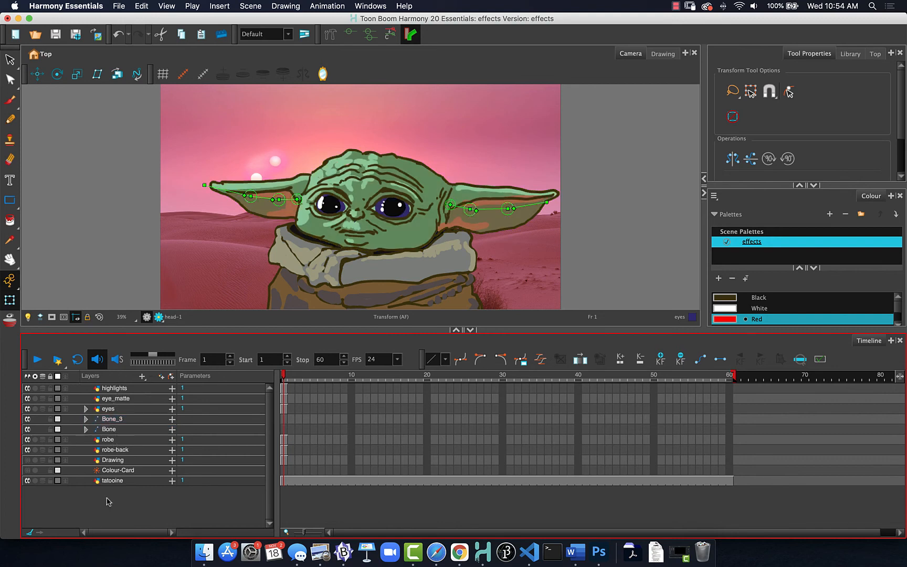
left_click(171, 377)
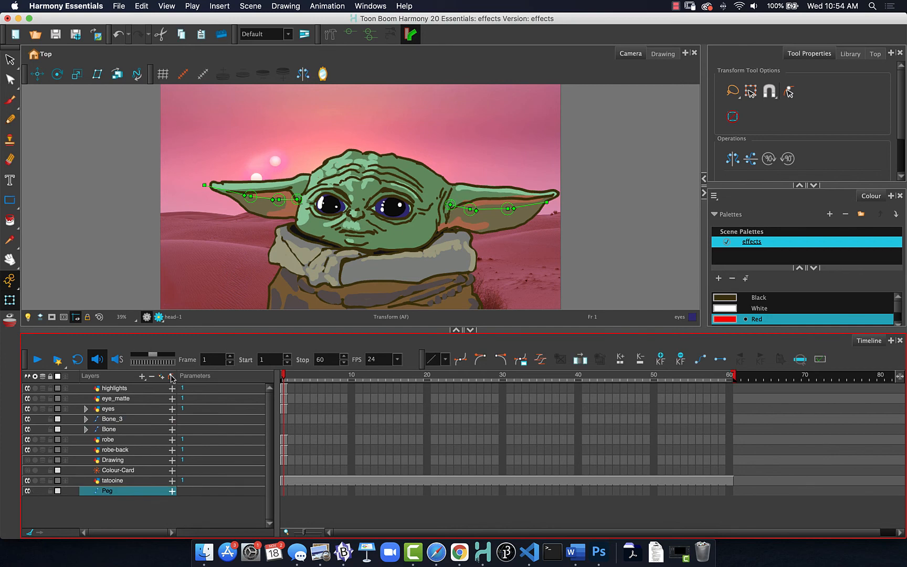
double_click(108, 492)
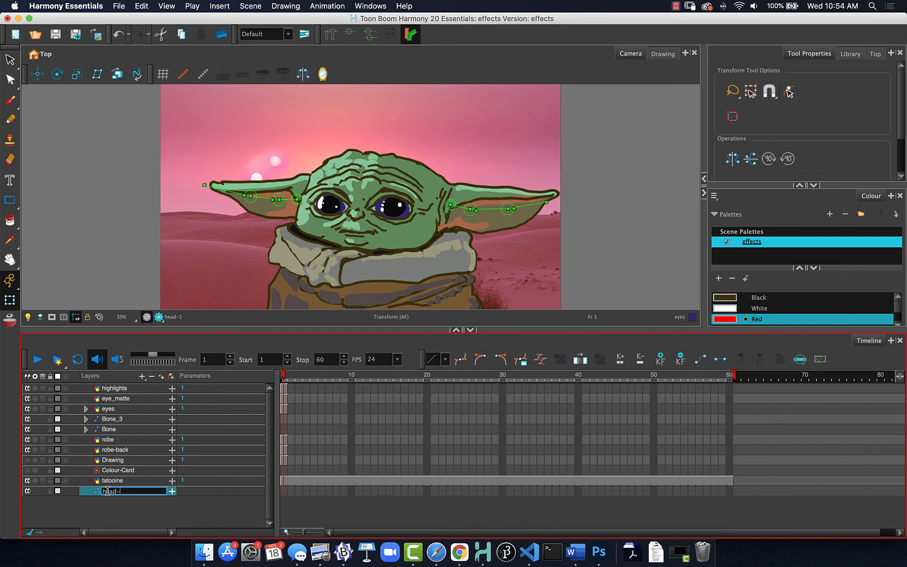
key("Return")
left_click_drag(107, 491, 98, 385)
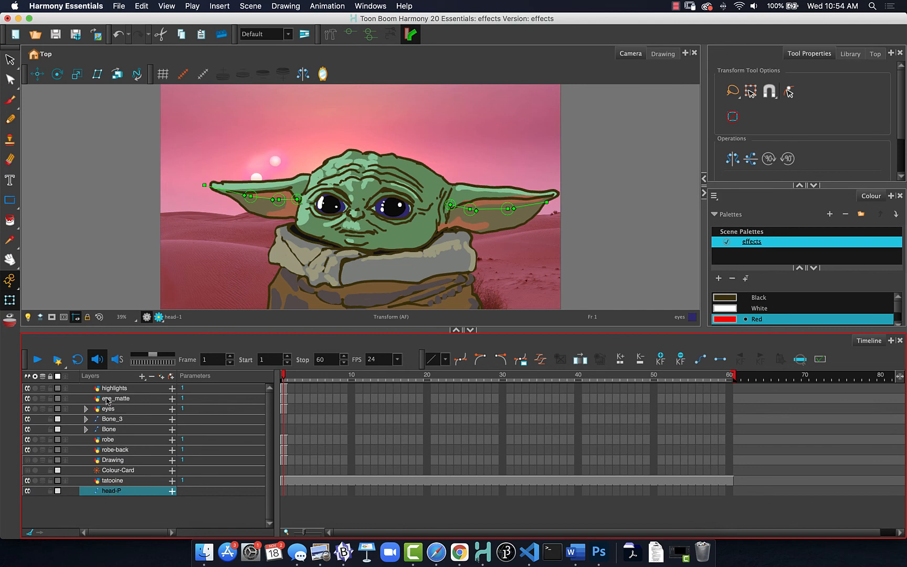
Parent the highlights, eye_matte, eyes, Bone_3 and Bone layers to head-P, and place the collapsed peg at the top of the layer stack.
left_click(115, 390)
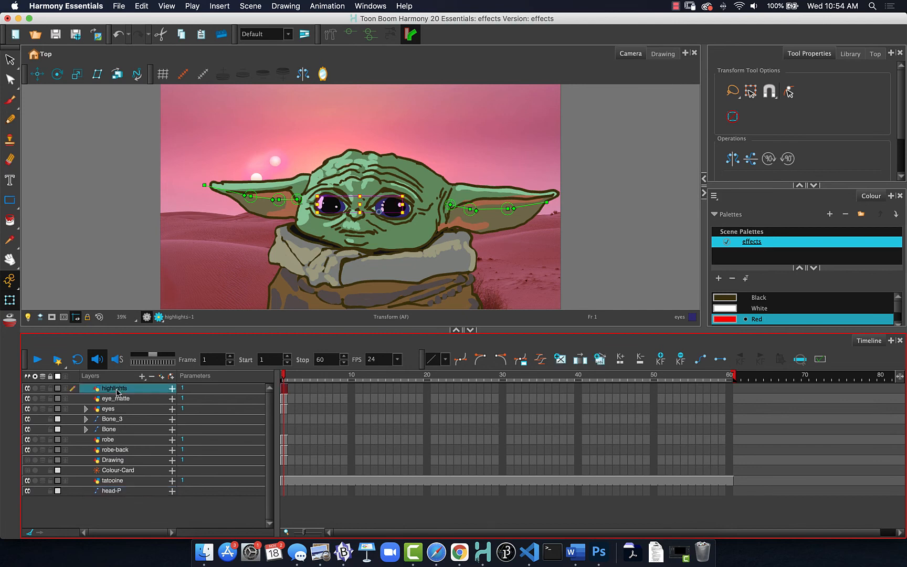
left_click(114, 431, "shift")
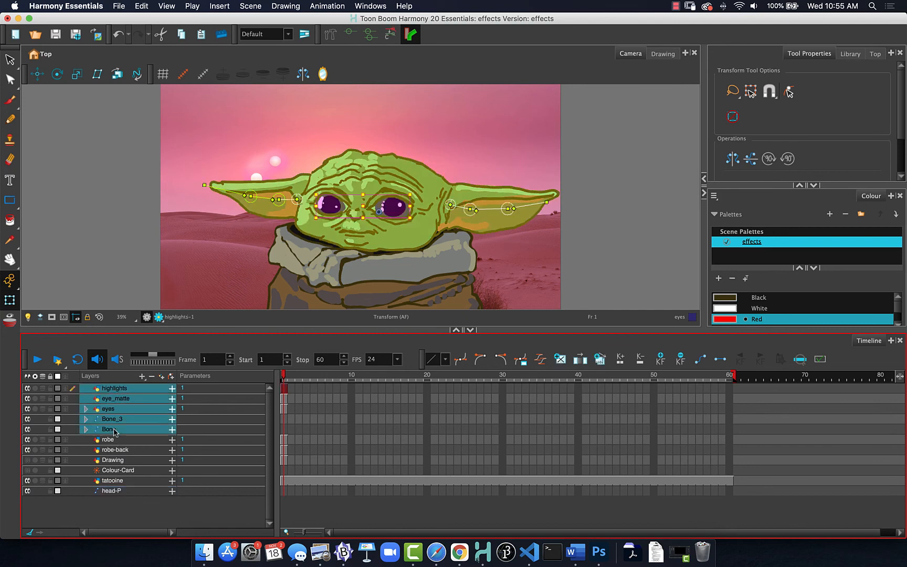
left_click_drag(114, 431, 116, 493)
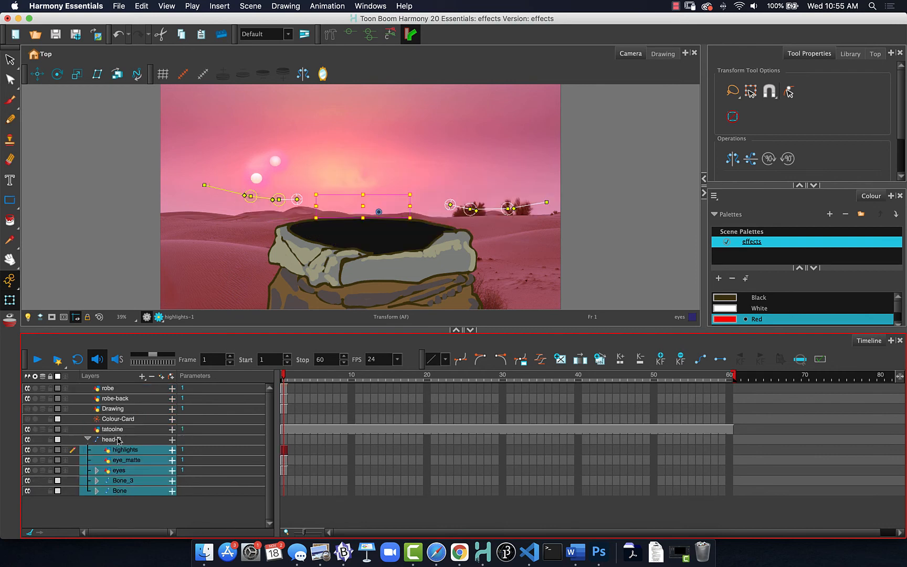
mouse_move(114, 440)
left_mouse_down()
mouse_move(106, 390)
mouse_move(113, 388)
left_mouse_up()
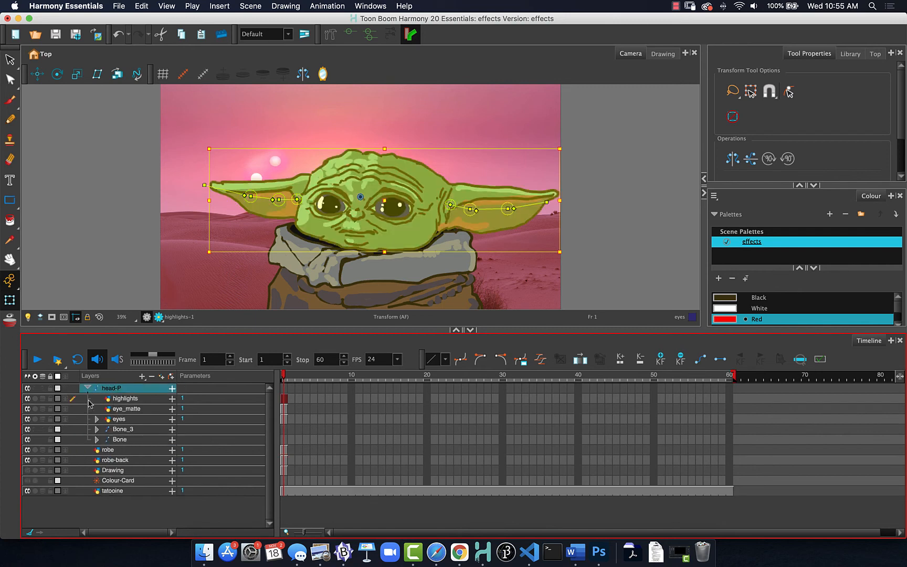
left_click(88, 388)
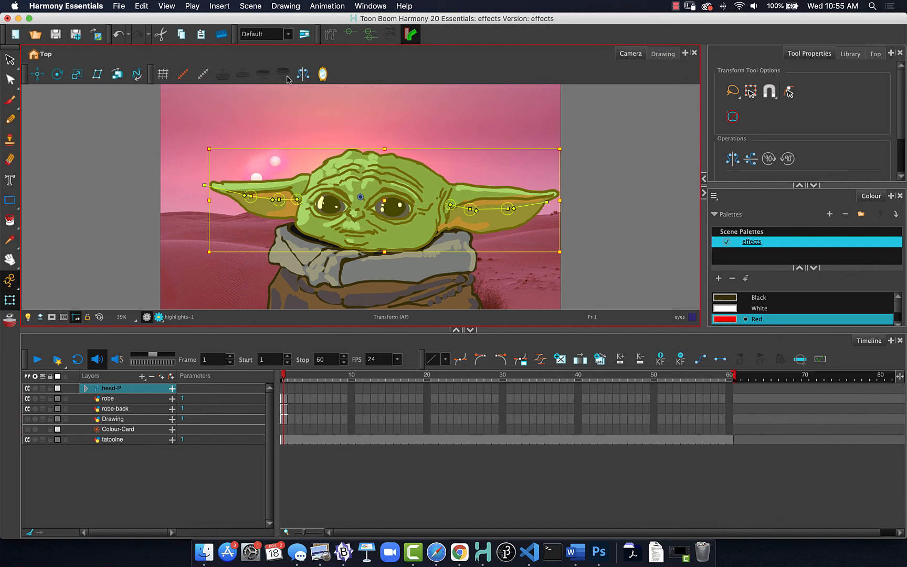
Move the head-P pivot down to the chin with the Rotate tool, then test rotating the head and undo it.
left_click(57, 74)
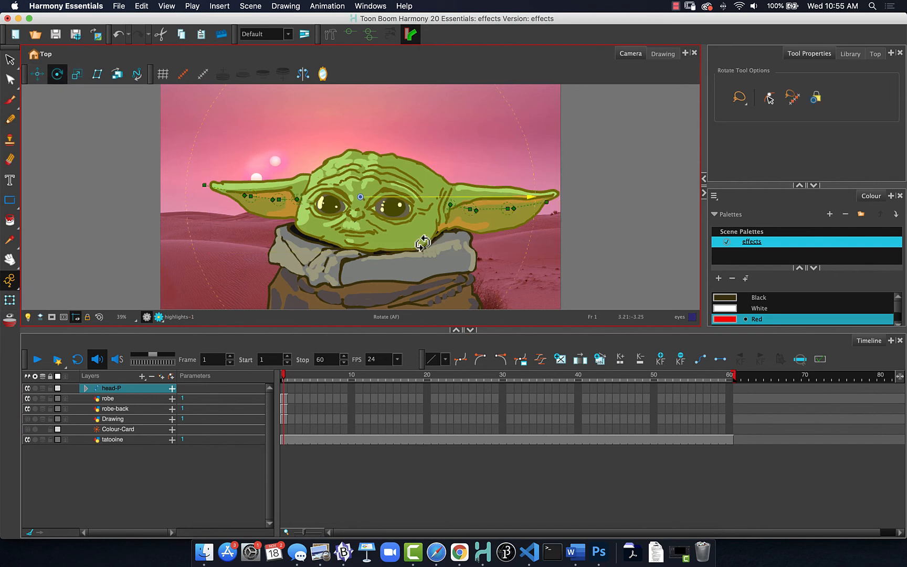
left_click_drag(360, 197, 372, 246)
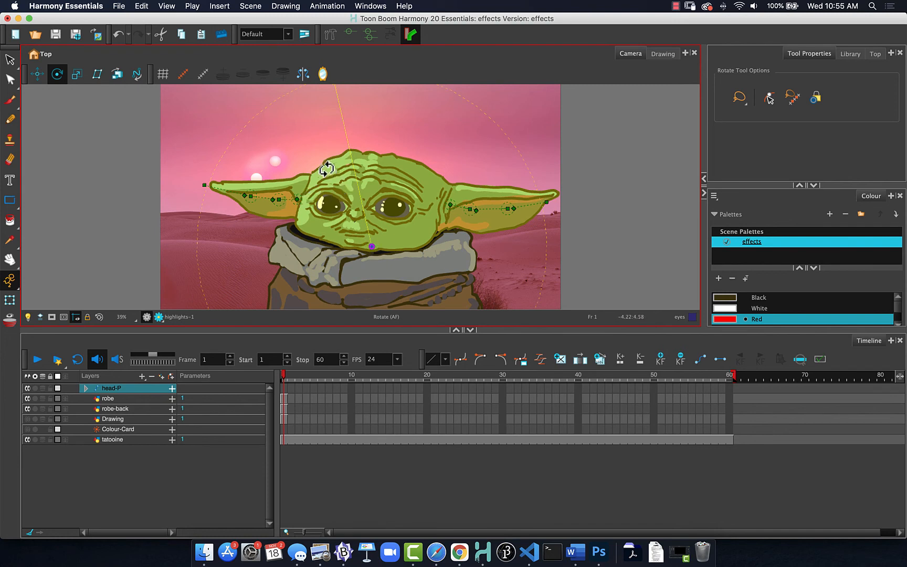
mouse_move(326, 168)
left_mouse_down()
mouse_move(319, 165)
mouse_move(327, 168)
left_mouse_up()
key("super+z")
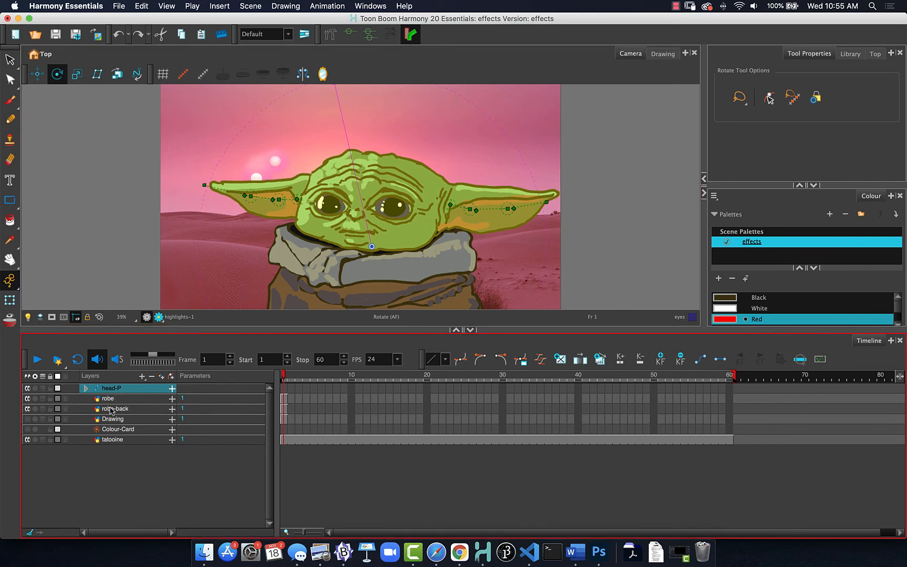
Inspect the Drawing sketch and robe layers by toggling the visibility of each, leaving Drawing hidden and robe visible.
left_click(27, 420)
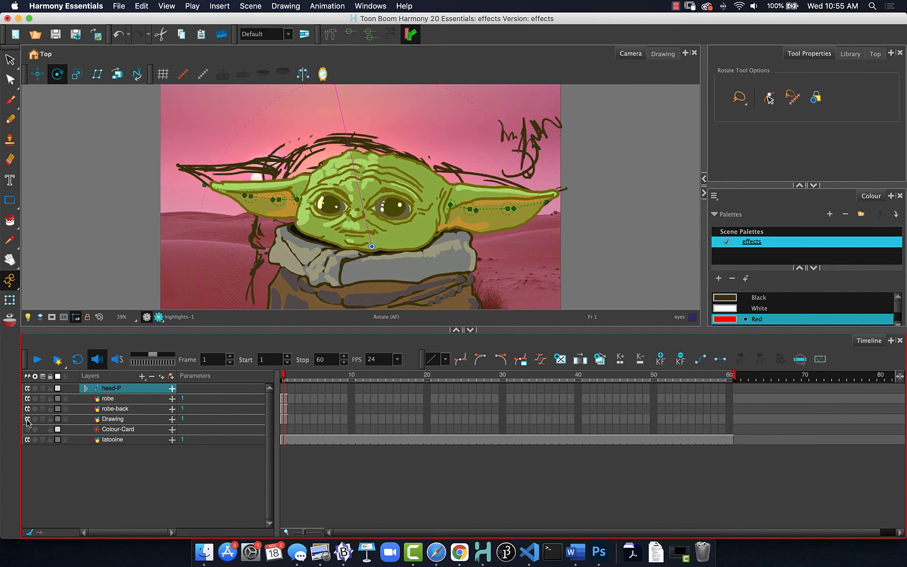
left_click(27, 420)
left_click(112, 419)
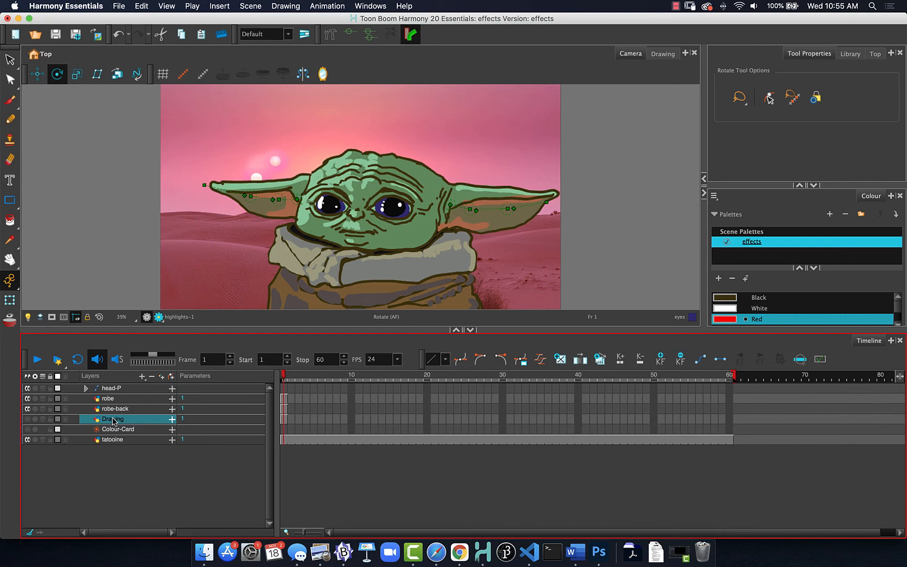
left_click(132, 461)
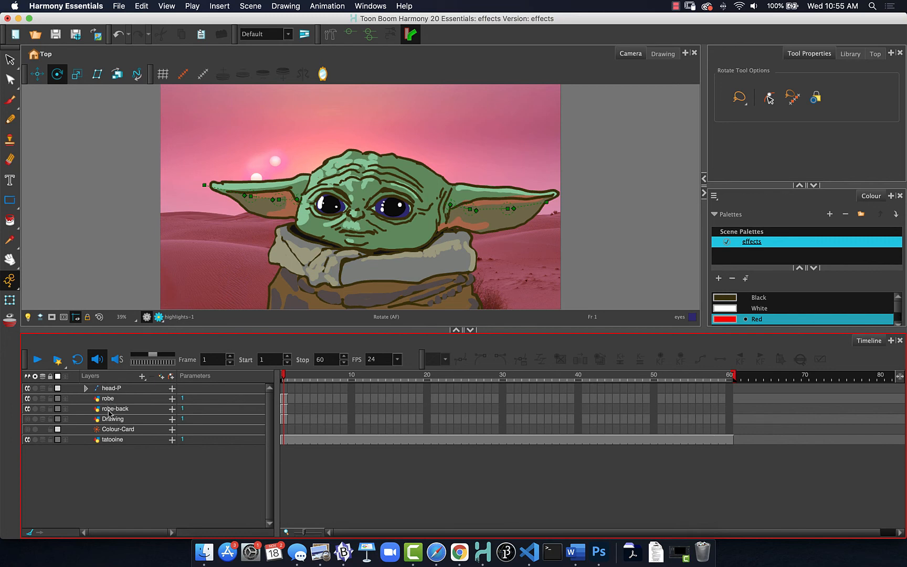
left_click(28, 399)
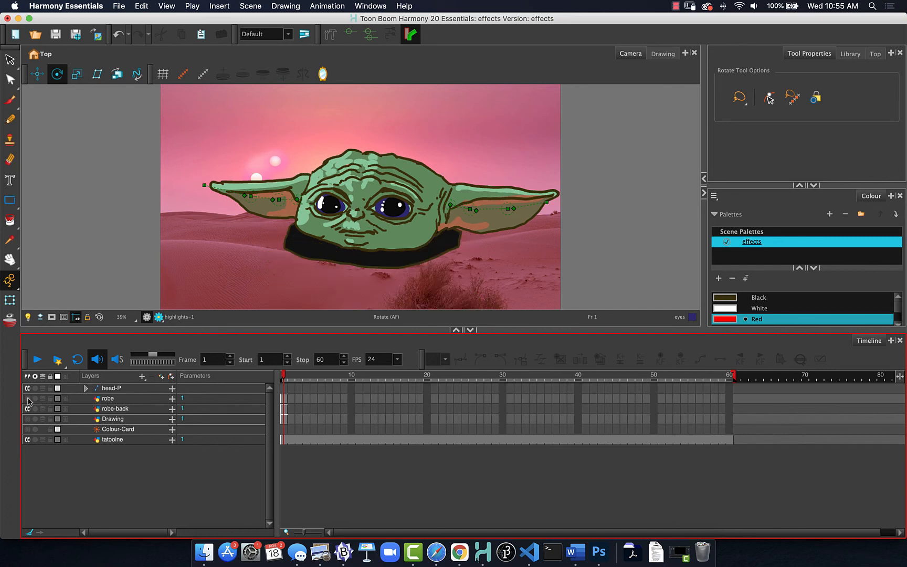
left_click(28, 399)
left_click(28, 399)
left_click(28, 399)
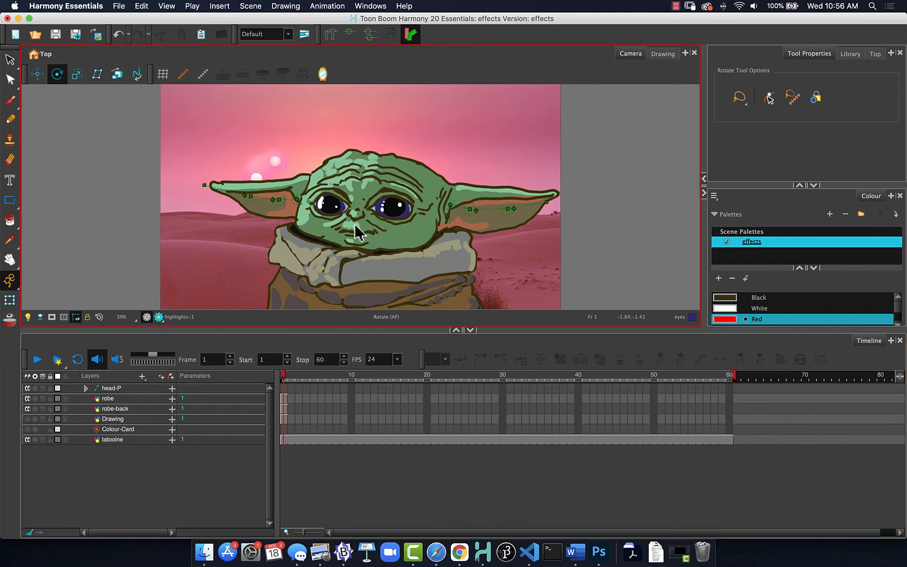
Enable peg selection for the Transform tool, select the head's peg on the canvas, and try narrowing the head, undoing the scaling.
left_click(130, 391)
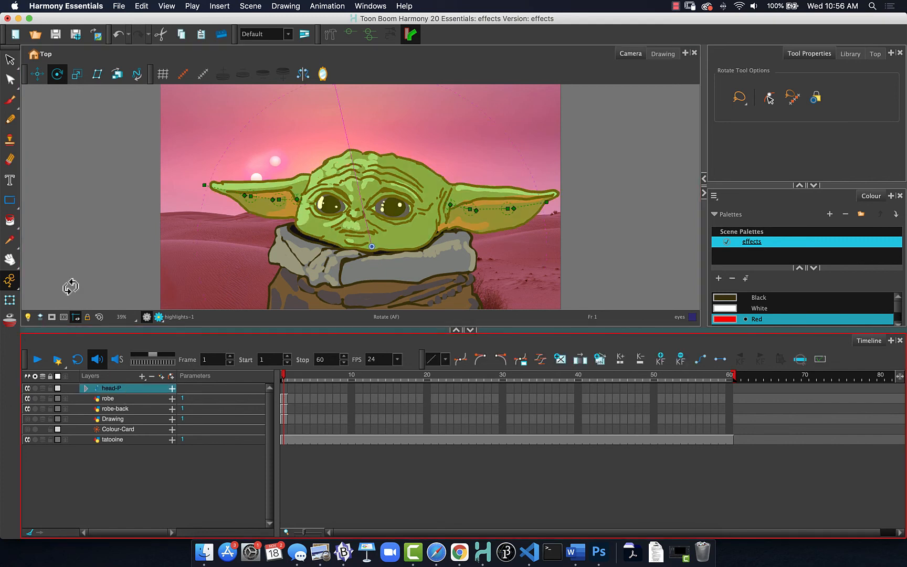
left_click(10, 300)
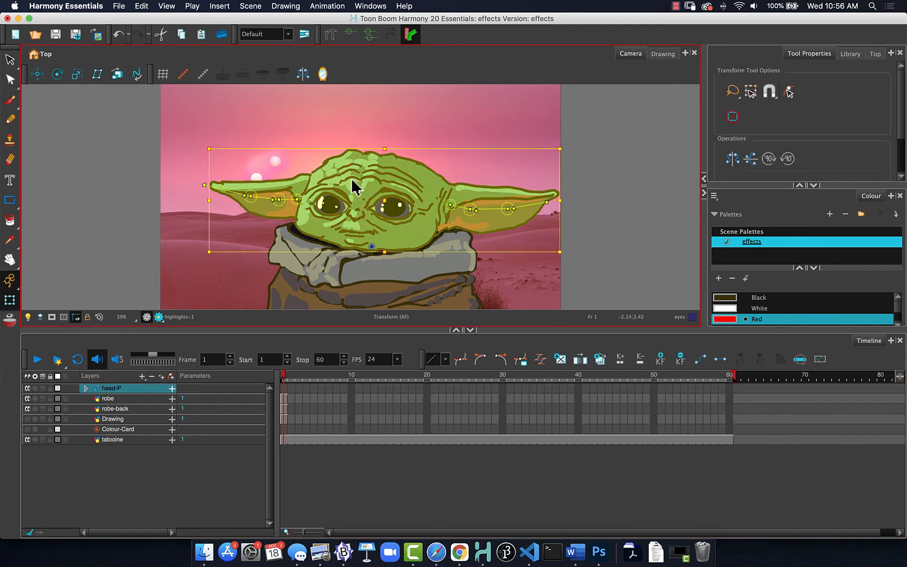
left_click(353, 196)
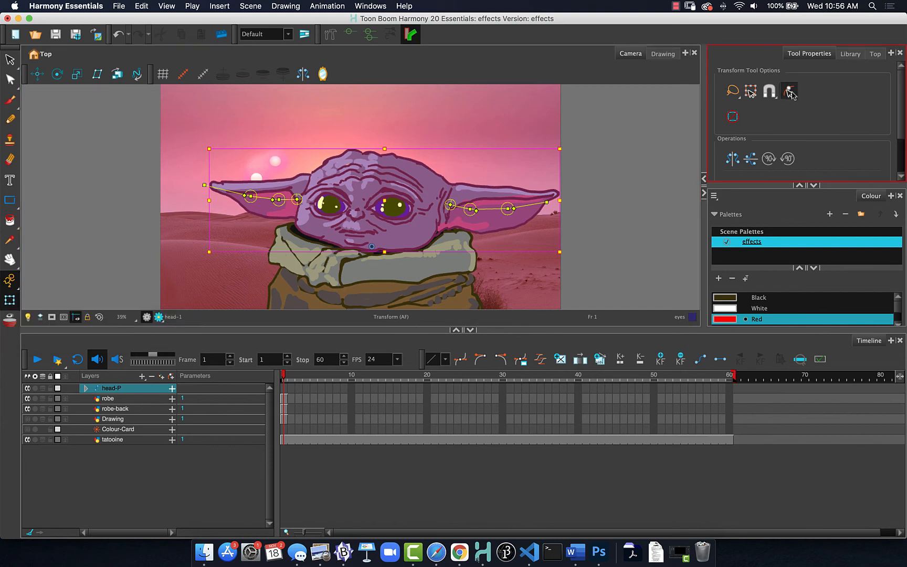
left_click(593, 132)
left_click(398, 196)
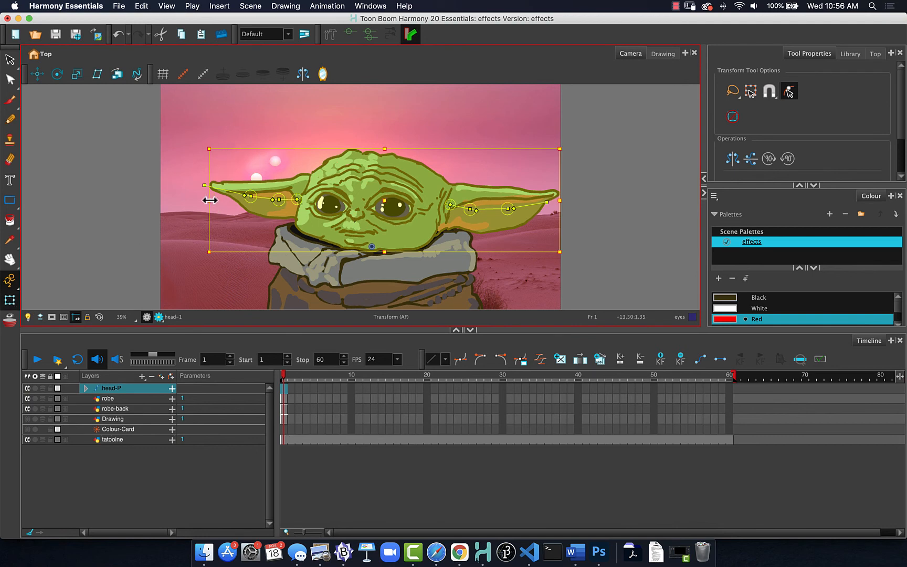
left_click_drag(209, 200, 231, 199)
key("super+z")
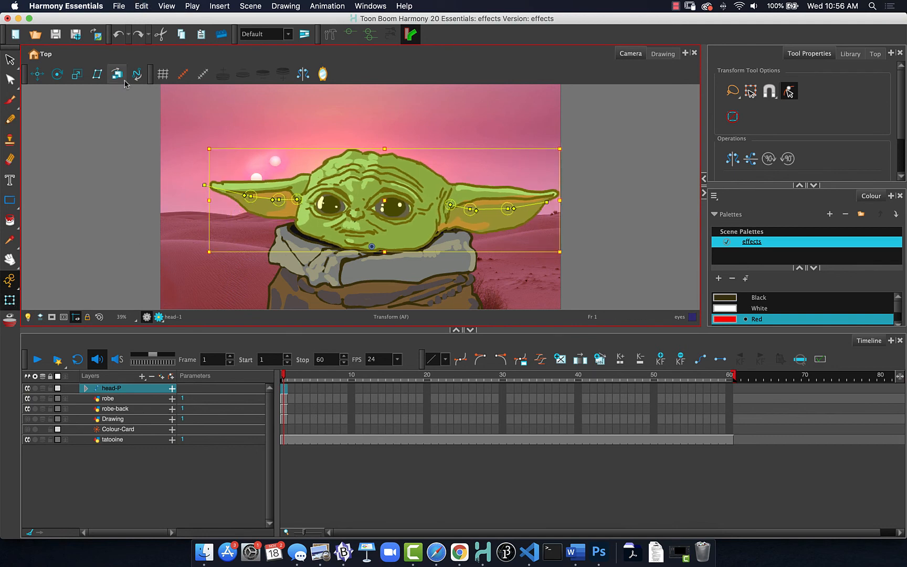
Shift the head-P peg slightly down and left with the Translate tool, and move the robe layer above head-P.
left_click(41, 77)
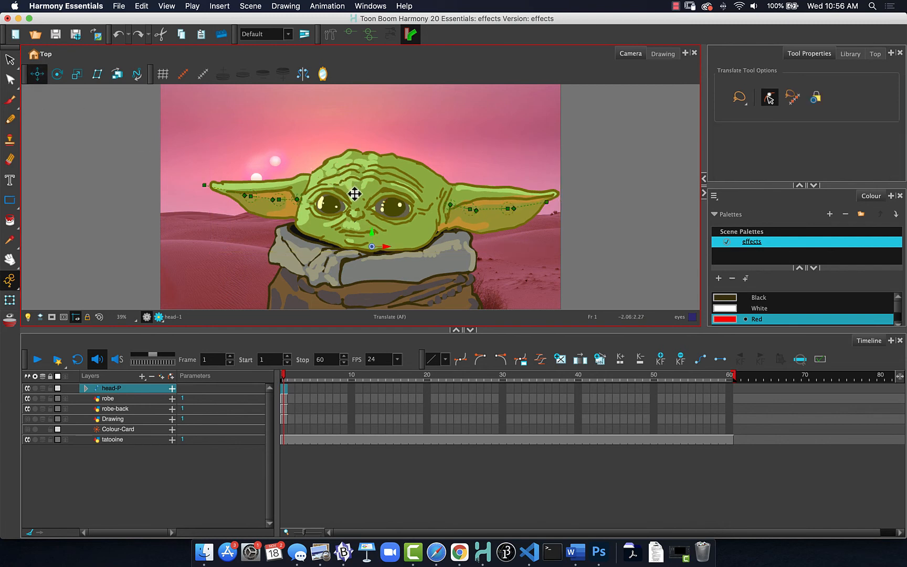
mouse_move(354, 192)
left_mouse_down()
mouse_move(351, 211)
mouse_move(352, 174)
mouse_move(348, 210)
mouse_move(350, 146)
mouse_move(346, 204)
left_mouse_up()
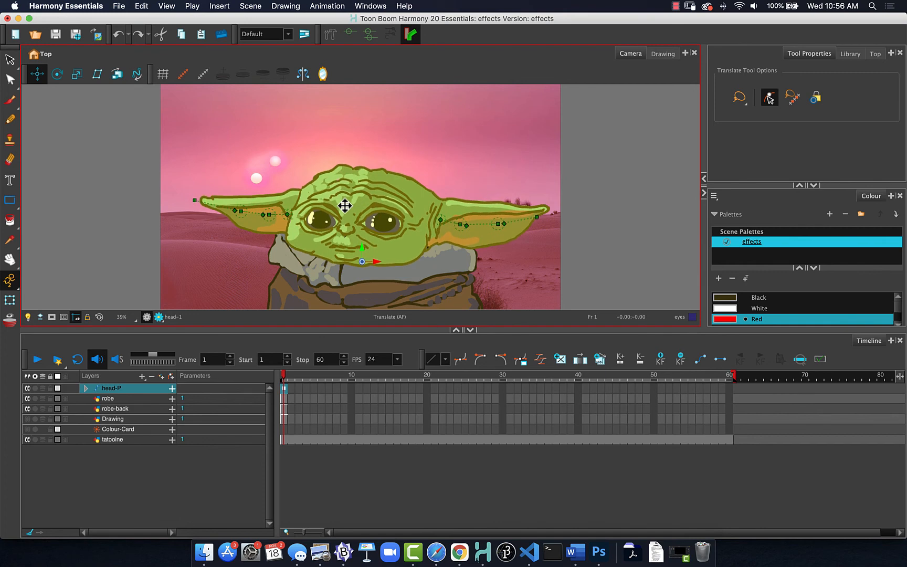
left_click(106, 401)
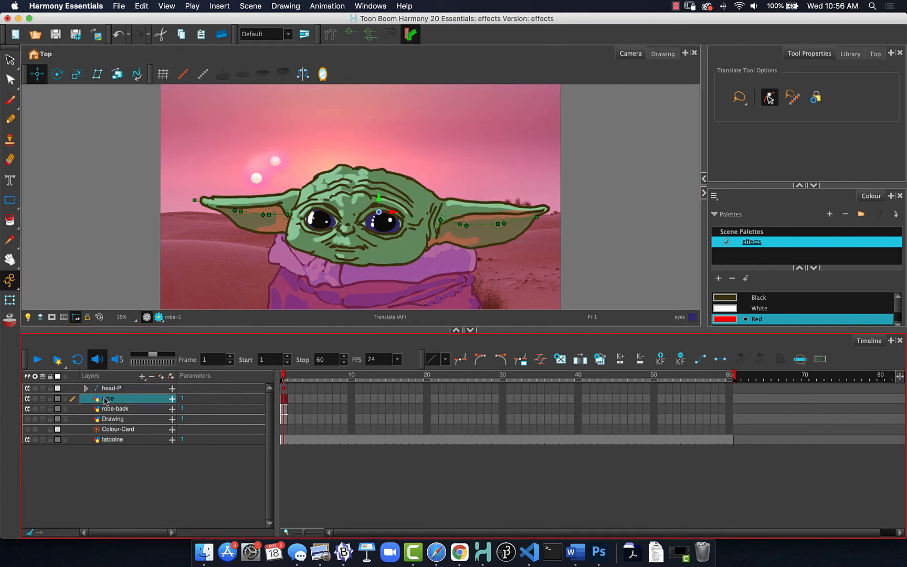
left_click_drag(100, 387, 103, 385)
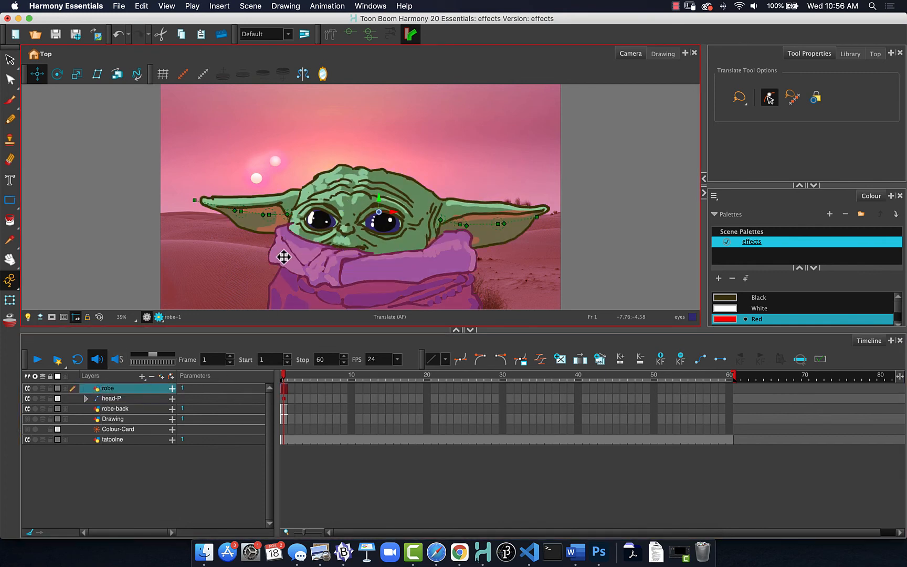
Try moving the robe upward over the face, undo the move, and reselect the head-P peg.
left_click_drag(356, 221, 360, 210)
key("super+z")
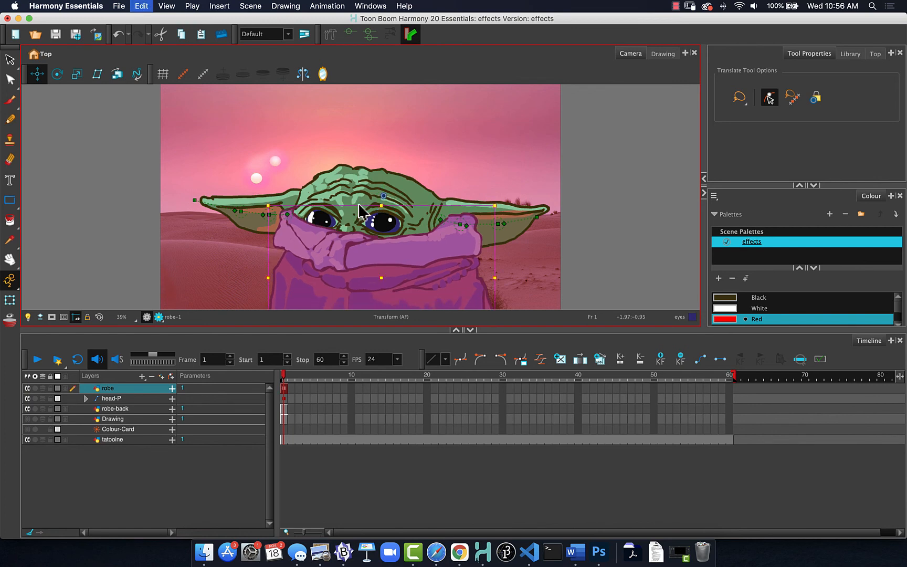
left_click(117, 400)
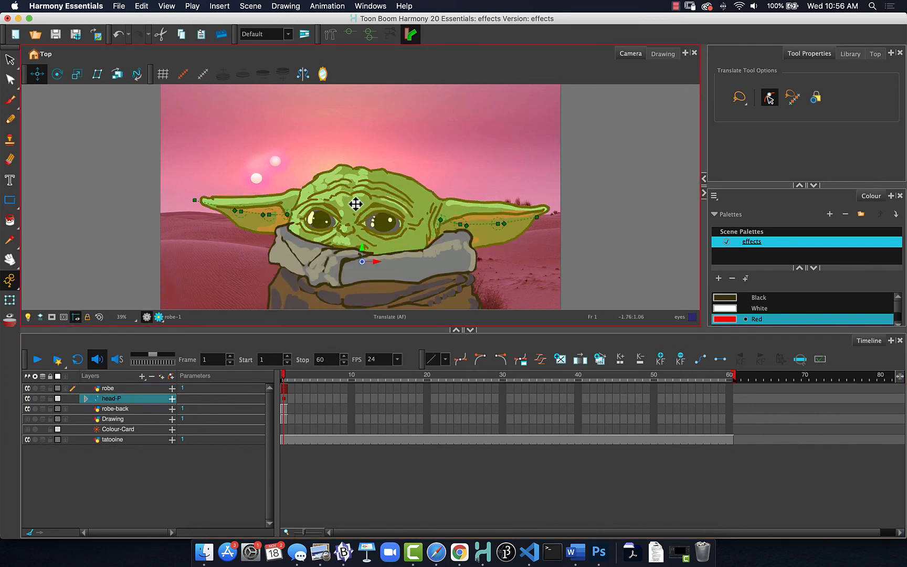
Reposition the head-P peg with the Translate tool so the head sits slightly higher and centred over the robe collar.
mouse_move(348, 228)
left_mouse_down()
mouse_move(353, 191)
mouse_move(353, 218)
mouse_move(314, 227)
left_mouse_up()
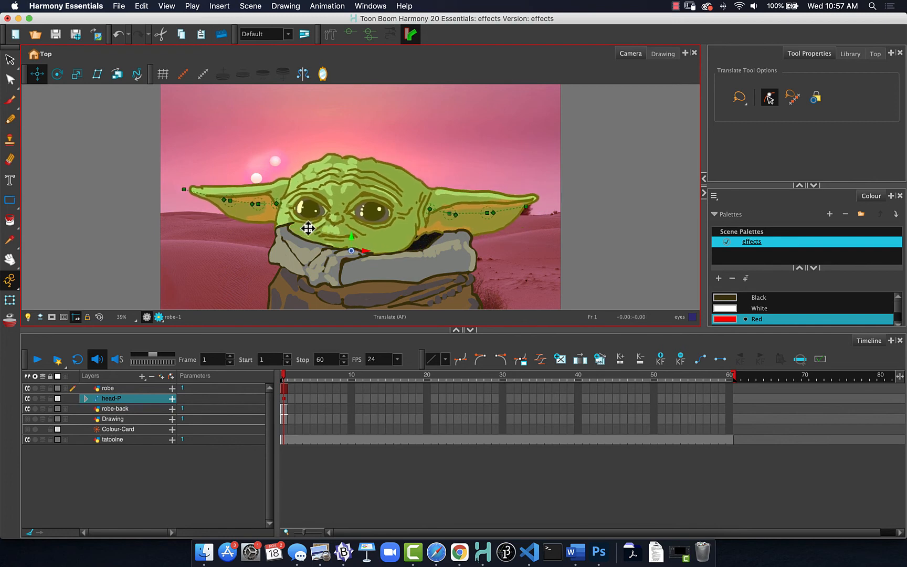
left_click(116, 390)
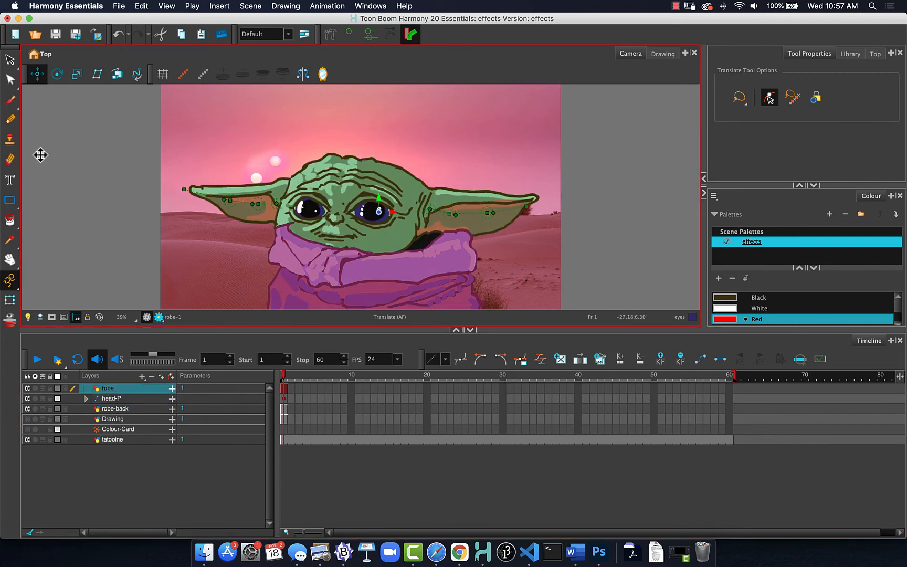
left_click(10, 158)
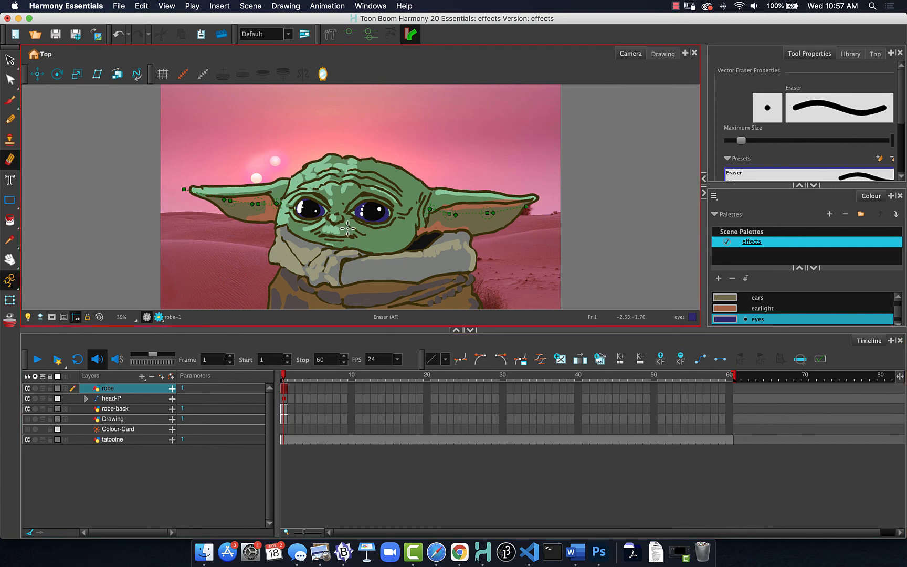
left_click(9, 299)
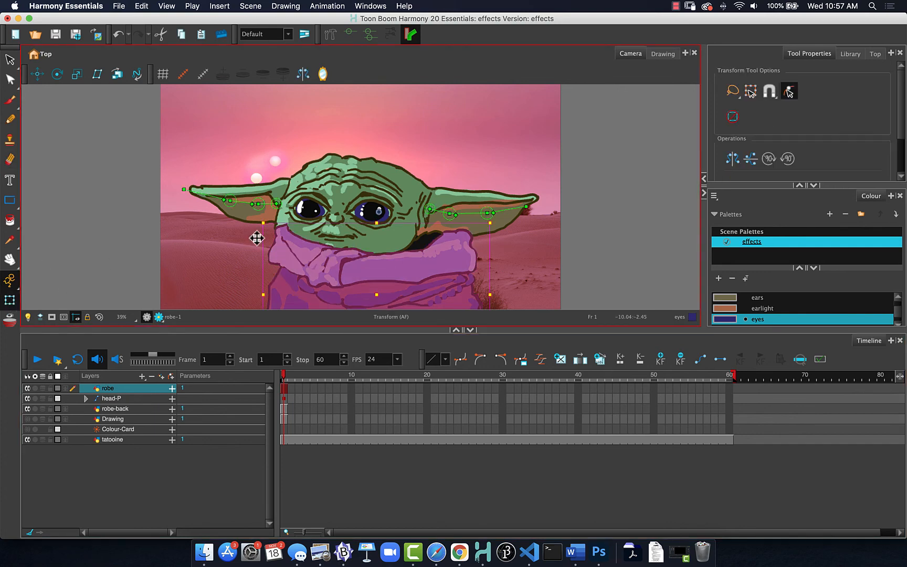
left_click(336, 192)
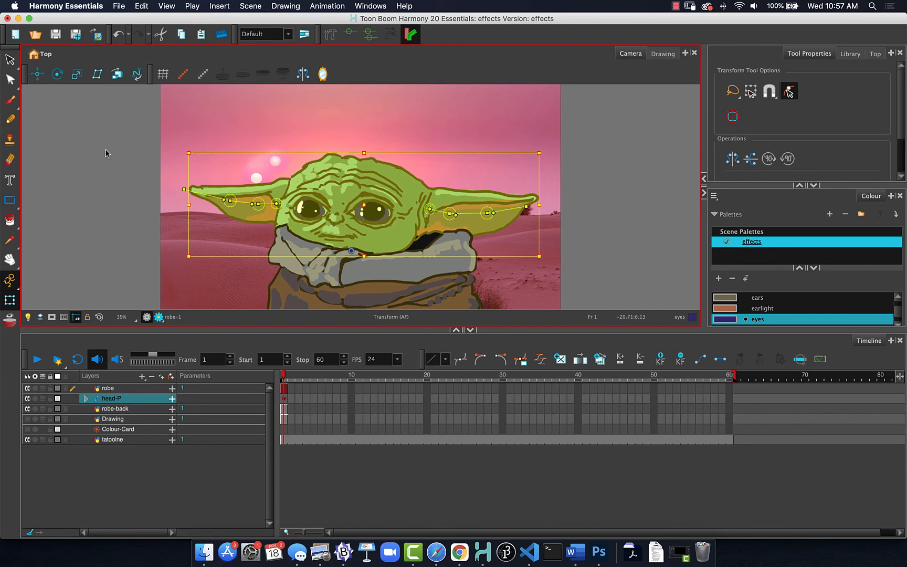
left_click(38, 74)
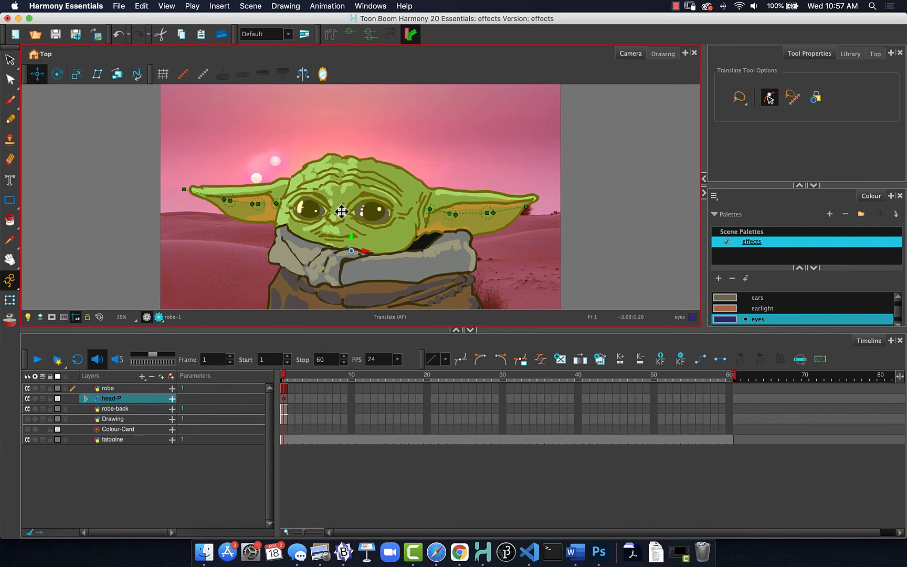
left_click_drag(332, 217, 351, 205)
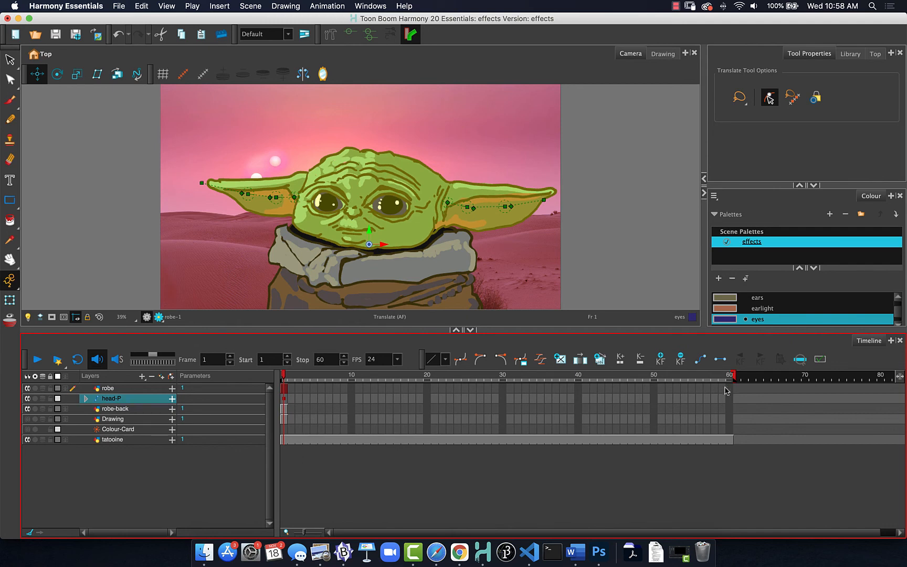
Extend the exposure of the robe, head-P, robe-back and Drawing layers to frame 60.
left_click_drag(730, 389, 730, 423)
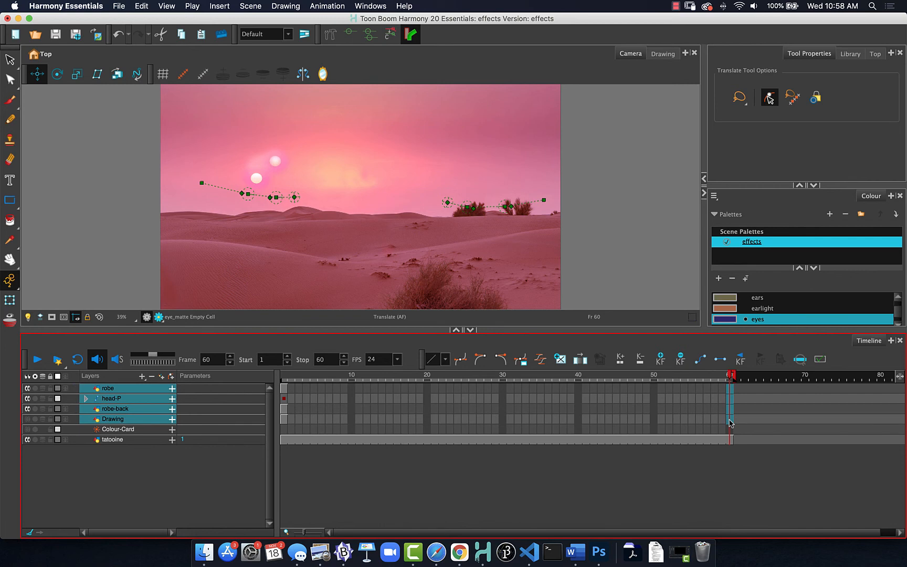
key("F5")
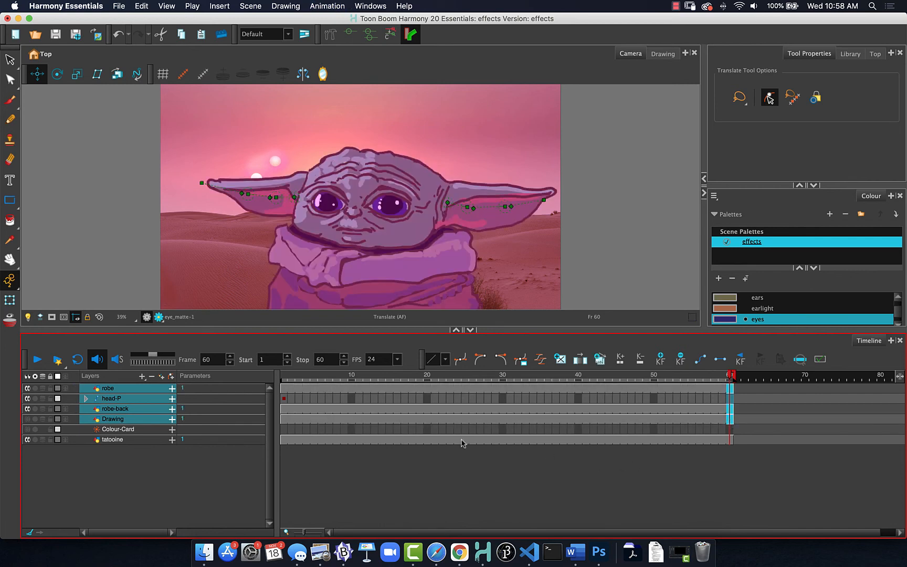
left_click(281, 376)
left_click(297, 468)
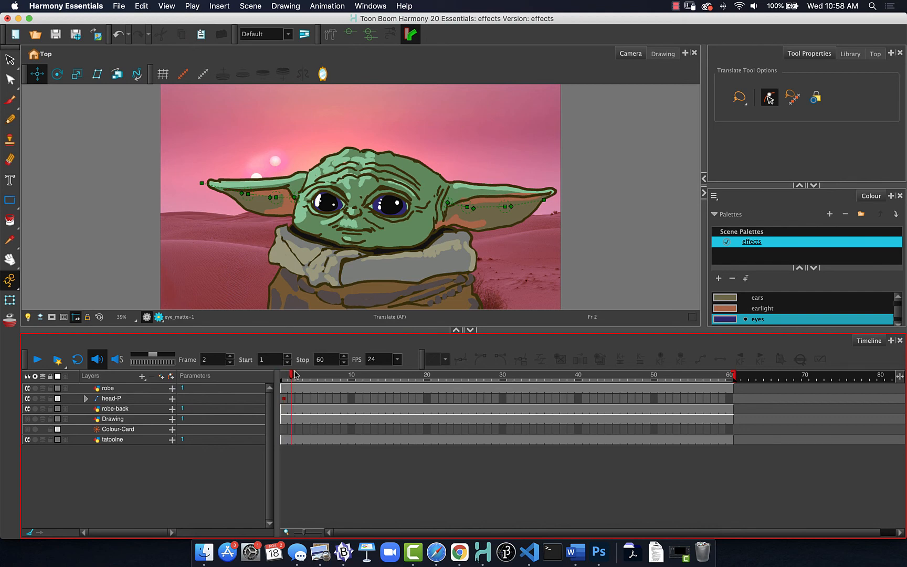
Turn off peg selection, expand head-P, and move the eyes layer slightly right at frame 1 with the Transform tool.
left_click(389, 210)
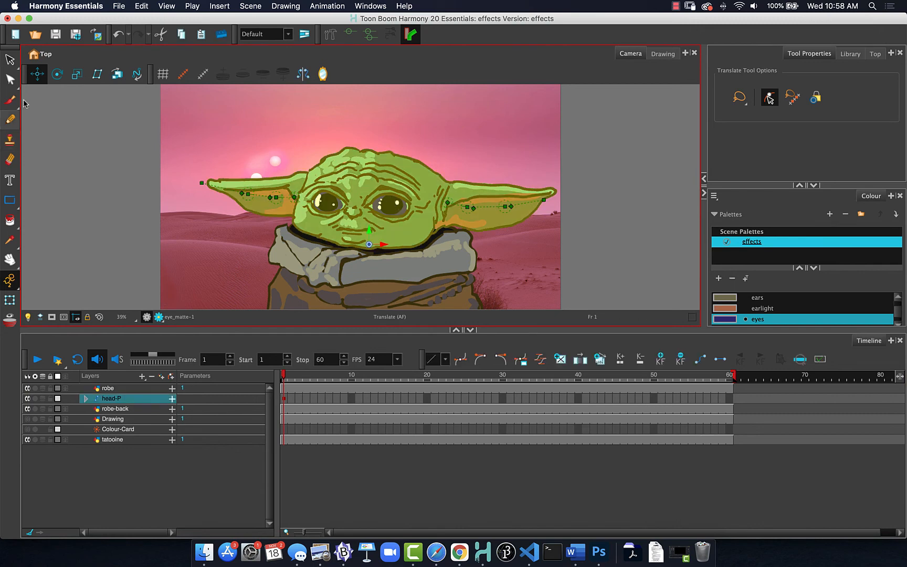
left_click(769, 97)
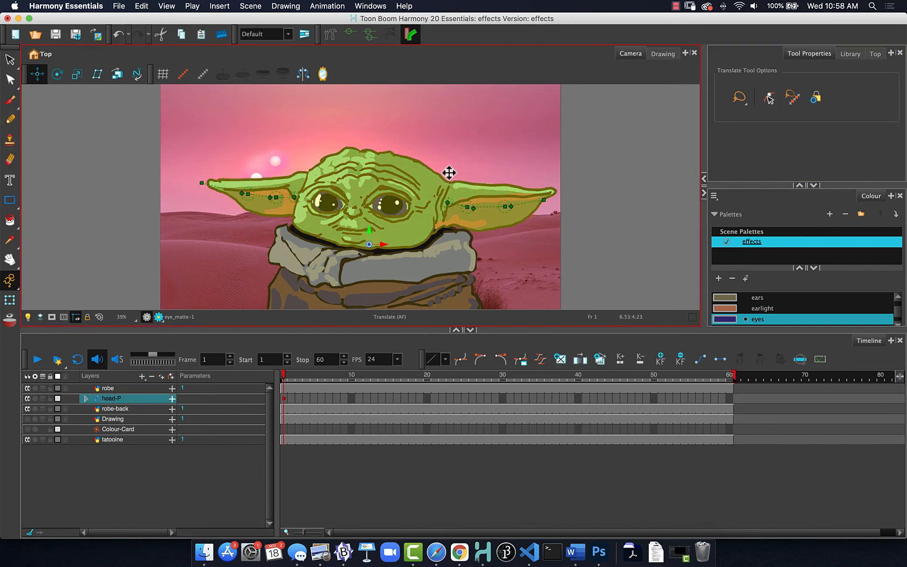
left_click(86, 399)
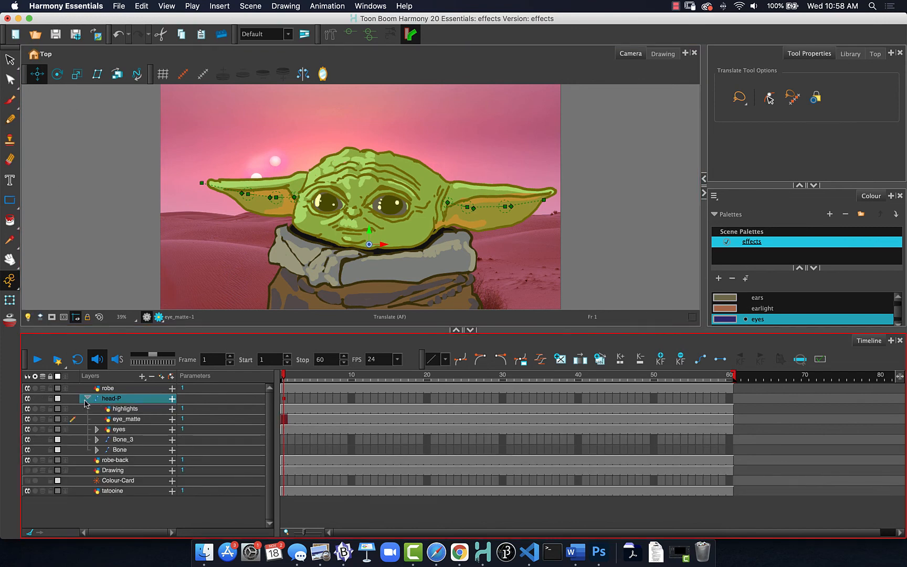
left_click(119, 430)
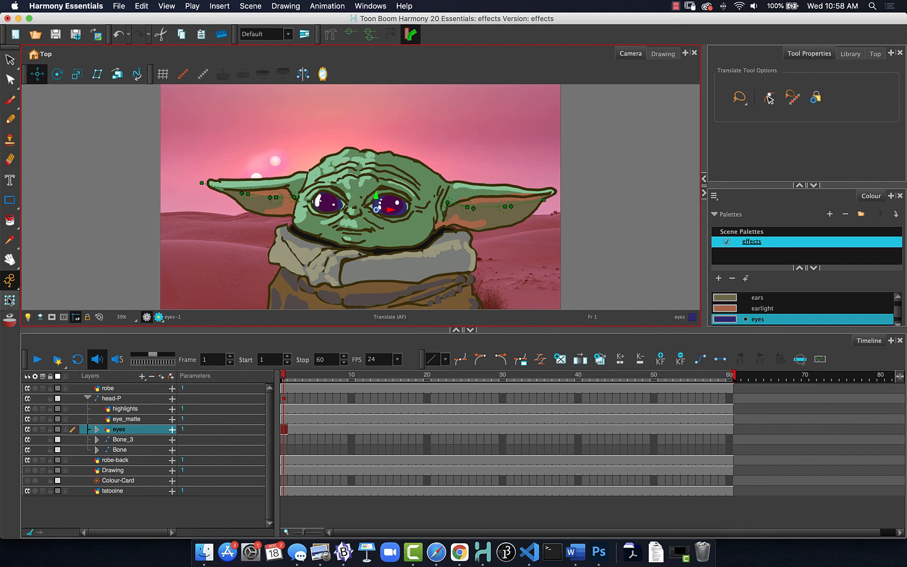
left_click(9, 300)
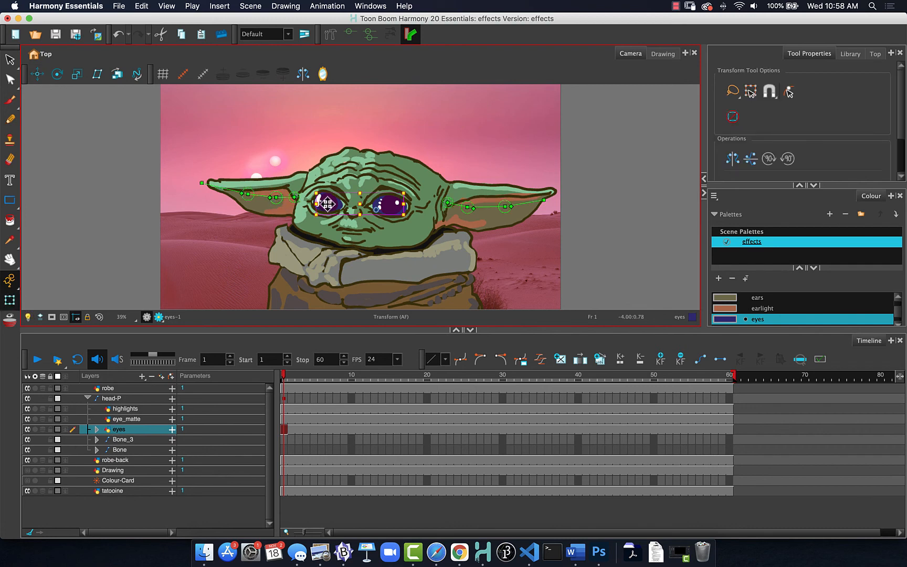
left_click_drag(327, 204, 335, 205)
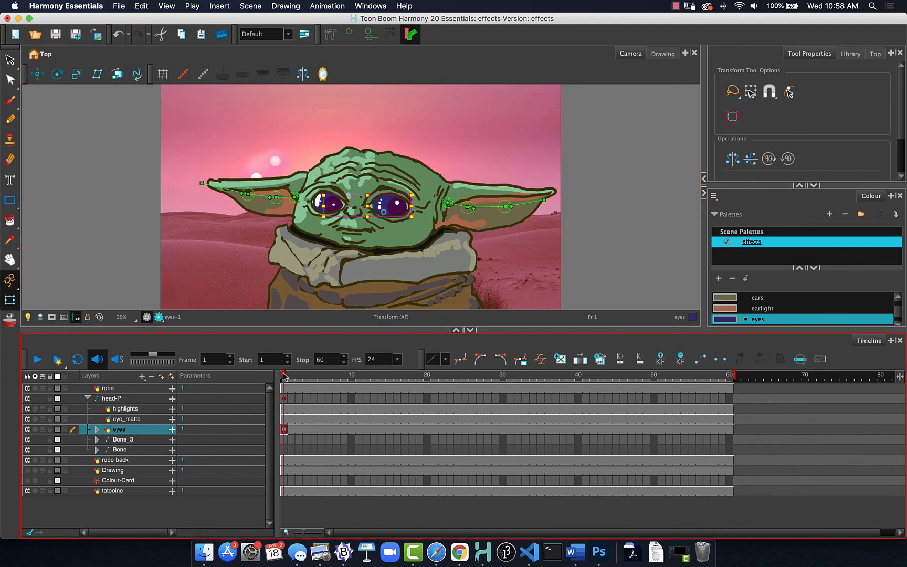
Shift the eyes layer left at frame 11 to animate the gaze, and deselect it.
left_click_drag(284, 375, 359, 377)
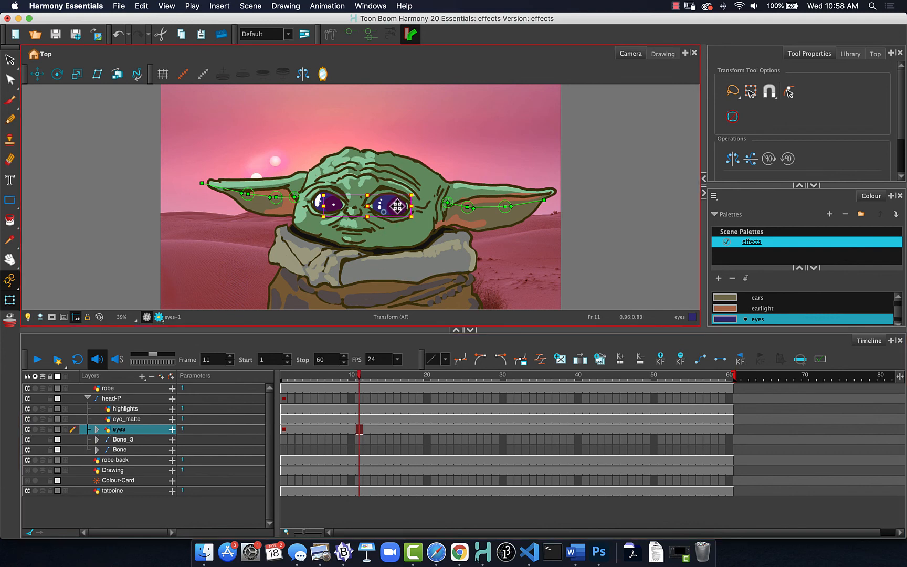
left_click_drag(396, 208, 375, 208)
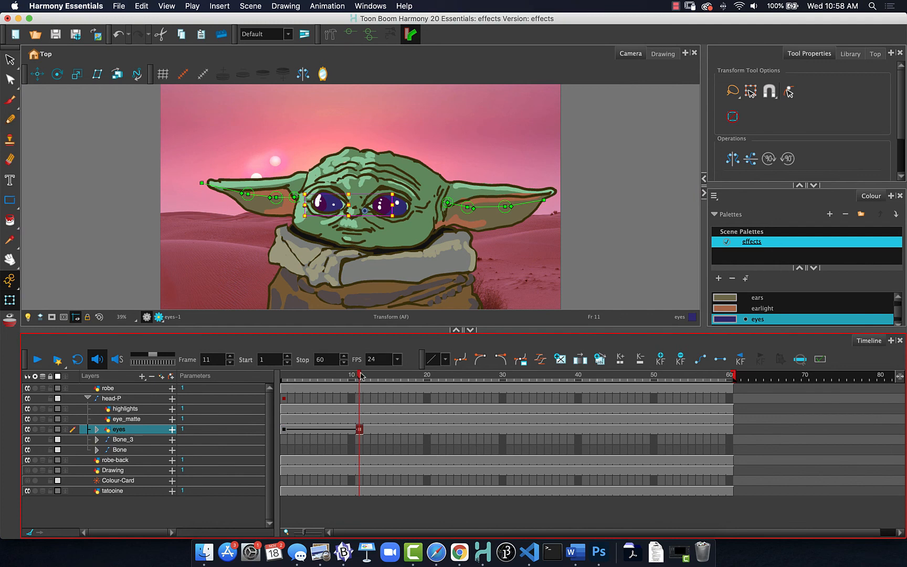
mouse_move(357, 374)
left_mouse_down()
mouse_move(268, 378)
mouse_move(360, 374)
left_mouse_up()
left_click(110, 269)
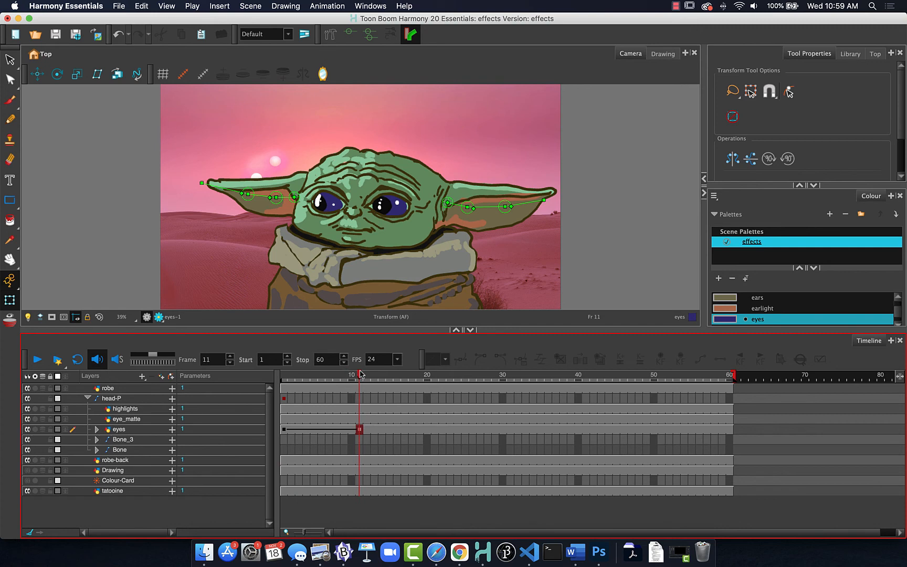
Add a keyframe to the head-P peg at frame 13 to hold the head's position.
mouse_move(360, 373)
left_mouse_down()
mouse_move(351, 374)
mouse_move(397, 373)
mouse_move(359, 374)
mouse_move(371, 373)
left_mouse_up()
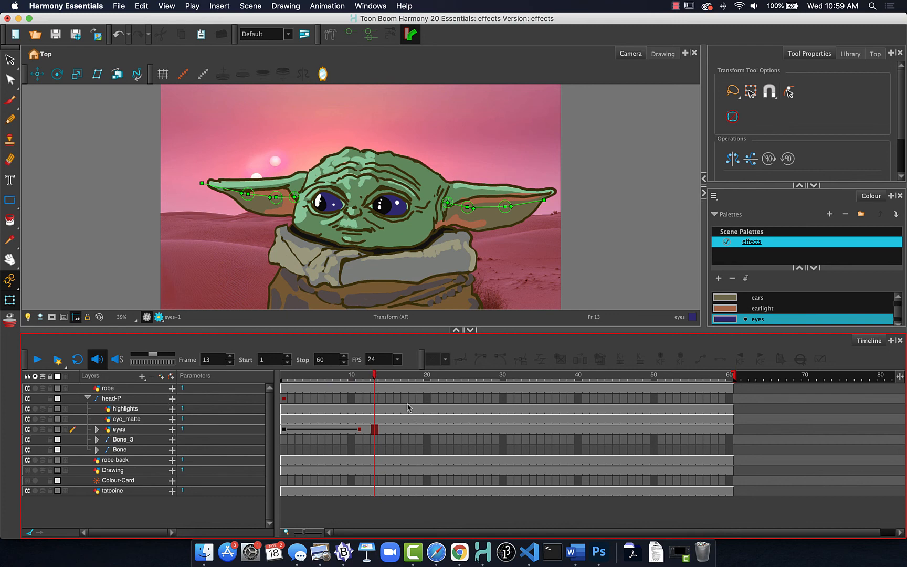
left_click(375, 400)
left_click(660, 360)
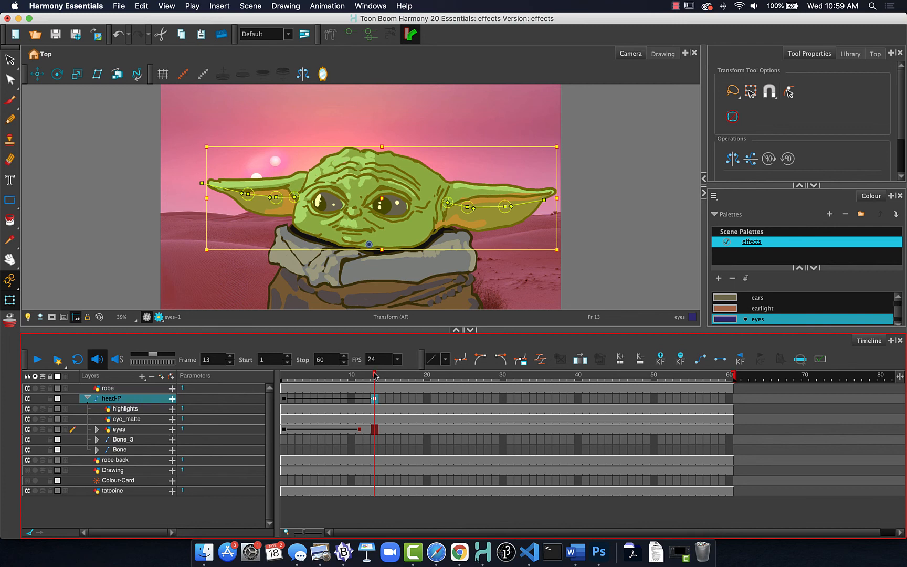
Move the head-P peg slightly down and left at frame 23 with the Translate tool.
left_click_drag(378, 375, 450, 375)
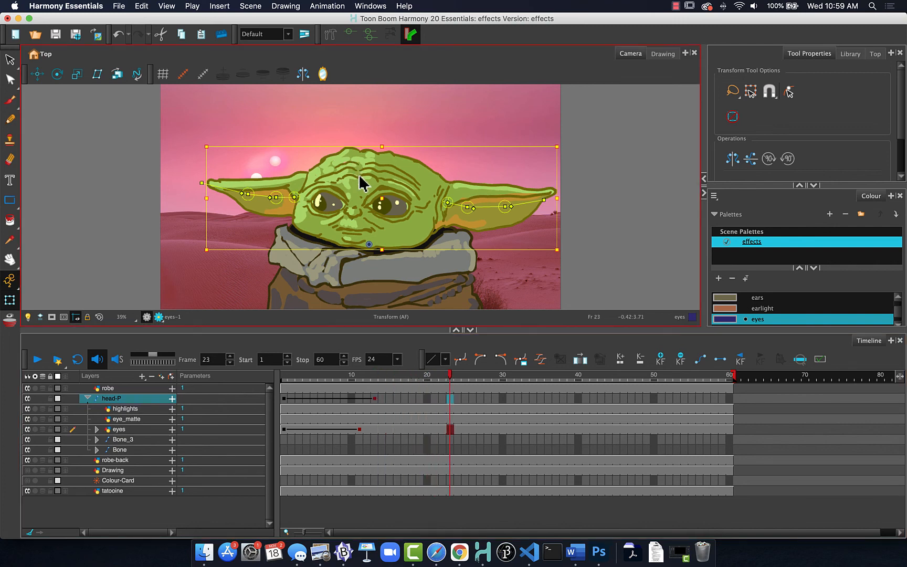
left_click(37, 74)
left_click_drag(355, 195, 352, 200)
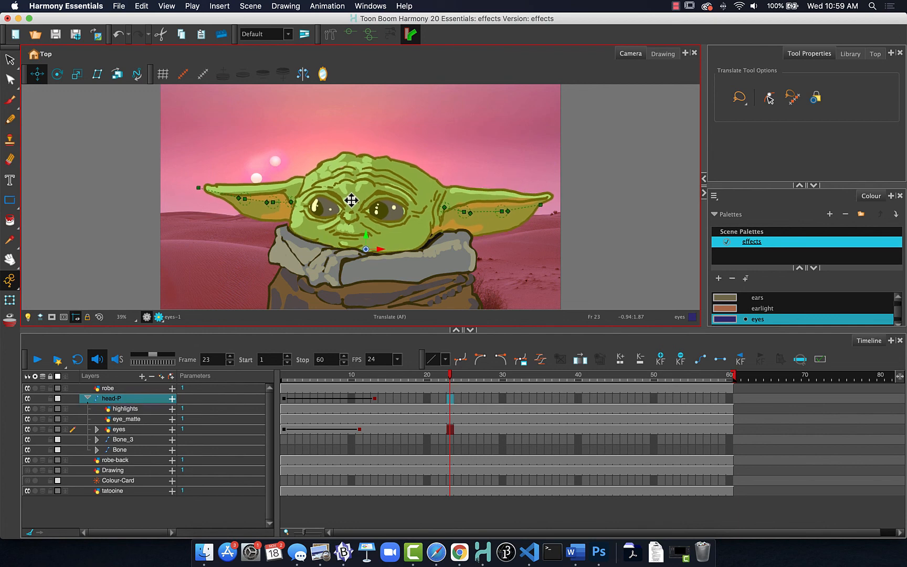
left_click_drag(351, 200, 352, 200)
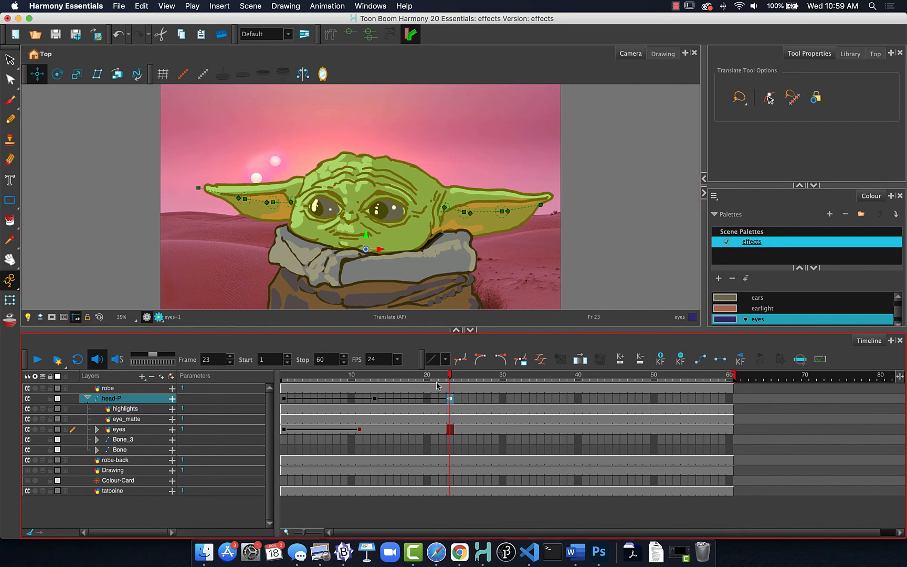
Collapse the head-P group and add a keyframe to it at frame 24.
mouse_move(450, 377)
left_mouse_down()
mouse_move(290, 378)
mouse_move(504, 379)
mouse_move(435, 379)
mouse_move(451, 381)
left_mouse_up()
left_click_drag(451, 381, 457, 381)
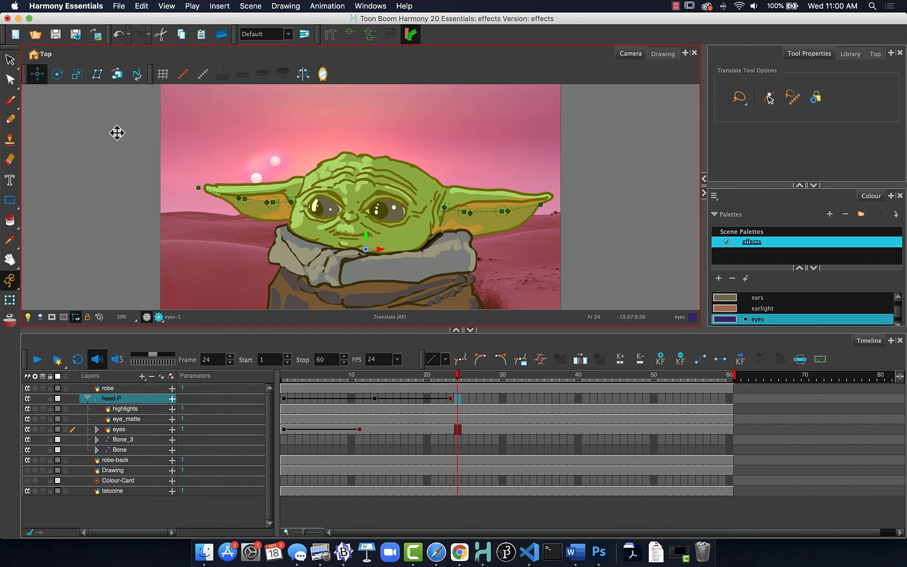
left_click(10, 300)
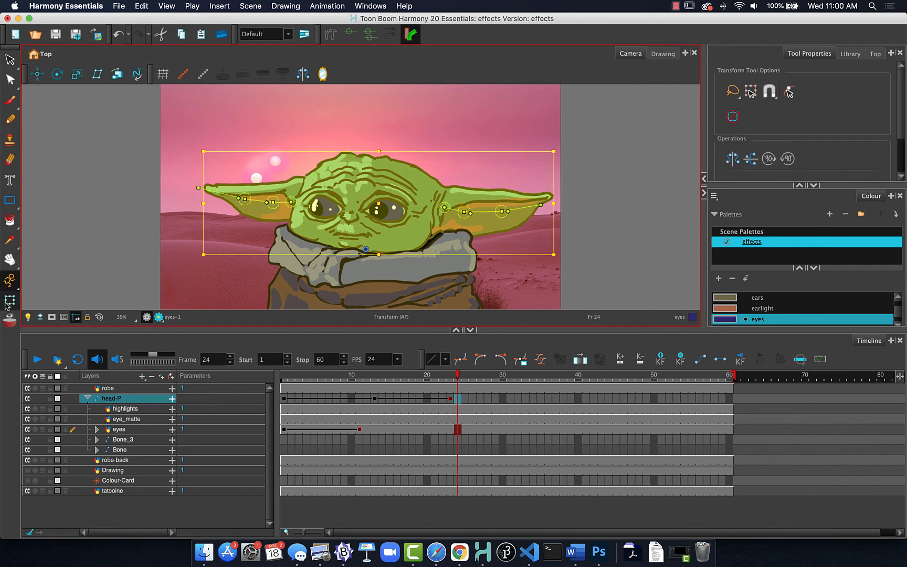
left_click(94, 240)
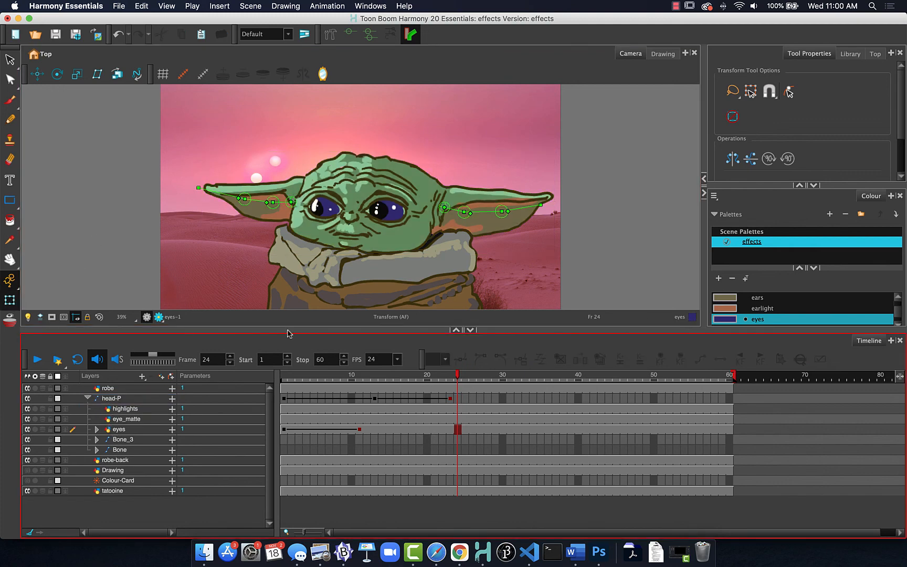
left_click(88, 399)
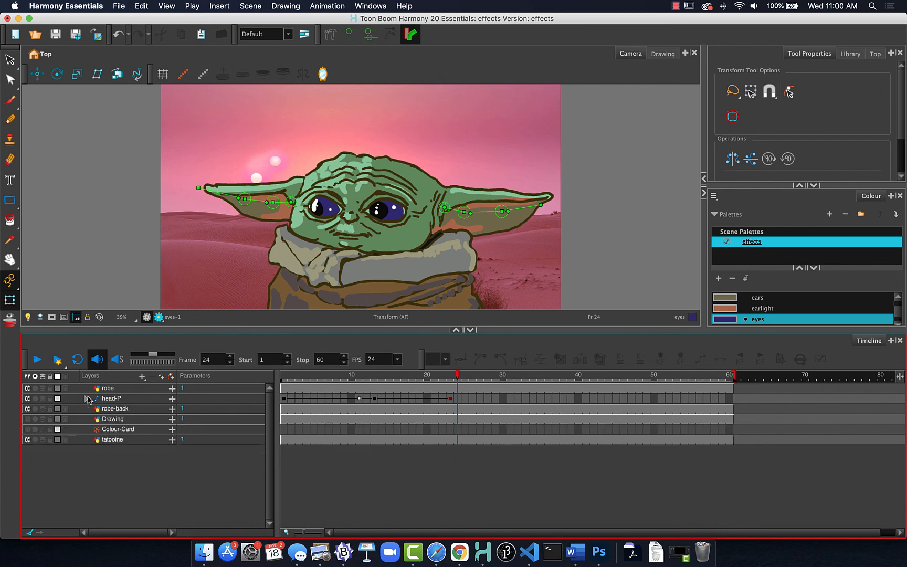
left_click(458, 399)
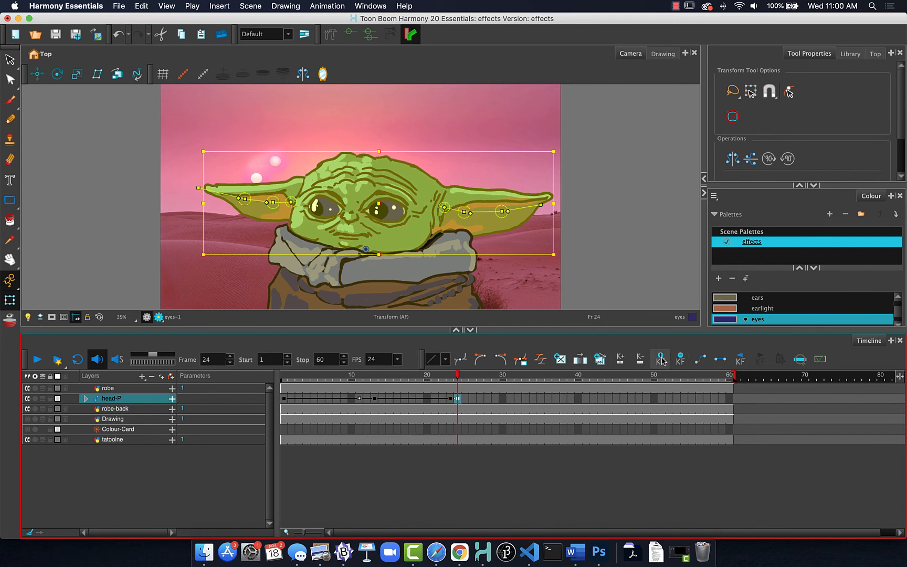
left_click(662, 360)
Rotate the outer bones of both ears downward at frame 24, and compare the pose with frame 23.
left_click(265, 213)
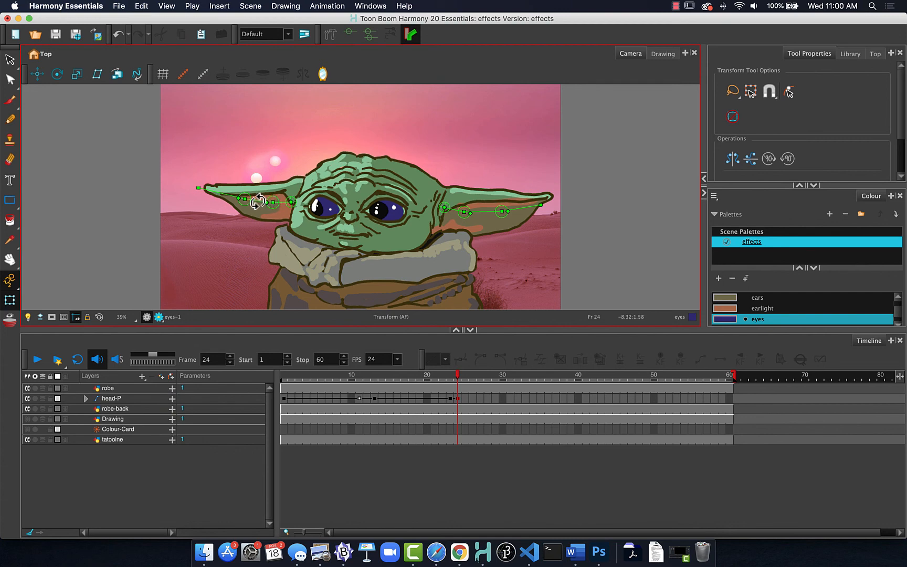
left_click(258, 201)
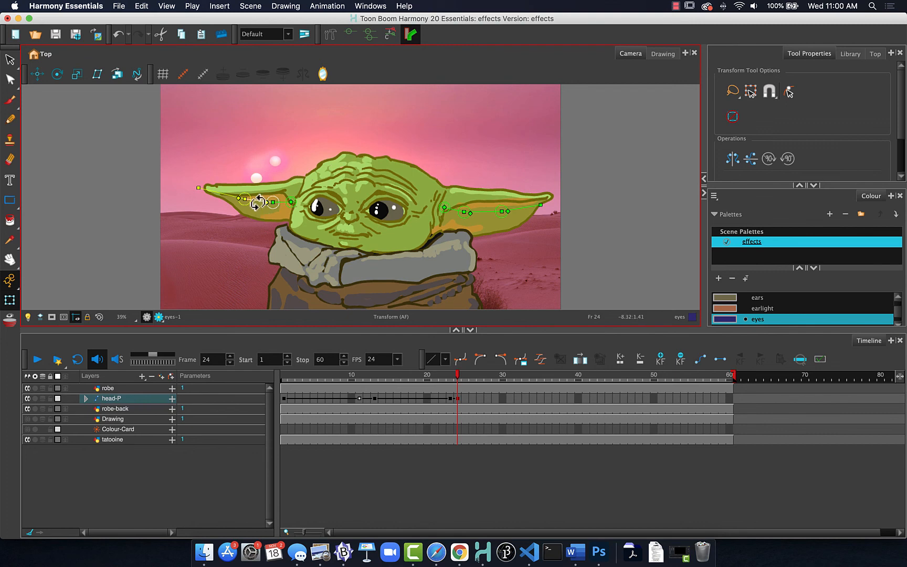
left_click_drag(257, 200, 260, 209)
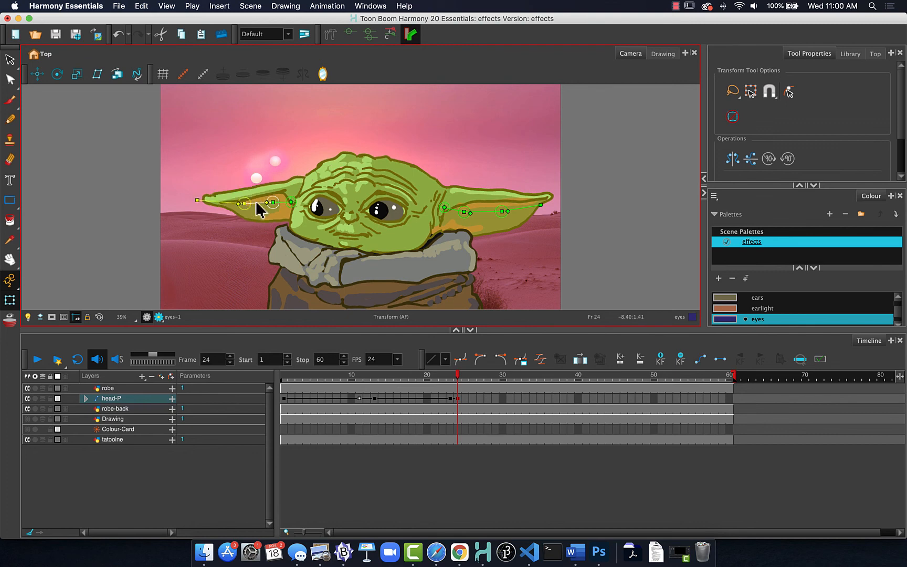
left_click(487, 212)
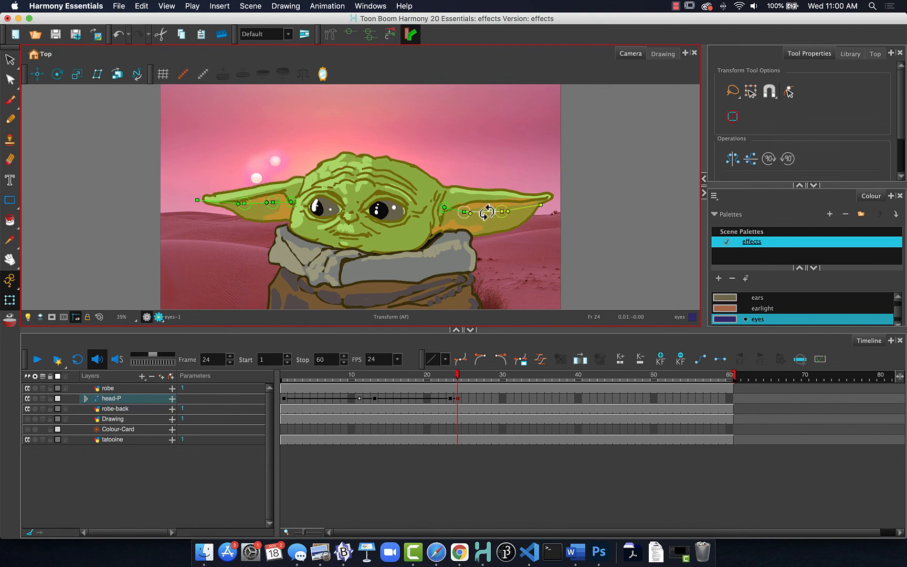
left_click_drag(487, 210, 486, 217)
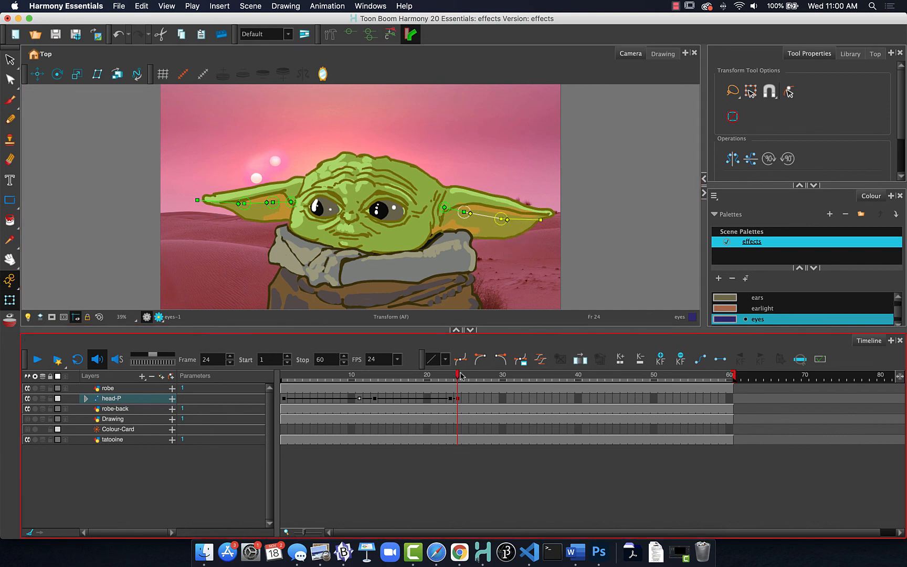
mouse_move(460, 376)
left_mouse_down()
mouse_move(370, 374)
mouse_move(459, 371)
mouse_move(451, 370)
left_mouse_up()
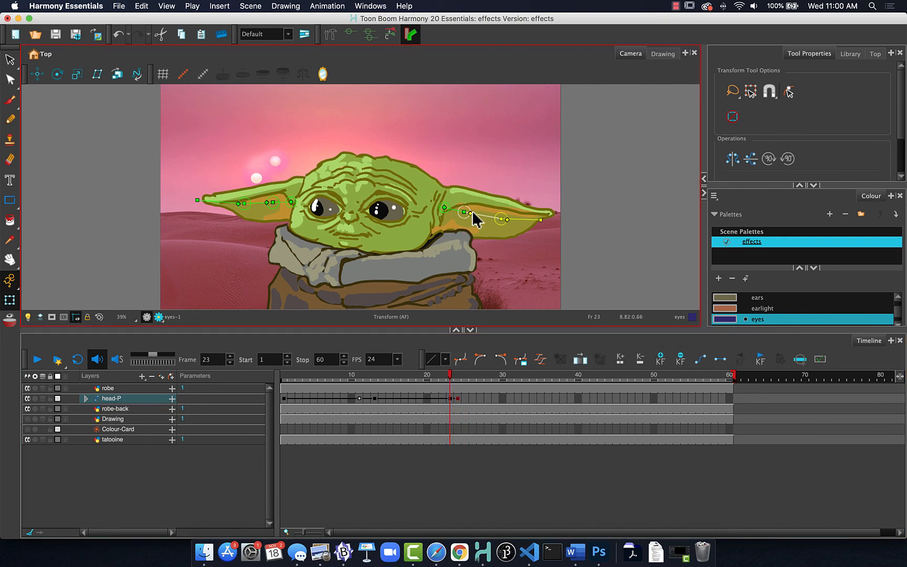
Rotate the ear bones upward on both sides at frame 23, and rotate both ear tips slightly downward at frame 30.
left_click_drag(479, 214, 479, 211)
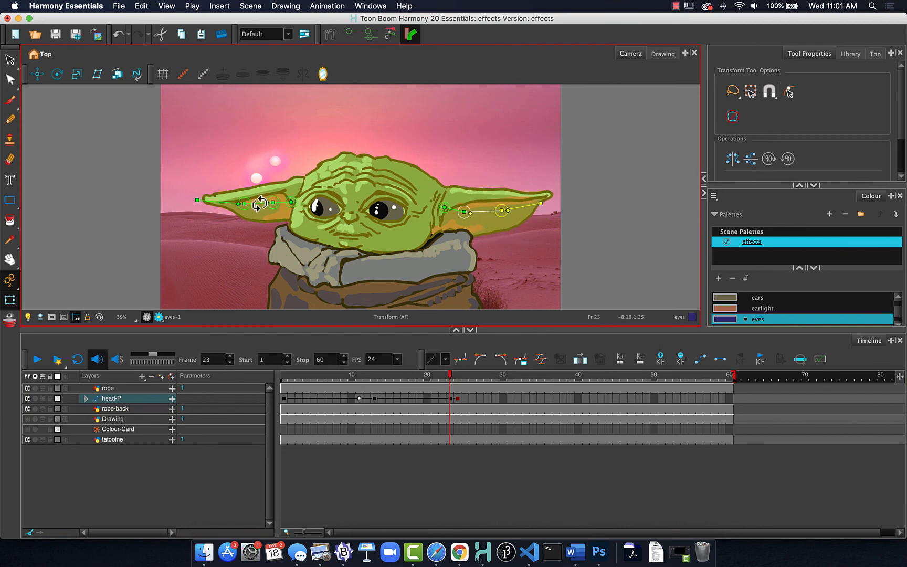
left_click_drag(260, 203, 260, 200)
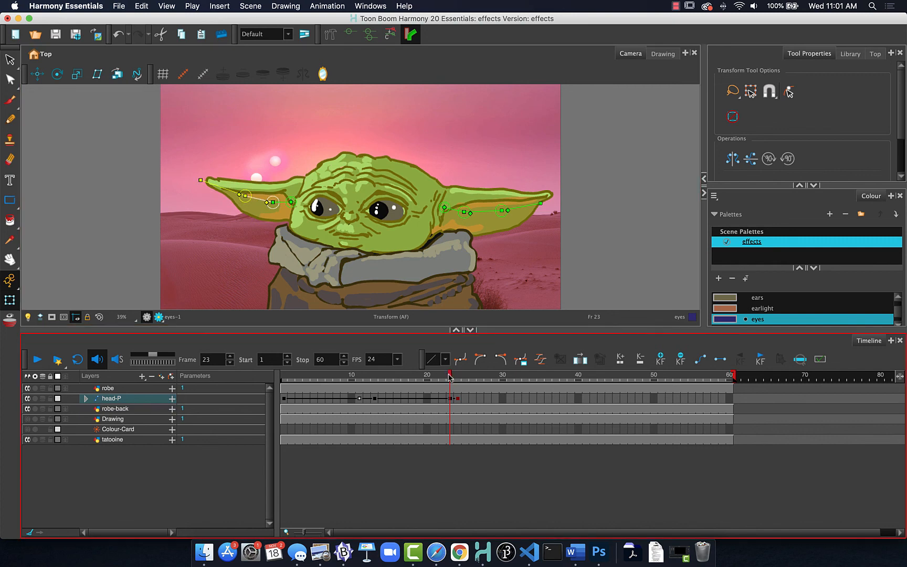
left_click_drag(450, 376, 502, 369)
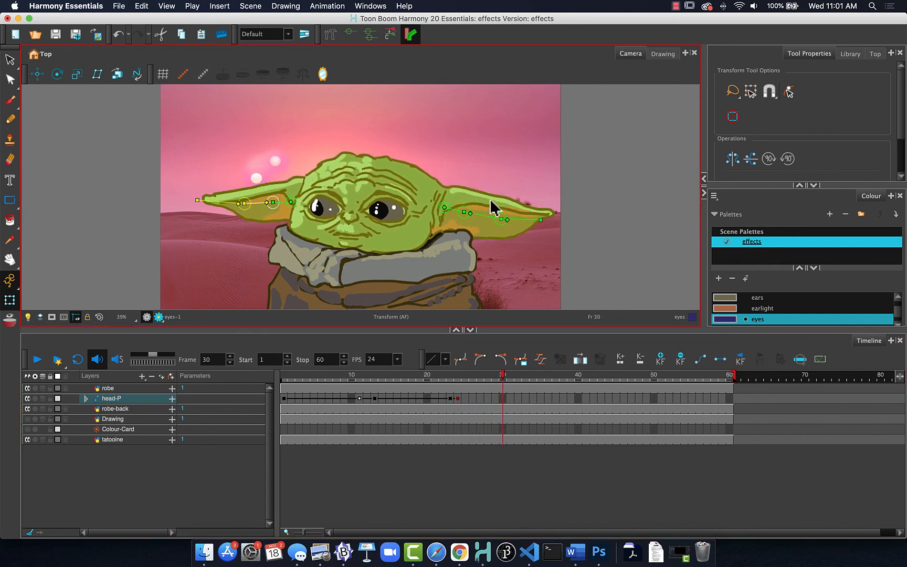
left_click_drag(521, 219, 522, 227)
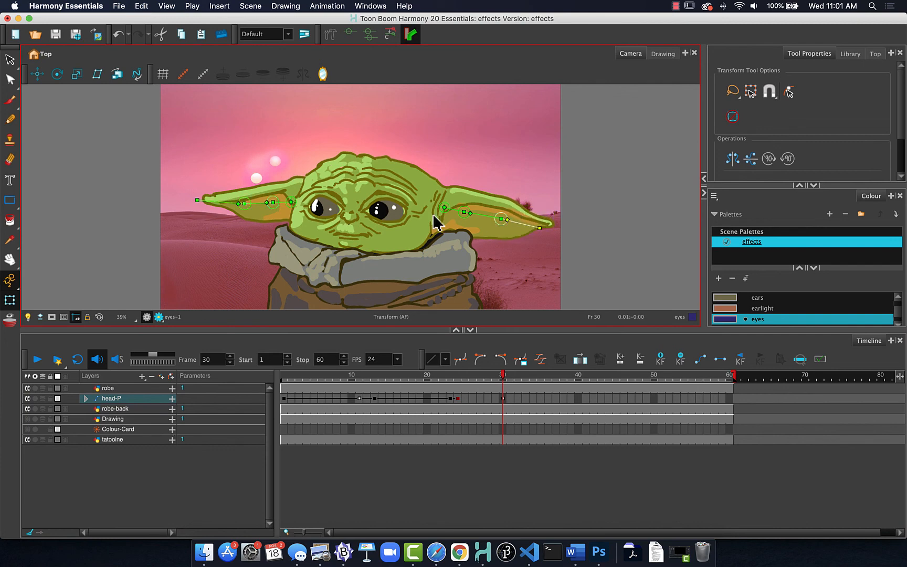
left_click_drag(225, 205, 224, 209)
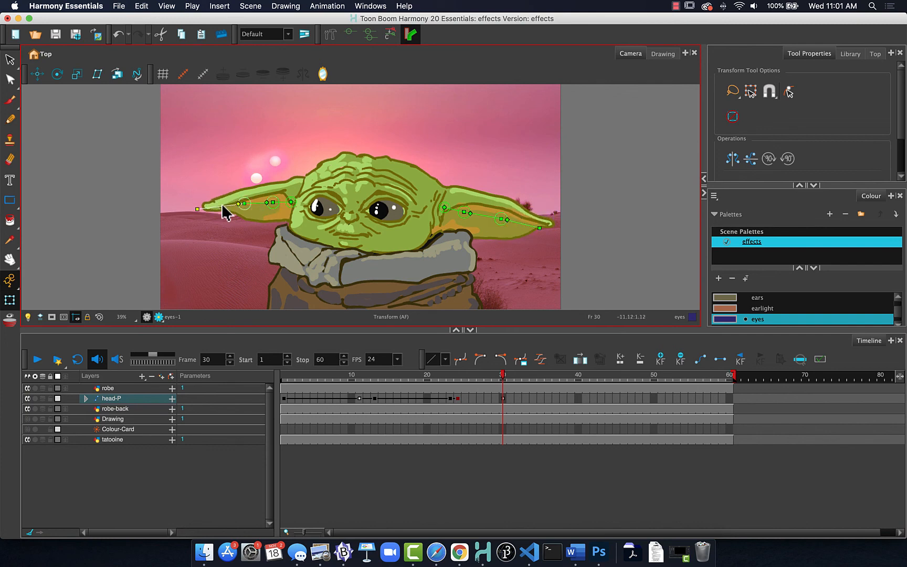
Rotate both ear tips slightly upward at frame 36, then at frame 42 lower the left-hand tip and raise the right-hand tip.
left_click_drag(503, 375, 548, 376)
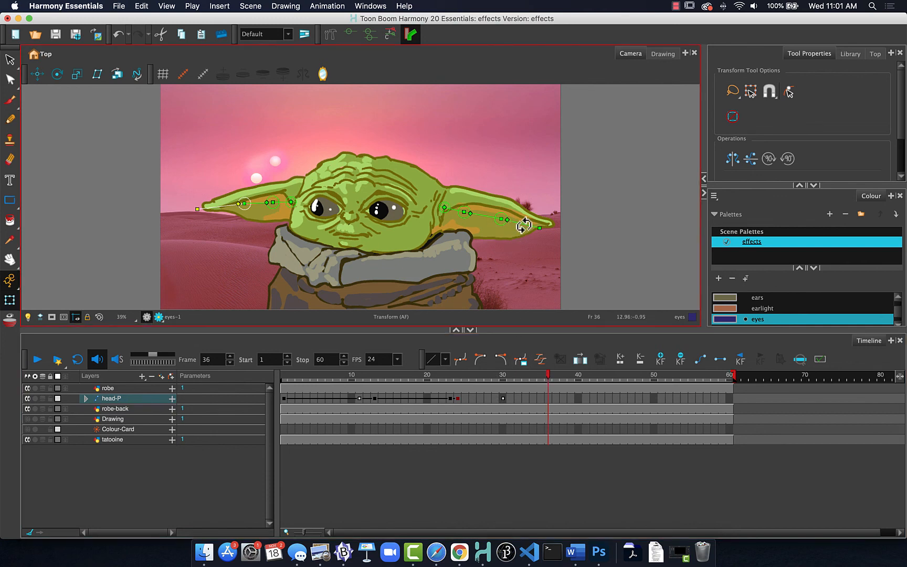
left_click_drag(521, 225, 523, 221)
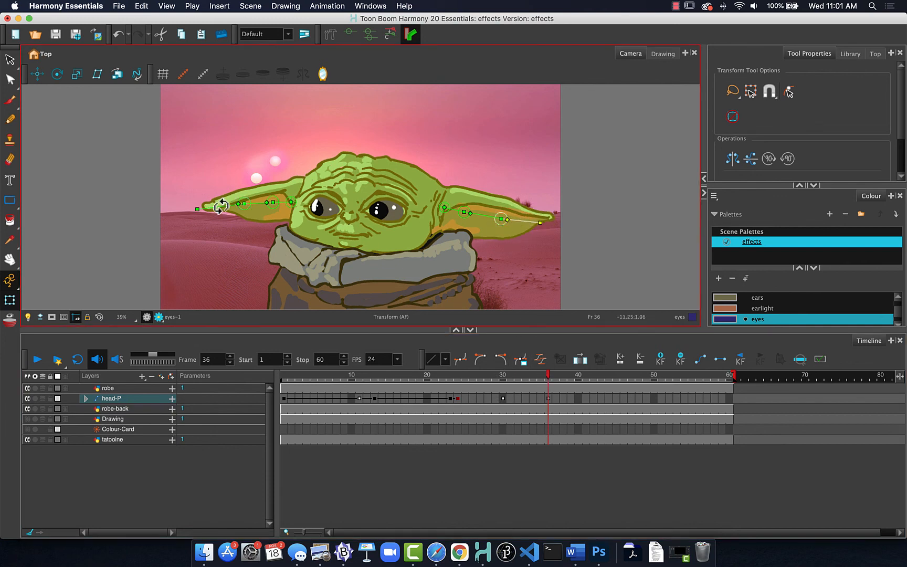
left_click_drag(225, 208, 217, 203)
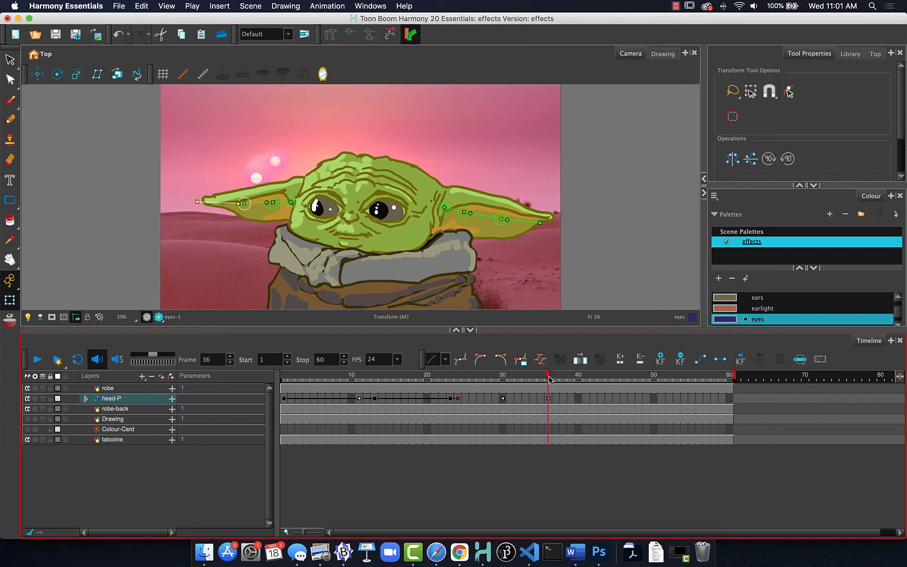
left_click_drag(548, 376, 593, 376)
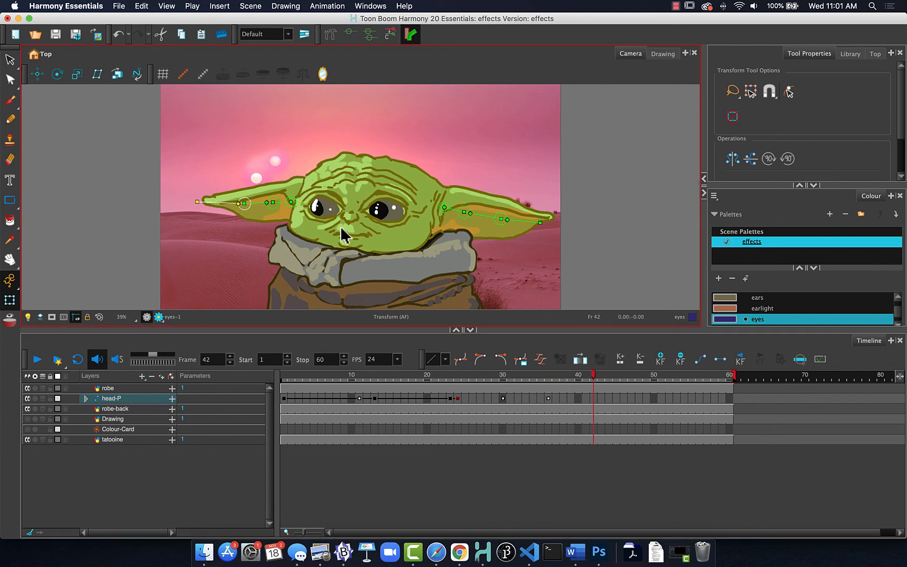
left_click_drag(216, 202, 220, 208)
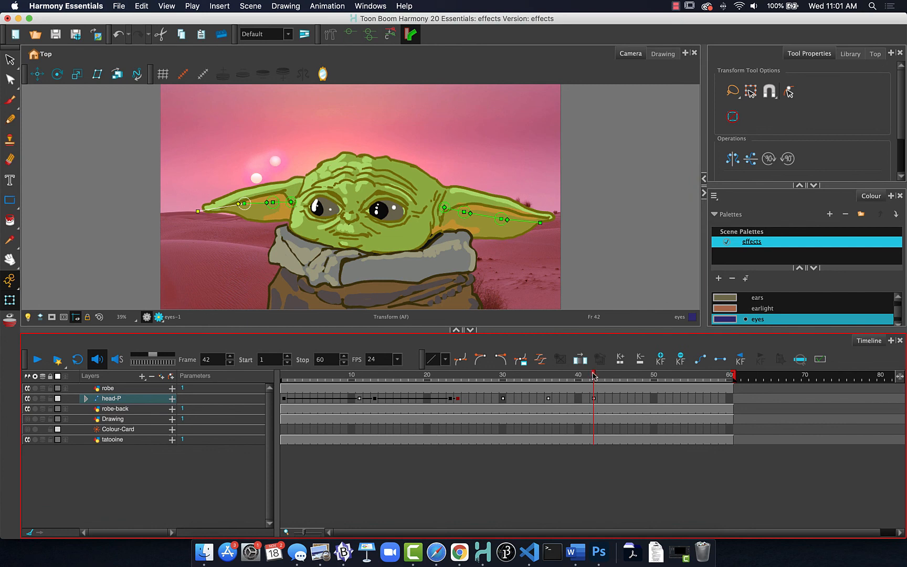
left_click(530, 225)
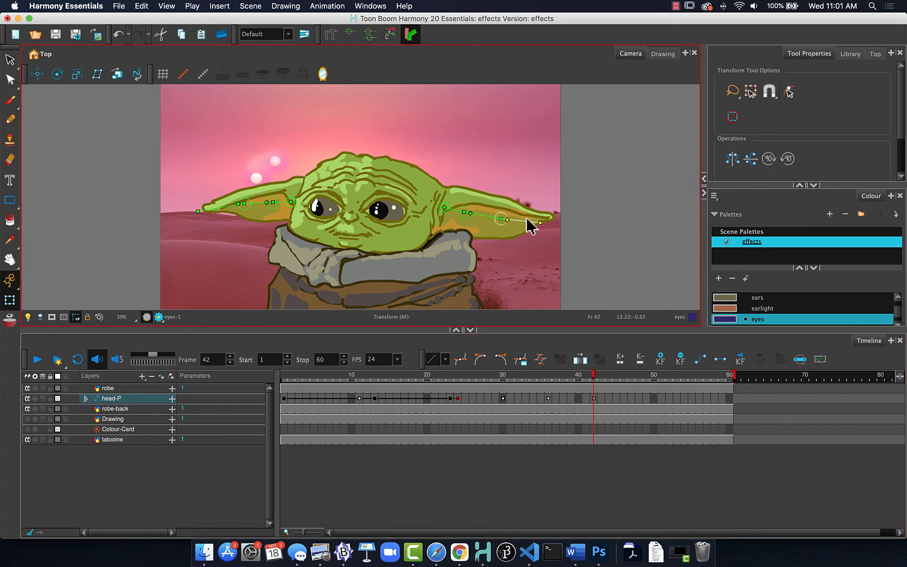
left_click_drag(530, 225, 528, 220)
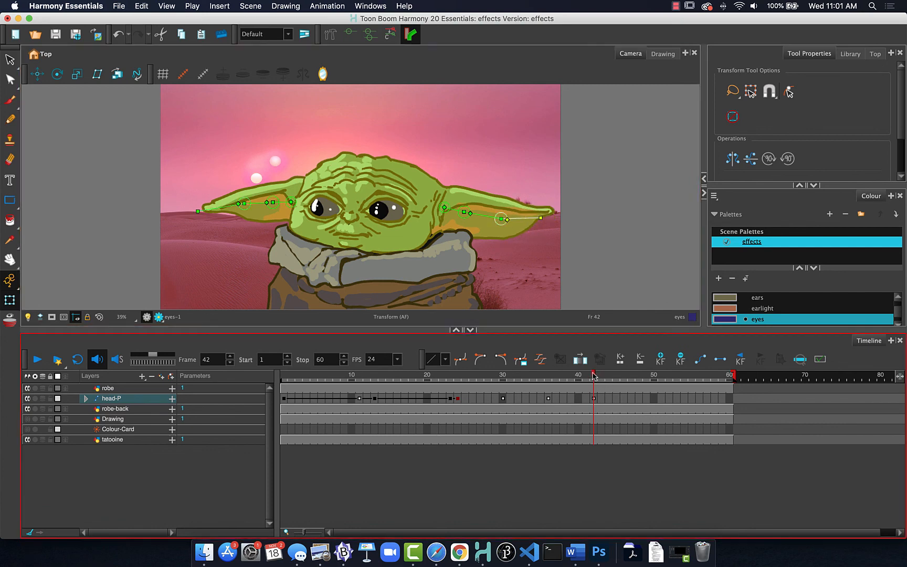
At frame 47 lower the right-hand ear tip and raise the left-hand one, and reverse both tips' directions at frame 50.
left_click_drag(595, 376, 632, 376)
left_click_drag(530, 213, 535, 232)
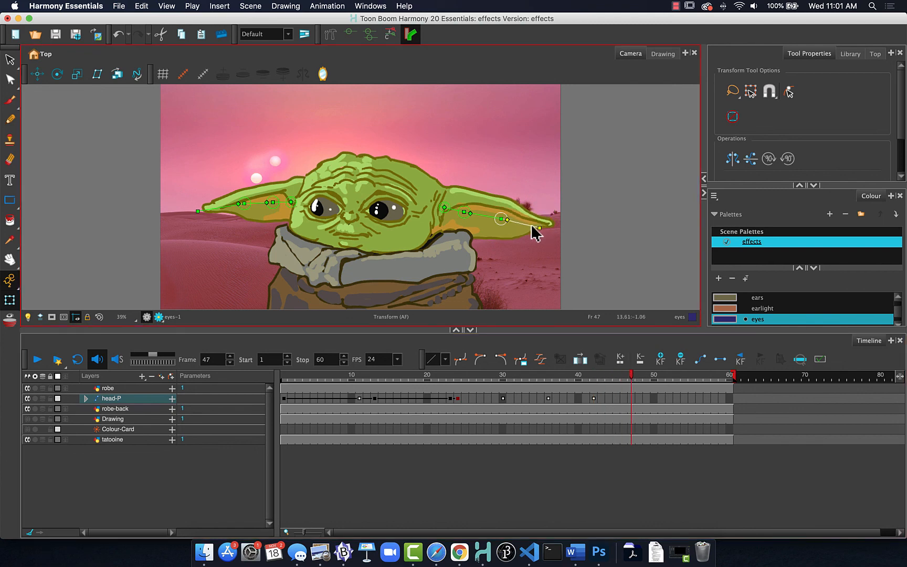
left_click_drag(218, 207, 218, 204)
left_click_drag(633, 376, 654, 374)
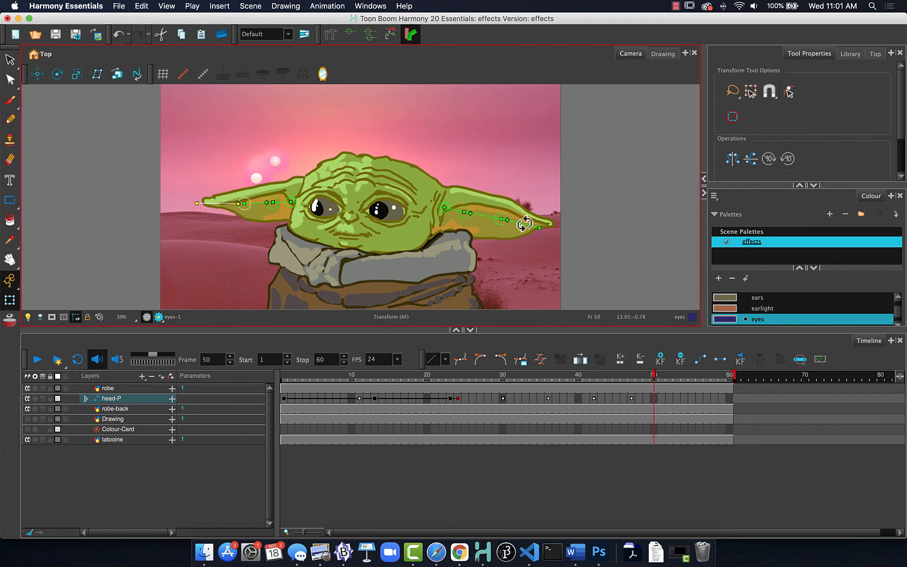
left_click_drag(524, 224, 526, 220)
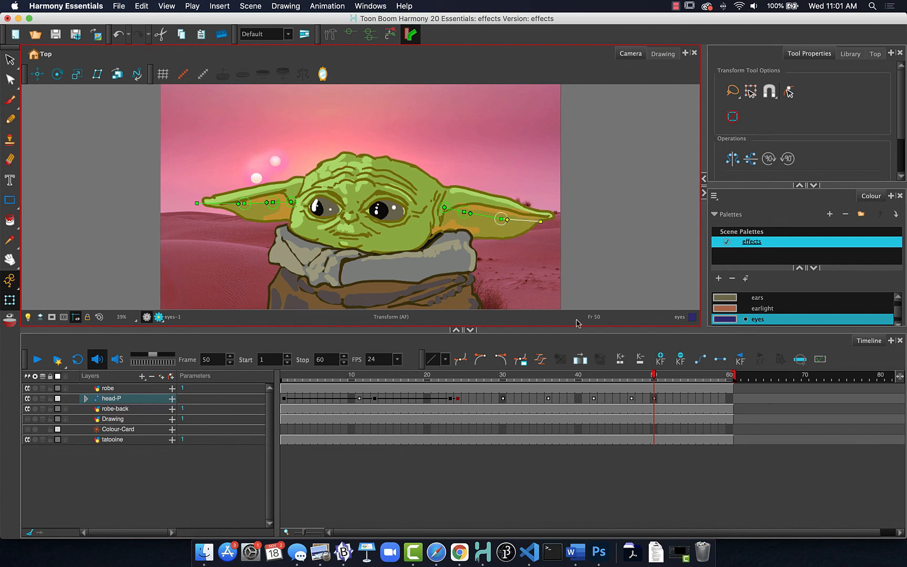
left_click_drag(203, 201, 212, 213)
Lower the right-hand ear tip at frame 54, and bend both ear tips further downward at frame 60.
left_click_drag(655, 375, 685, 376)
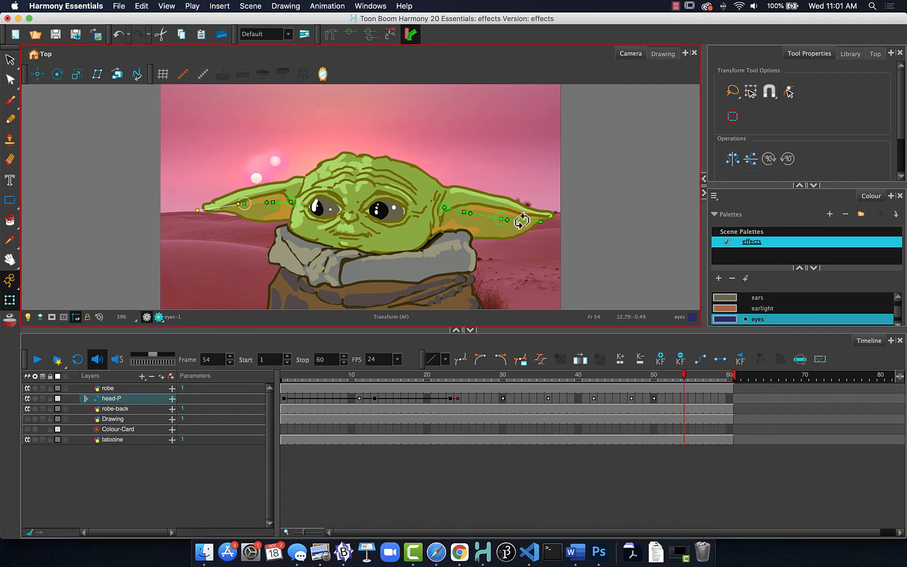
left_click_drag(522, 217, 523, 225)
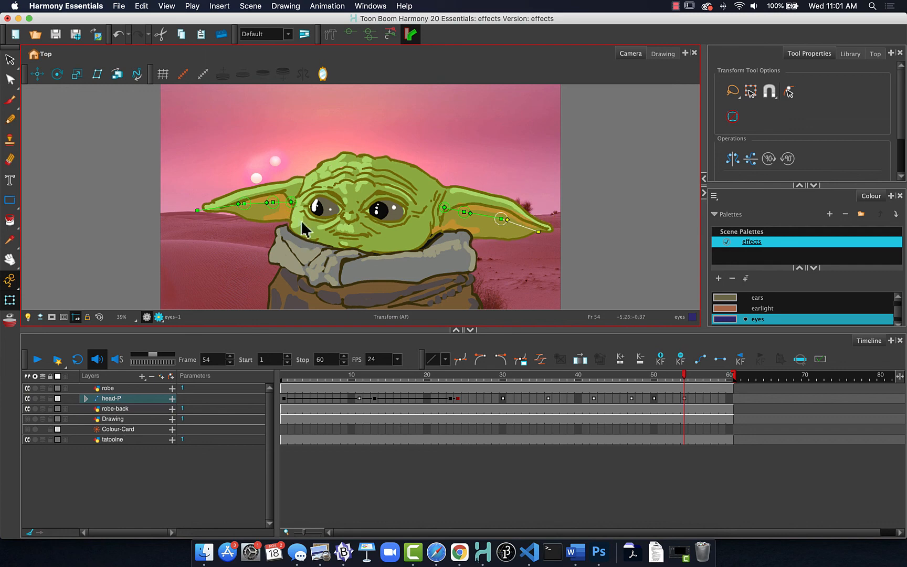
left_click_drag(685, 376, 730, 376)
left_click_drag(528, 229, 530, 238)
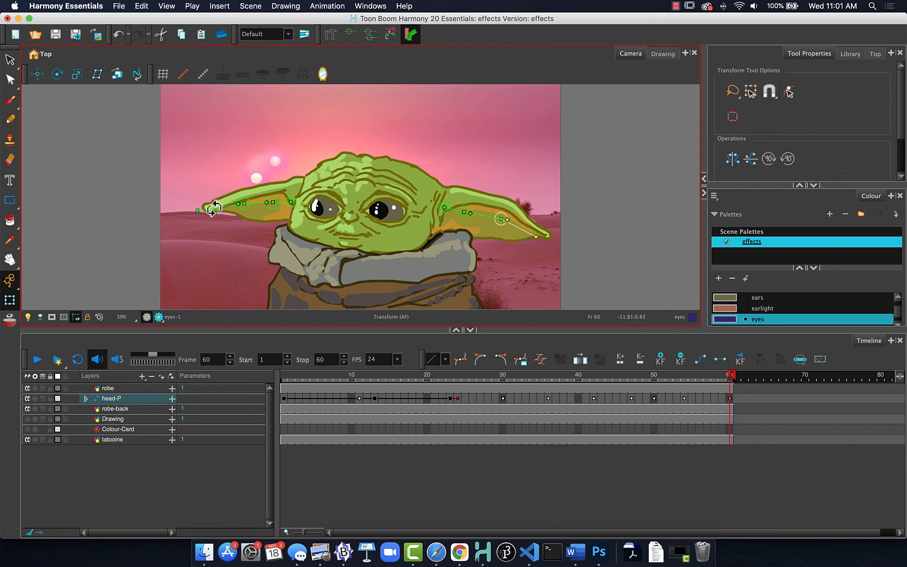
mouse_move(213, 208)
left_mouse_down()
mouse_move(217, 215)
mouse_move(202, 215)
left_mouse_up()
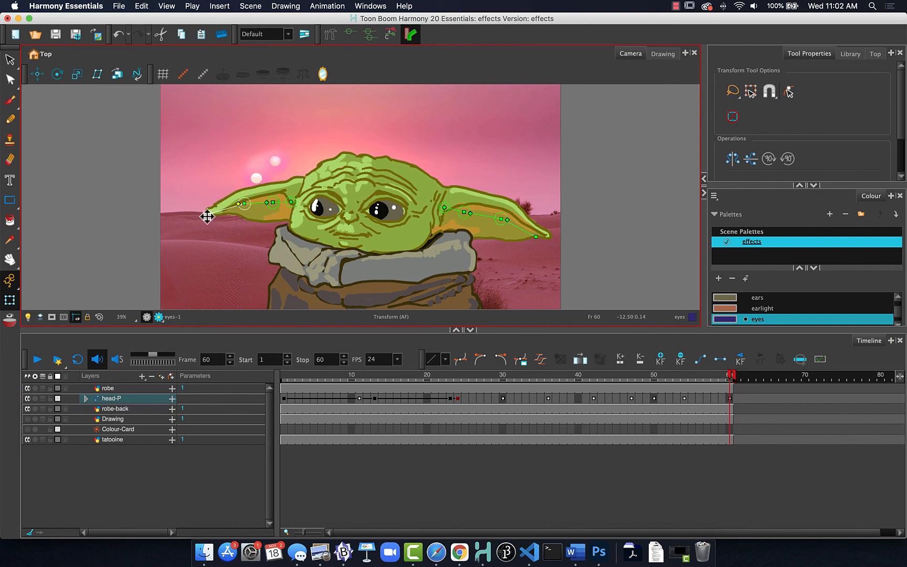
left_click(539, 237)
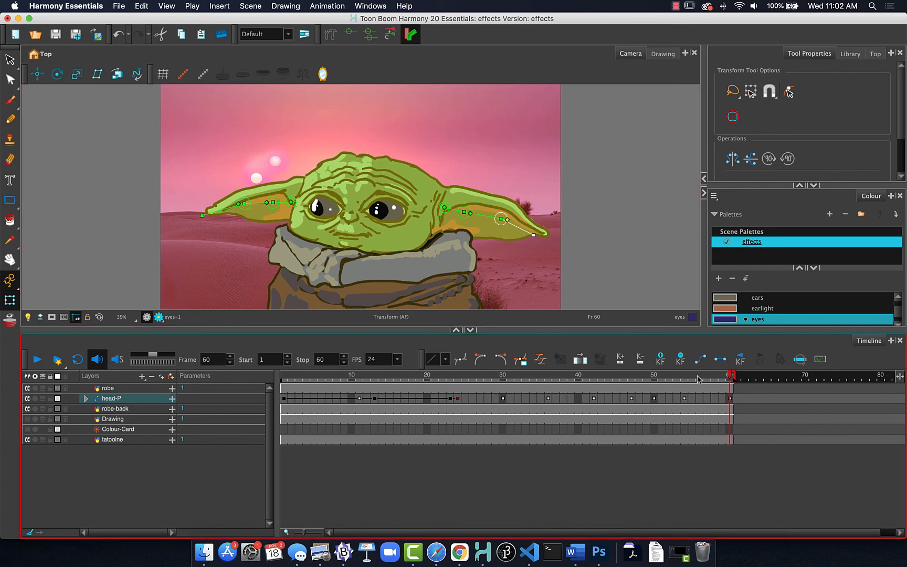
Deselect the ear bones and play the animation from frame 1 to check the ear movement.
left_click_drag(698, 379, 210, 326)
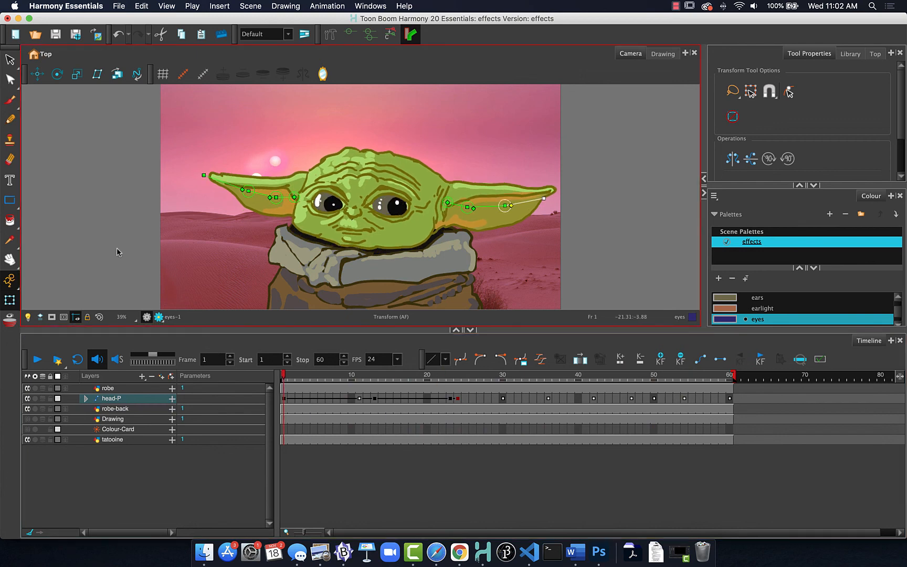
left_click(305, 381)
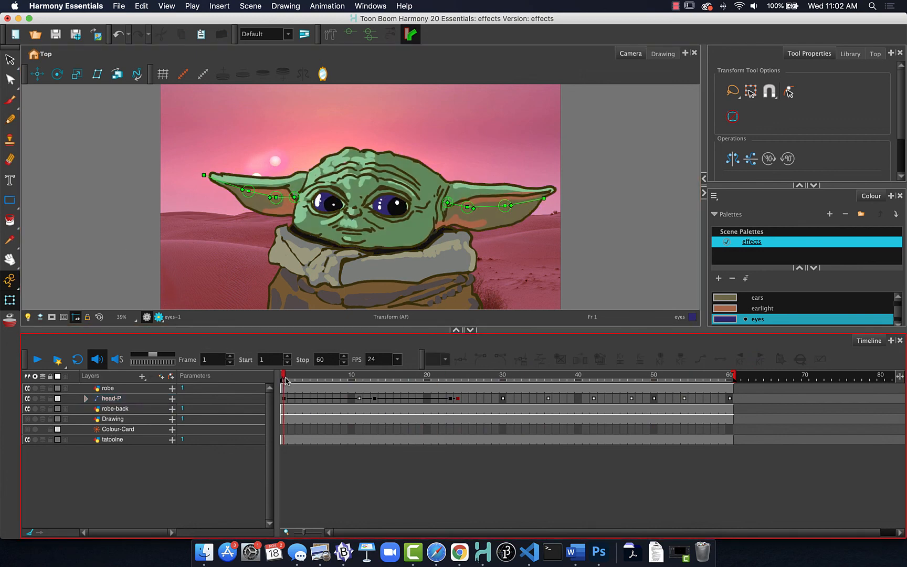
left_click(37, 359)
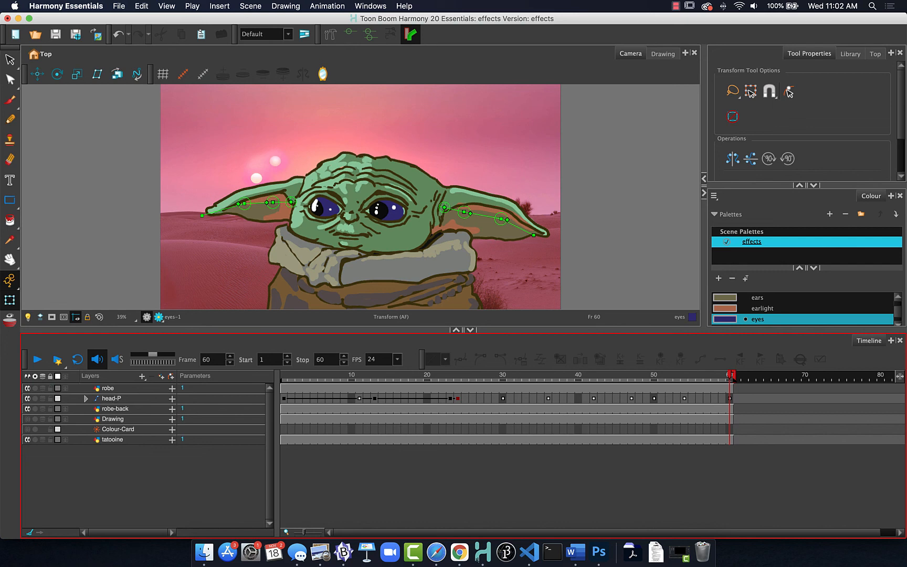
Add a keyframe to the head-P peg at frame 25 to hold the head's position.
left_click_drag(288, 380, 465, 378)
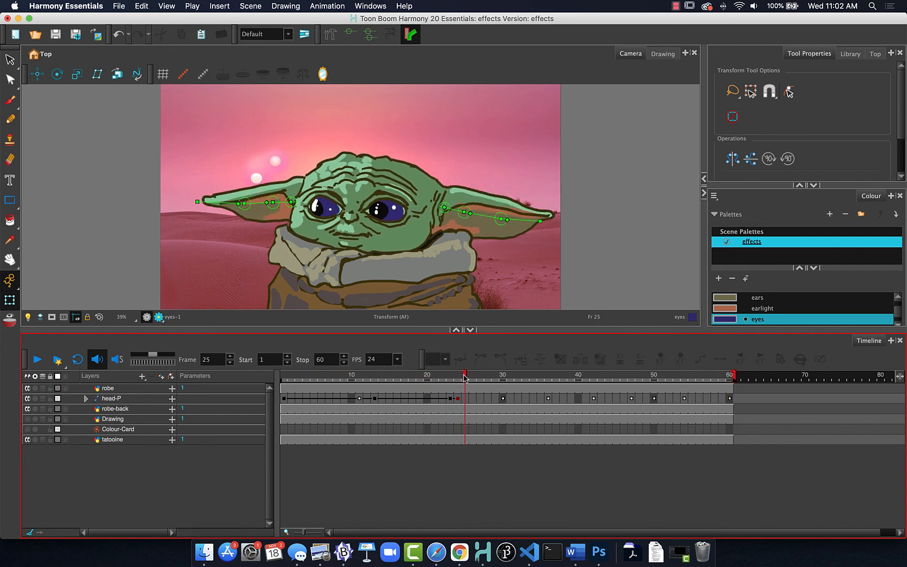
left_click(116, 400)
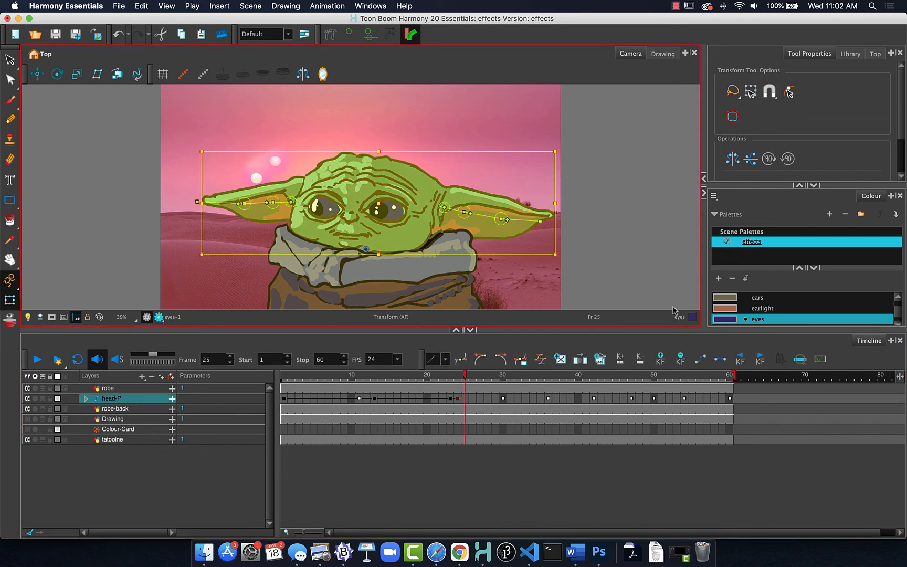
left_click(661, 359)
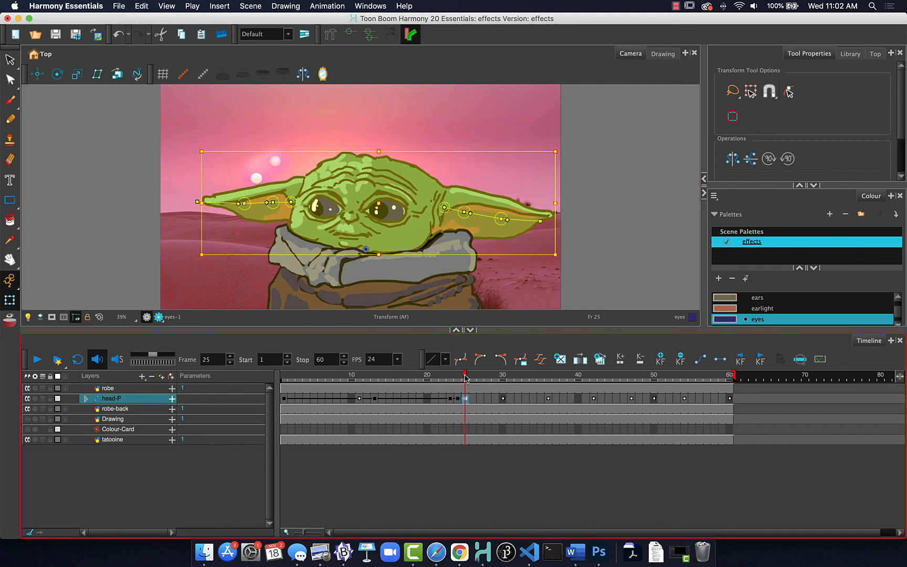
Rotate the head-P peg slightly counterclockwise at frame 32 and move it slightly up with the Translate tool.
left_click_drag(464, 376, 521, 376)
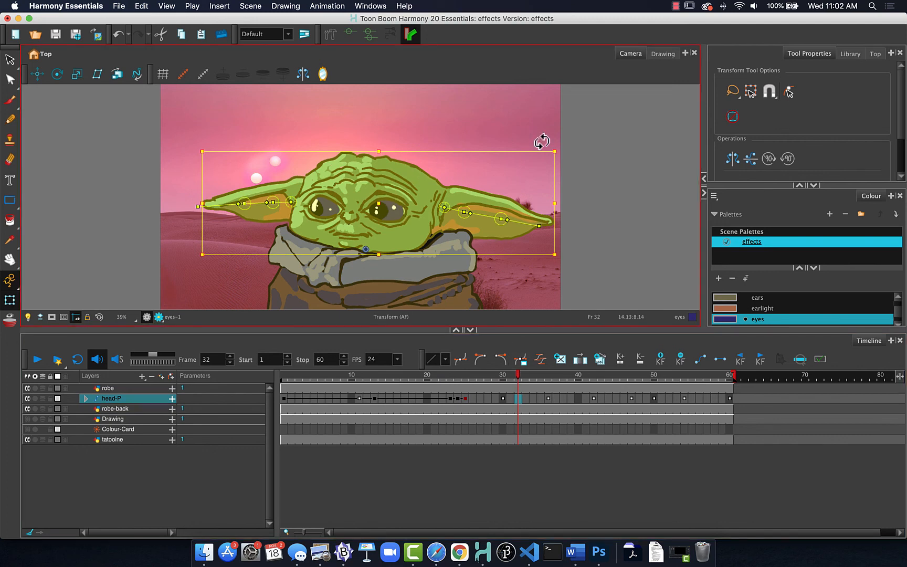
left_click_drag(554, 143, 555, 142)
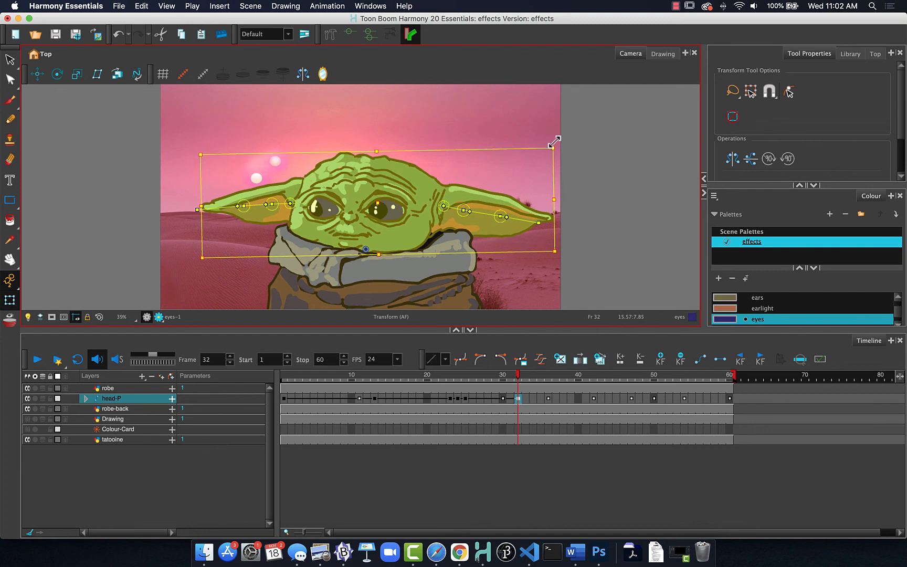
left_click(375, 233)
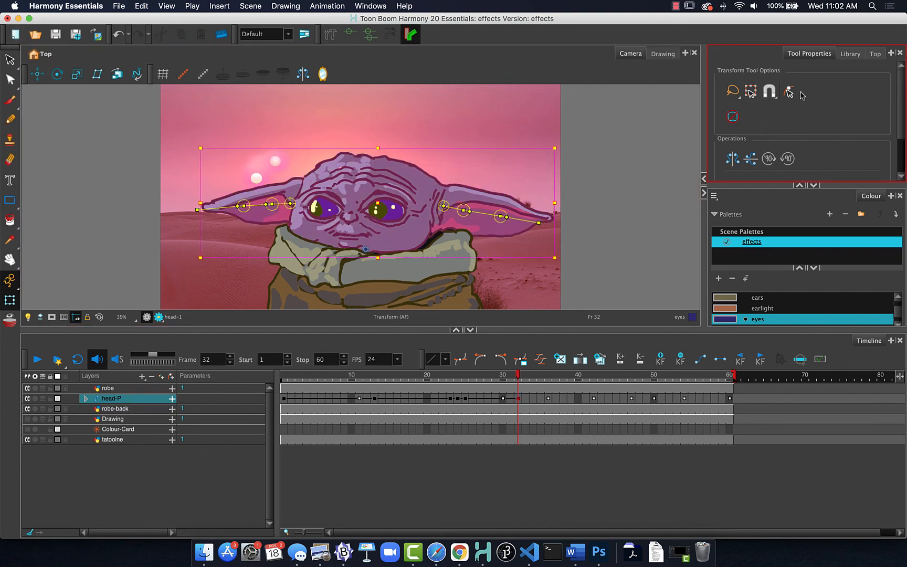
left_click(518, 399)
left_click(37, 74)
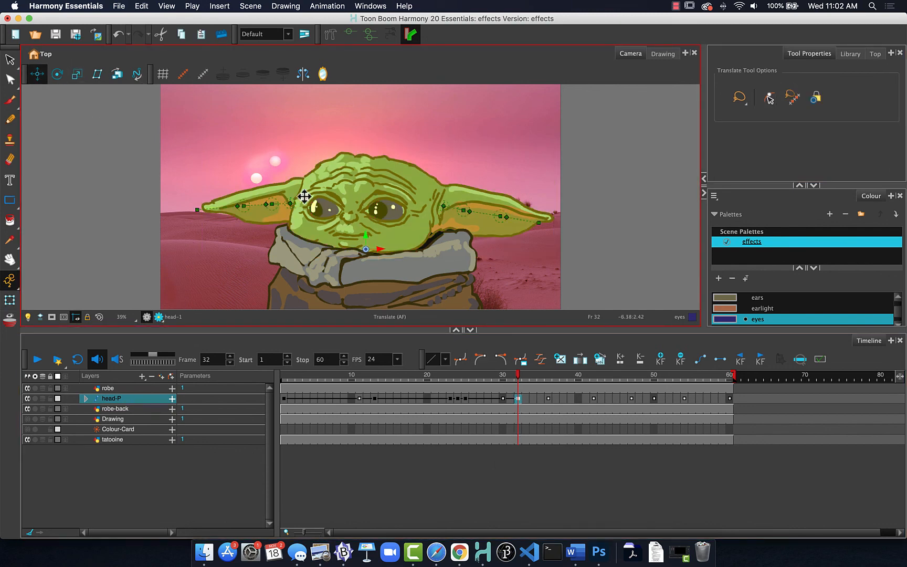
left_click_drag(346, 215, 345, 214)
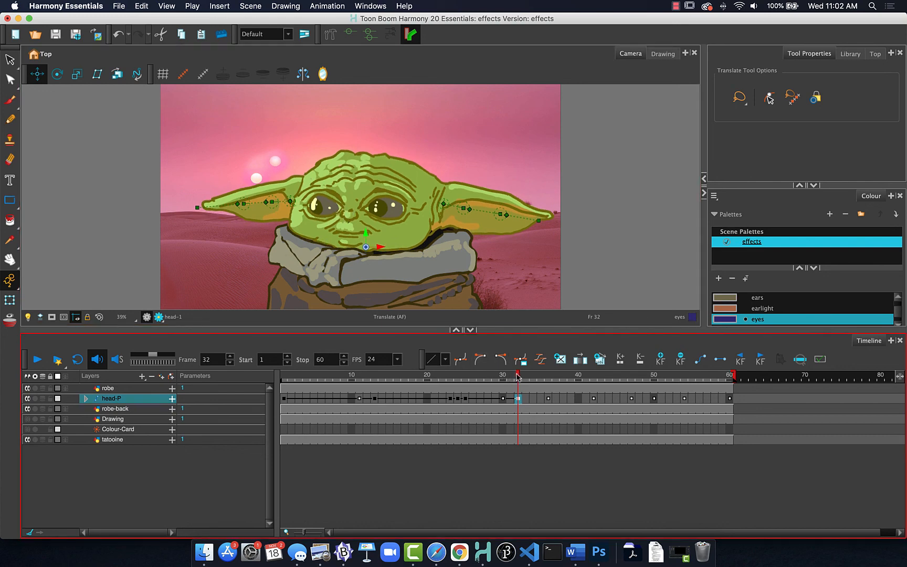
Return to frame 1, deselect the head-P peg and play the animation to review the head tilt.
left_click_drag(518, 375, 210, 299)
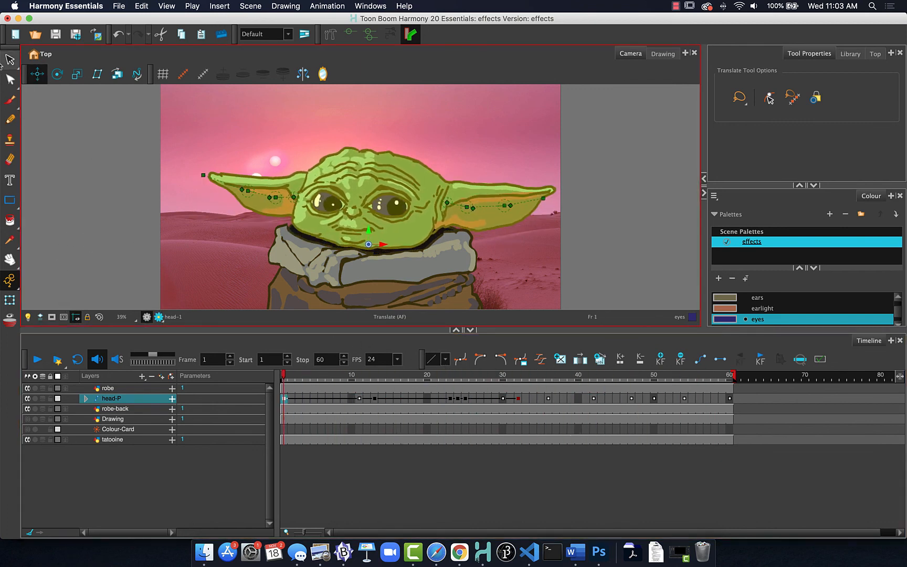
left_click(10, 300)
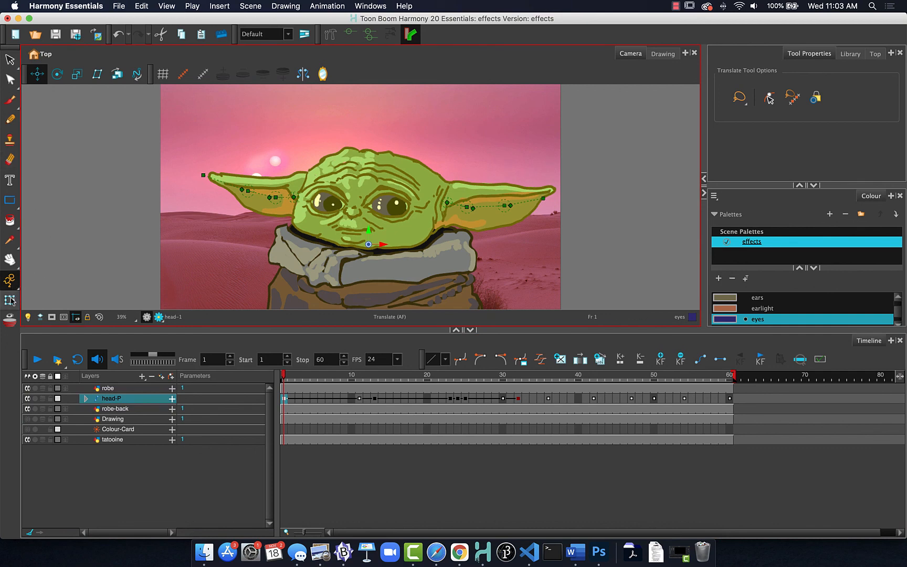
left_click(69, 207)
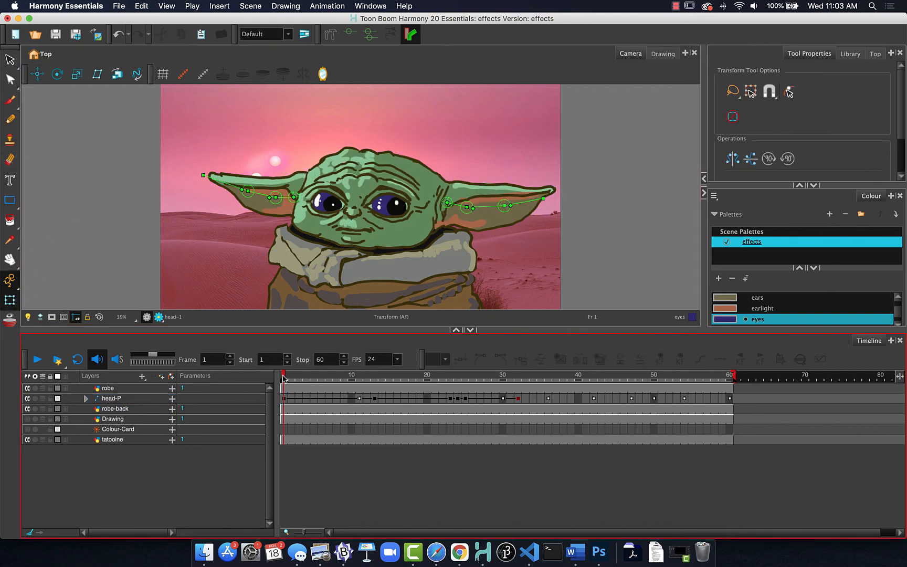
left_click(36, 359)
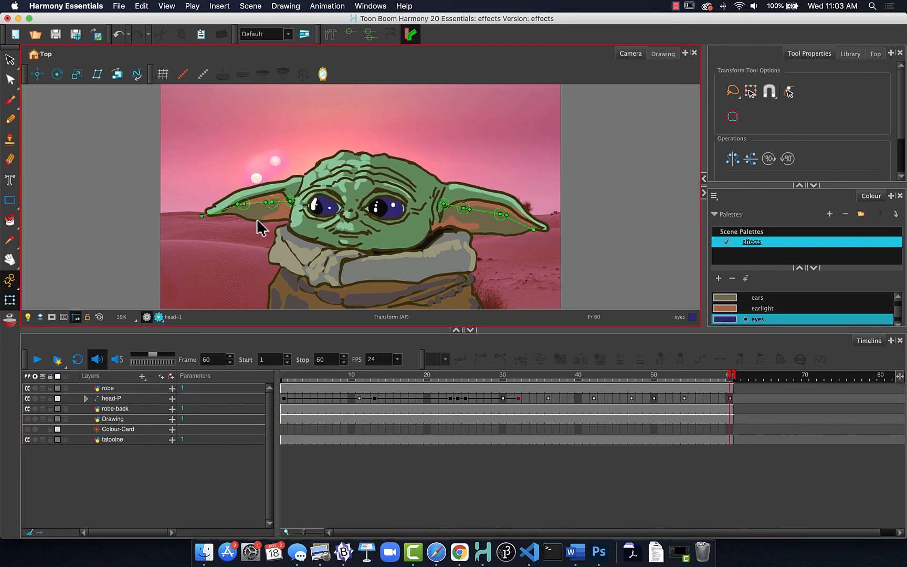
left_click(116, 389)
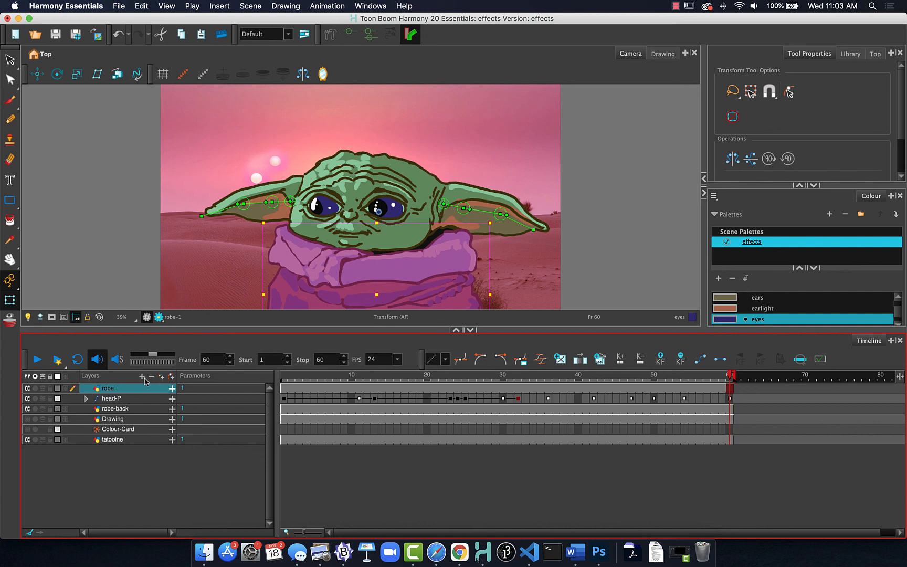
left_click(96, 278)
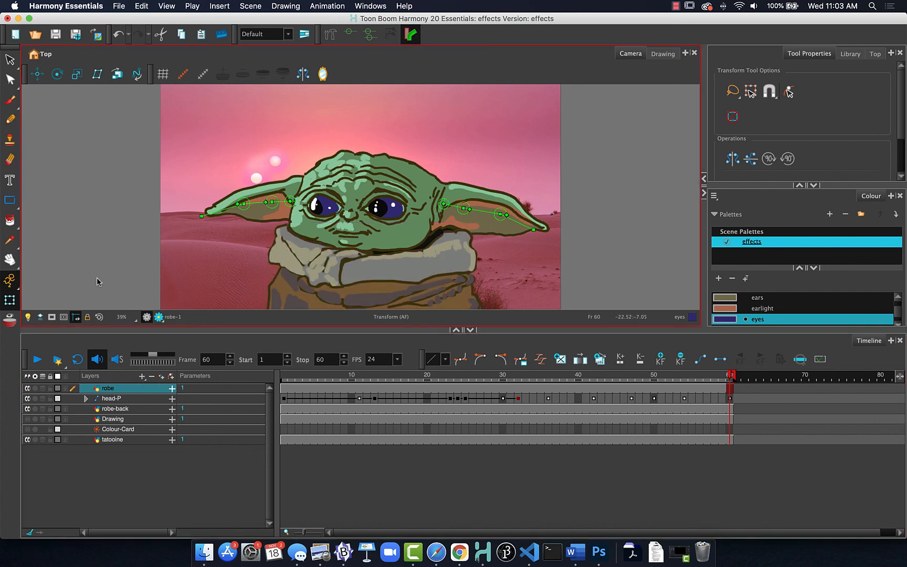
left_click(142, 377)
mouse_move(162, 476)
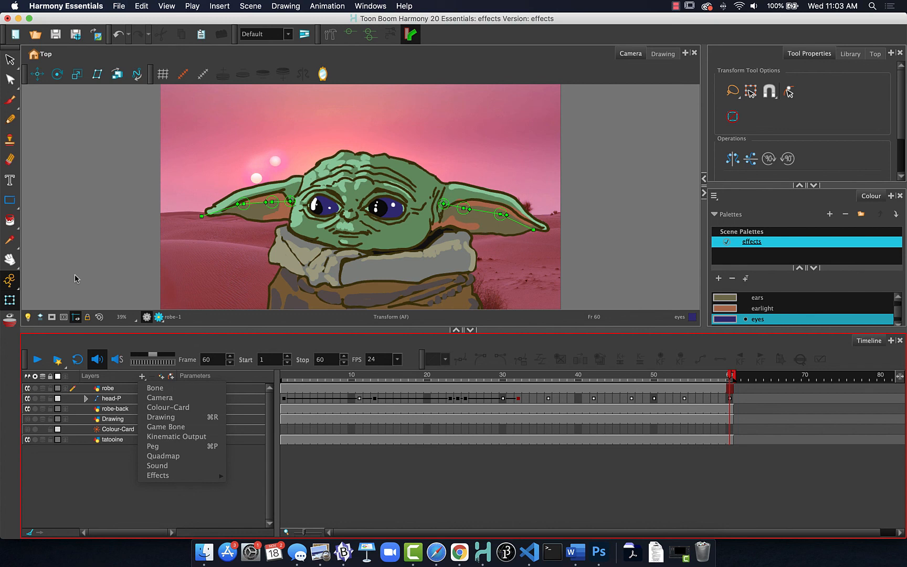
key("Escape")
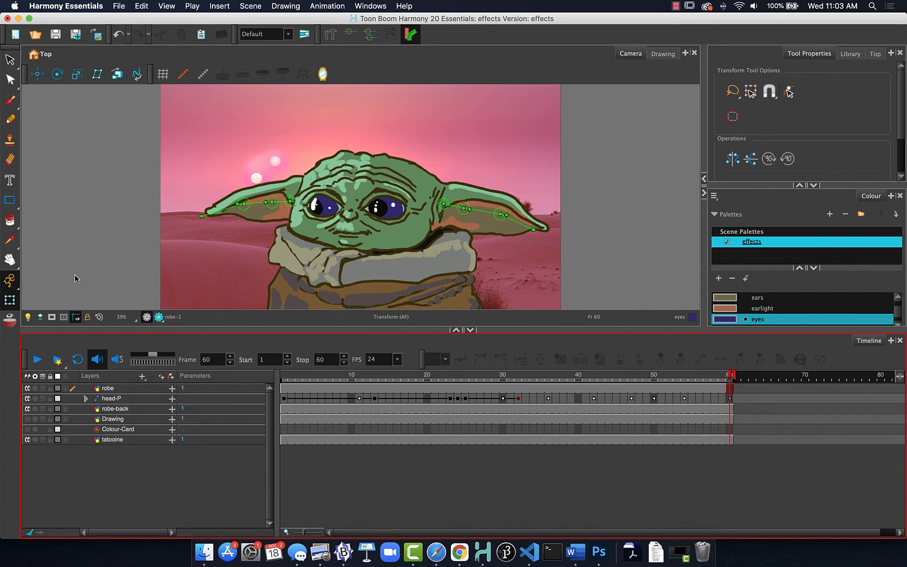
Group the robe, head-P and robe-back layers together.
left_click(108, 389)
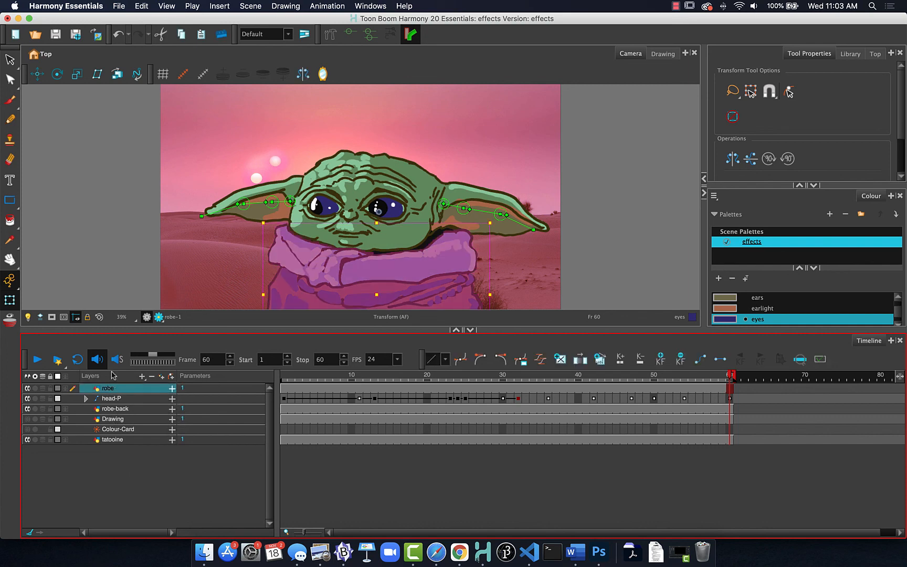
left_click(118, 409, "shift")
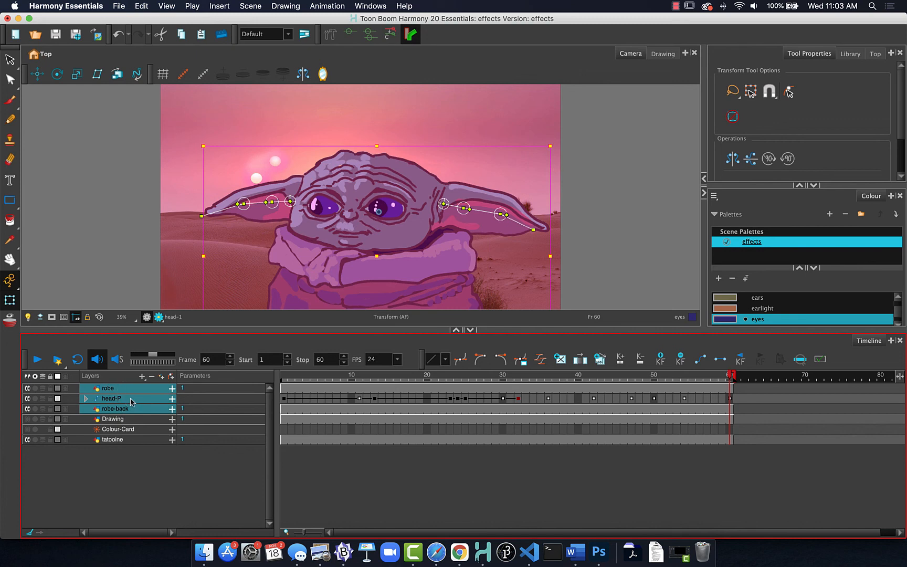
right_click(131, 402)
left_click(156, 392)
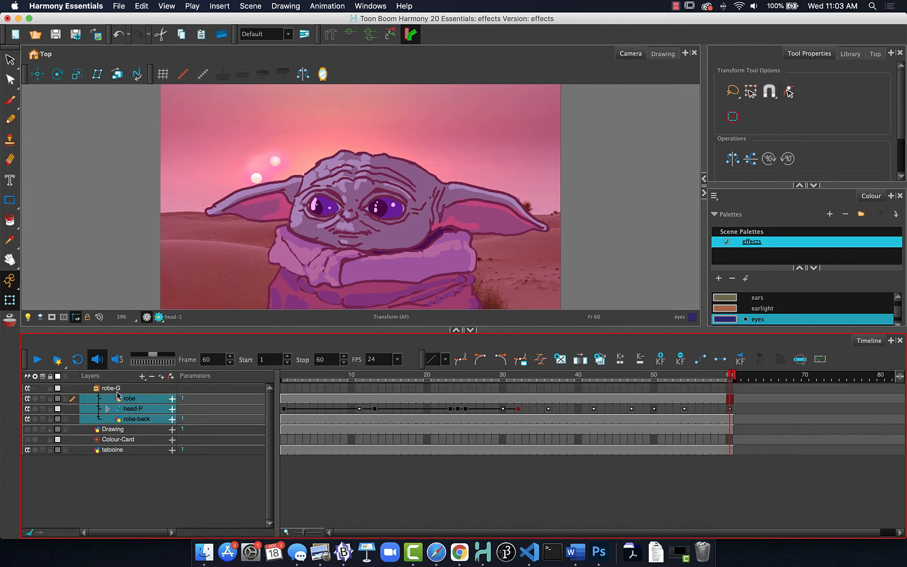
Collapse the new group of character layers and rename it as child.
left_click(97, 388)
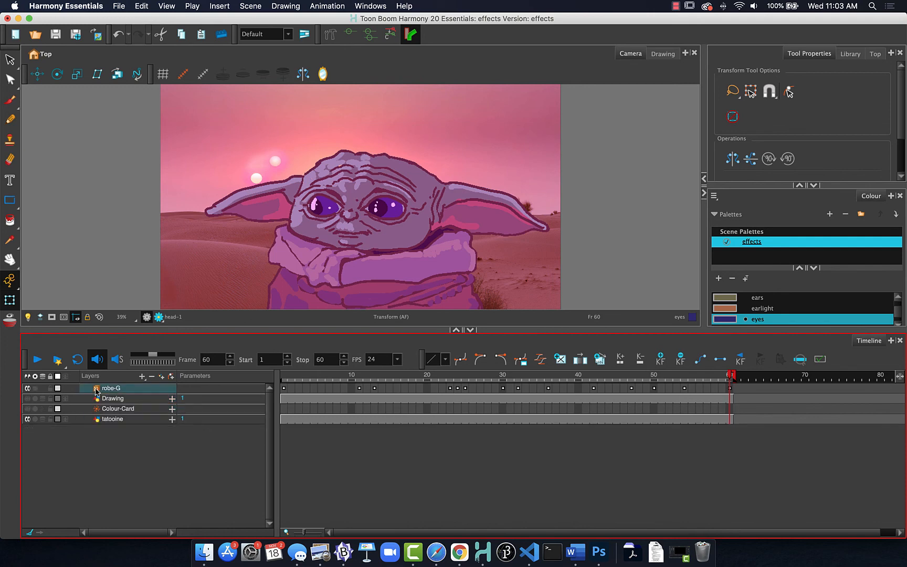
double_click(105, 389)
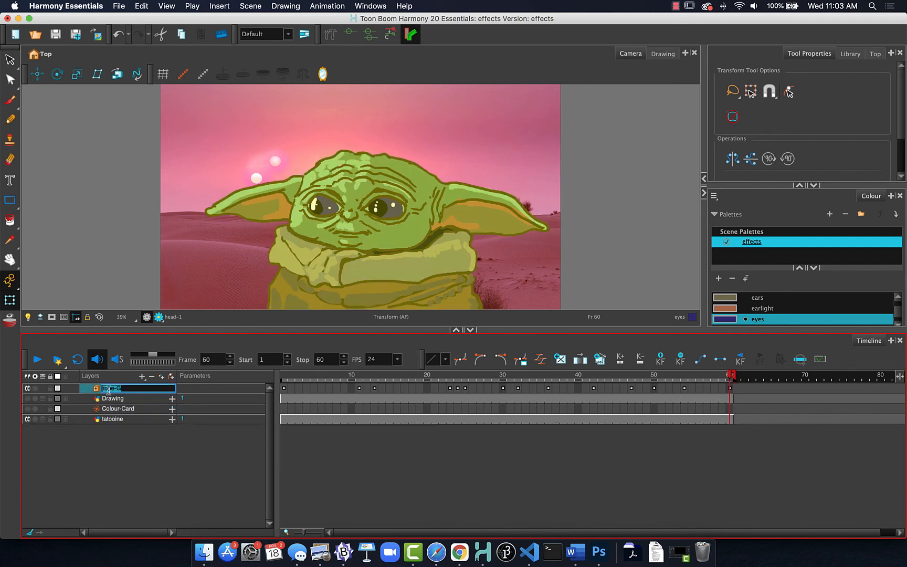
type("child")
key("Return")
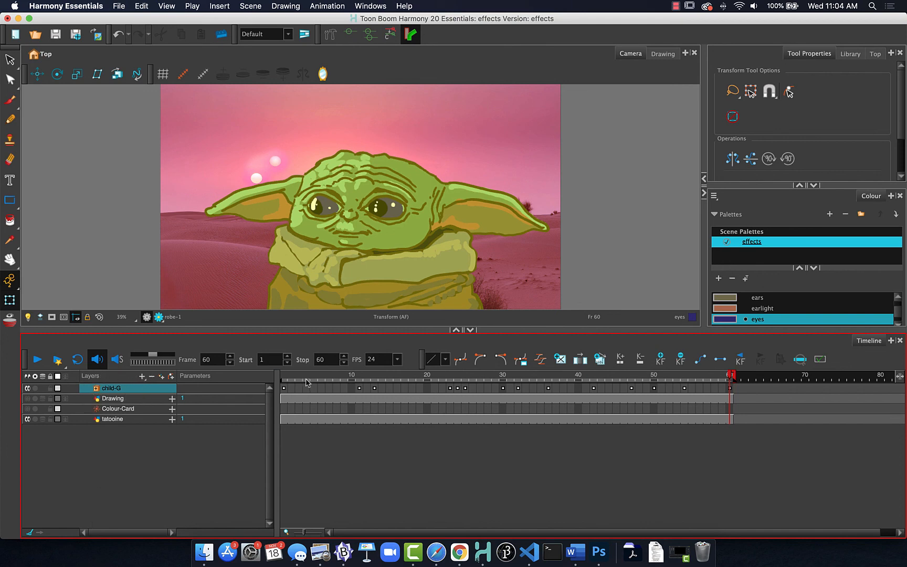
Add a Transparency effect to the child-G group at frame 1 and show the scene in Render View.
left_click(284, 380)
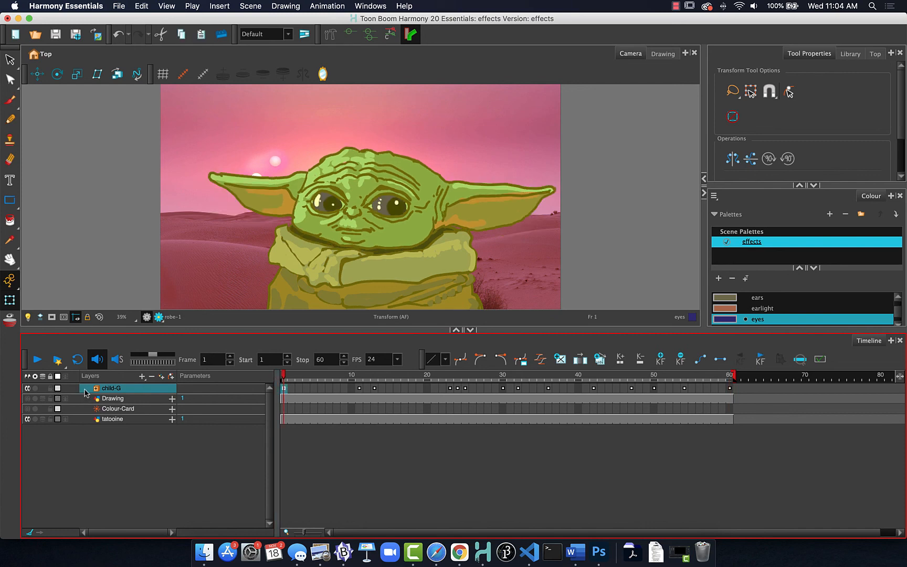
left_click(142, 377)
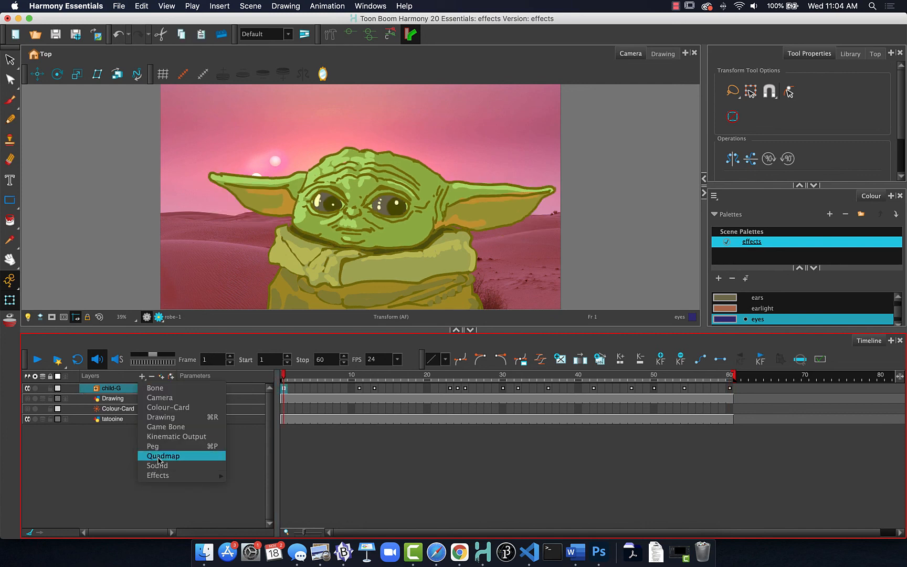
left_click(257, 529)
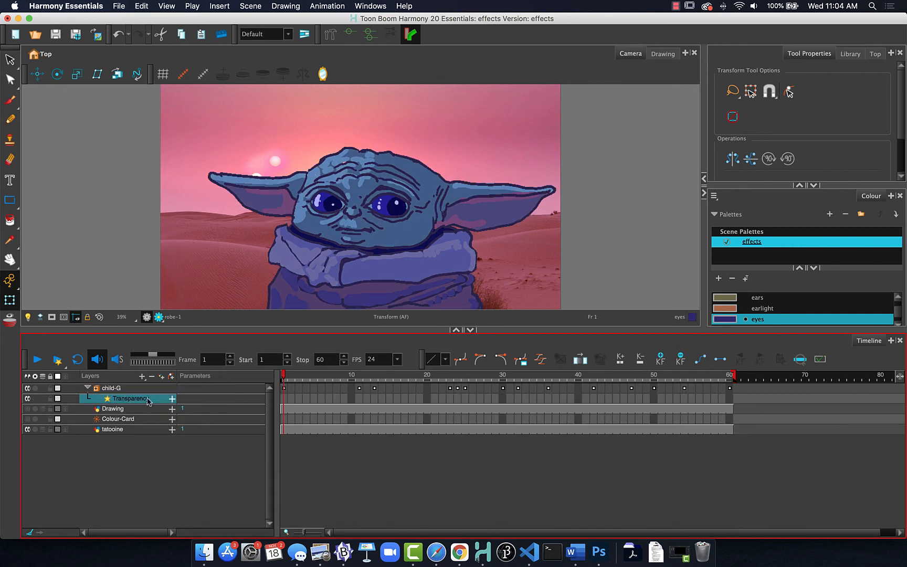
left_click(159, 317)
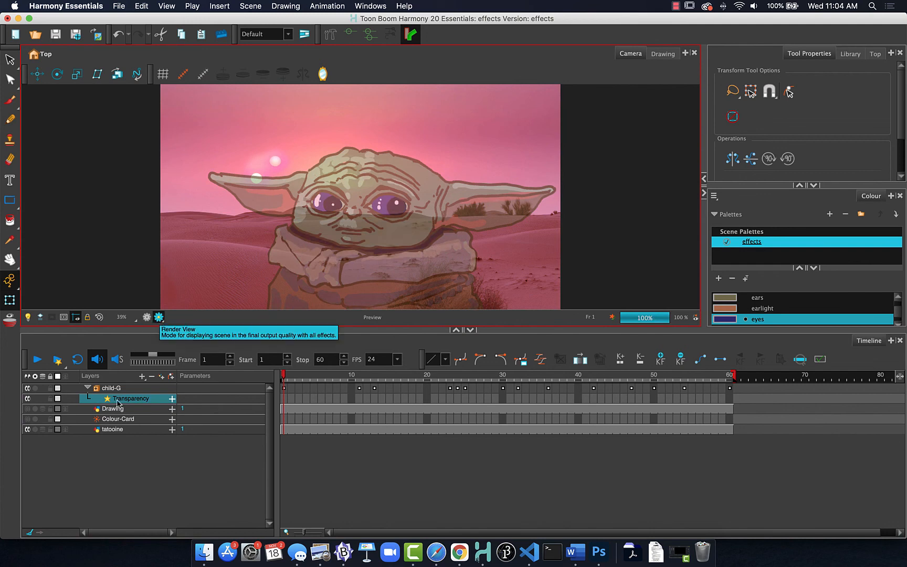
Add keyframes to the Transparency effect at frames 33 and 60.
left_click_drag(283, 375, 529, 379)
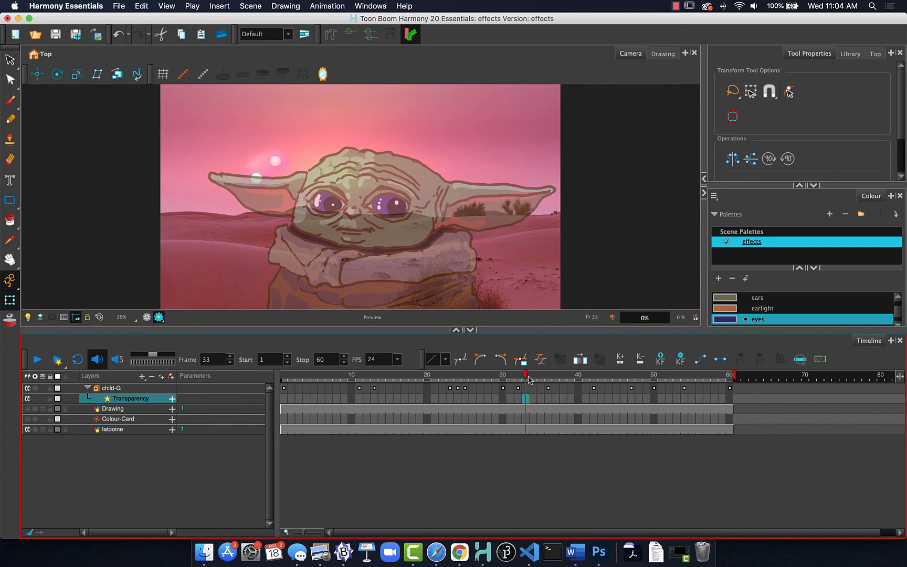
left_click(660, 360)
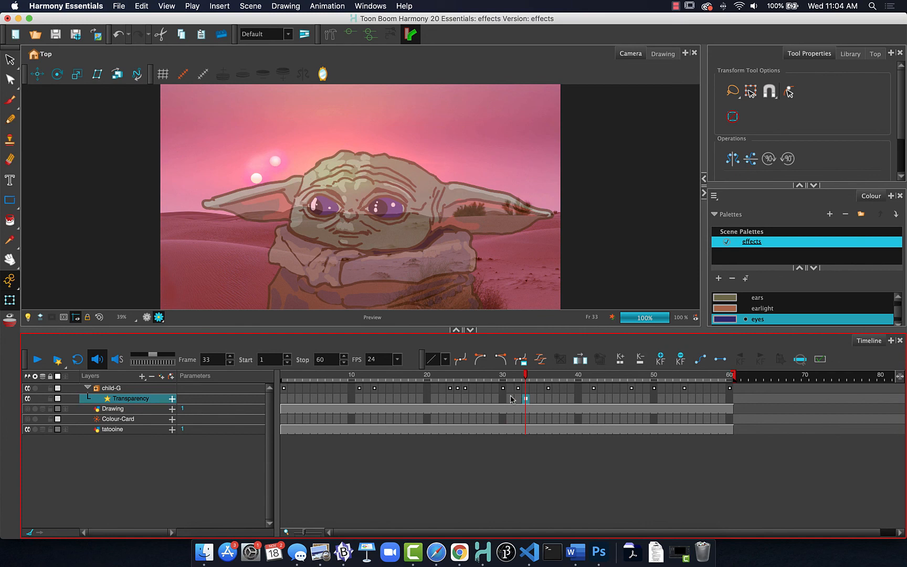
mouse_move(527, 375)
left_mouse_down()
mouse_move(481, 376)
mouse_move(526, 377)
left_mouse_up()
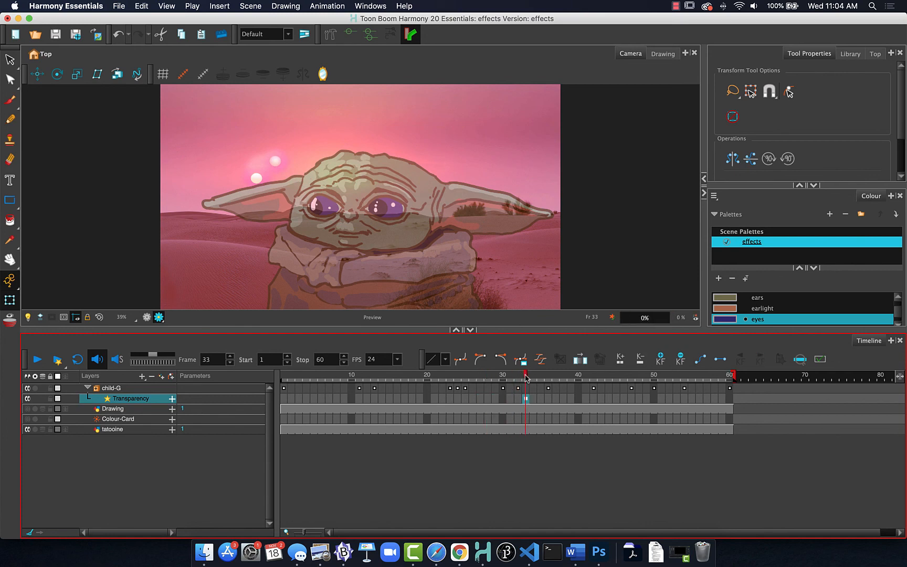
left_click(730, 375)
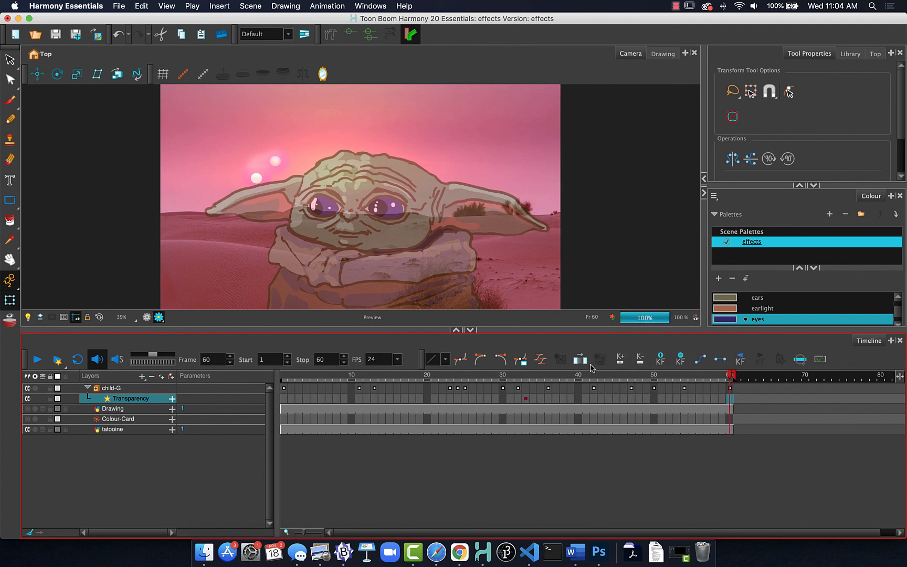
left_click(660, 359)
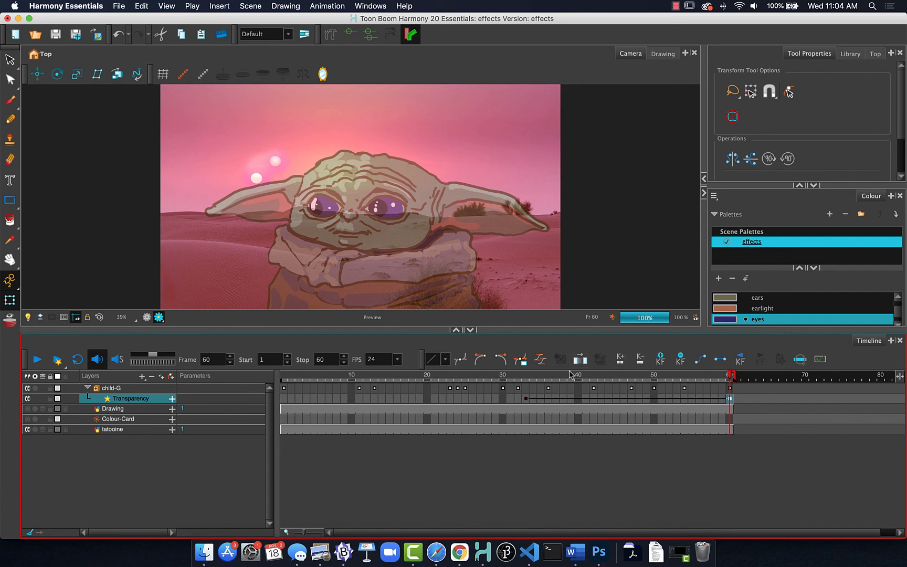
Set the Transparency value to 0 at the frame 33 keyframe.
left_click(525, 376)
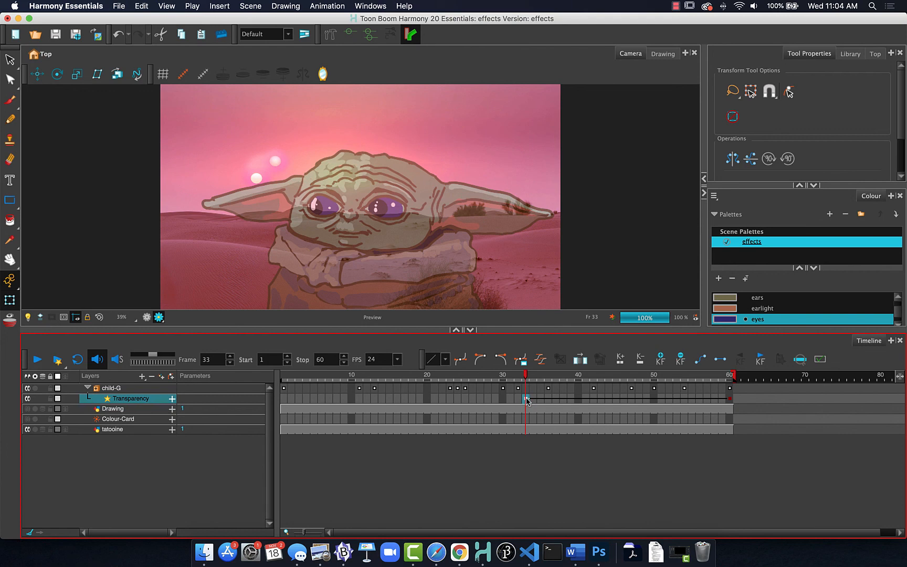
left_click(172, 399)
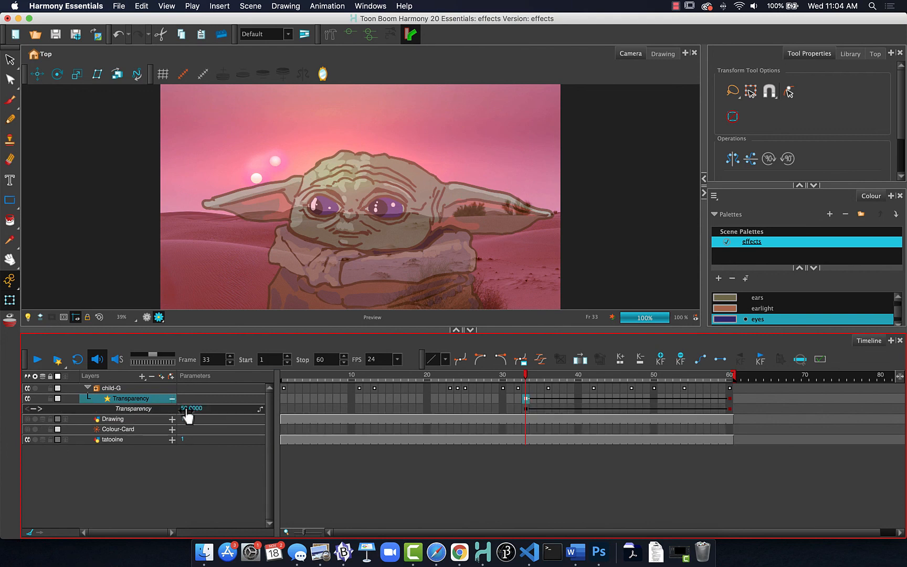
left_click(181, 408)
left_click(83, 400)
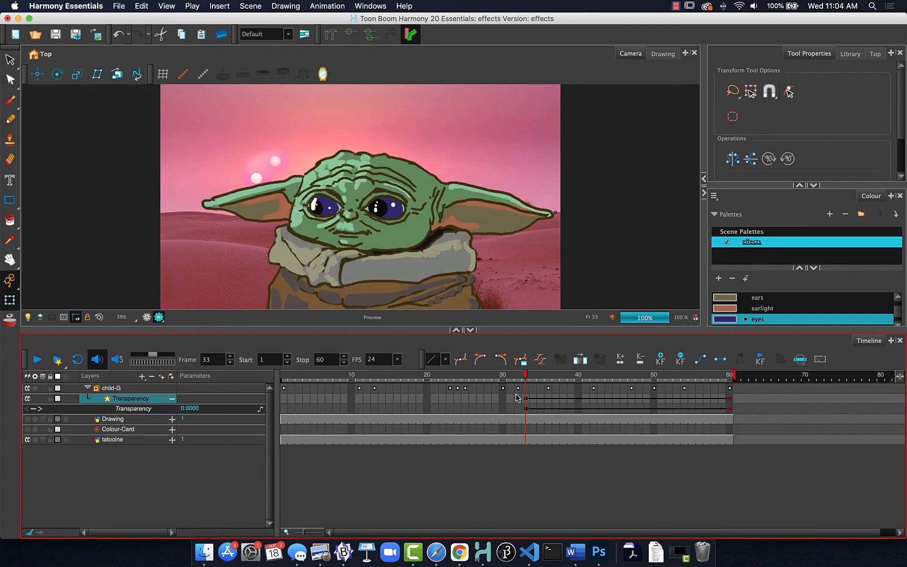
Scrub through the fade between frames 33 and 60 in rendered and OpenGL display, and play it from frame 32.
left_click_drag(525, 376, 676, 376)
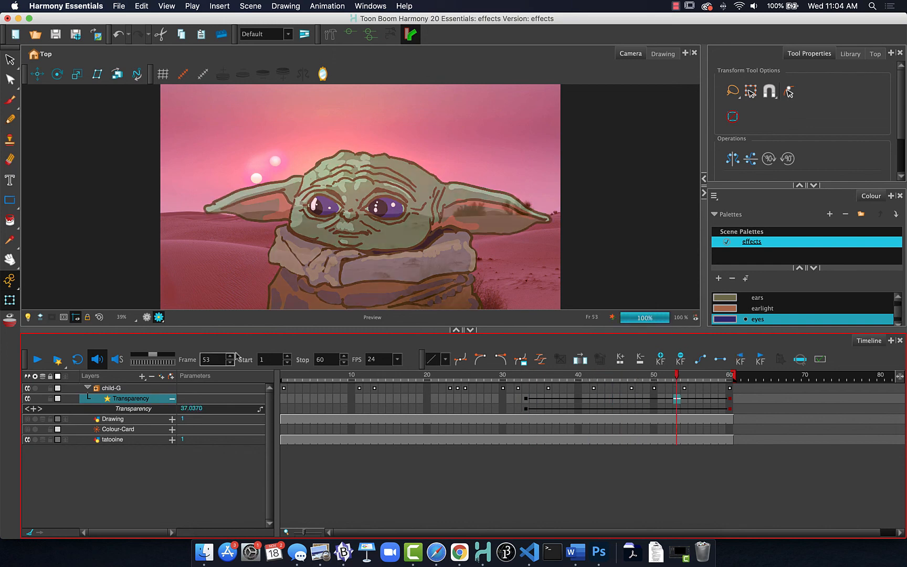
left_click(146, 317)
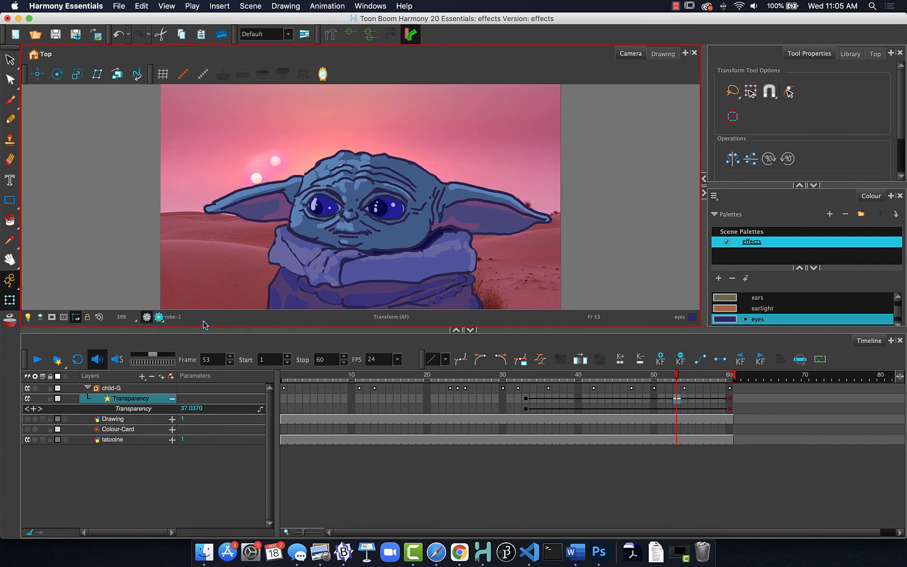
left_click_drag(557, 376, 722, 376)
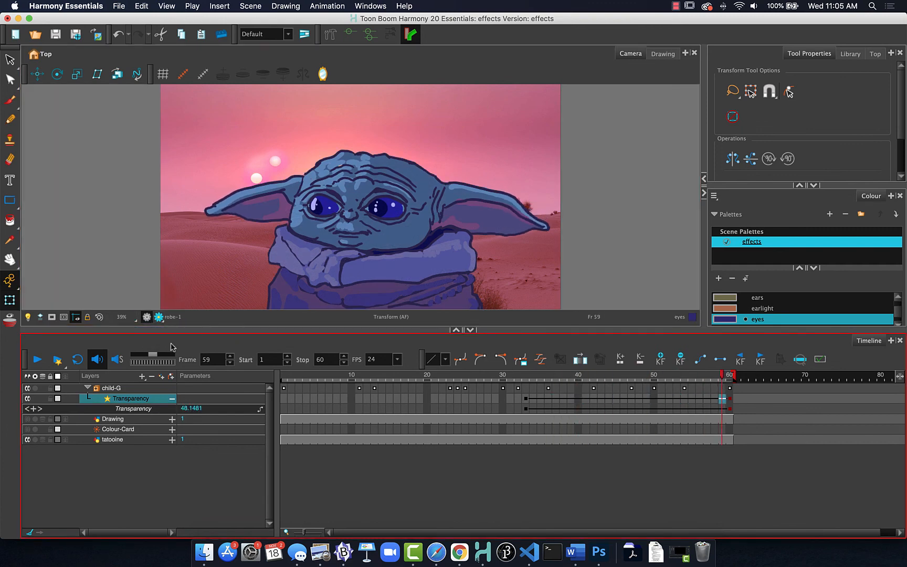
left_click(93, 244)
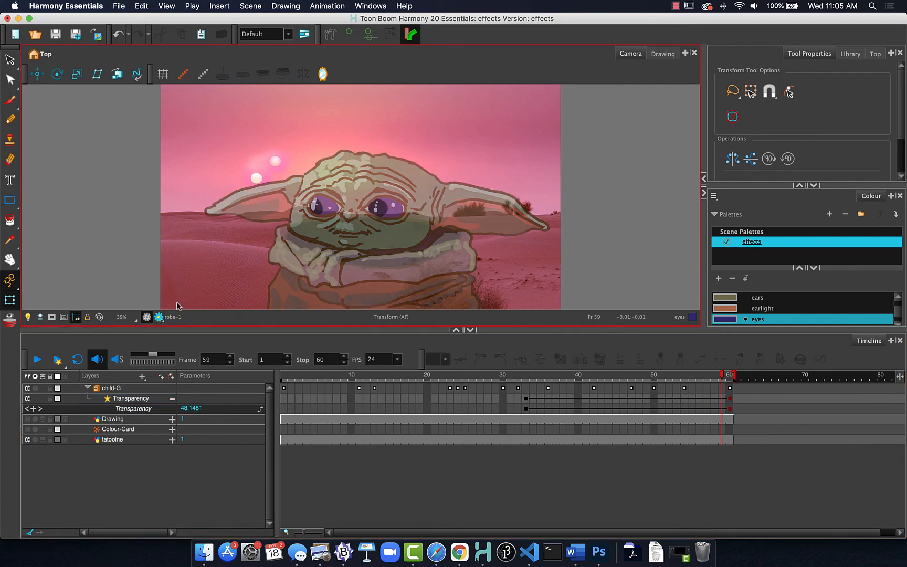
left_click(518, 376)
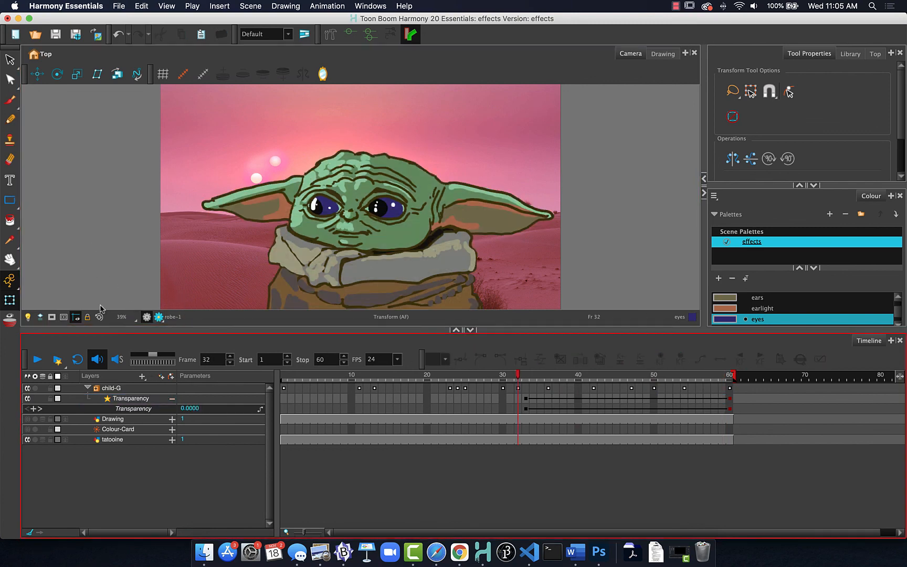
left_click(44, 362)
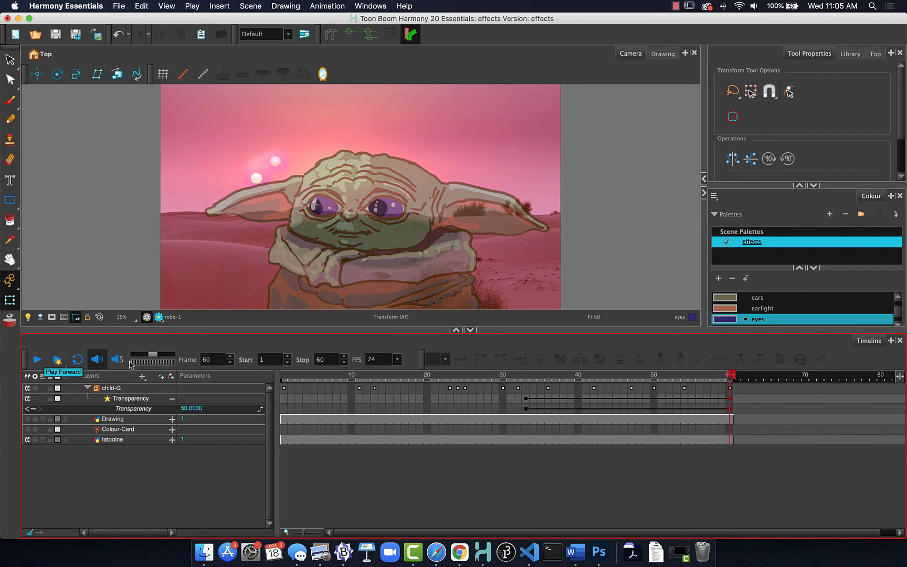
Check frame 33 in Render View and switch back to the OpenGL view.
left_click(525, 376)
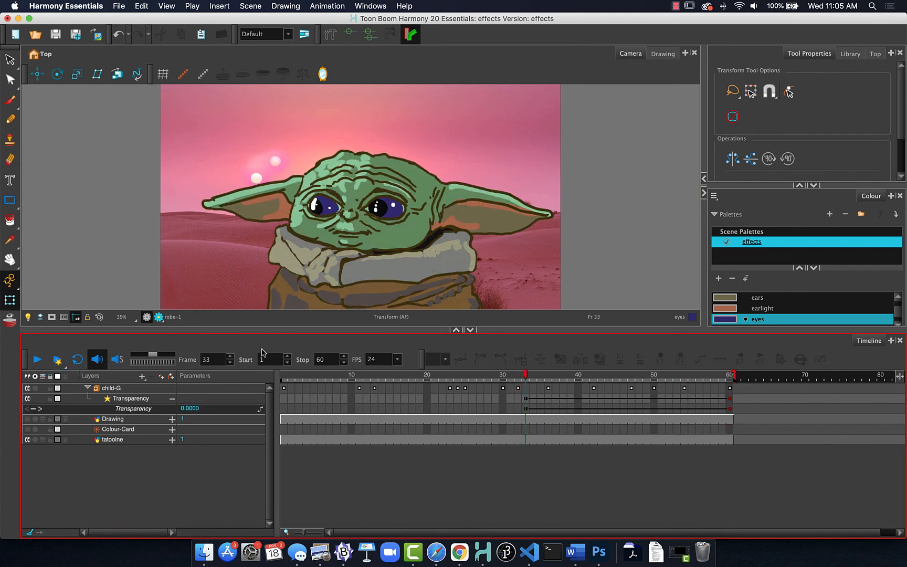
left_click(158, 318)
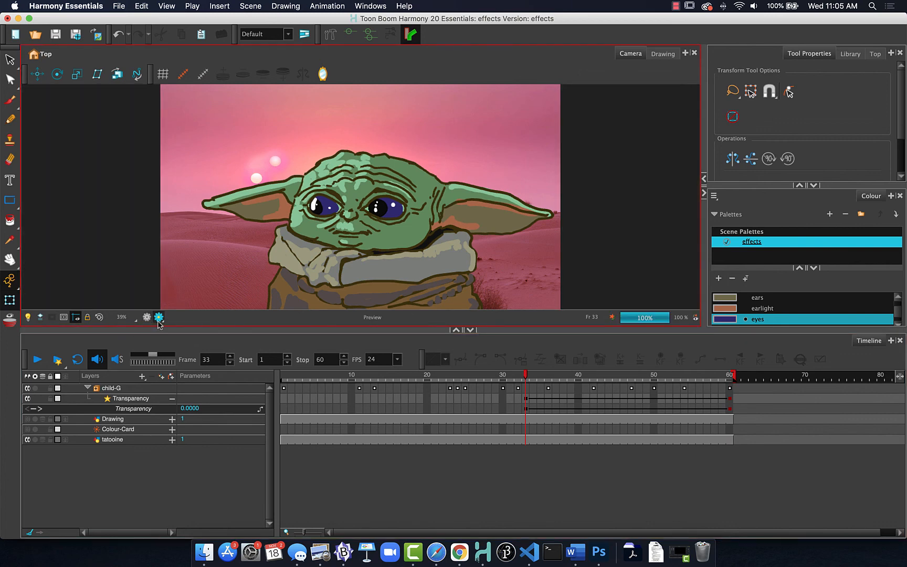
left_click(149, 320)
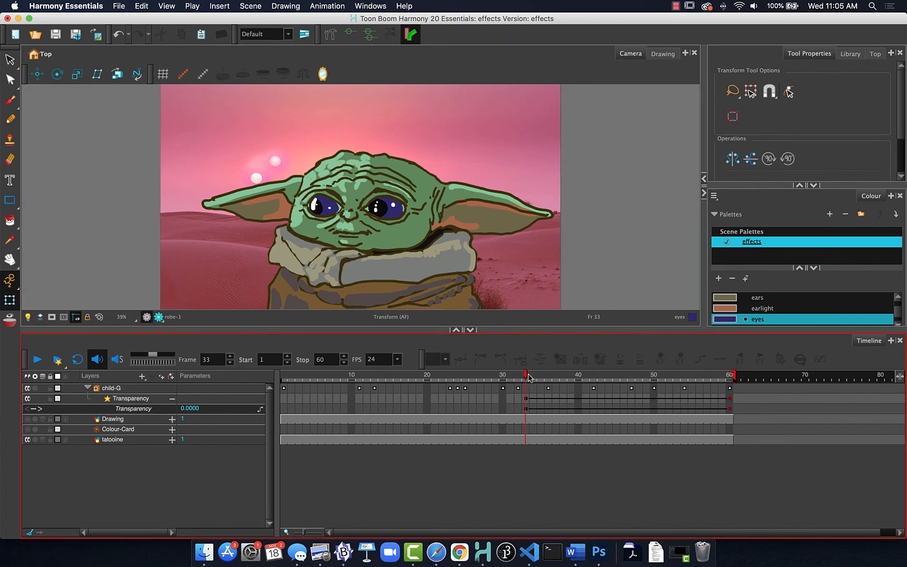
Return to frame 1, collapse the Transparency parameters and add a Glow effect to the child-G group.
left_click_drag(526, 375, 283, 375)
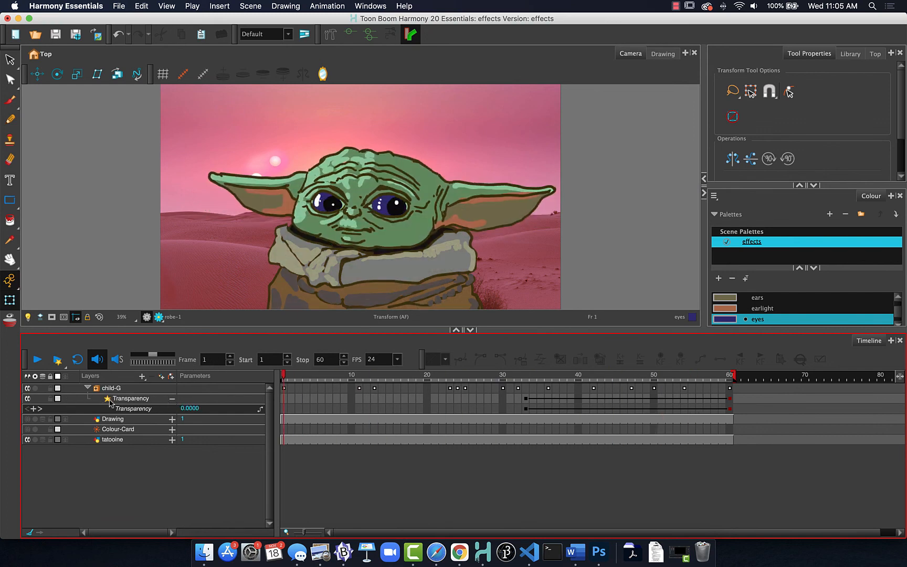
left_click(173, 399)
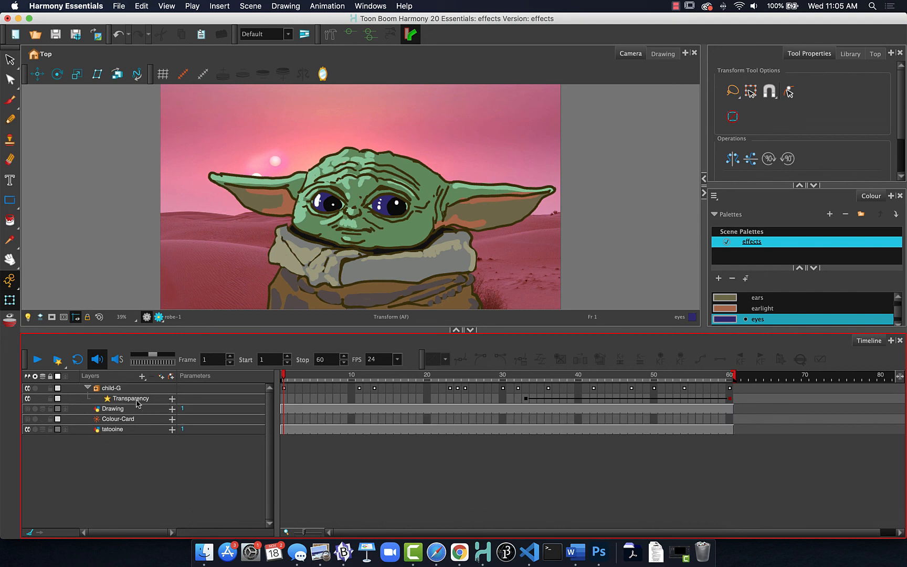
left_click(124, 391)
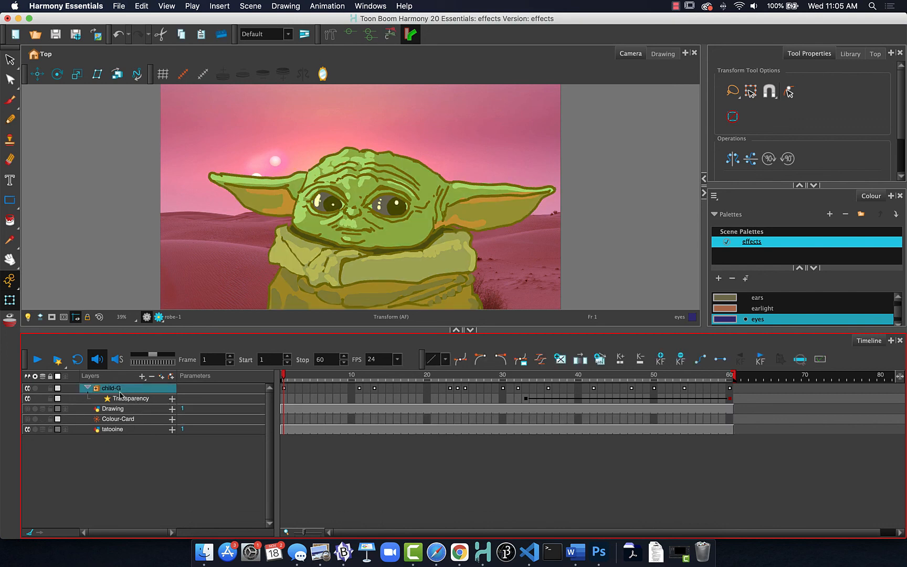
left_click(141, 377)
mouse_move(169, 476)
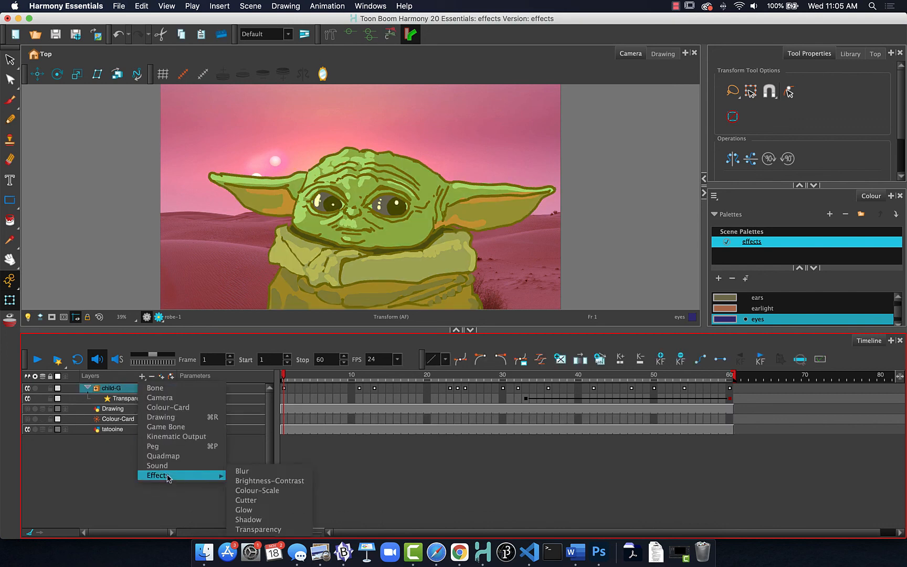
left_click(273, 510)
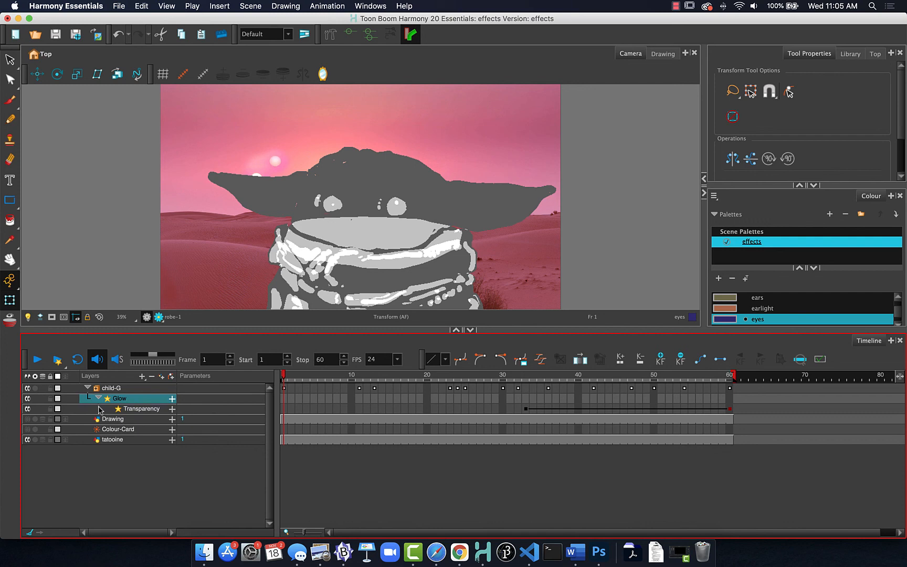
Switch to Render View and check the Glow effect on the character between frames 41 and 54.
left_click(158, 318)
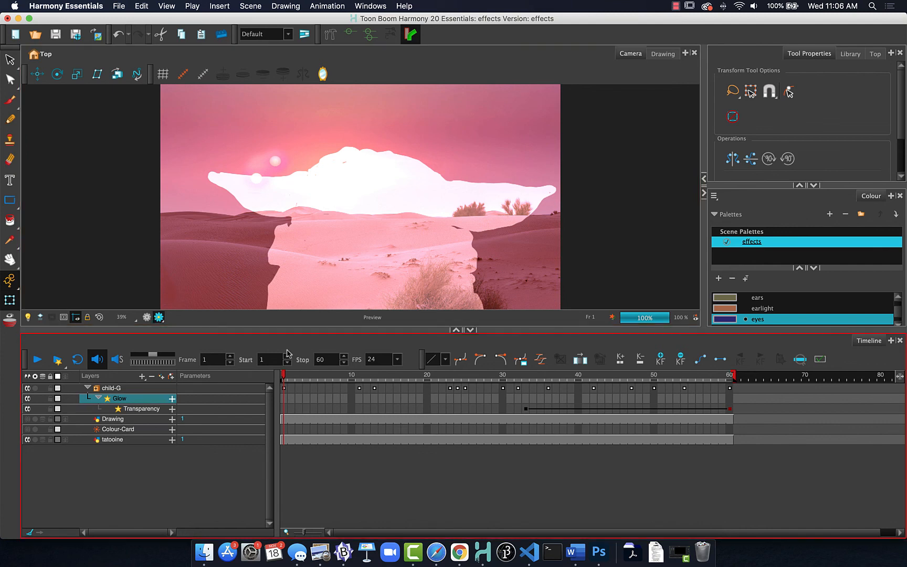
left_click(585, 377)
left_click(676, 378)
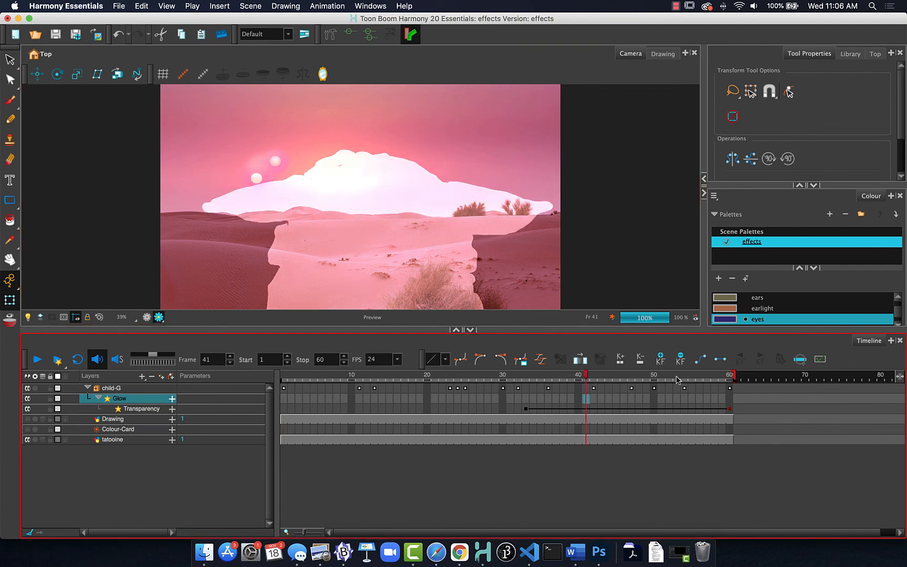
left_click(706, 378)
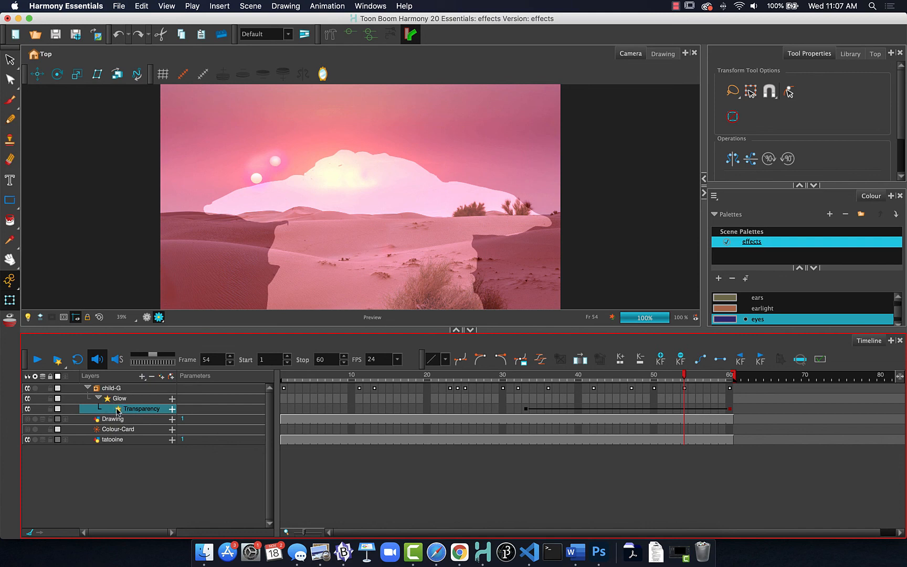
Move Transparency out from under Glow so both sit directly in child-G, with Glow ordered above Transparency.
left_click_drag(118, 411, 111, 402)
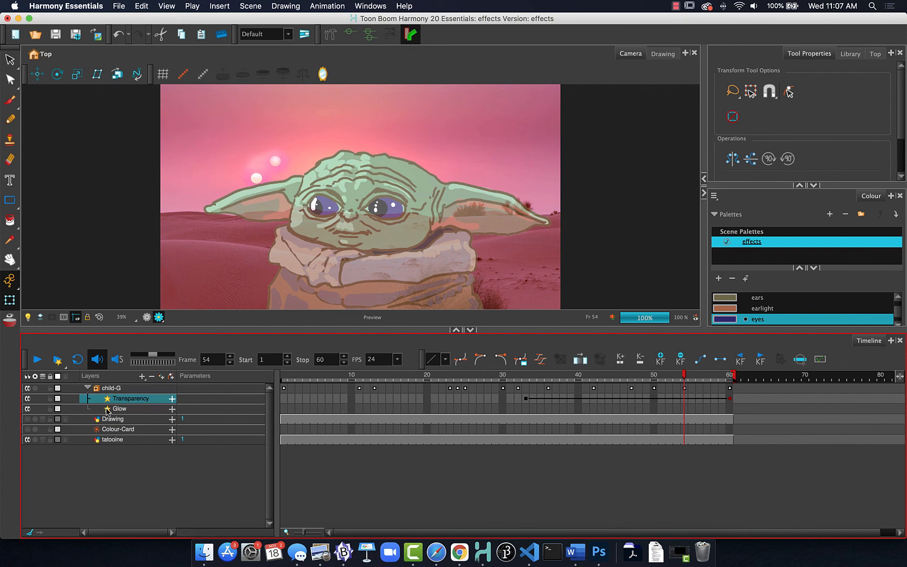
left_click(550, 379)
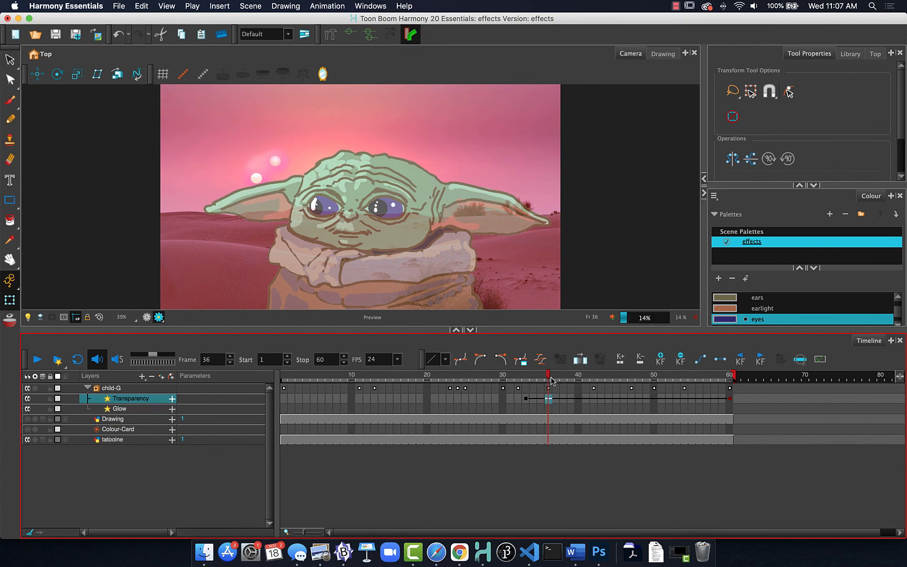
left_click(670, 379)
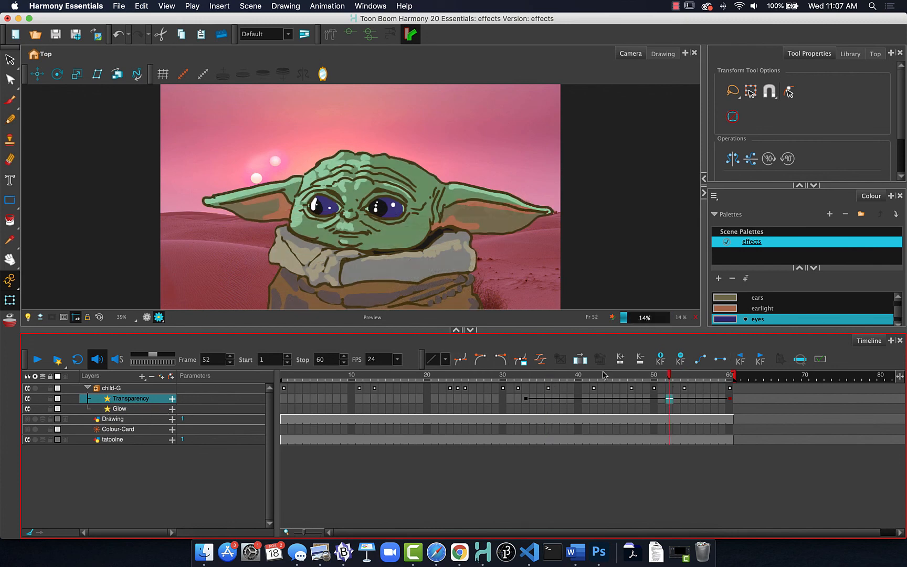
left_click(108, 409)
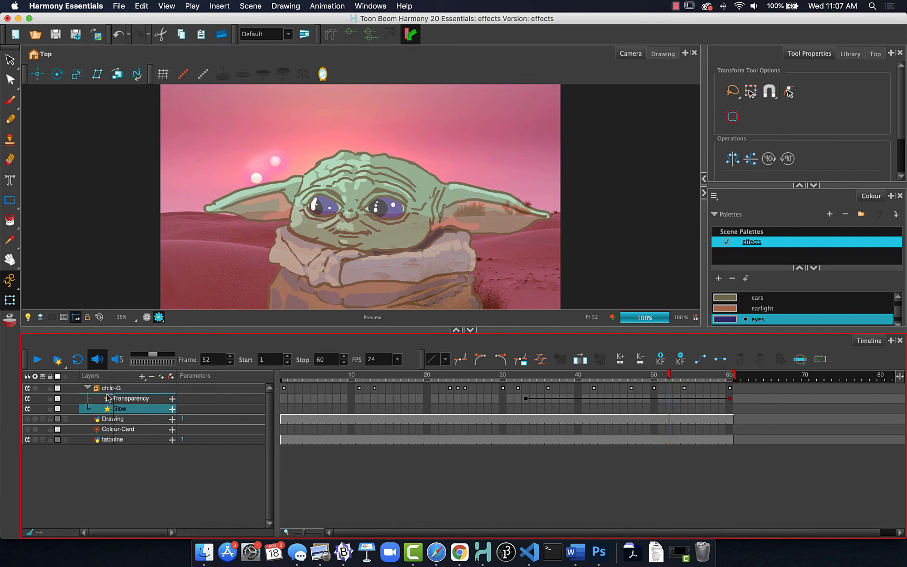
left_click_drag(107, 397, 108, 398)
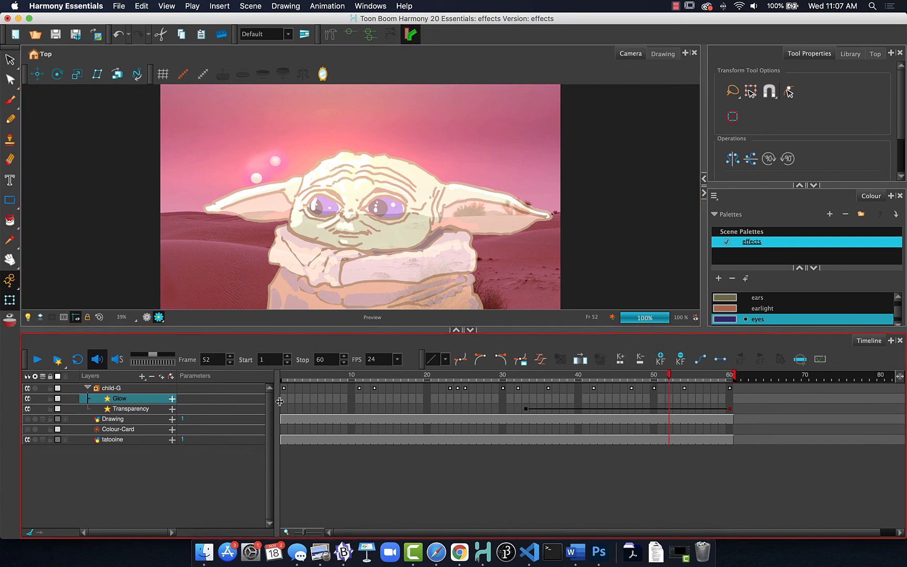
Change the Glow effect's colour to Blue 255 and Red 0 in its layer properties.
double_click(107, 400)
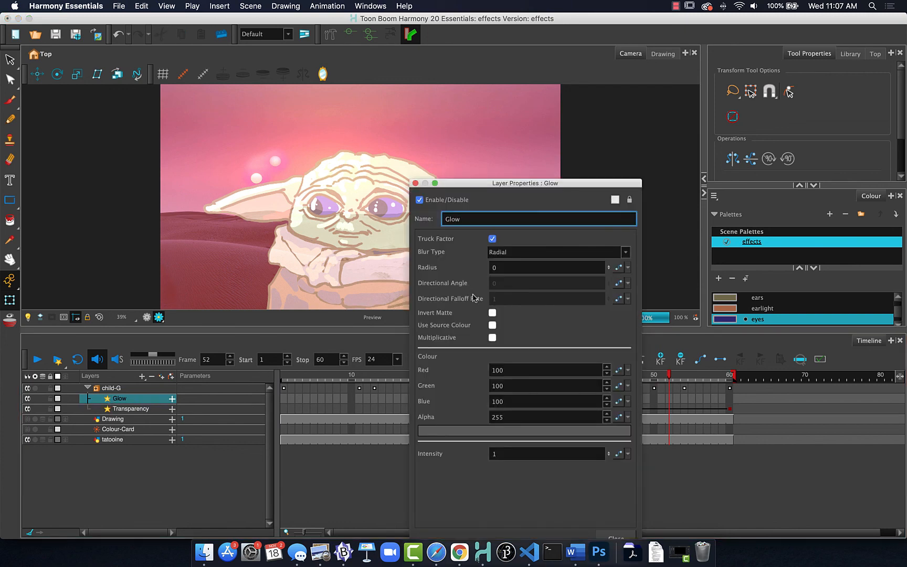
double_click(515, 403)
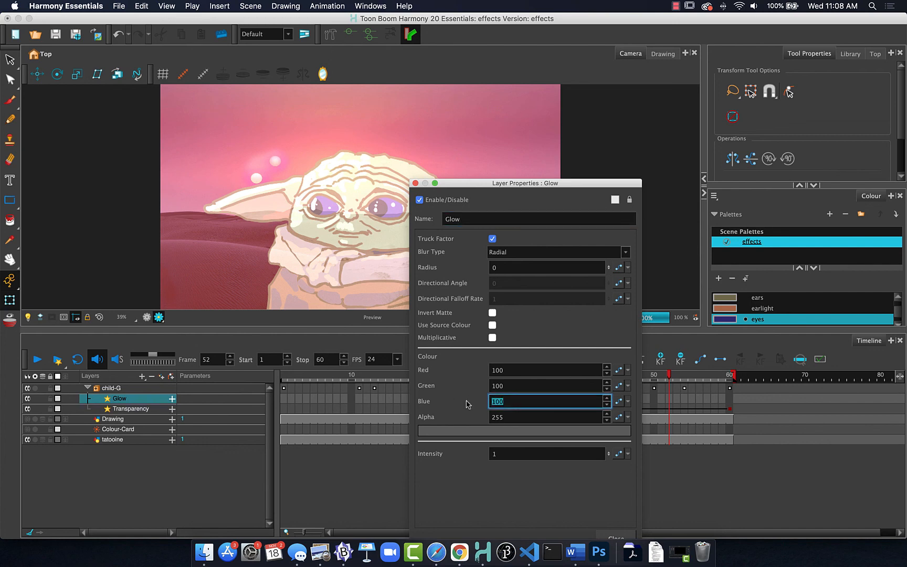
type("255")
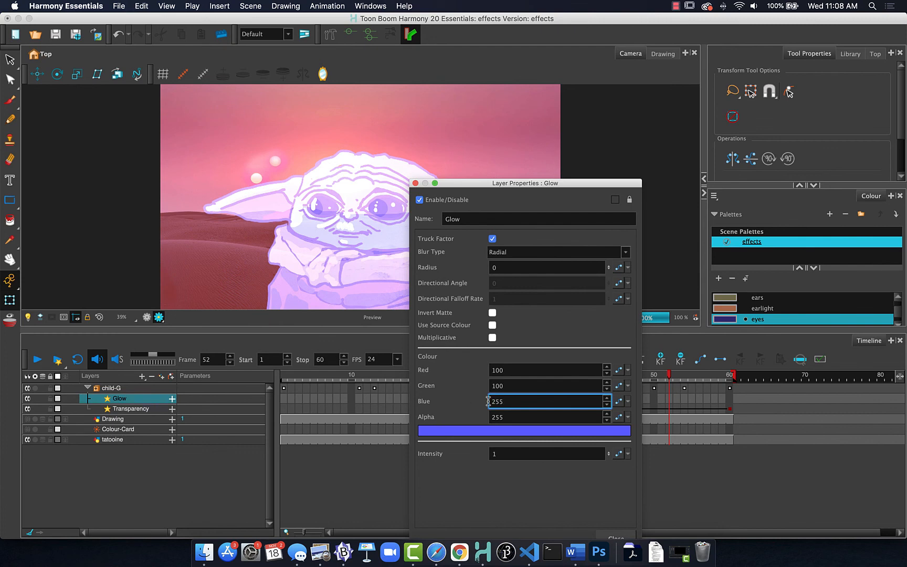
double_click(503, 370)
type("0")
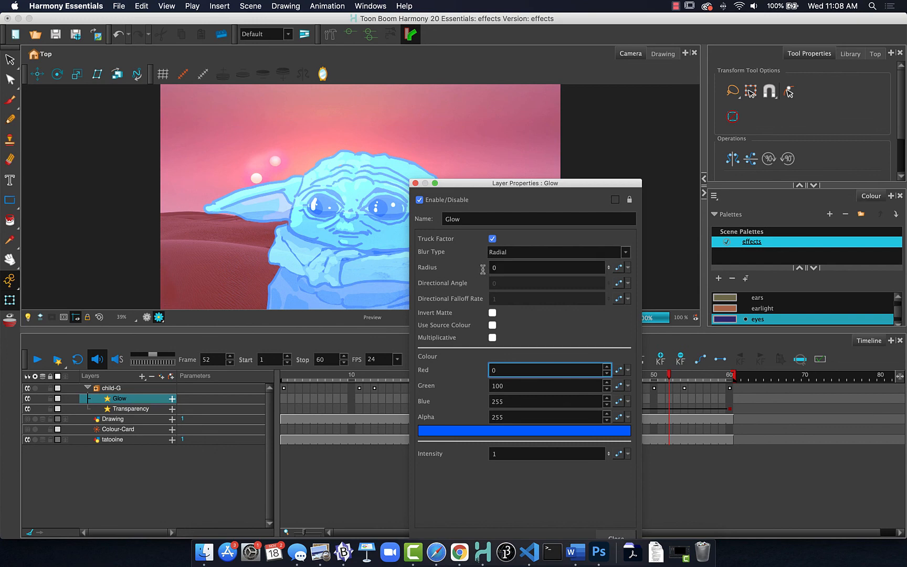
Set the Glow radius to 50 and close the layer properties.
left_click(496, 267)
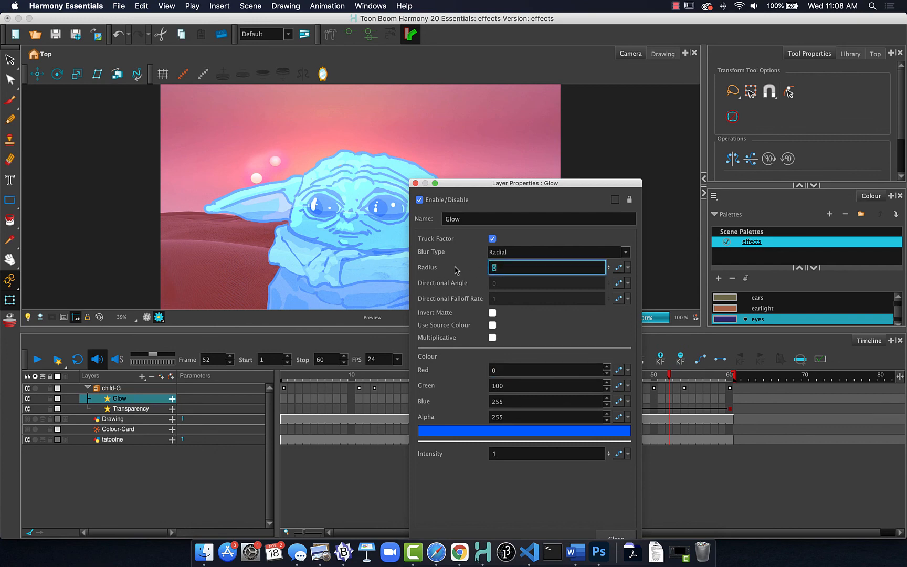
type("5")
key("Return")
left_click(516, 267)
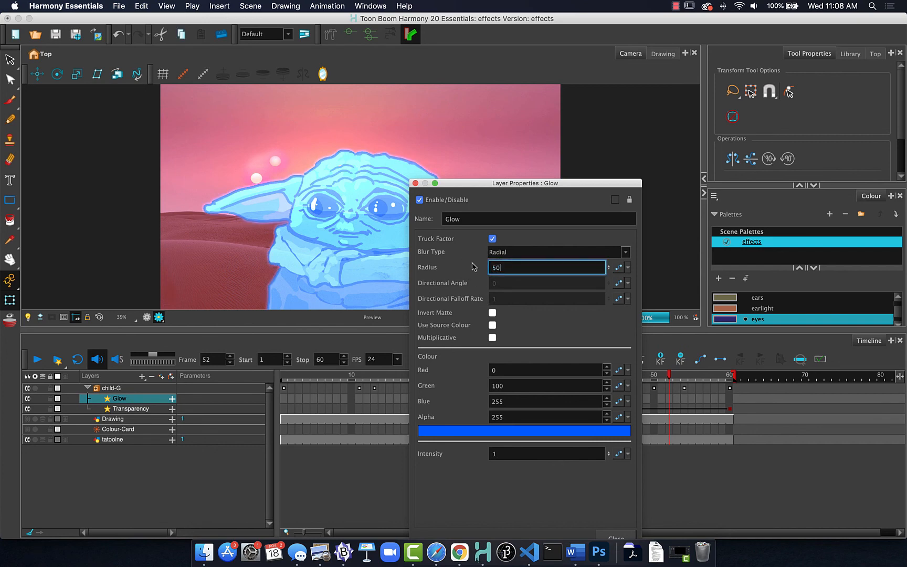
type("50")
key("Return")
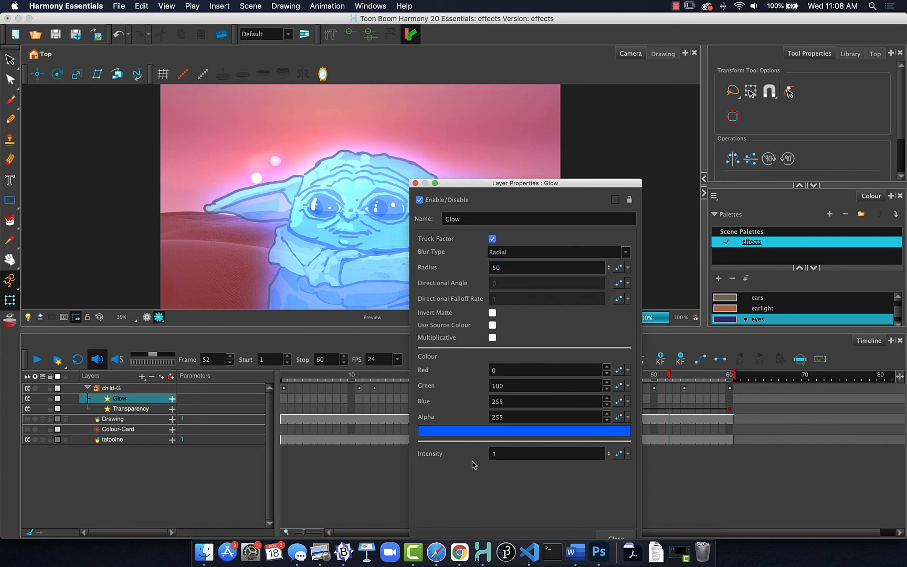
left_click_drag(452, 185, 445, 222)
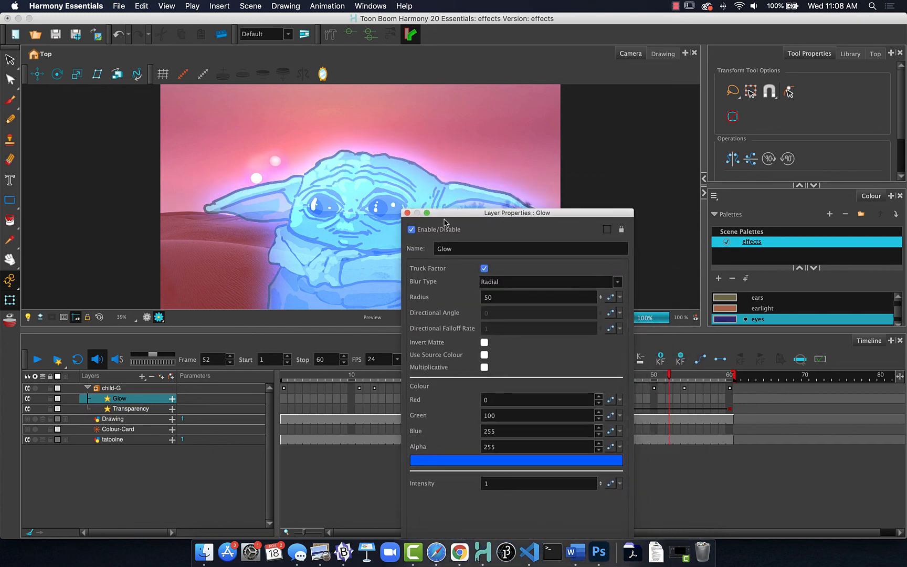
left_click(408, 213)
Check the rendered blue glow at several frames between 1 and 51, ending at frame 33.
left_click(580, 376)
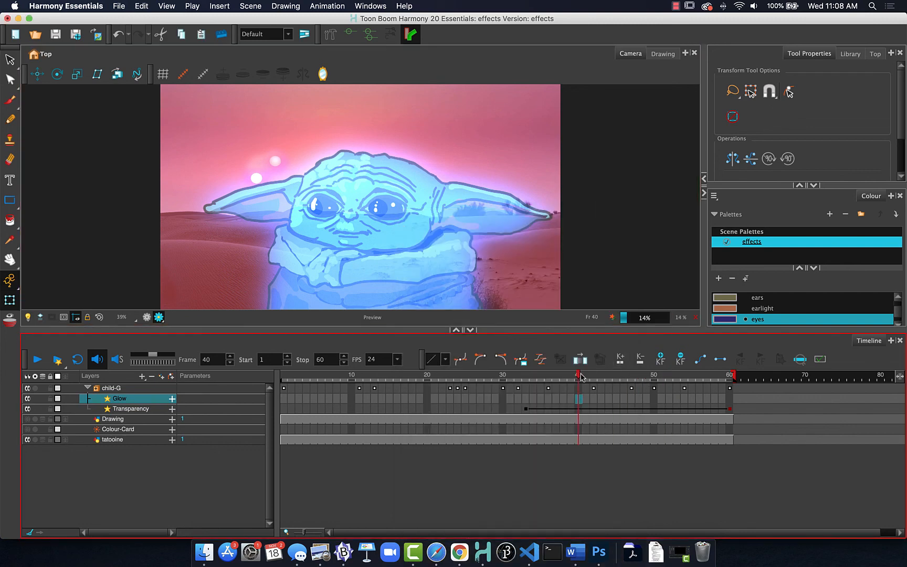
left_click_drag(580, 375, 265, 370)
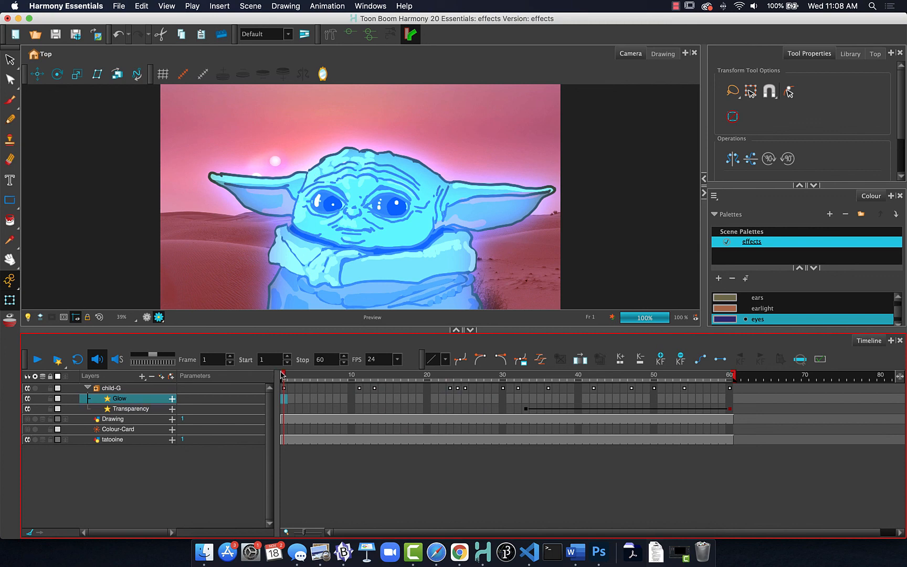
left_click(526, 375)
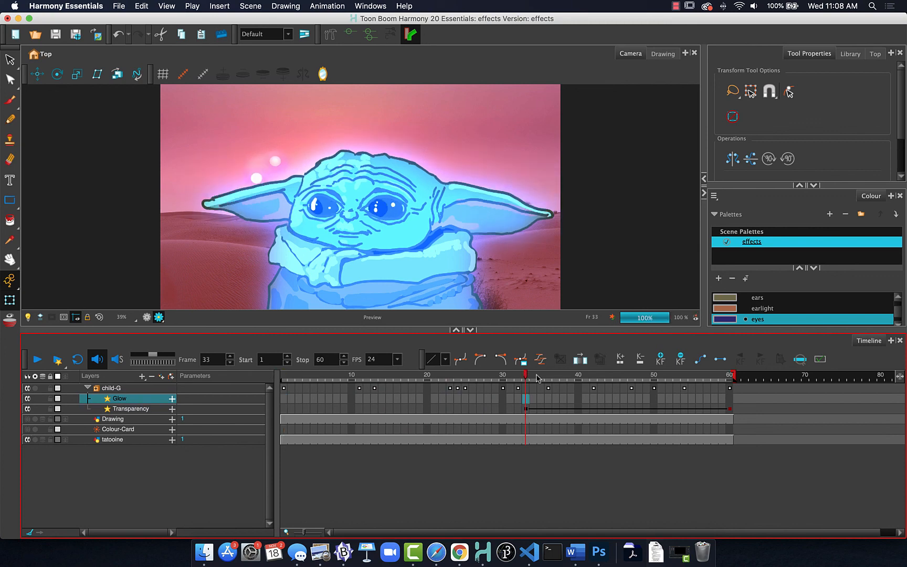
left_click(628, 376)
left_click(664, 376)
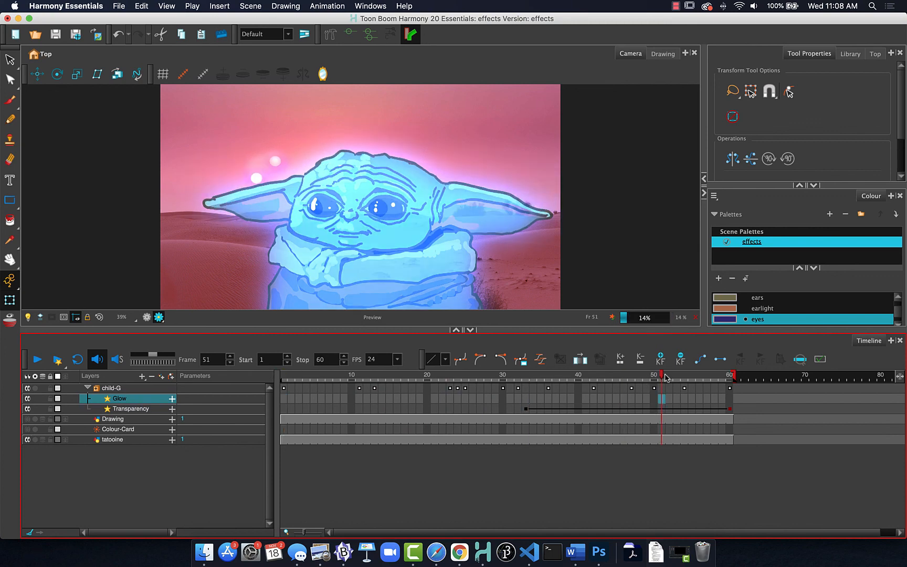
left_click(523, 376)
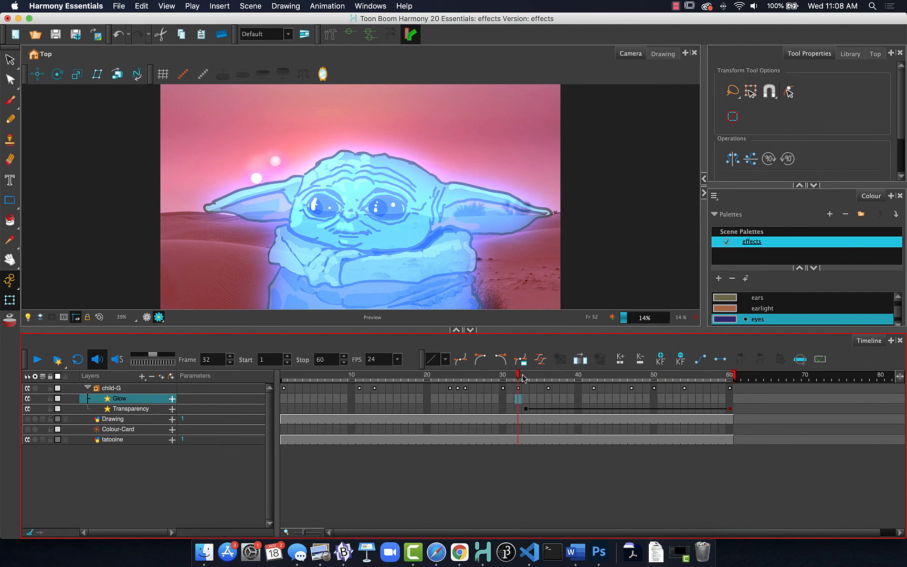
left_click(524, 376)
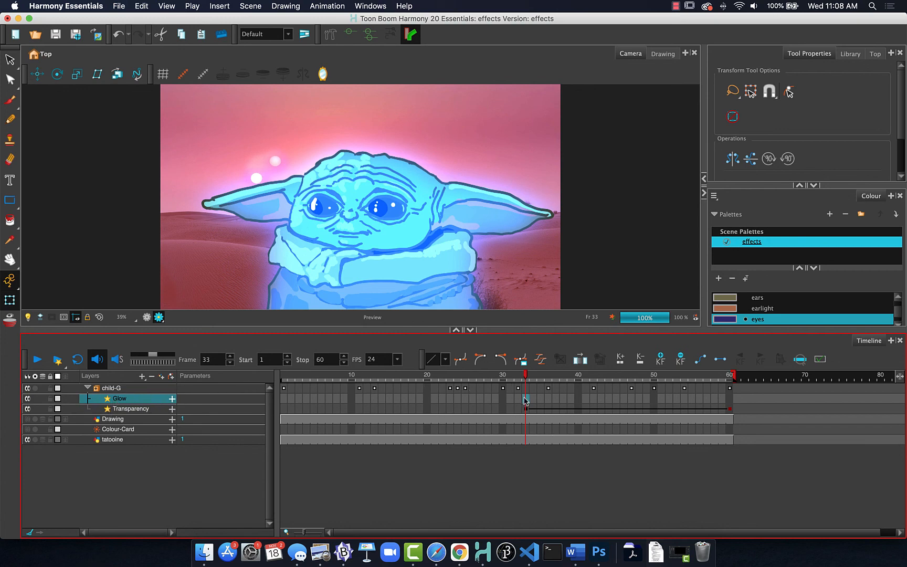
Add keyframes to the Glow effect at frames 60 and 33.
left_click(729, 399)
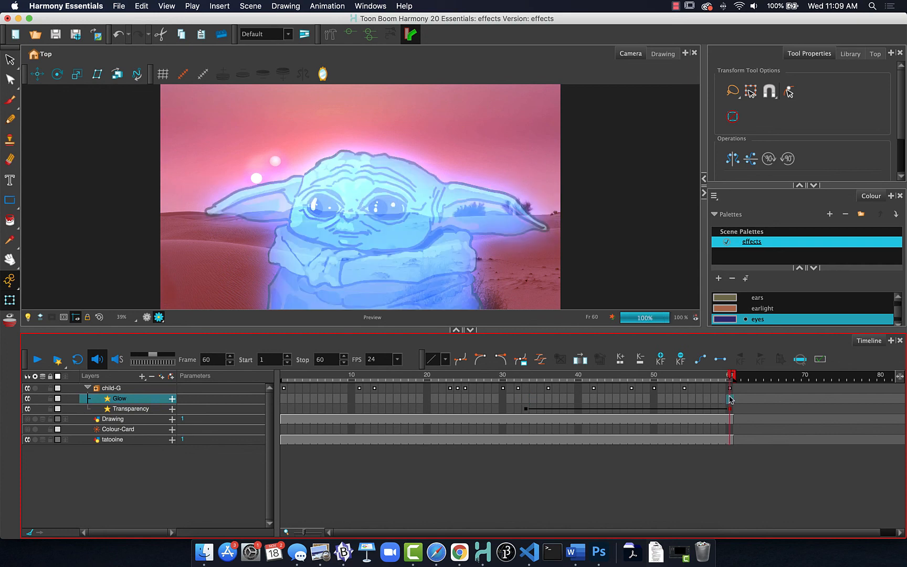
left_click(662, 358)
left_click(526, 399)
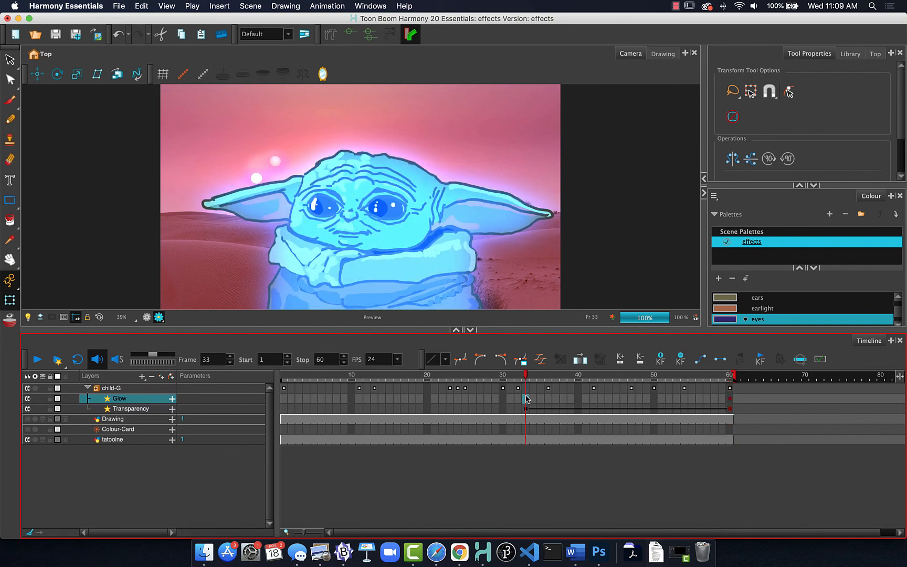
left_click(660, 359)
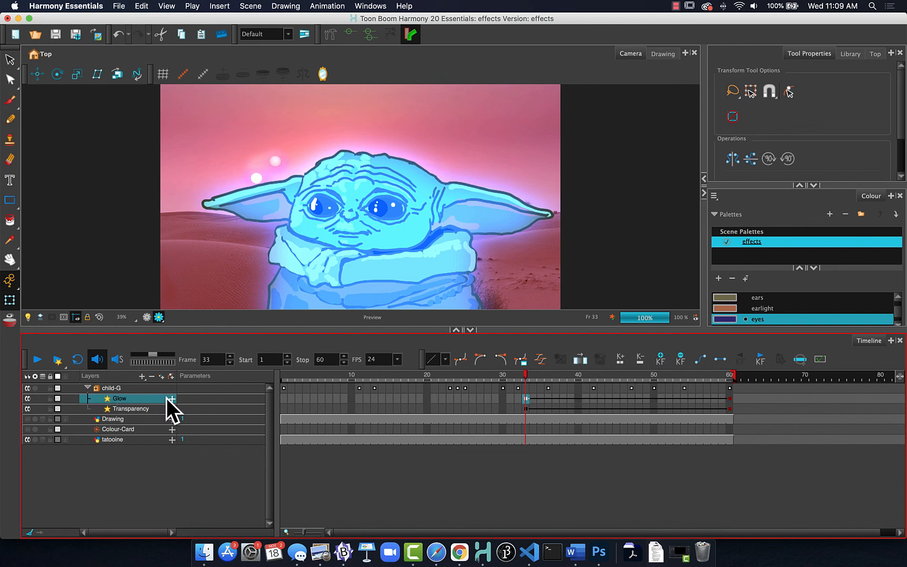
Set the Glow intensity to 0 at the frame 33 keyframe and scrub to frame 60 to check the transition.
left_click(171, 399)
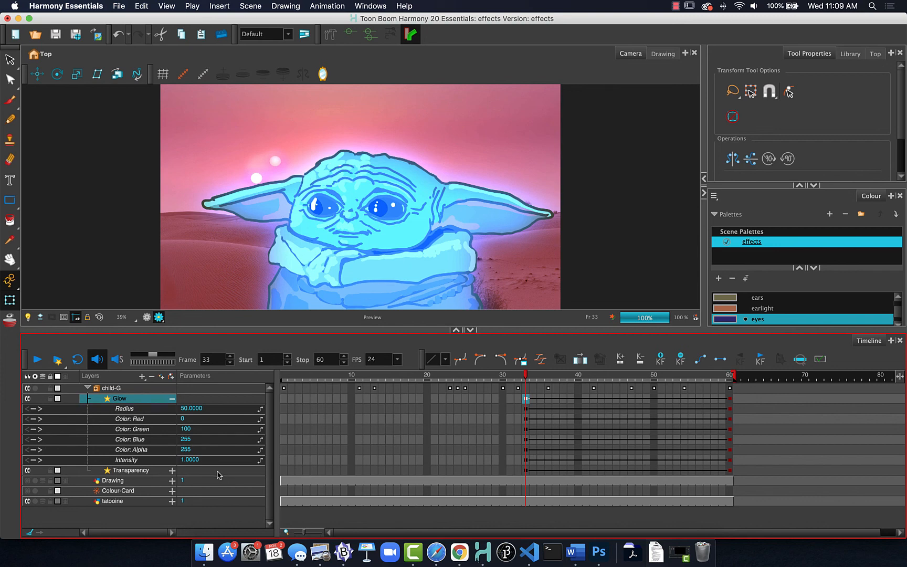
double_click(187, 460)
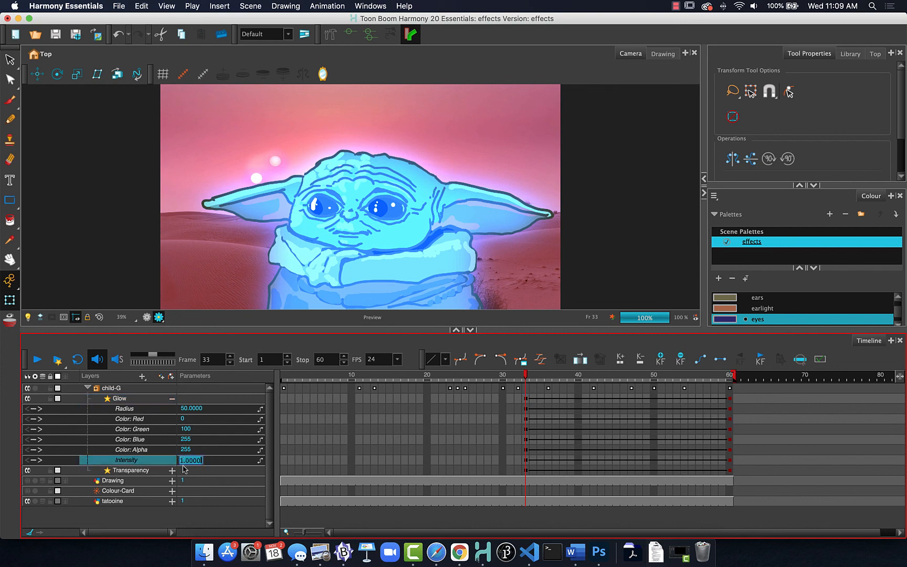
type("0")
key("Return")
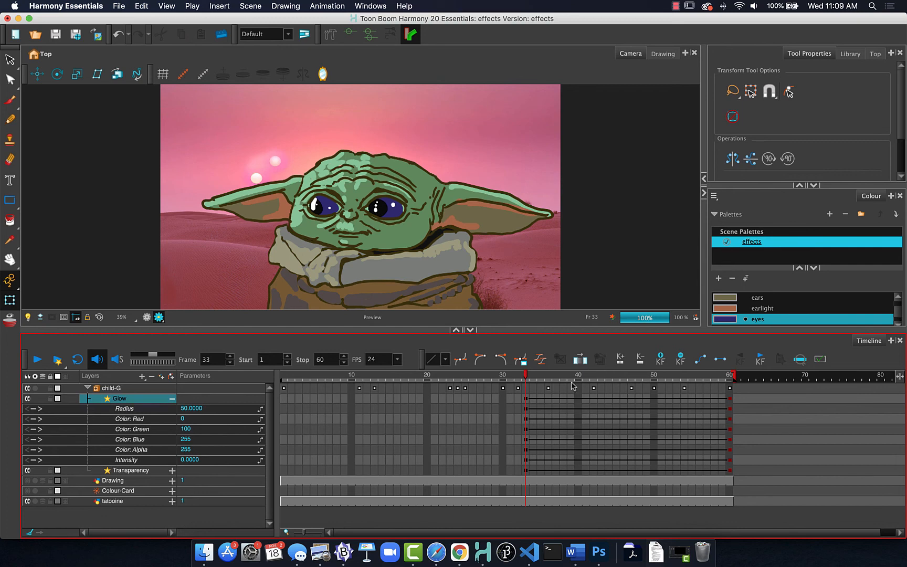
left_click_drag(548, 378, 670, 378)
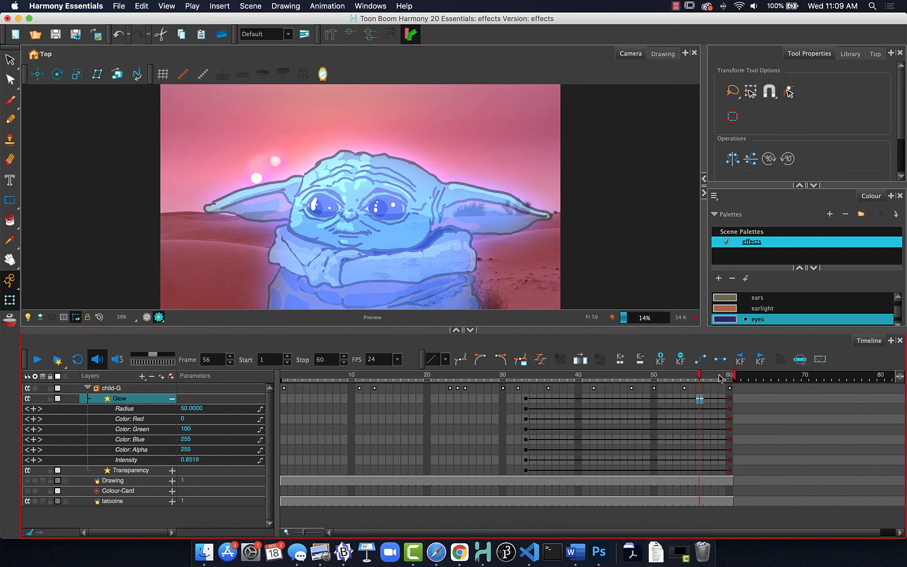
left_click_drag(721, 378, 734, 377)
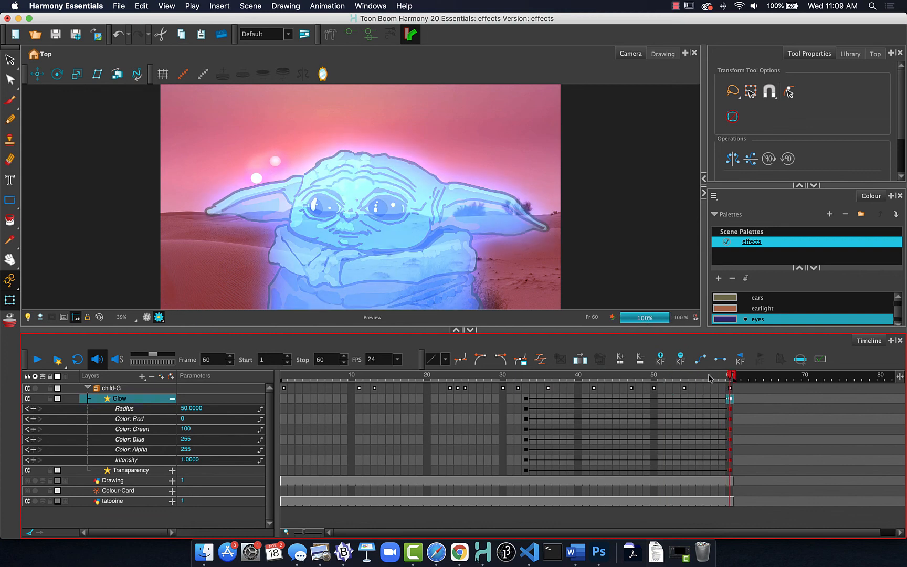
Scrub back through frame 33 to frame 1, review the Glow layer's properties and collapse its parameters in the timeline.
left_click(529, 378)
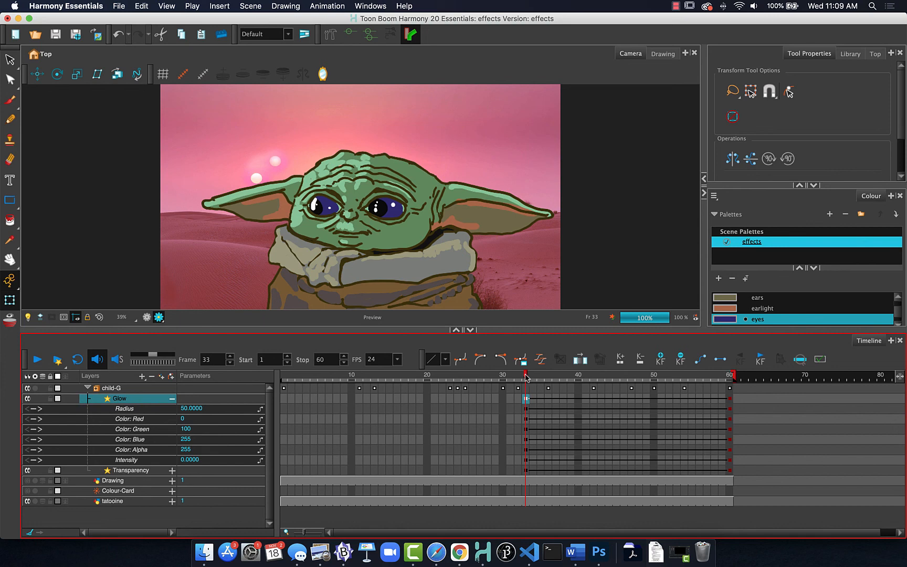
left_click_drag(525, 377, 285, 370)
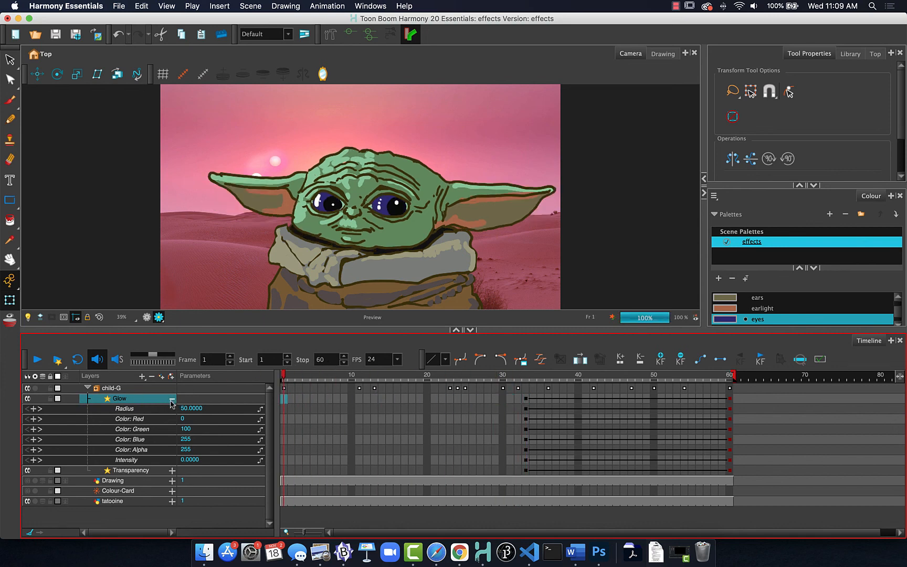
double_click(107, 401)
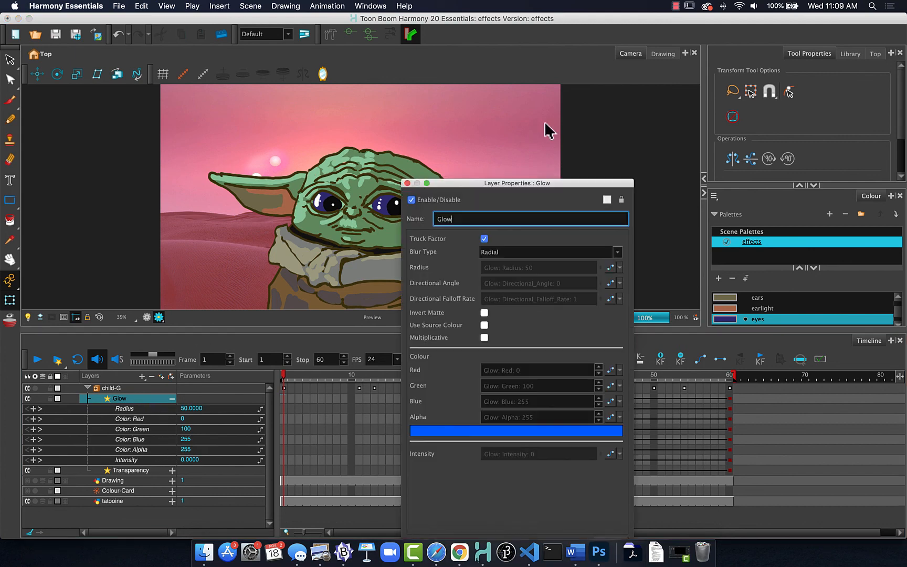
left_click(407, 183)
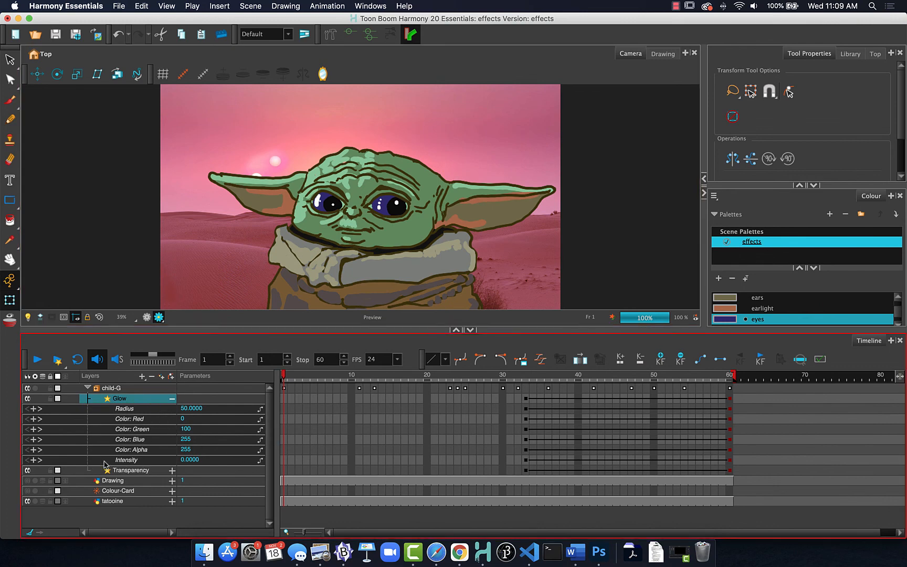
left_click(172, 400)
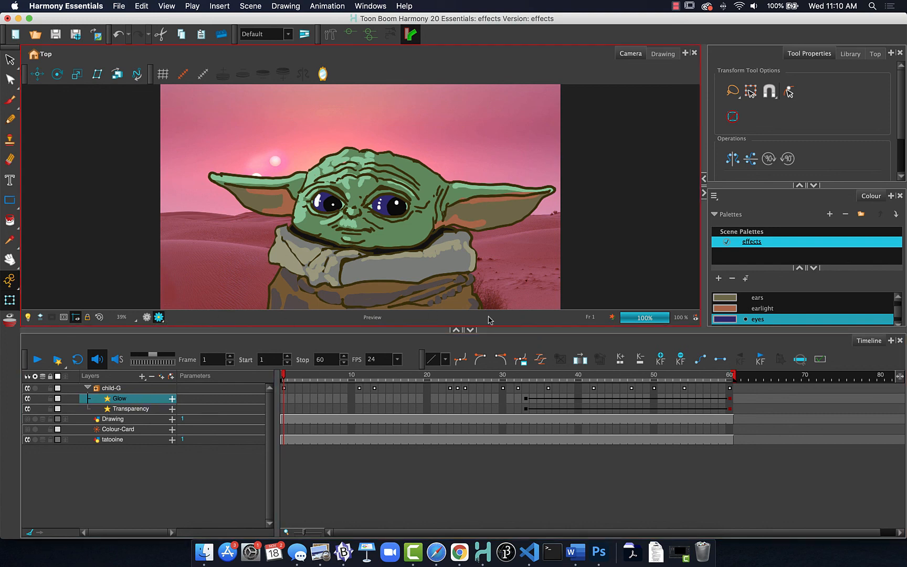
Render the scene again including the already rendered frames, watch the glow and transparency animation play, and close the playback window.
left_click(57, 359)
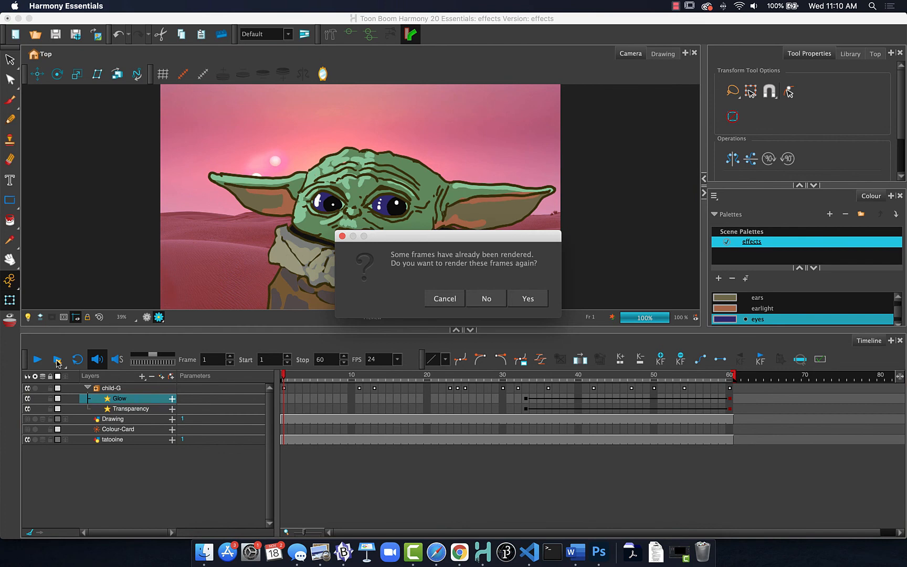
left_click(527, 298)
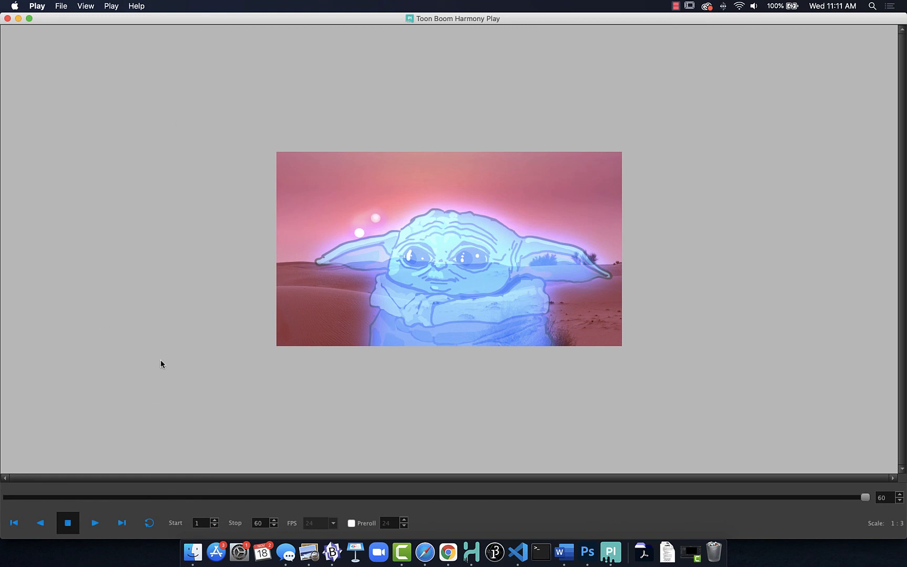
key("space")
left_click(7, 19)
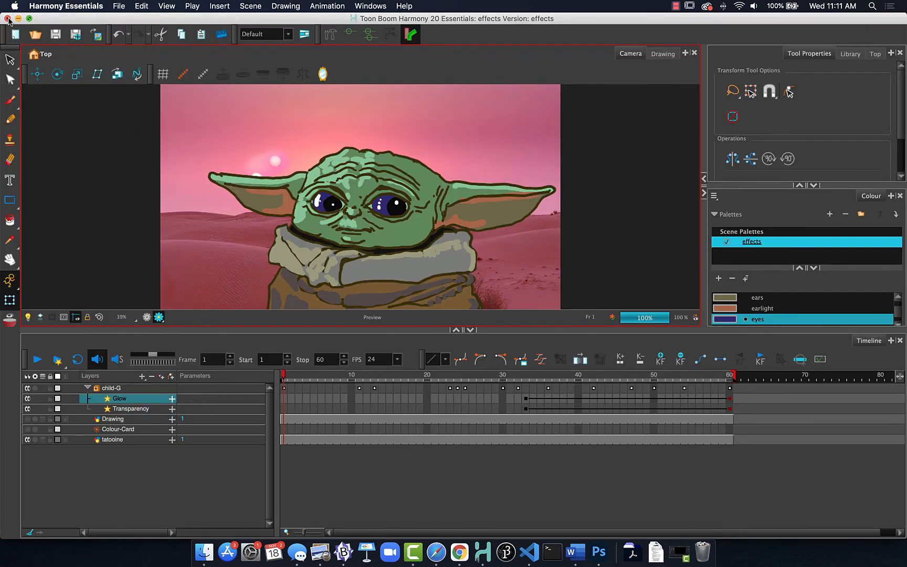